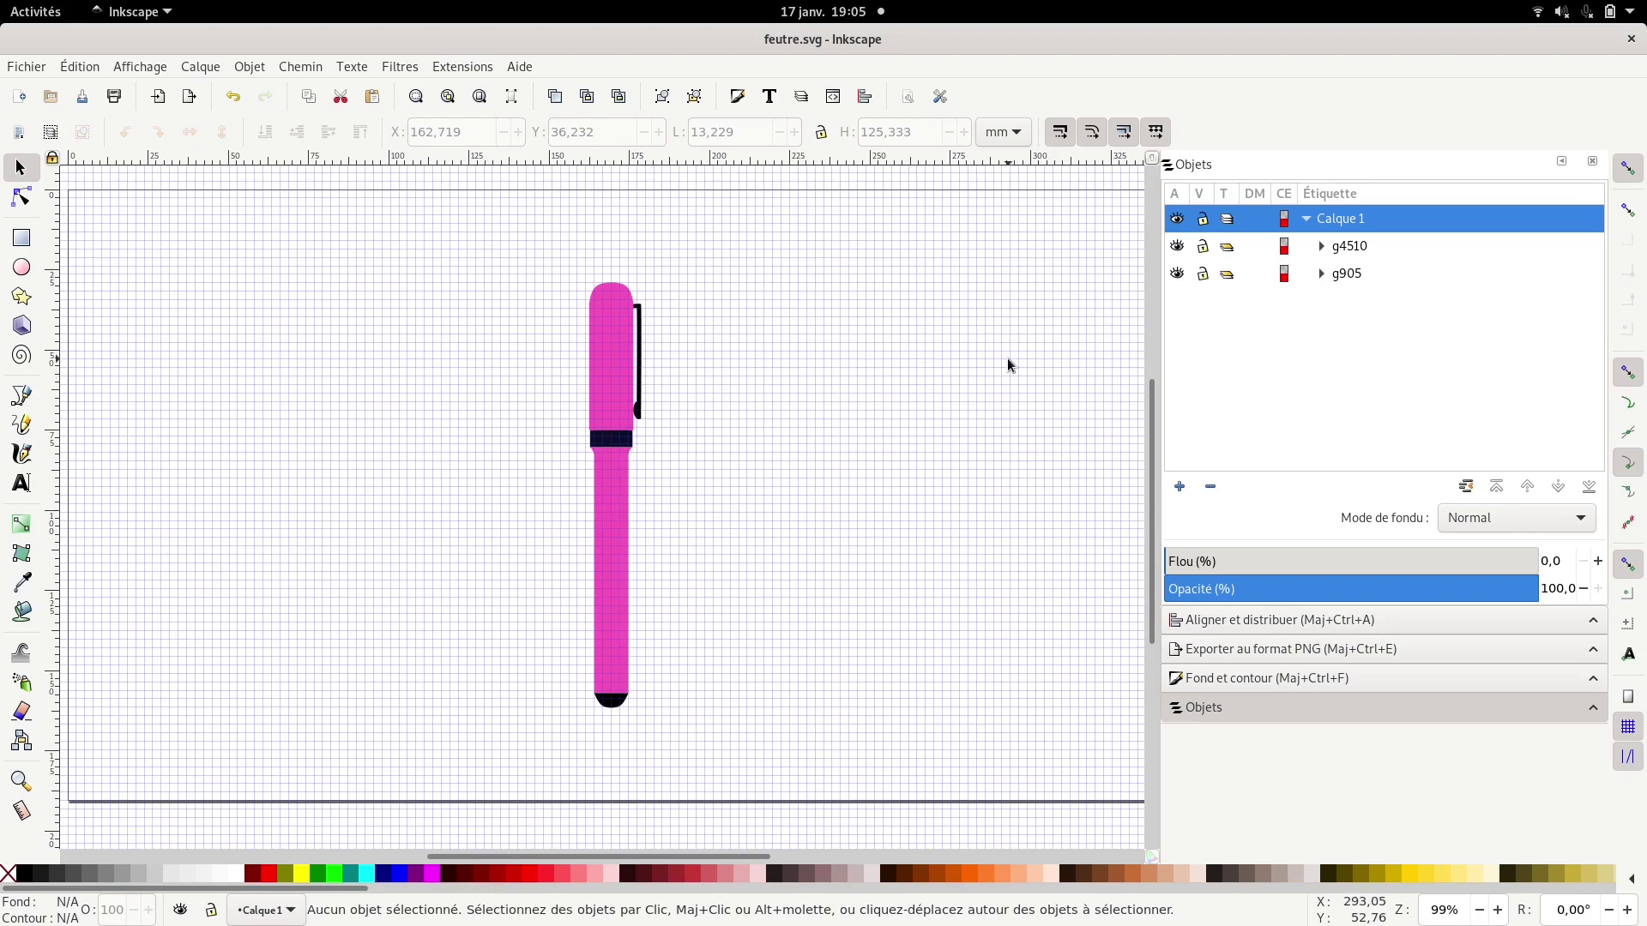
# - Hide the cap group g4510, then toggle the body group g905 off and on
pyautogui.click(1178, 247)
pyautogui.click(1177, 275)
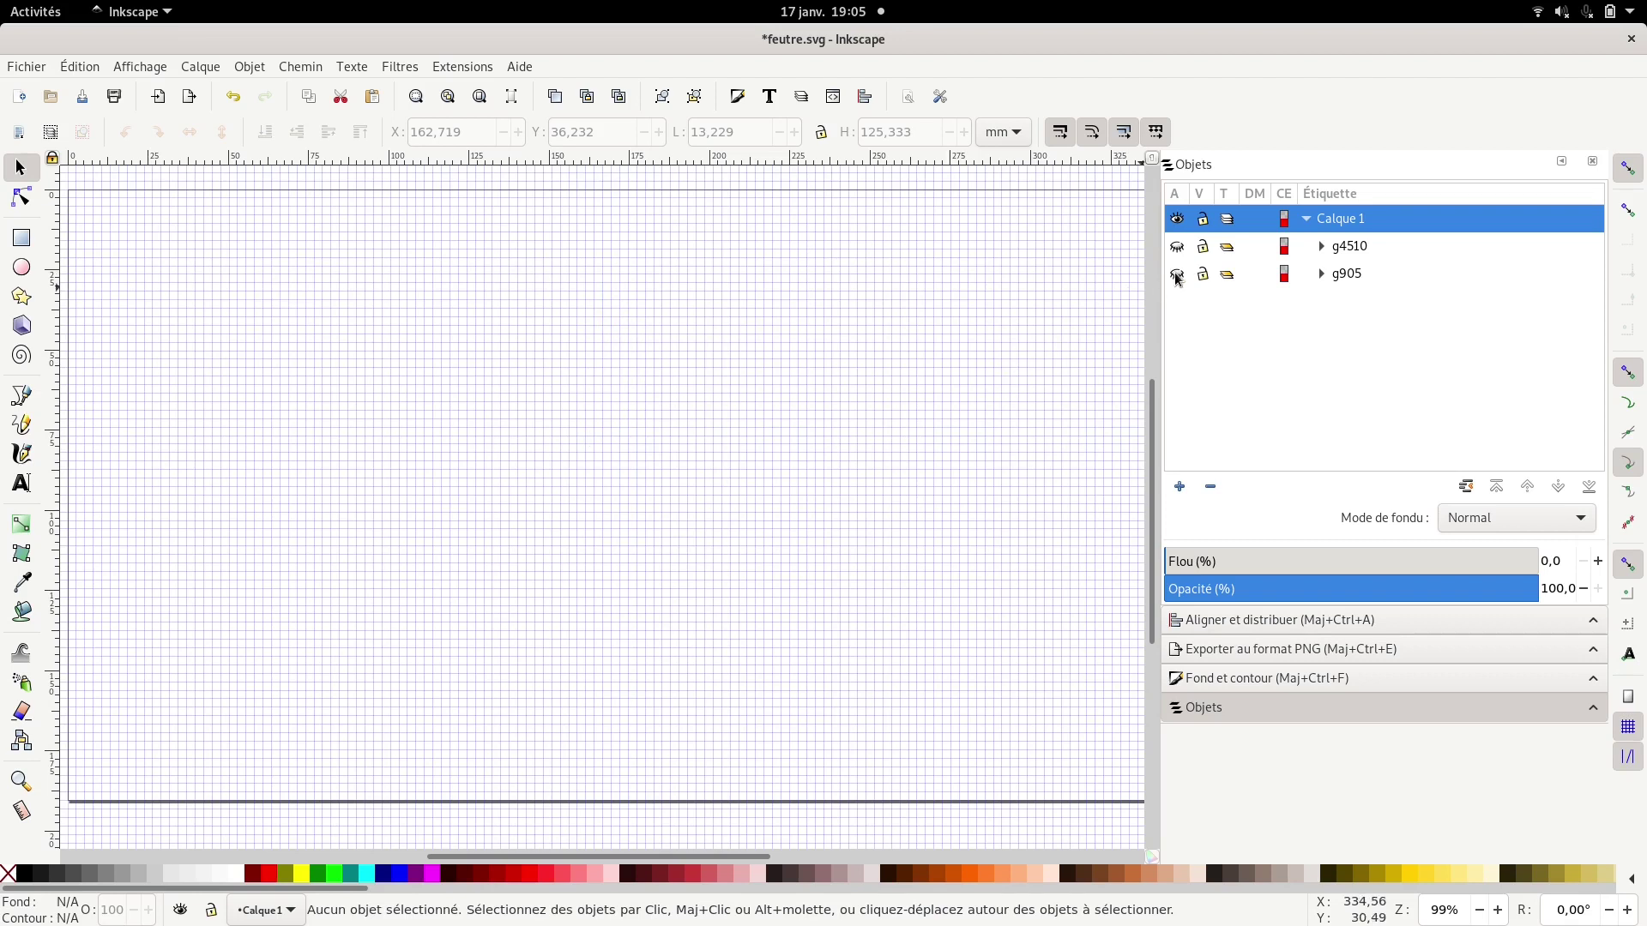
pyautogui.click(1178, 274)
pyautogui.scroll(6, 596, 504)
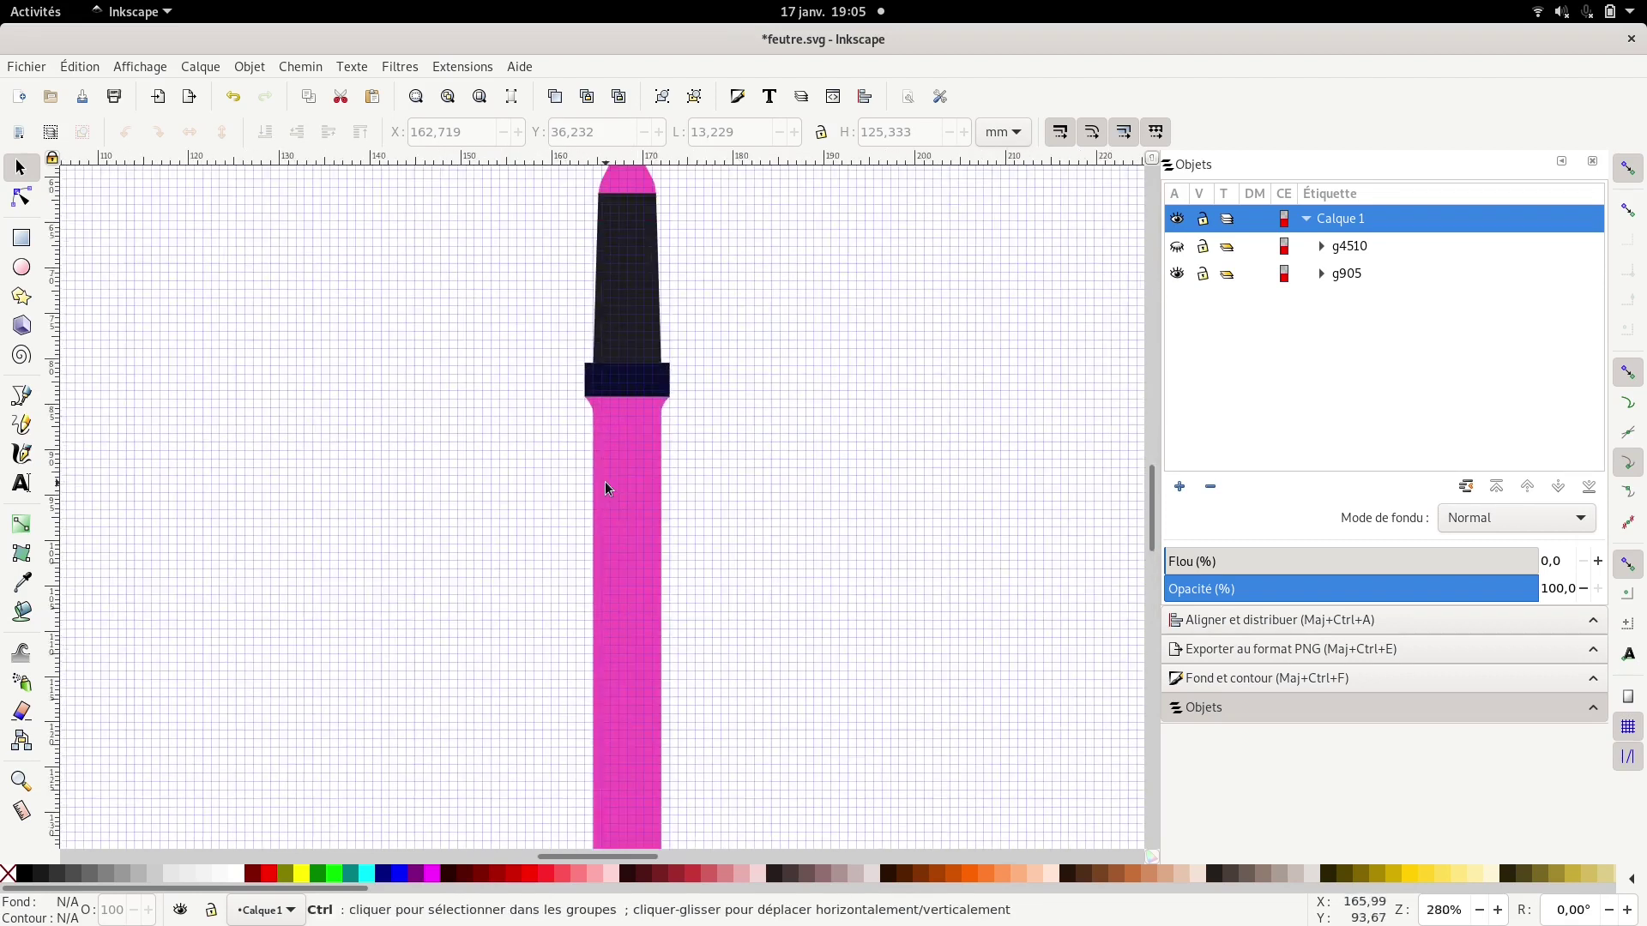
pyautogui.scroll(5, 691, 507)
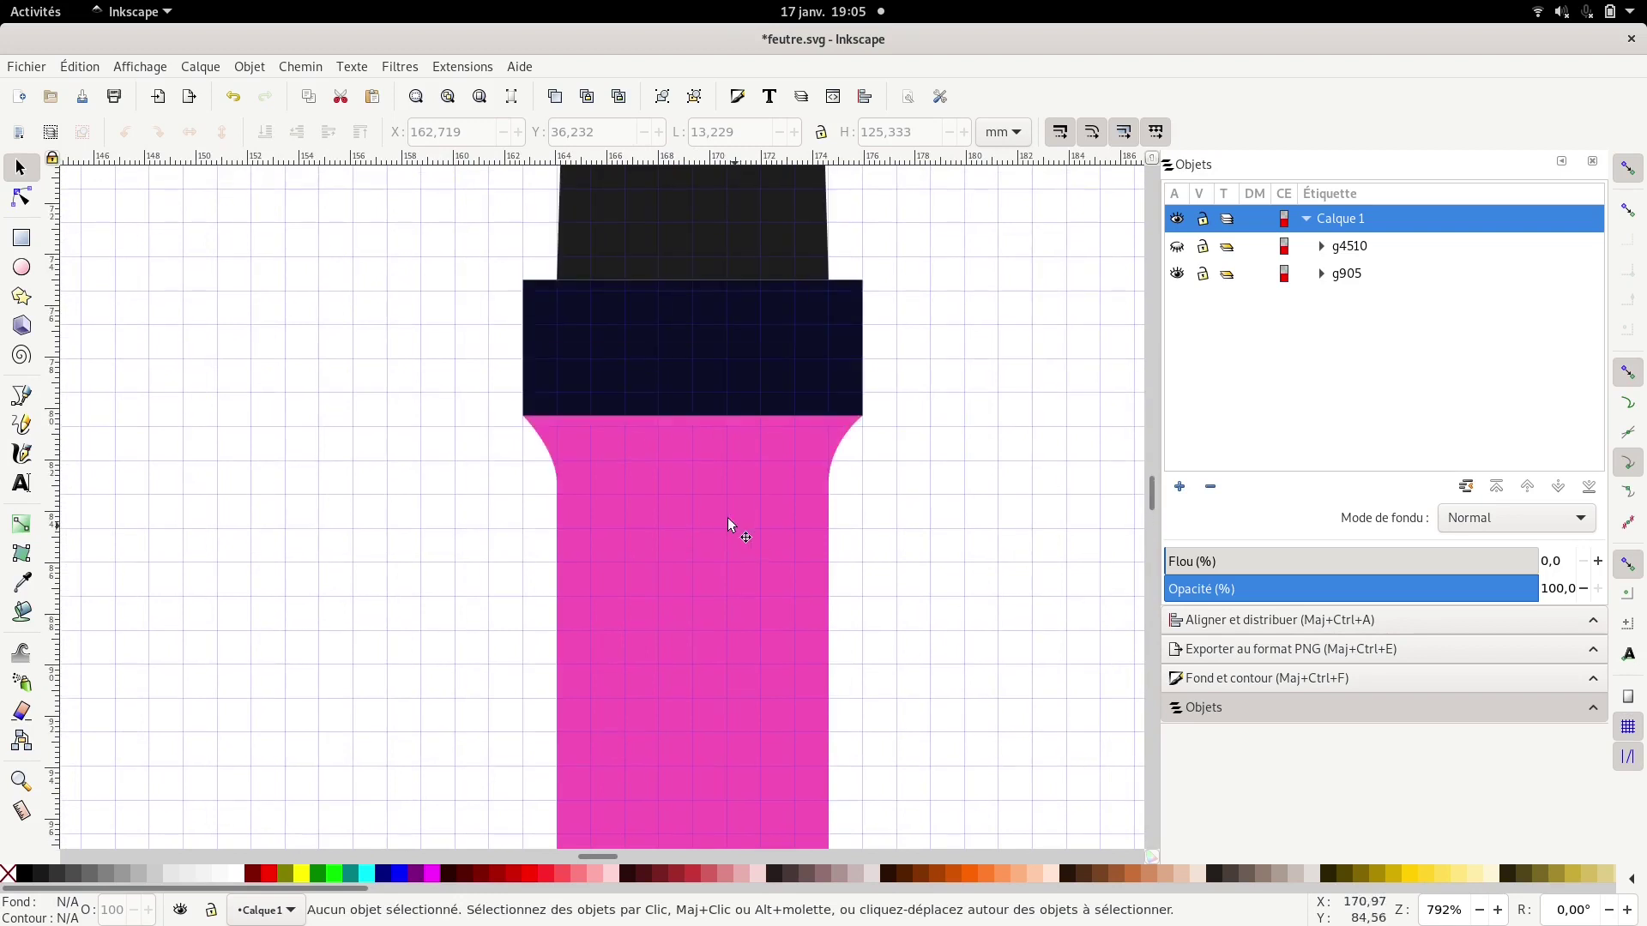
# - Enter group g905 and zoom in and out to inspect its parts
pyautogui.click(771, 500)
pyautogui.doubleClick(819, 481)
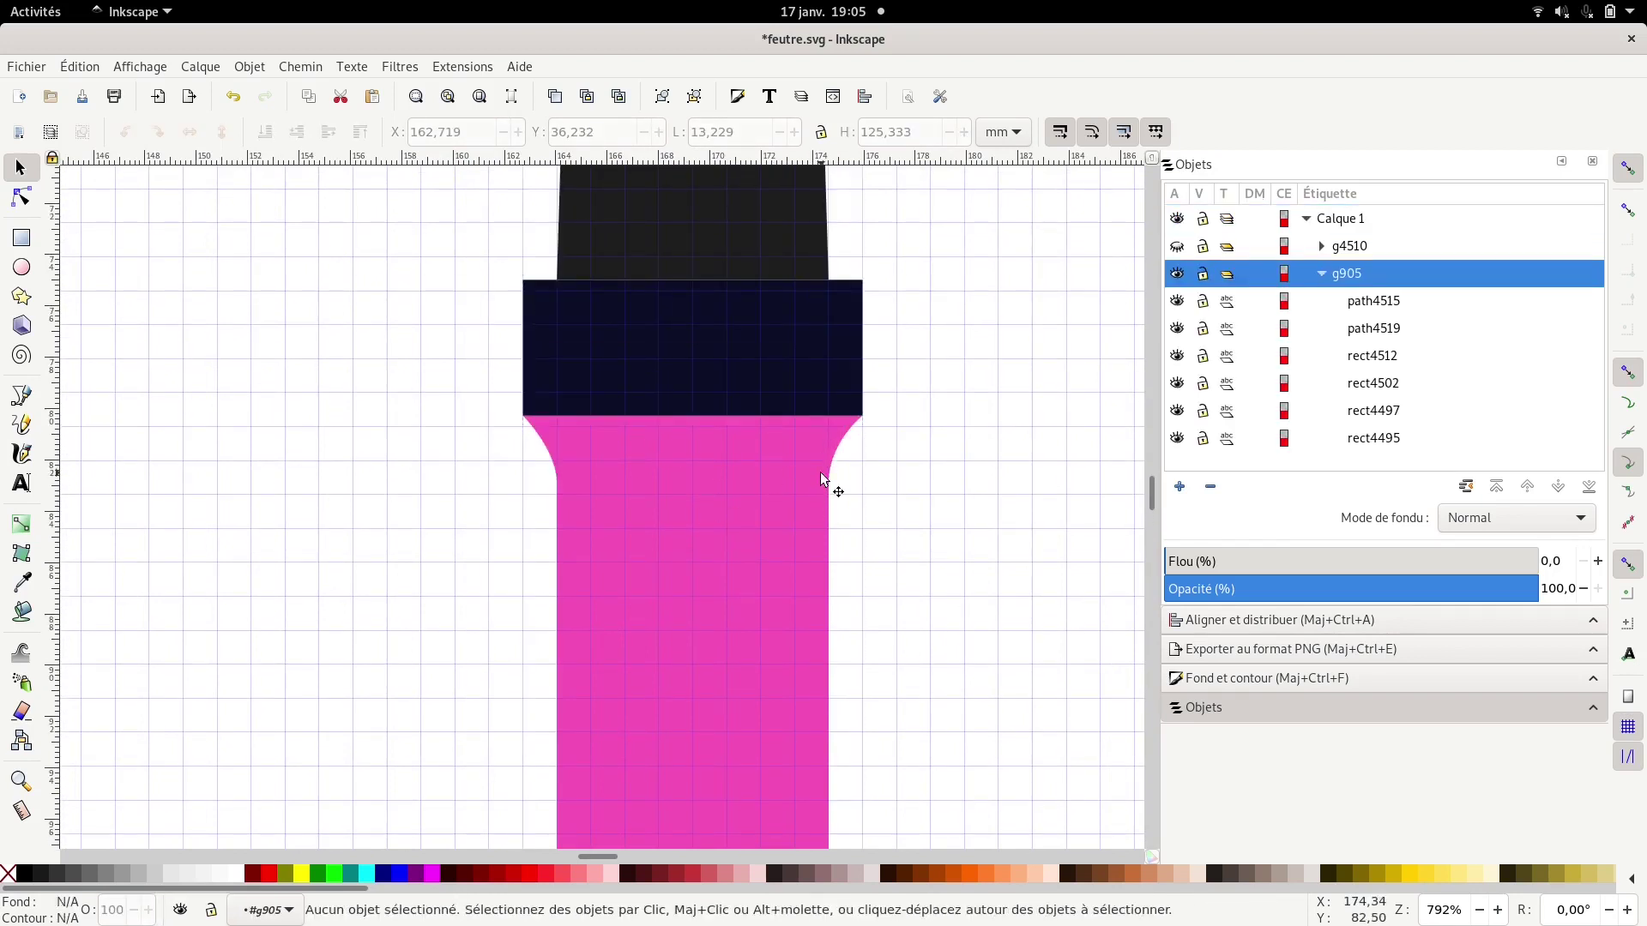
pyautogui.scroll(5, 794, 503)
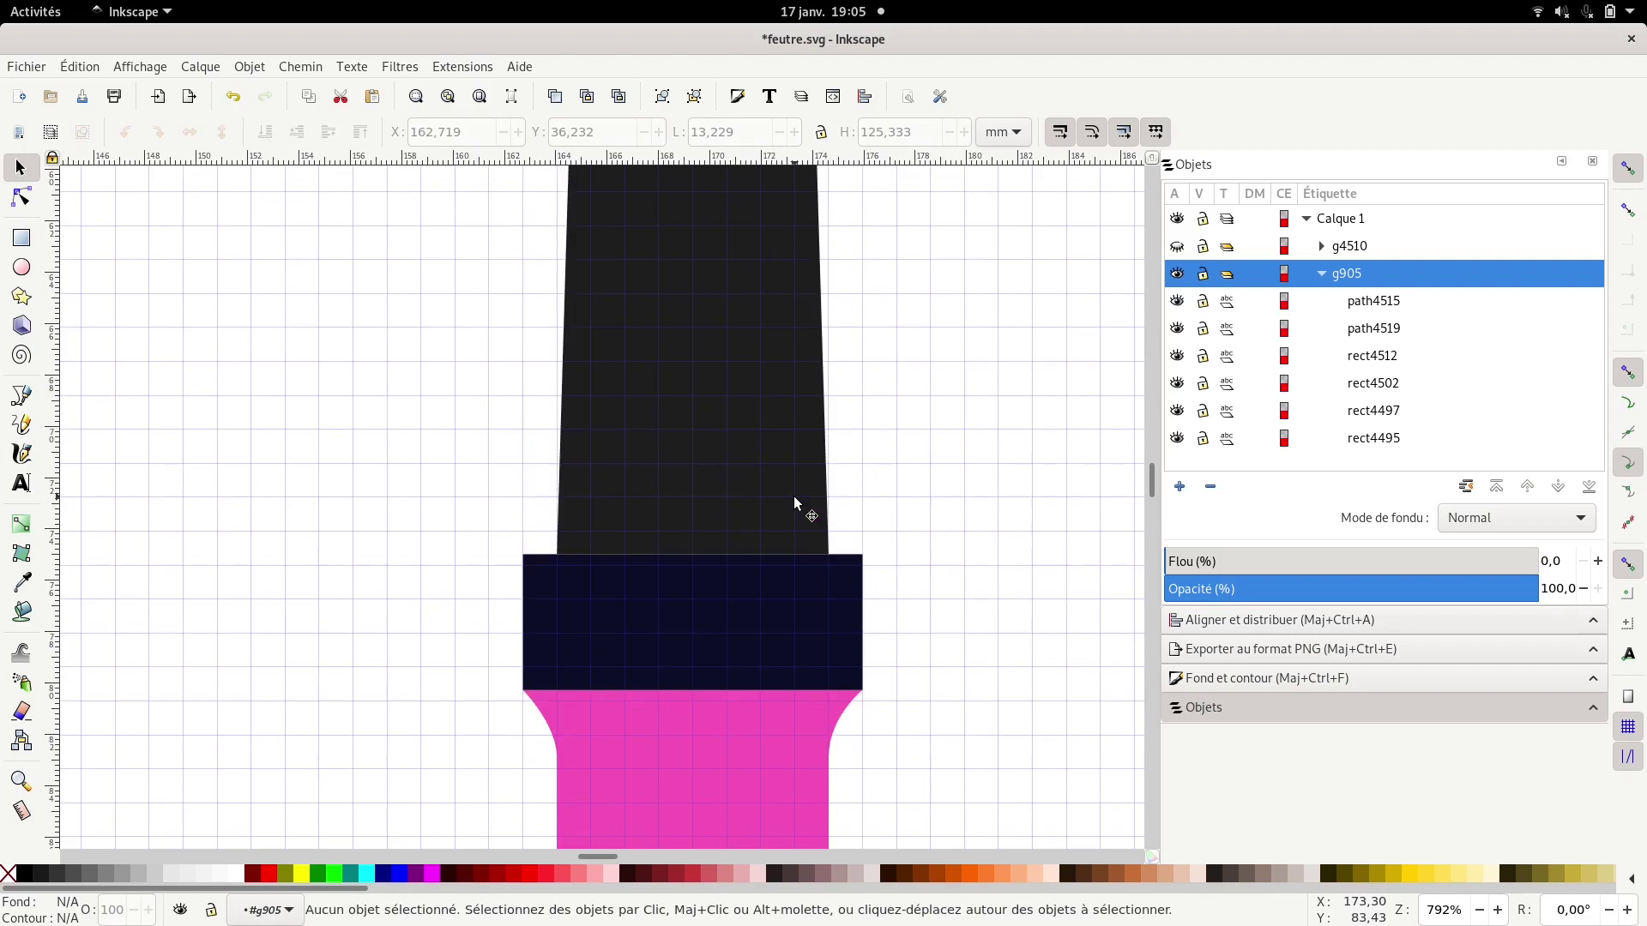
pyautogui.keyDown('ctrl'); pyautogui.scroll(-2, 794, 503); pyautogui.keyUp('ctrl')
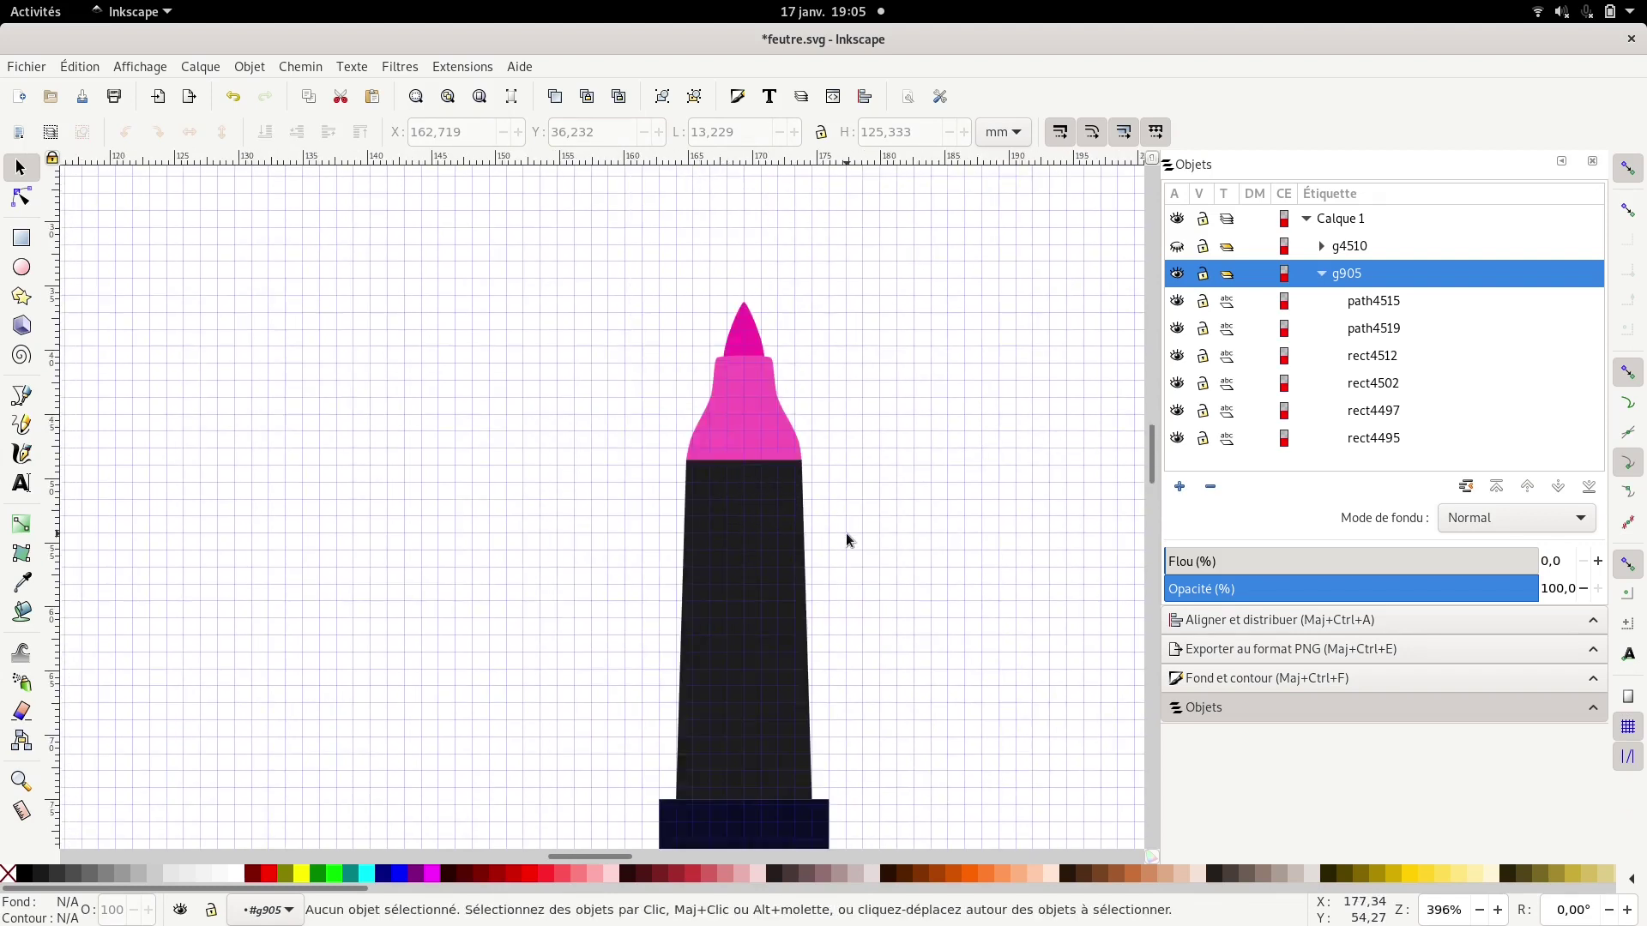
pyautogui.scroll(-10, 823, 652)
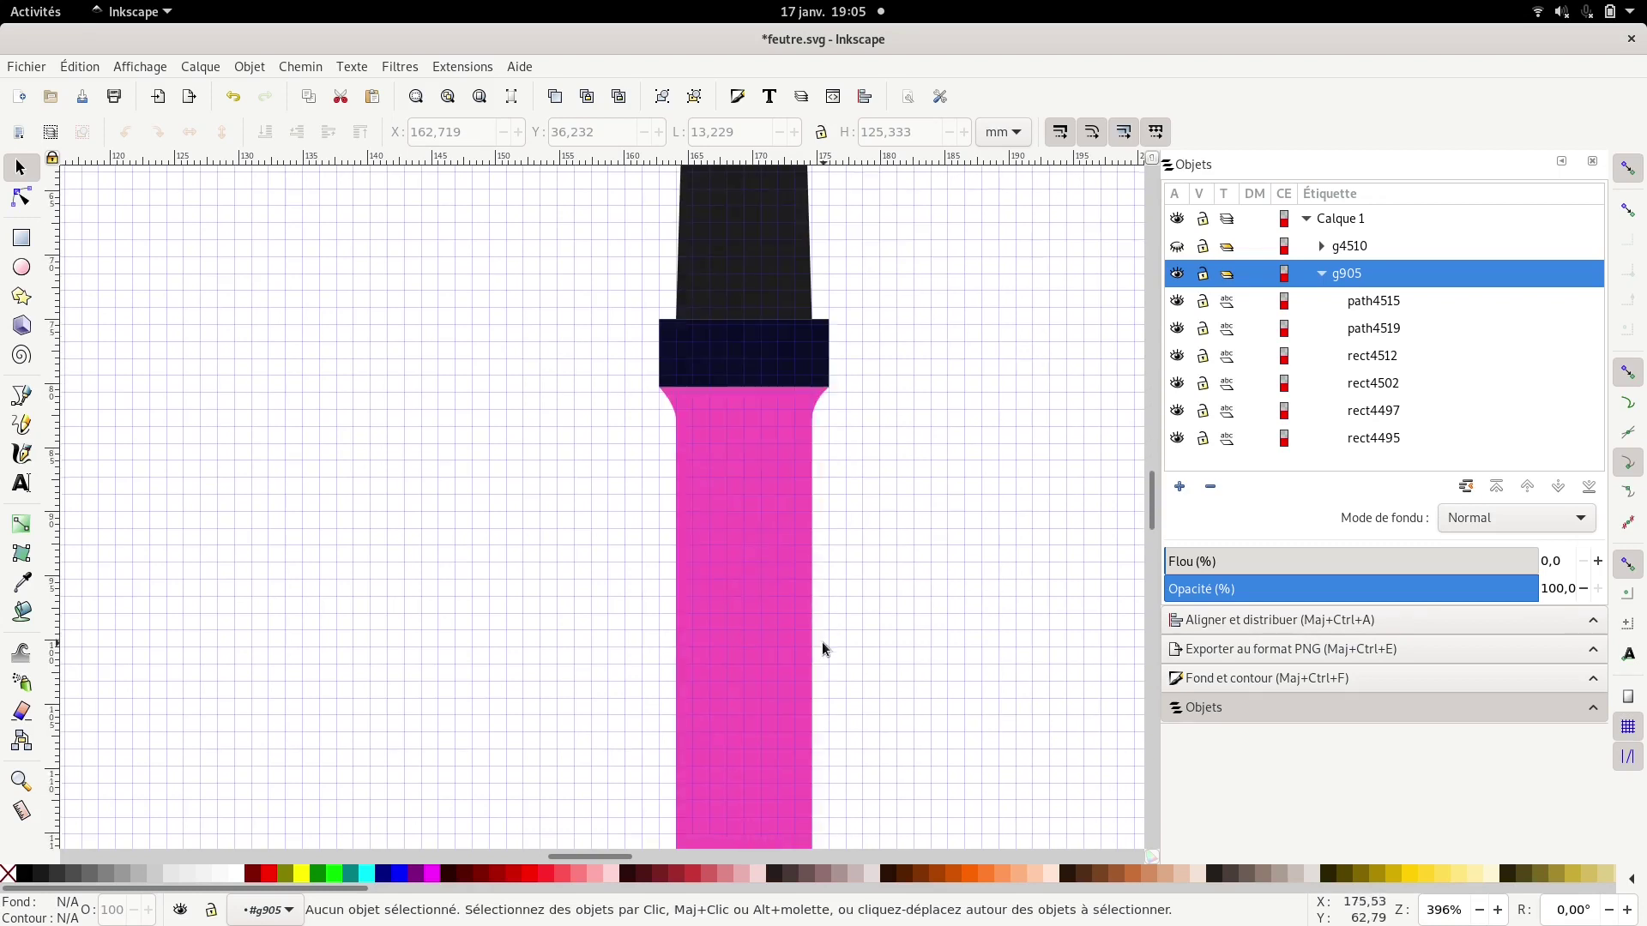
pyautogui.scroll(-2, 823, 650)
pyautogui.keyDown('ctrl'); pyautogui.scroll(-2, 824, 649); pyautogui.keyUp('ctrl')
pyautogui.scroll(6, 857, 625)
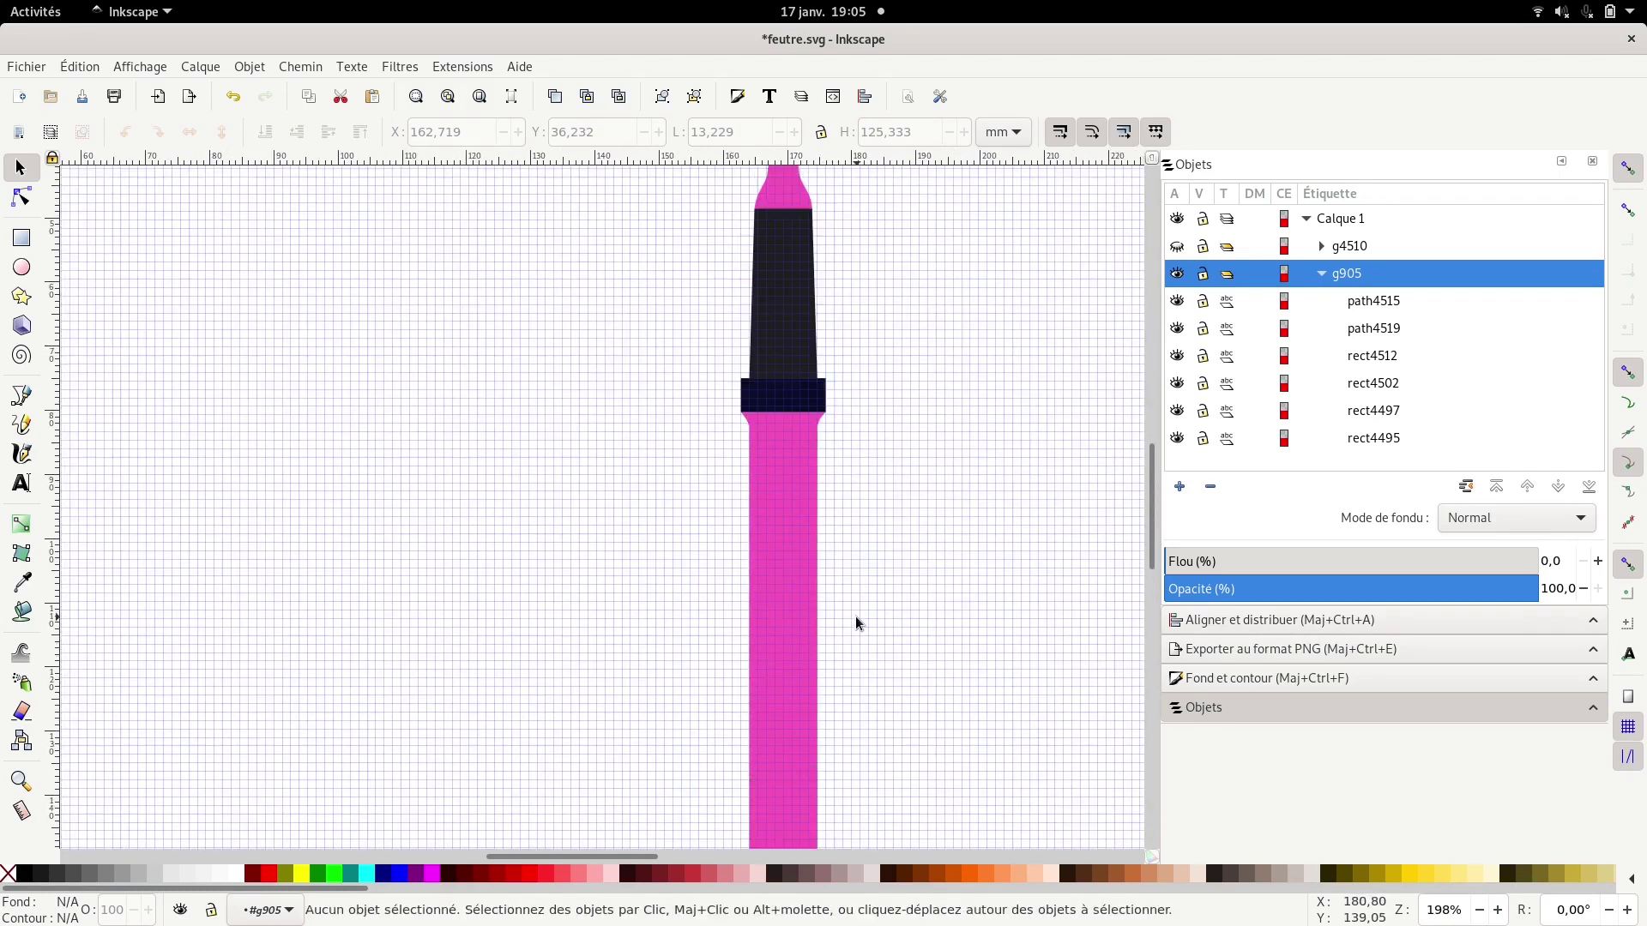
pyautogui.keyDown('ctrl'); pyautogui.scroll(-2, 857, 624); pyautogui.keyUp('ctrl')
pyautogui.scroll(-1, 856, 624)
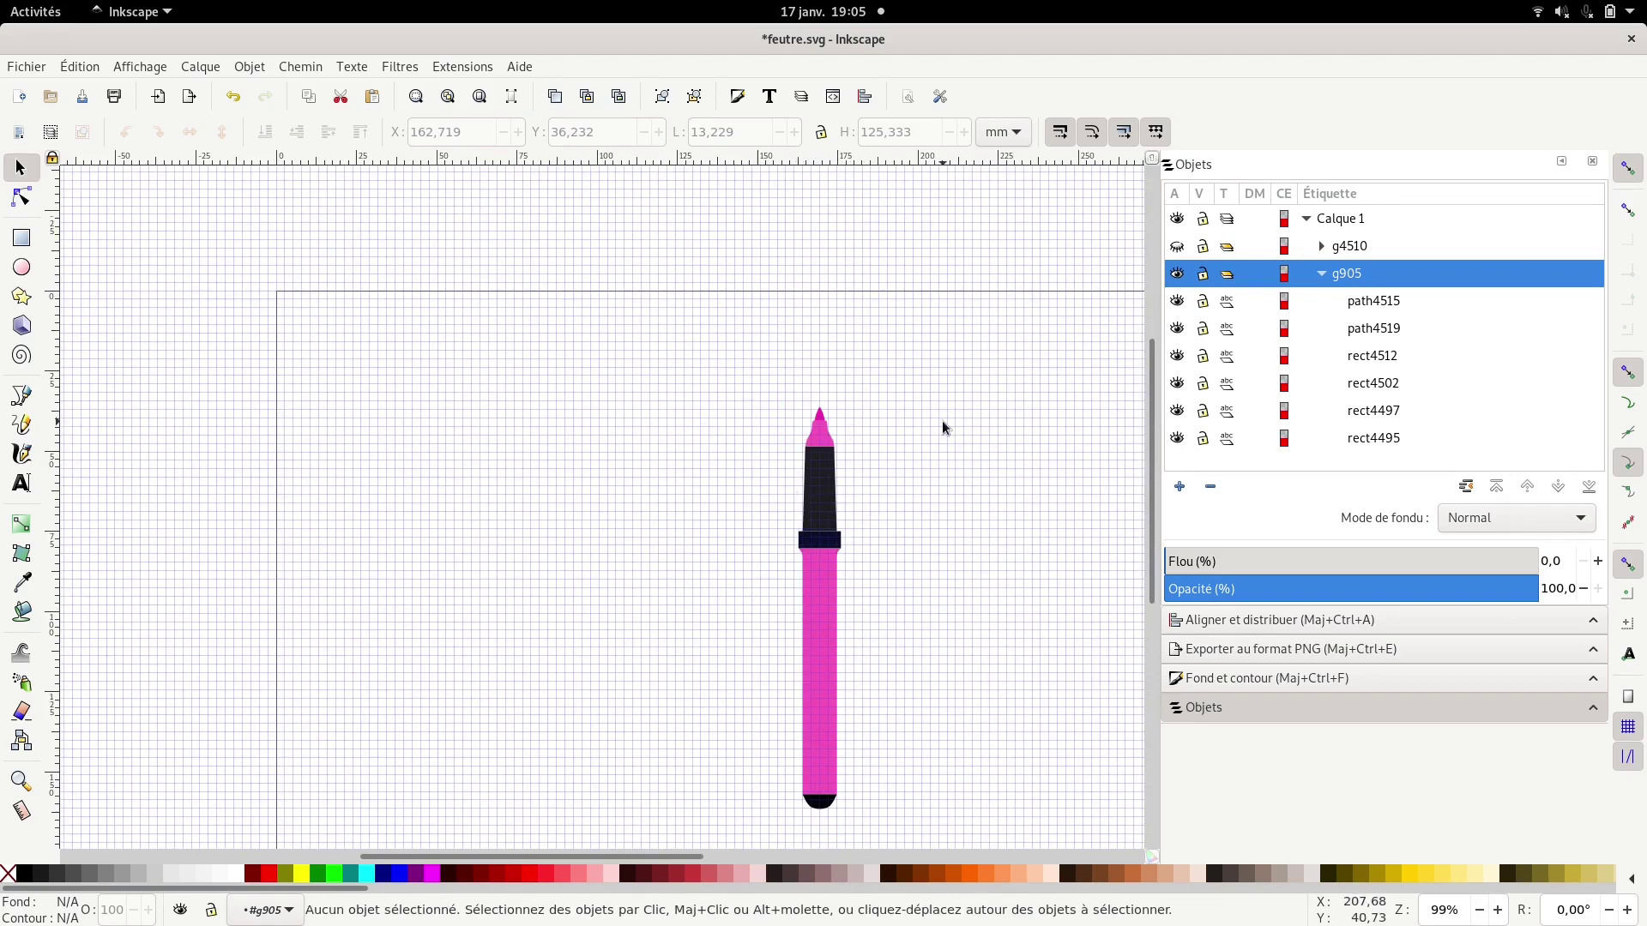
# - Toggle groups g905 and g4510 off and on again, leaving both visible
pyautogui.click(1176, 275)
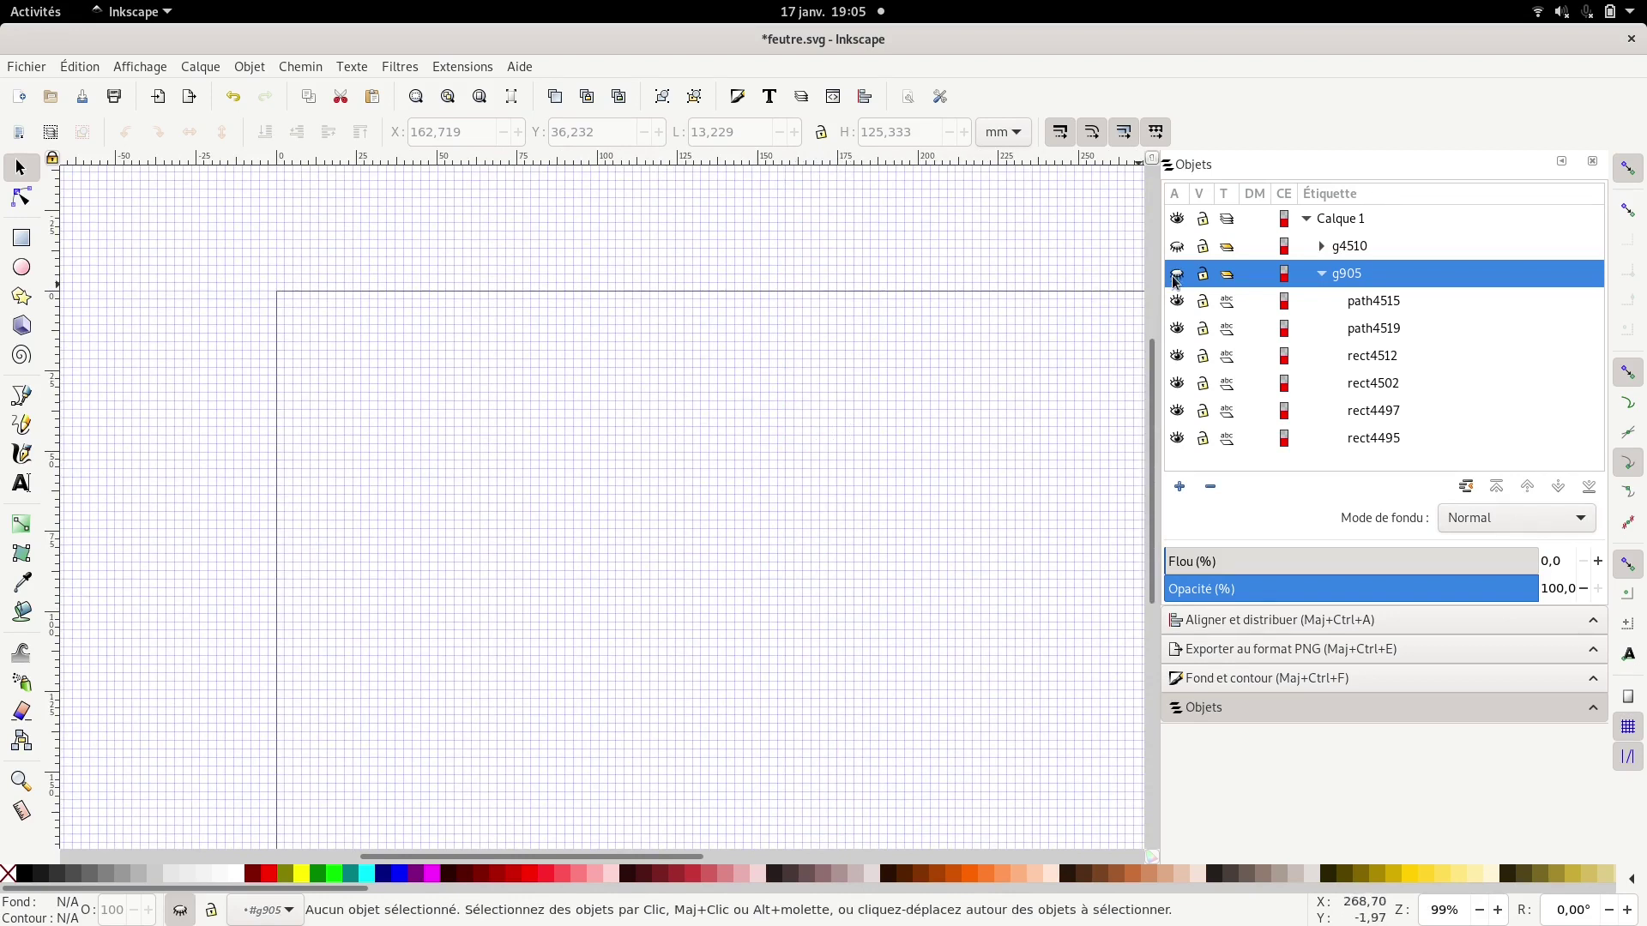
pyautogui.click(1179, 250)
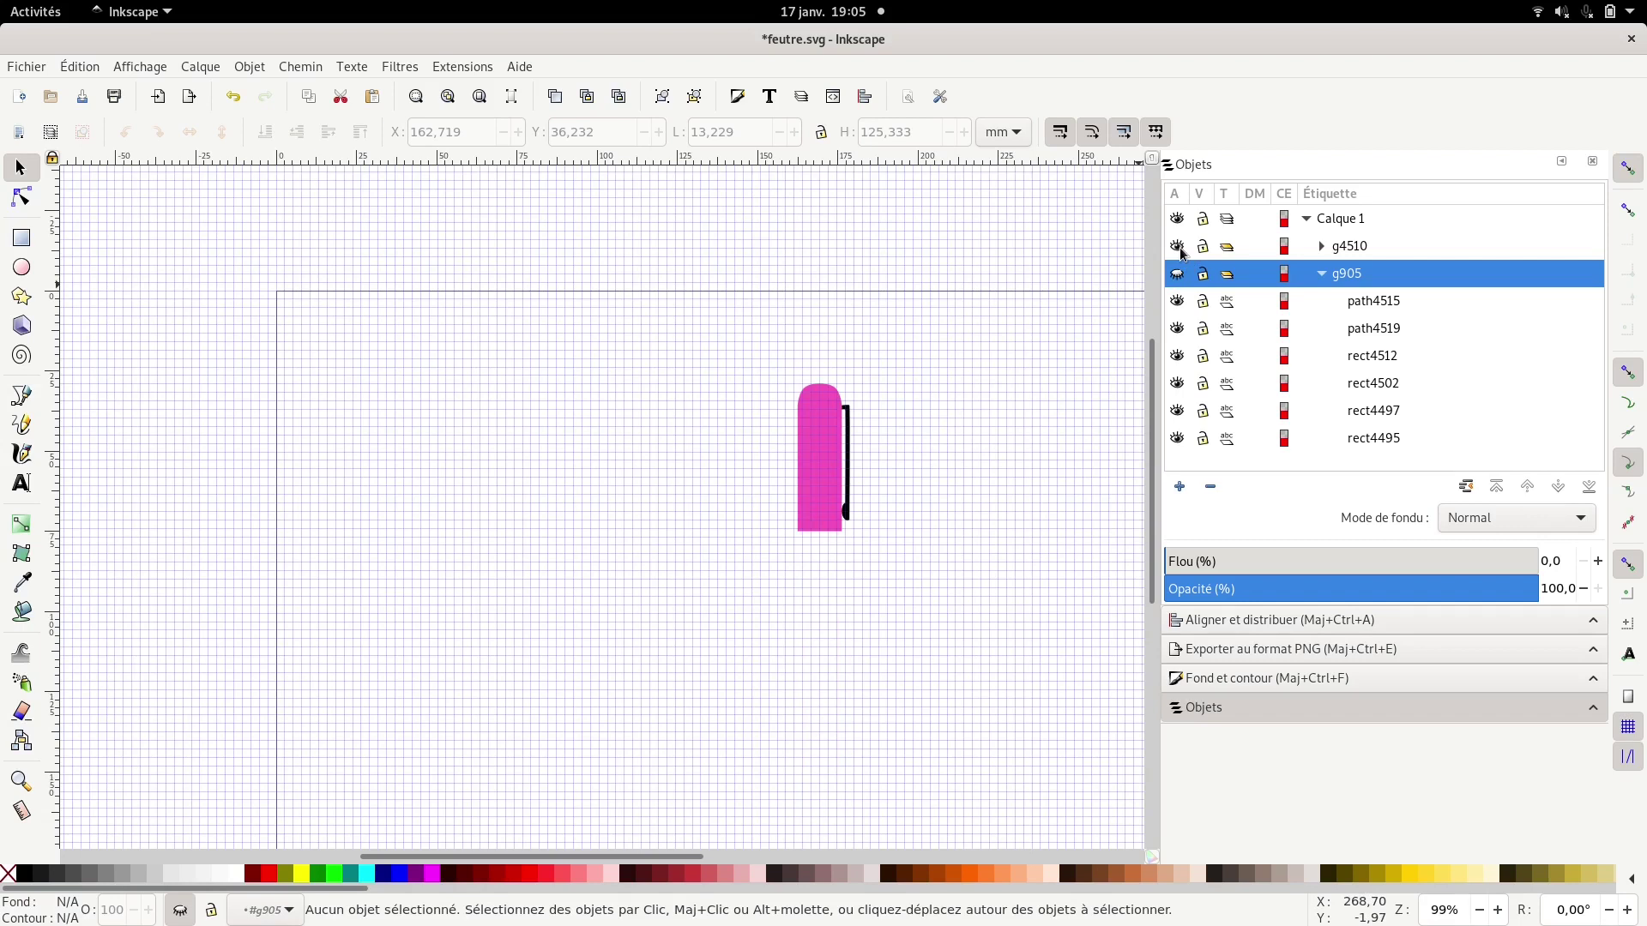
pyautogui.click(1178, 274)
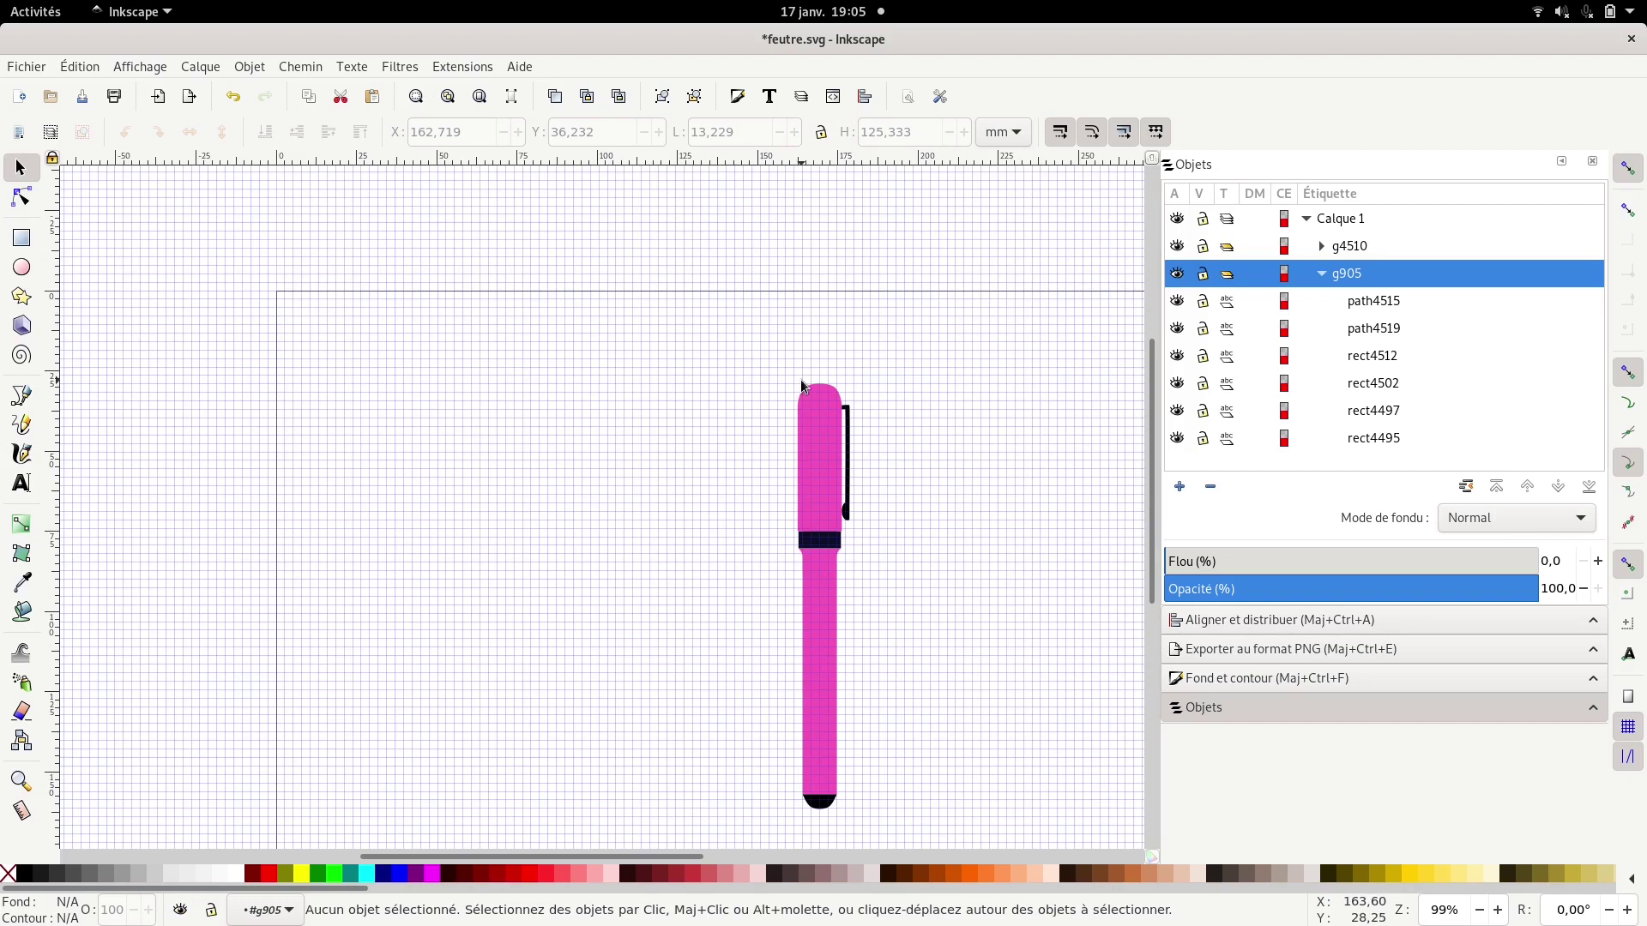
pyautogui.click(1178, 277)
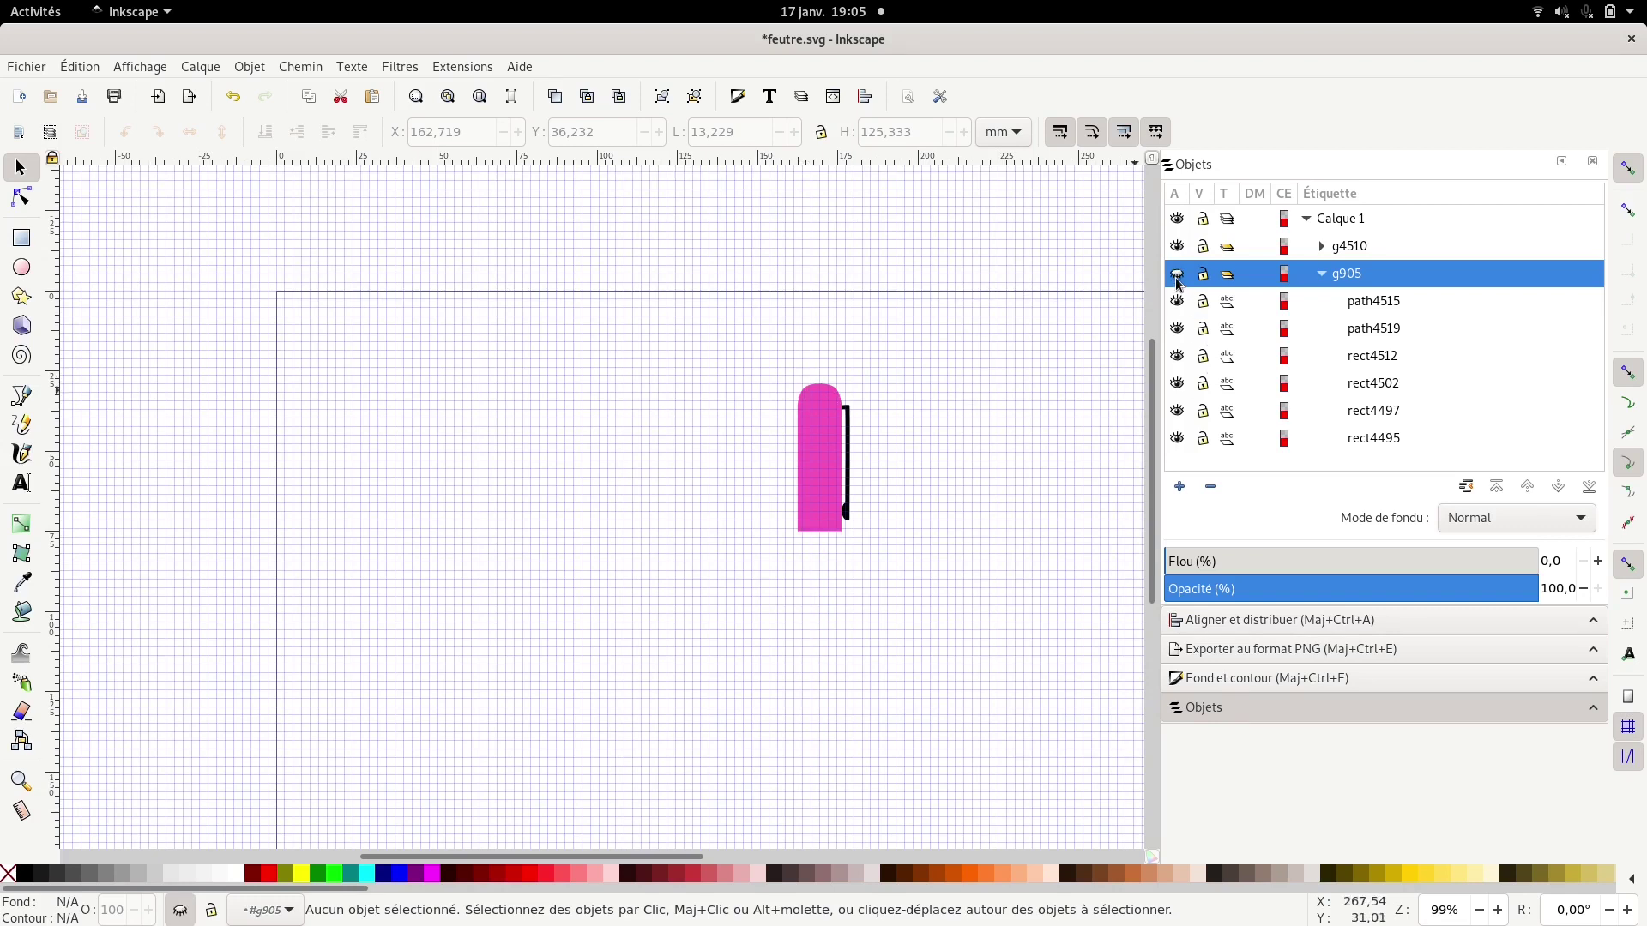
pyautogui.click(1178, 276)
pyautogui.click(1177, 247)
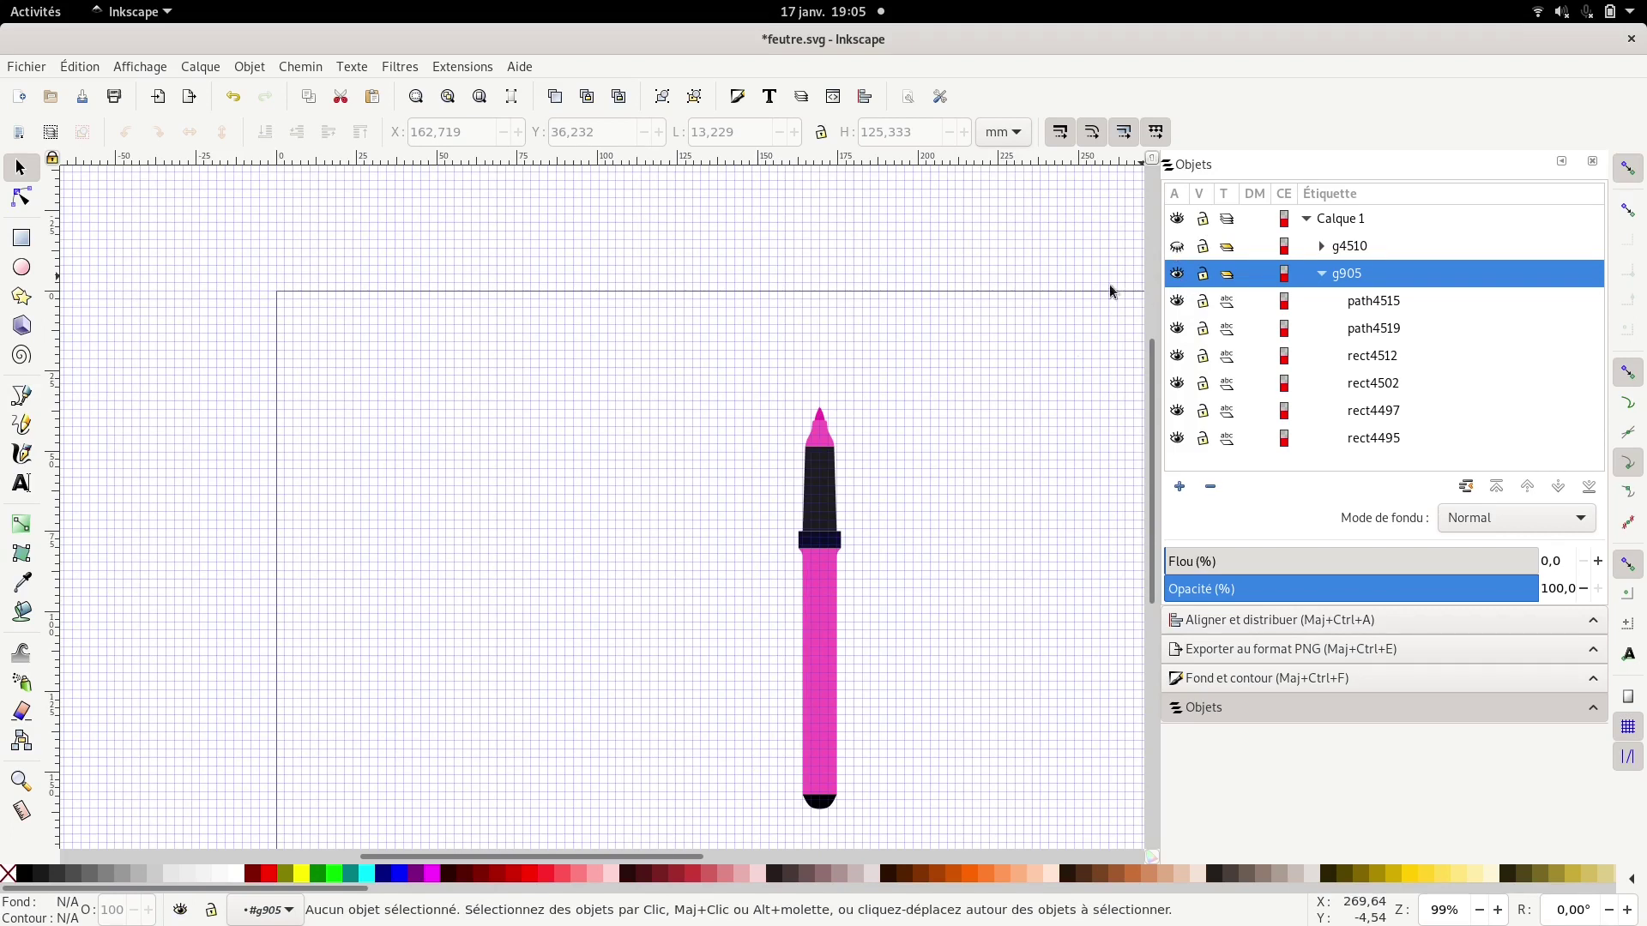
pyautogui.click(1177, 247)
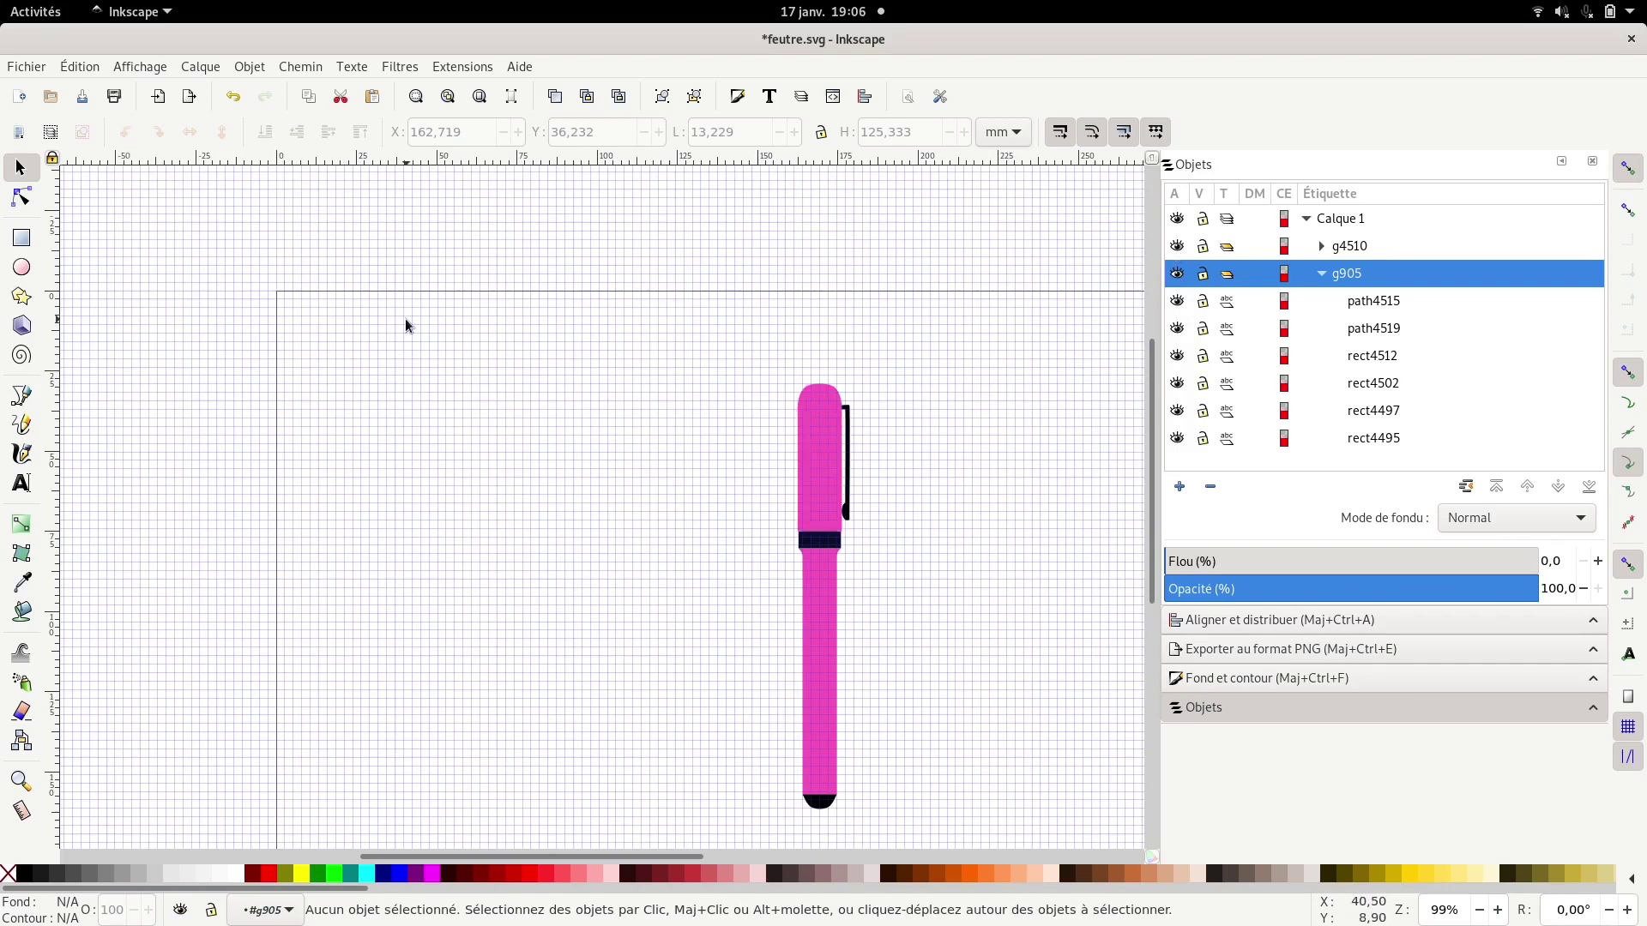
# - Switch to Kdenlive, park the playhead near 00:00:10, and cancel the Add Color Clip dialog
pyautogui.press('super')
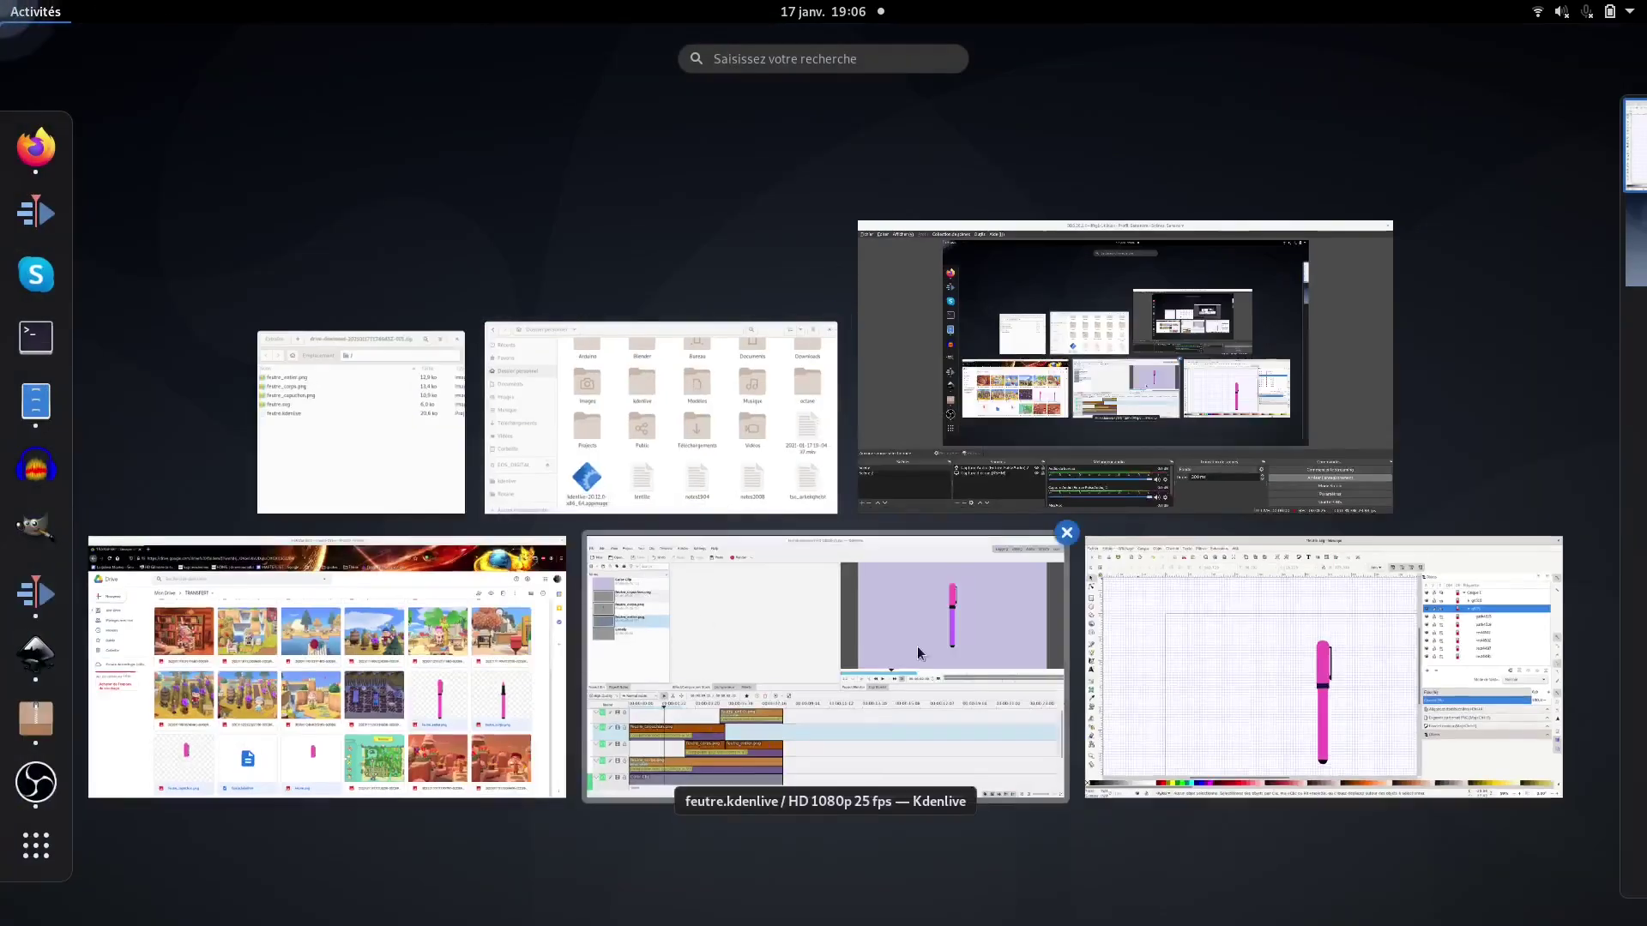
pyautogui.click(1014, 681)
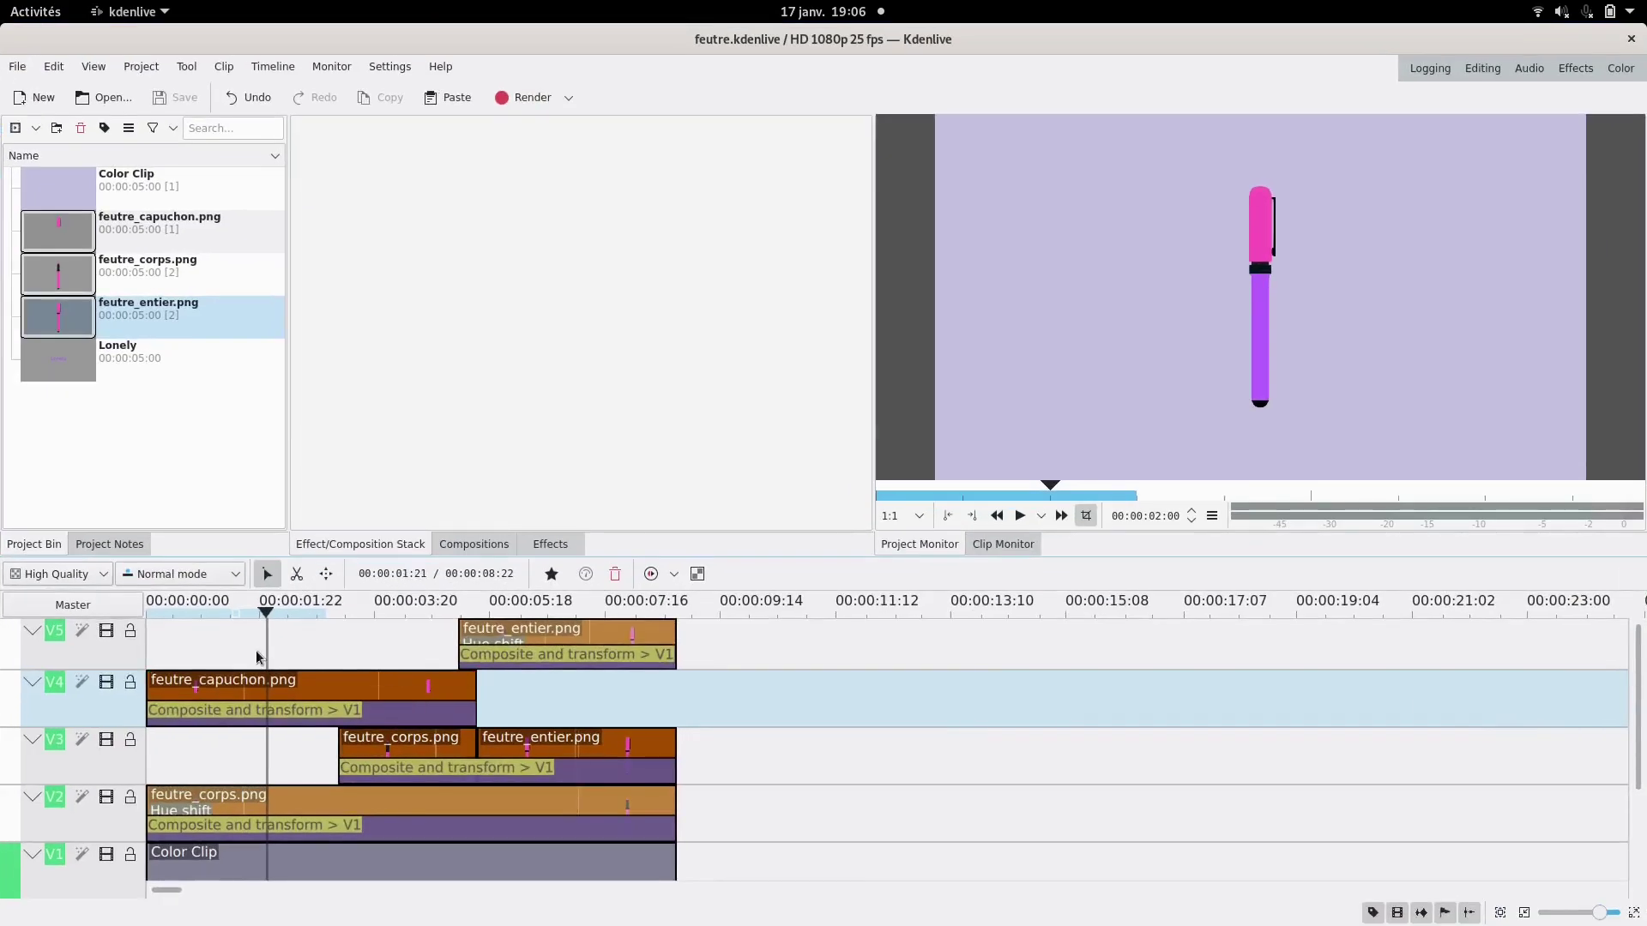
pyautogui.click(788, 679)
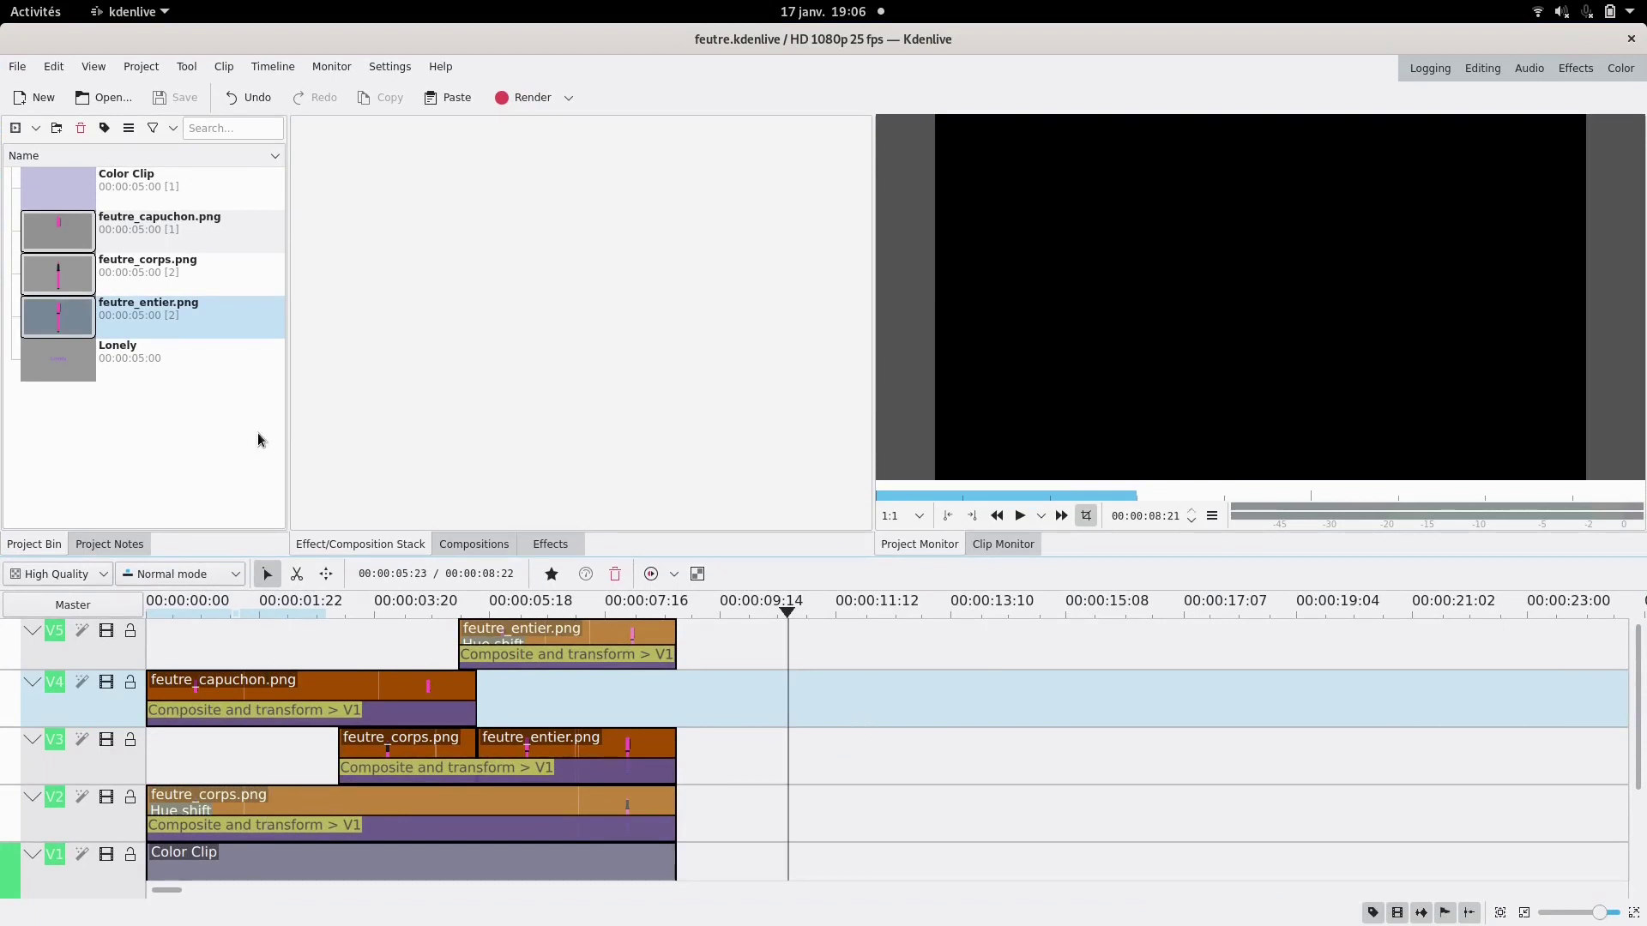
pyautogui.click(66, 201)
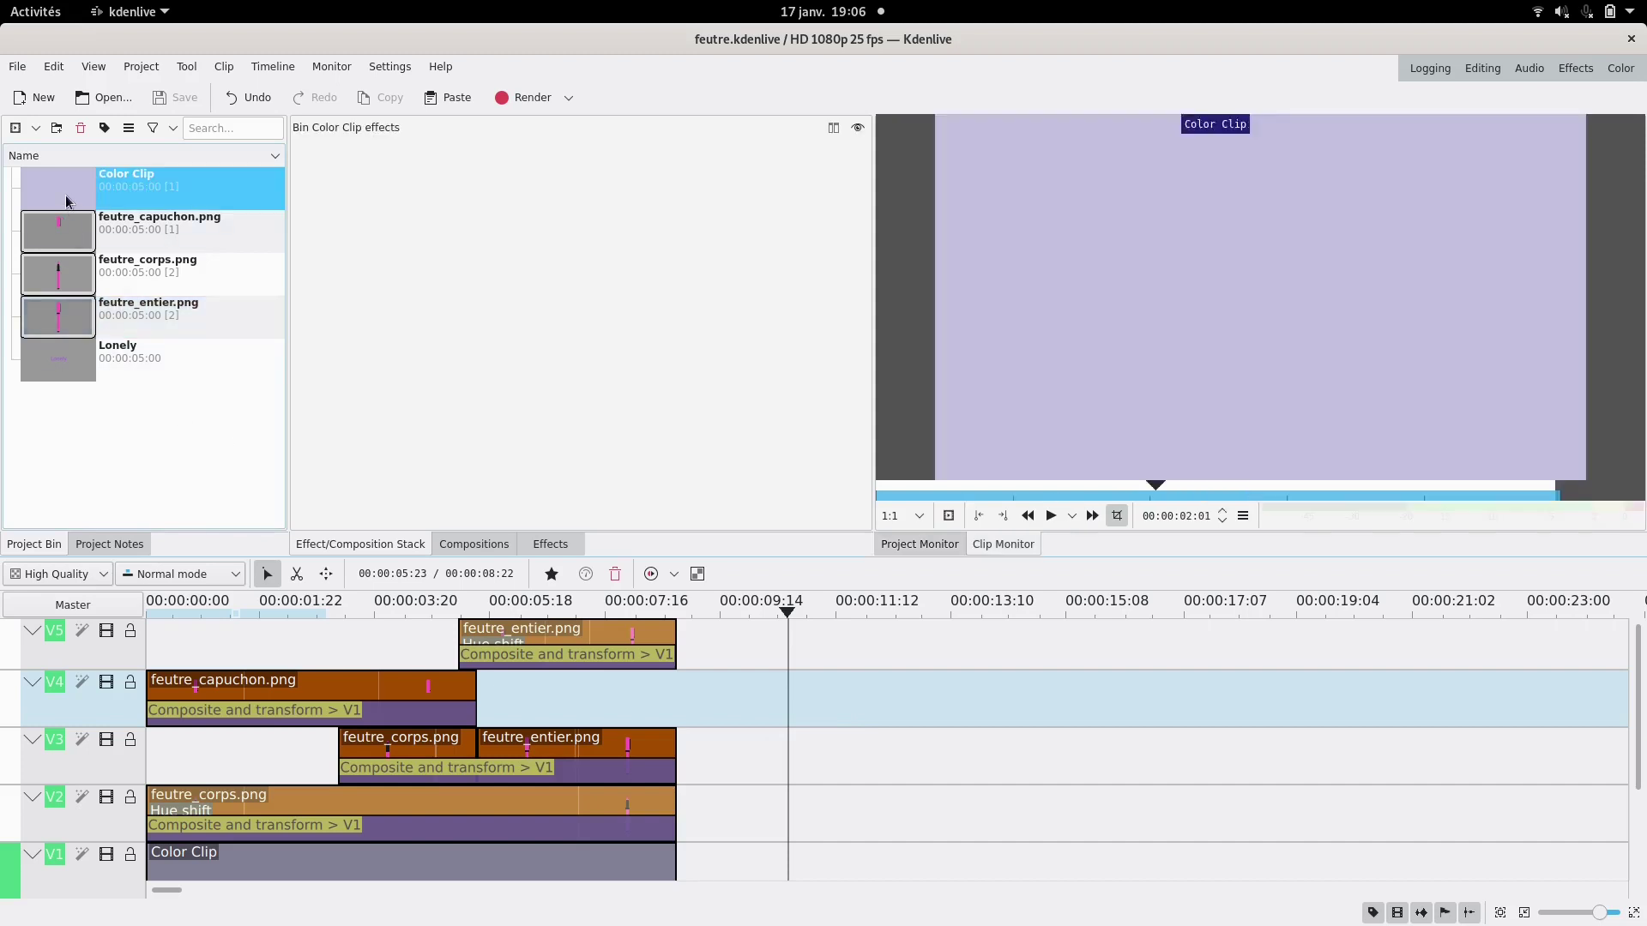
pyautogui.click(137, 69)
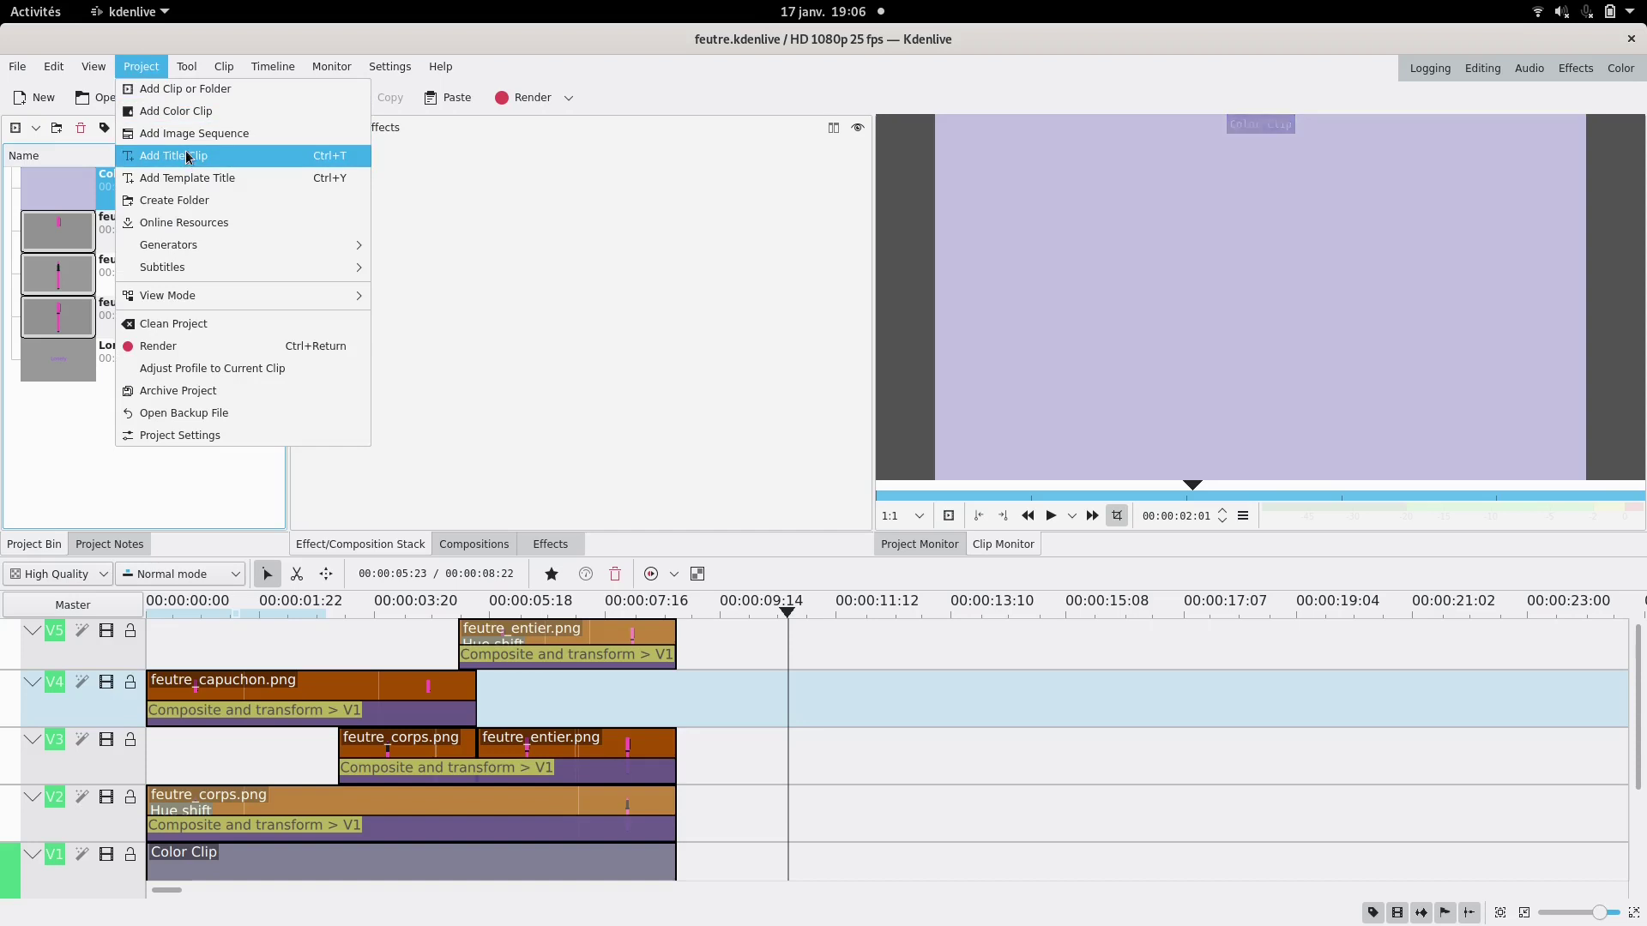
pyautogui.click(183, 110)
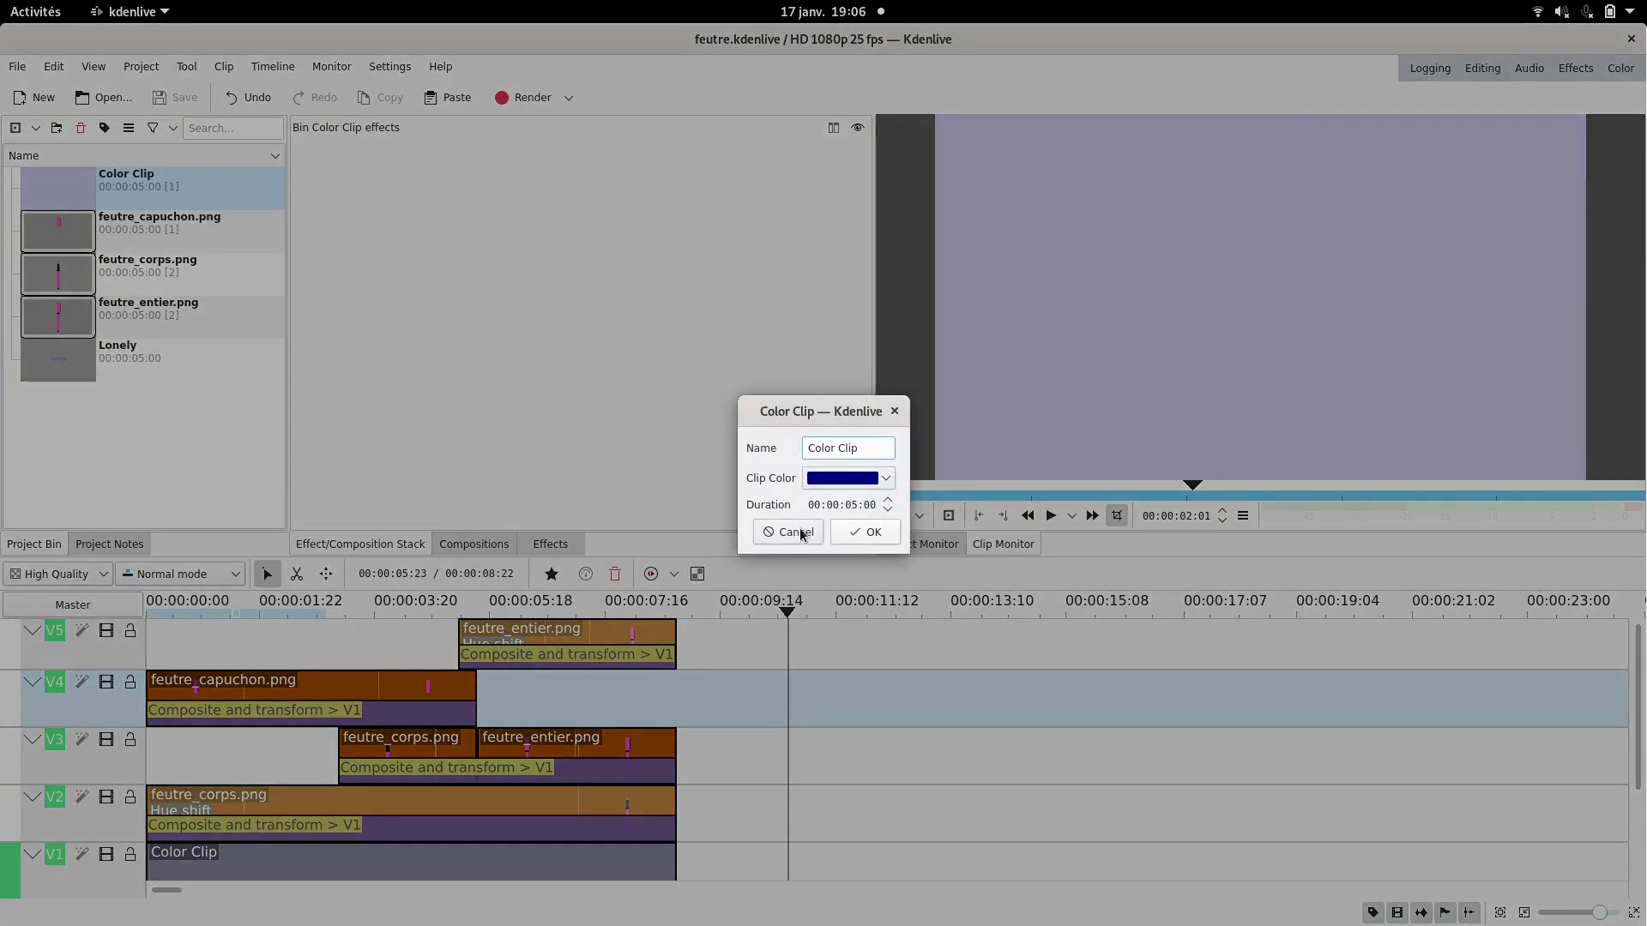
pyautogui.click(802, 533)
# - Drop the Color Clip on V1 after the first and stretch it to about 00:00:19:04
pyautogui.moveTo(54, 191); pyautogui.dragTo(783, 873)
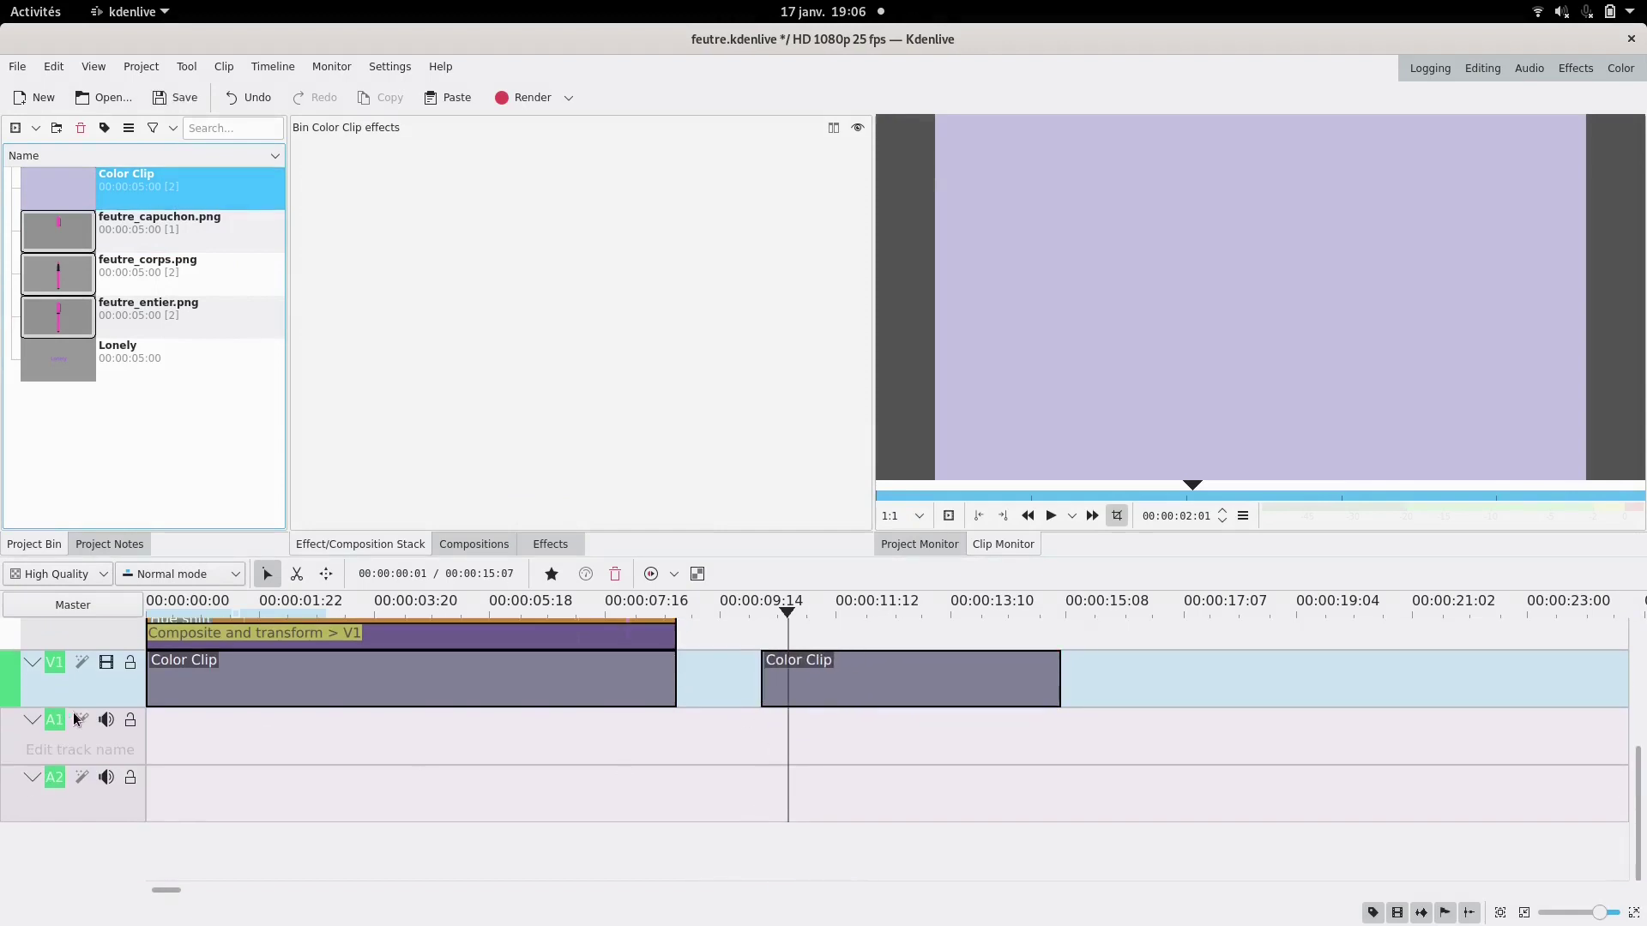
pyautogui.scroll(3, 71, 721)
pyautogui.moveTo(1060, 860); pyautogui.dragTo(1339, 860)
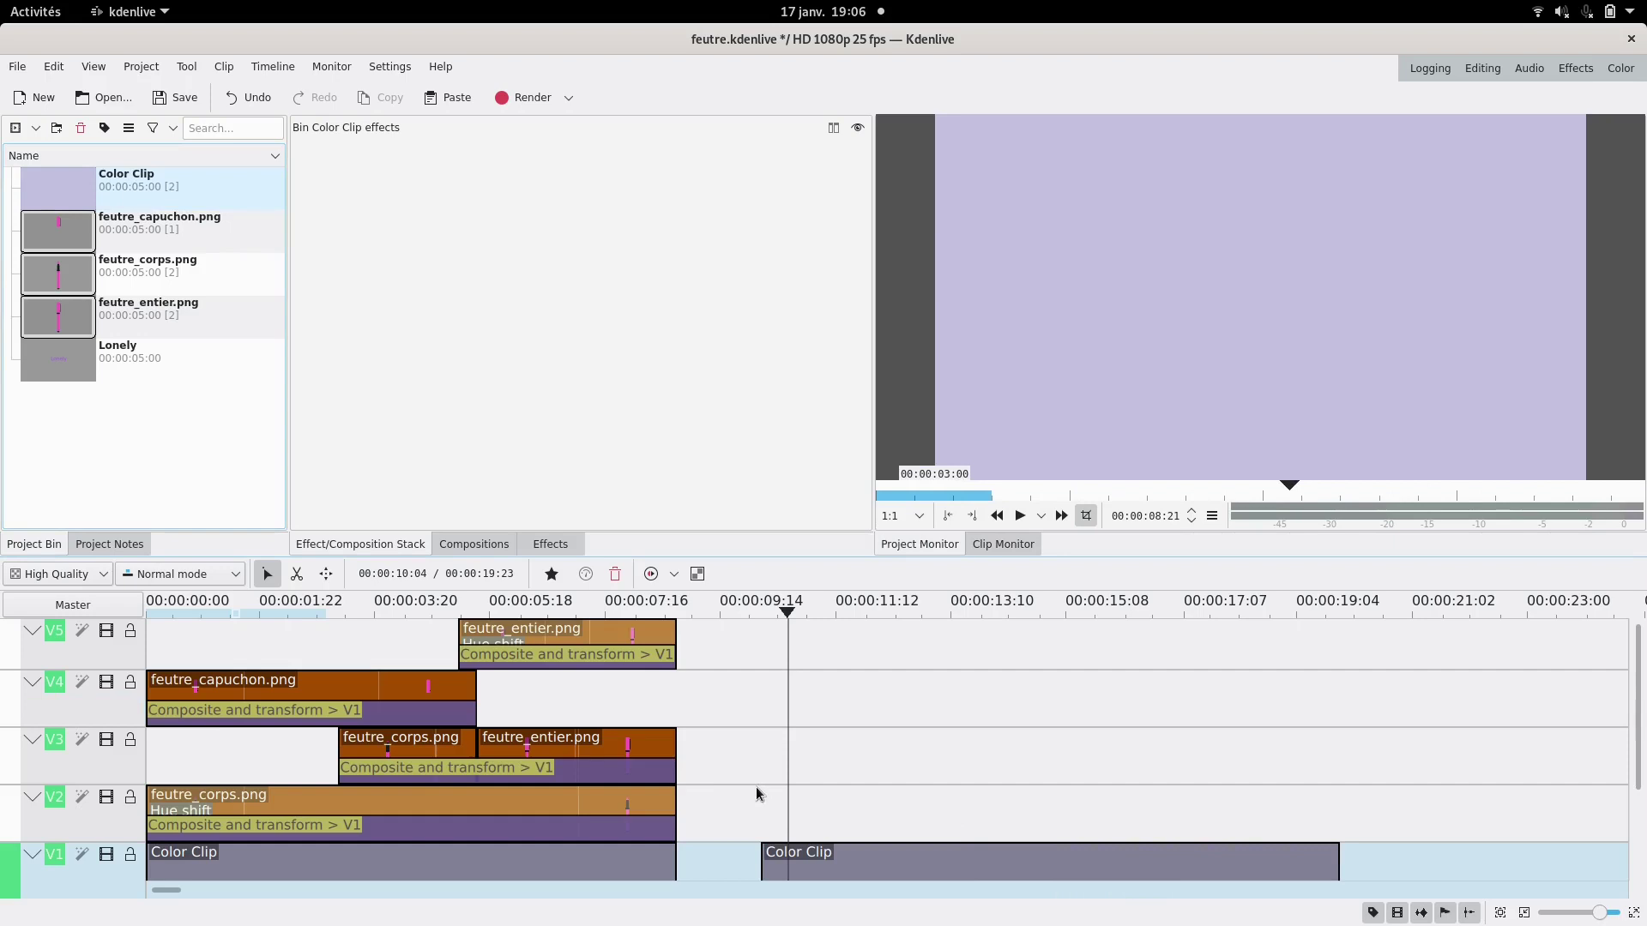
# - Place feutre_corps.png on track V2 at 00:00:09:14 above the new color clip
pyautogui.click(81, 281)
pyautogui.moveTo(63, 280); pyautogui.dragTo(1338, 819)
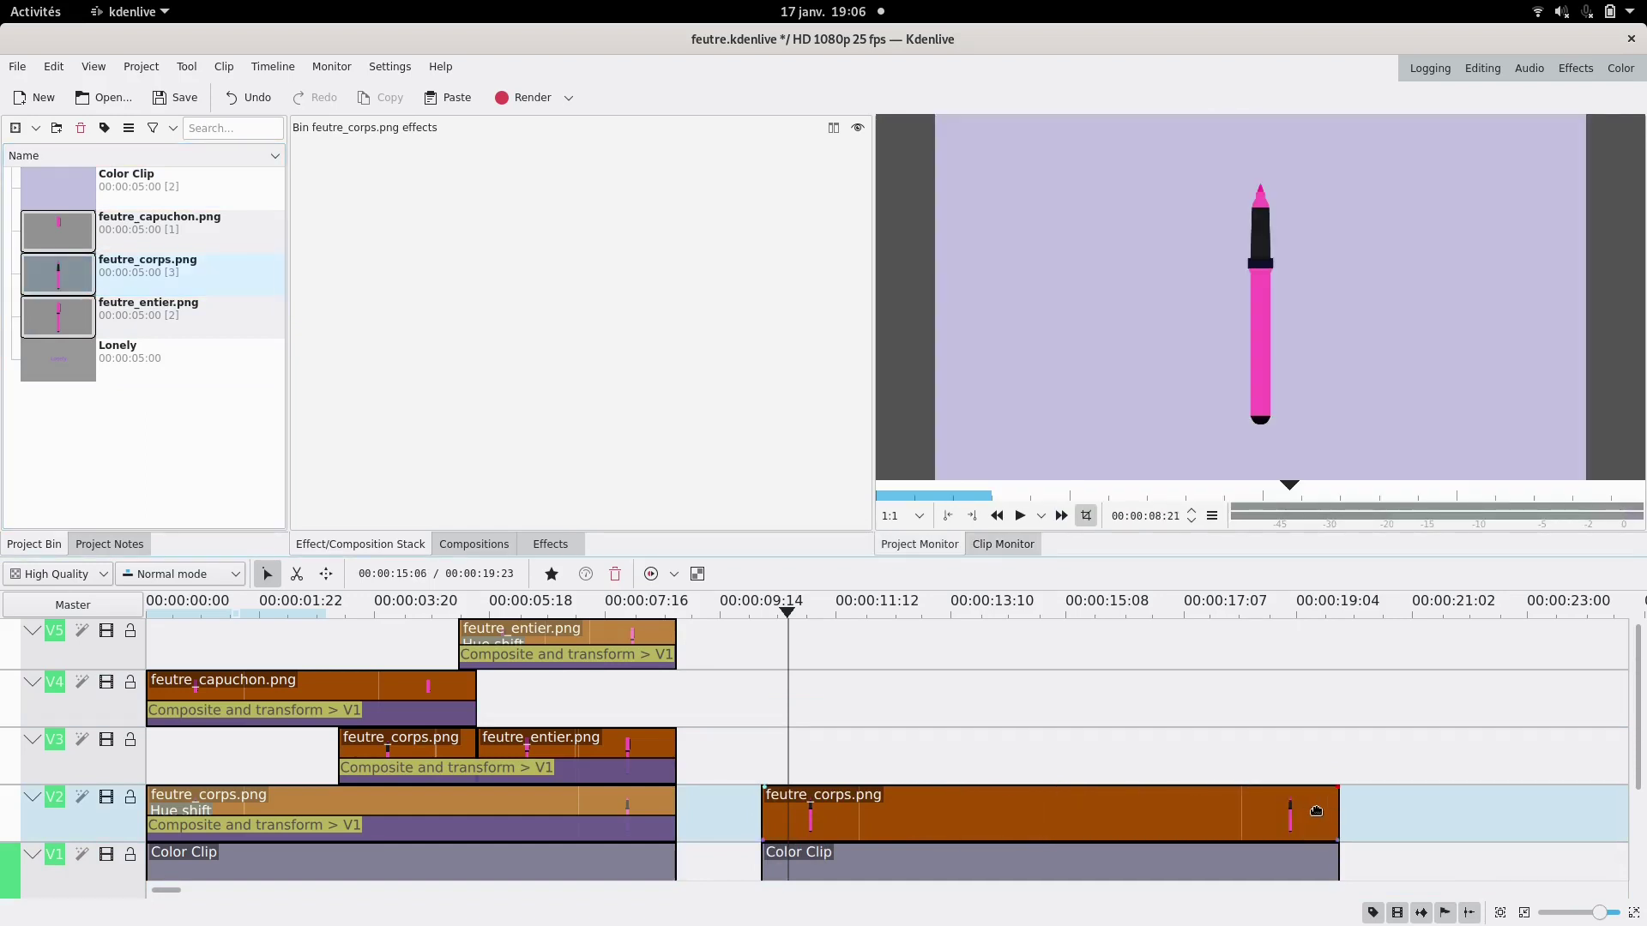
pyautogui.click(819, 742)
# - Apply Hue shift to the feutre_corps.png clip and set Hue to 237
pyautogui.click(551, 544)
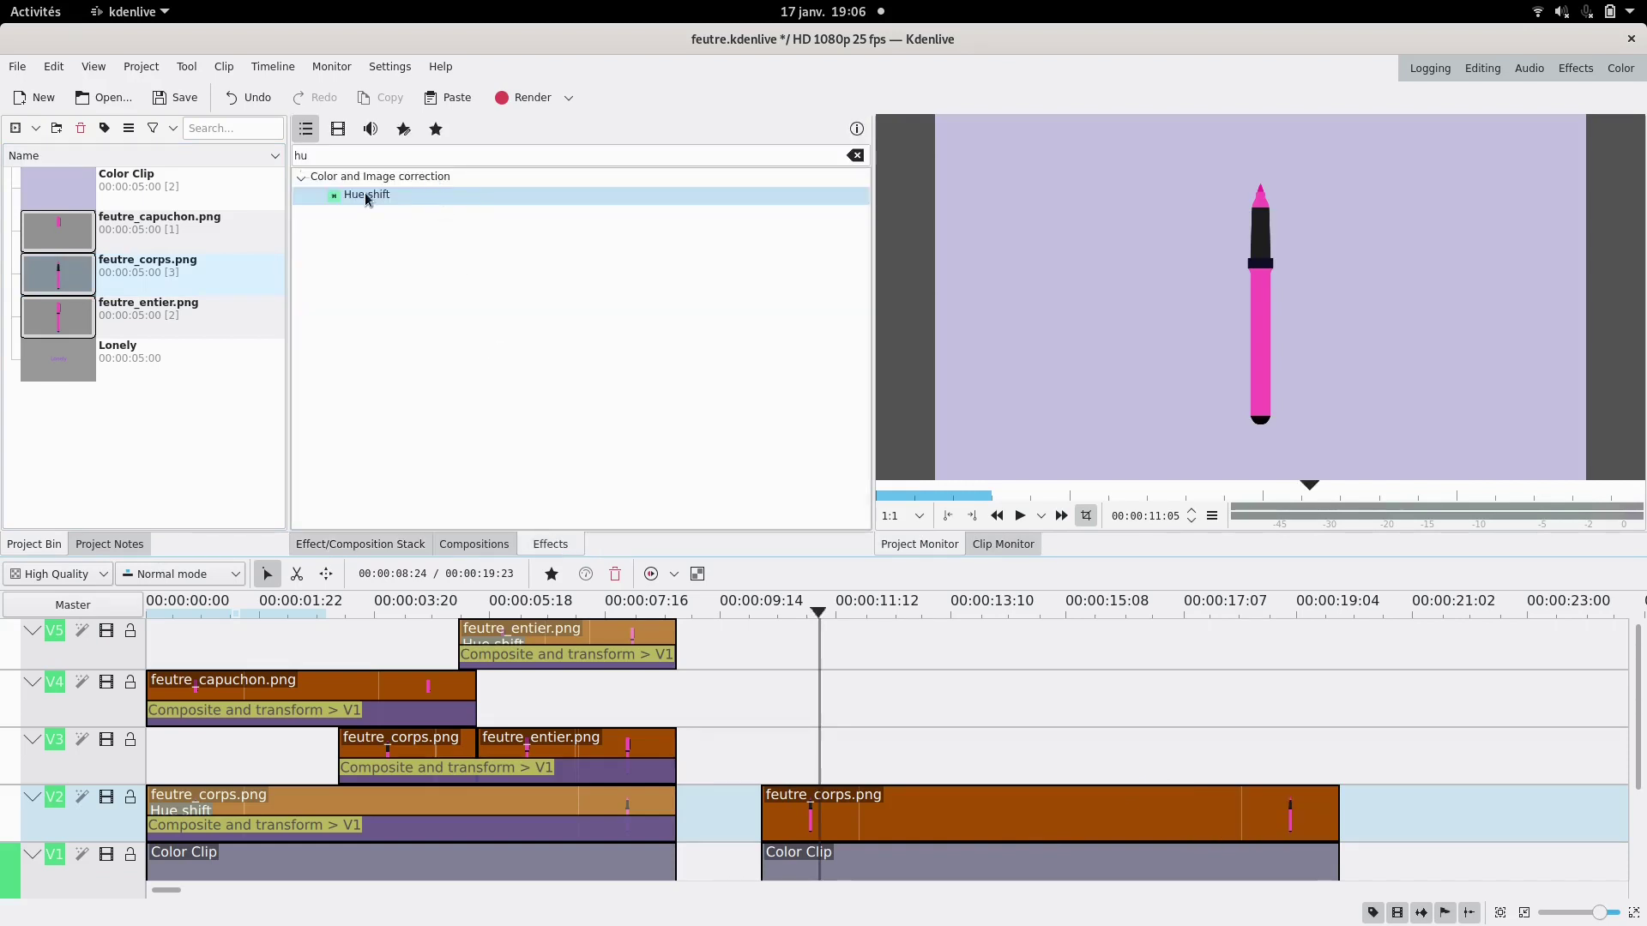
pyautogui.click(364, 161)
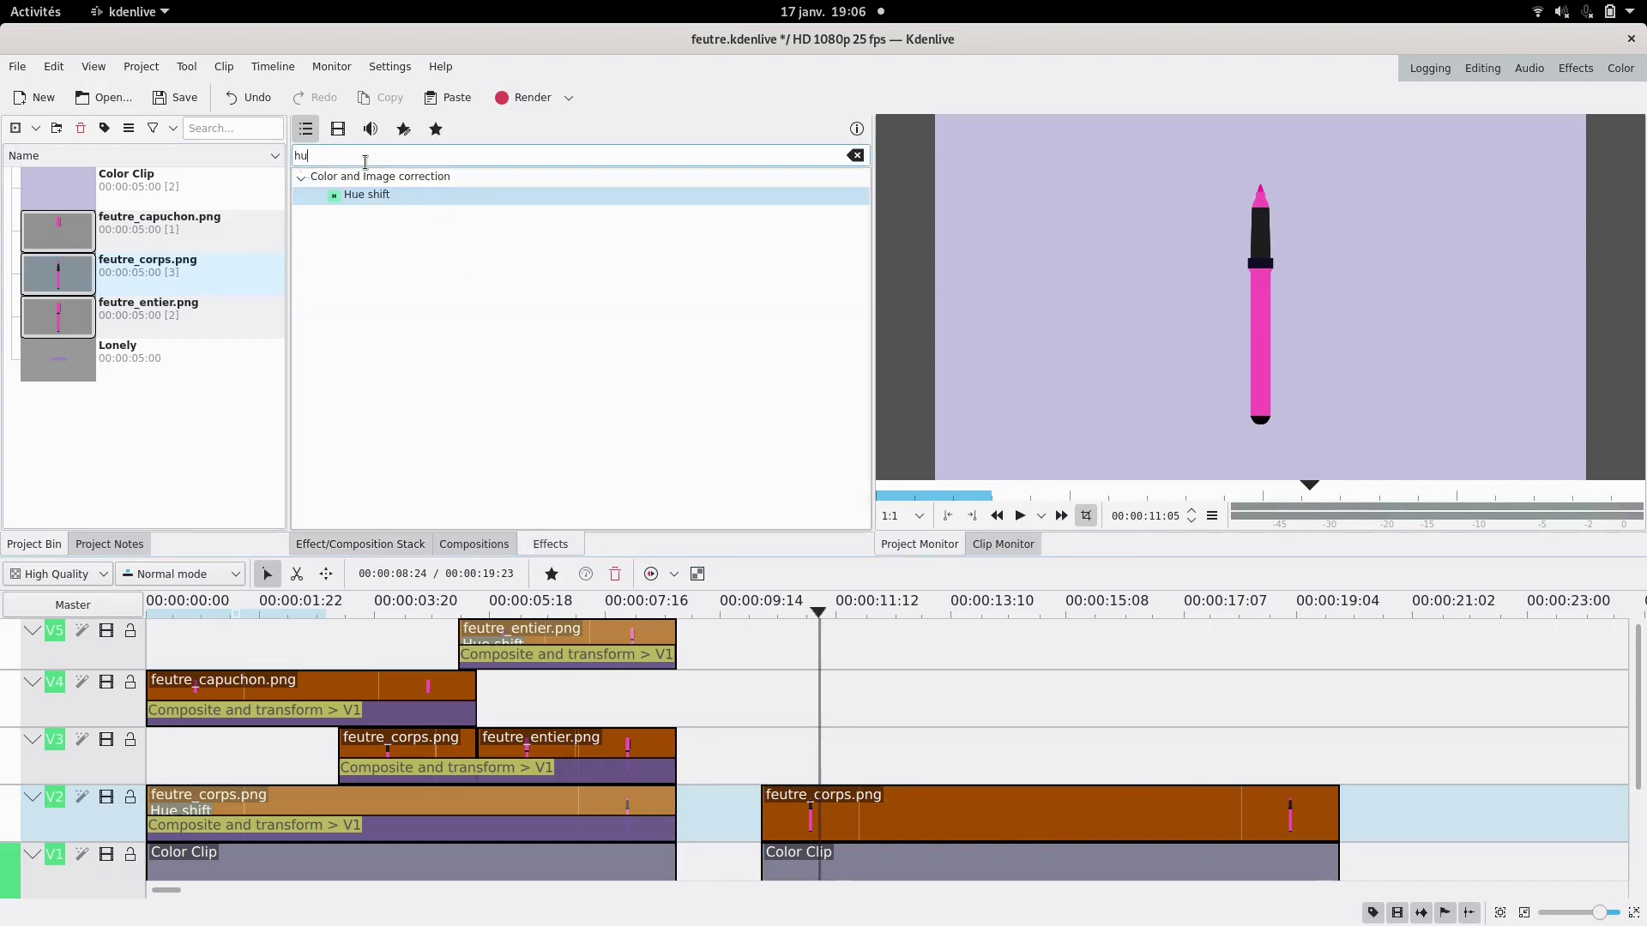
pyautogui.moveTo(367, 196); pyautogui.dragTo(913, 816)
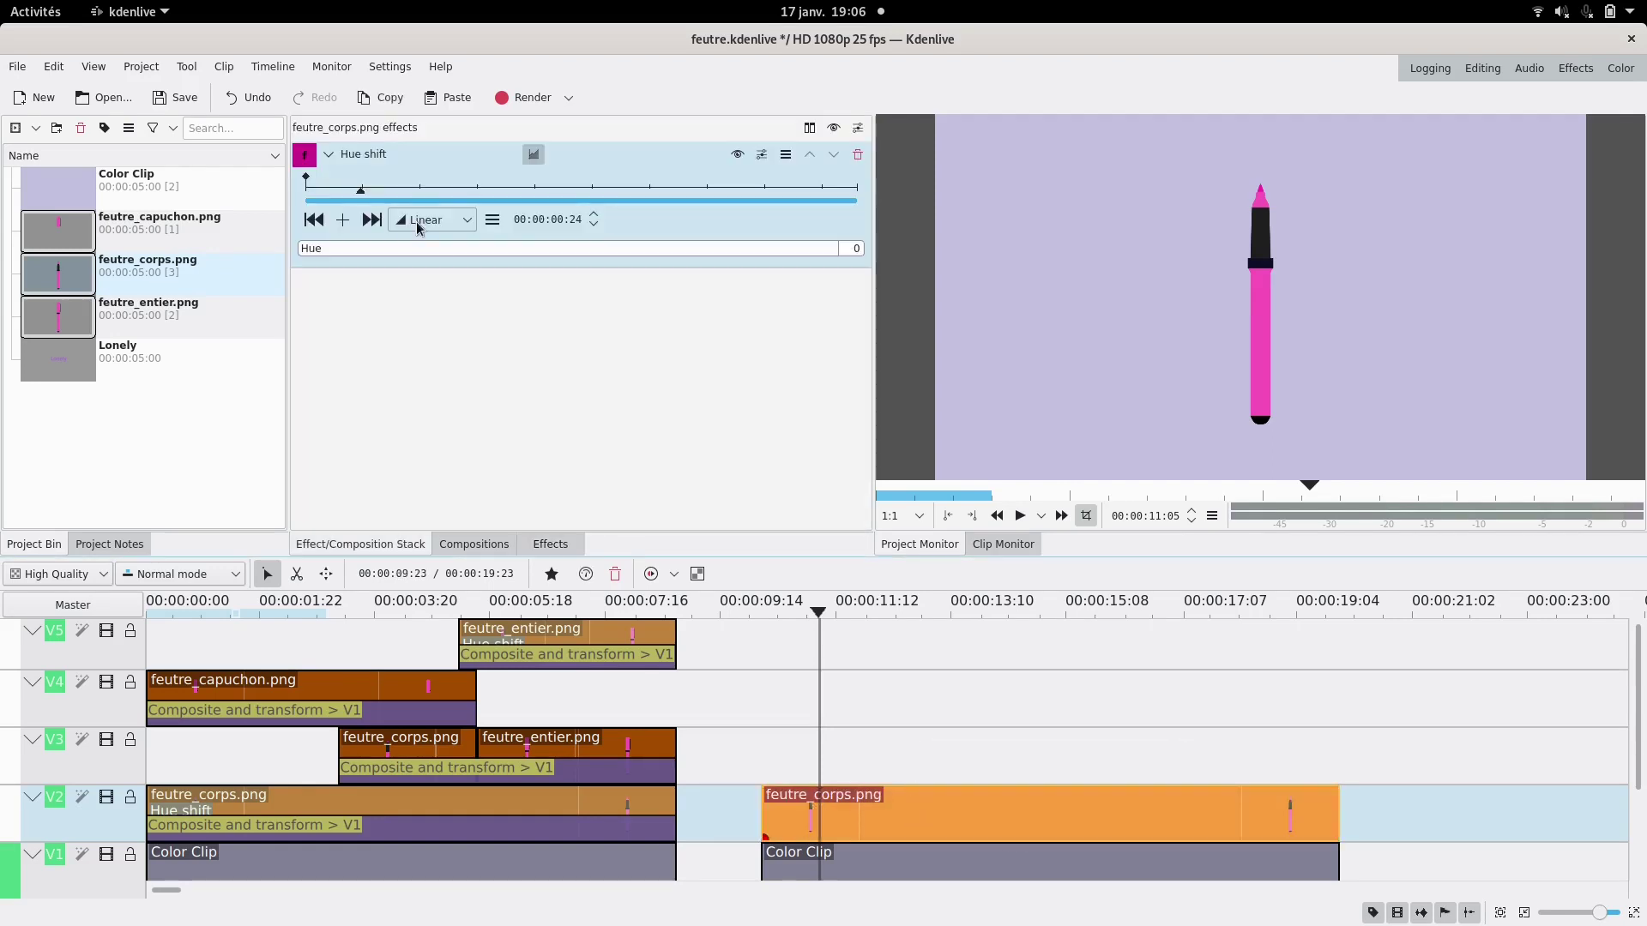
pyautogui.click(350, 249)
pyautogui.moveTo(382, 255); pyautogui.dragTo(656, 261)
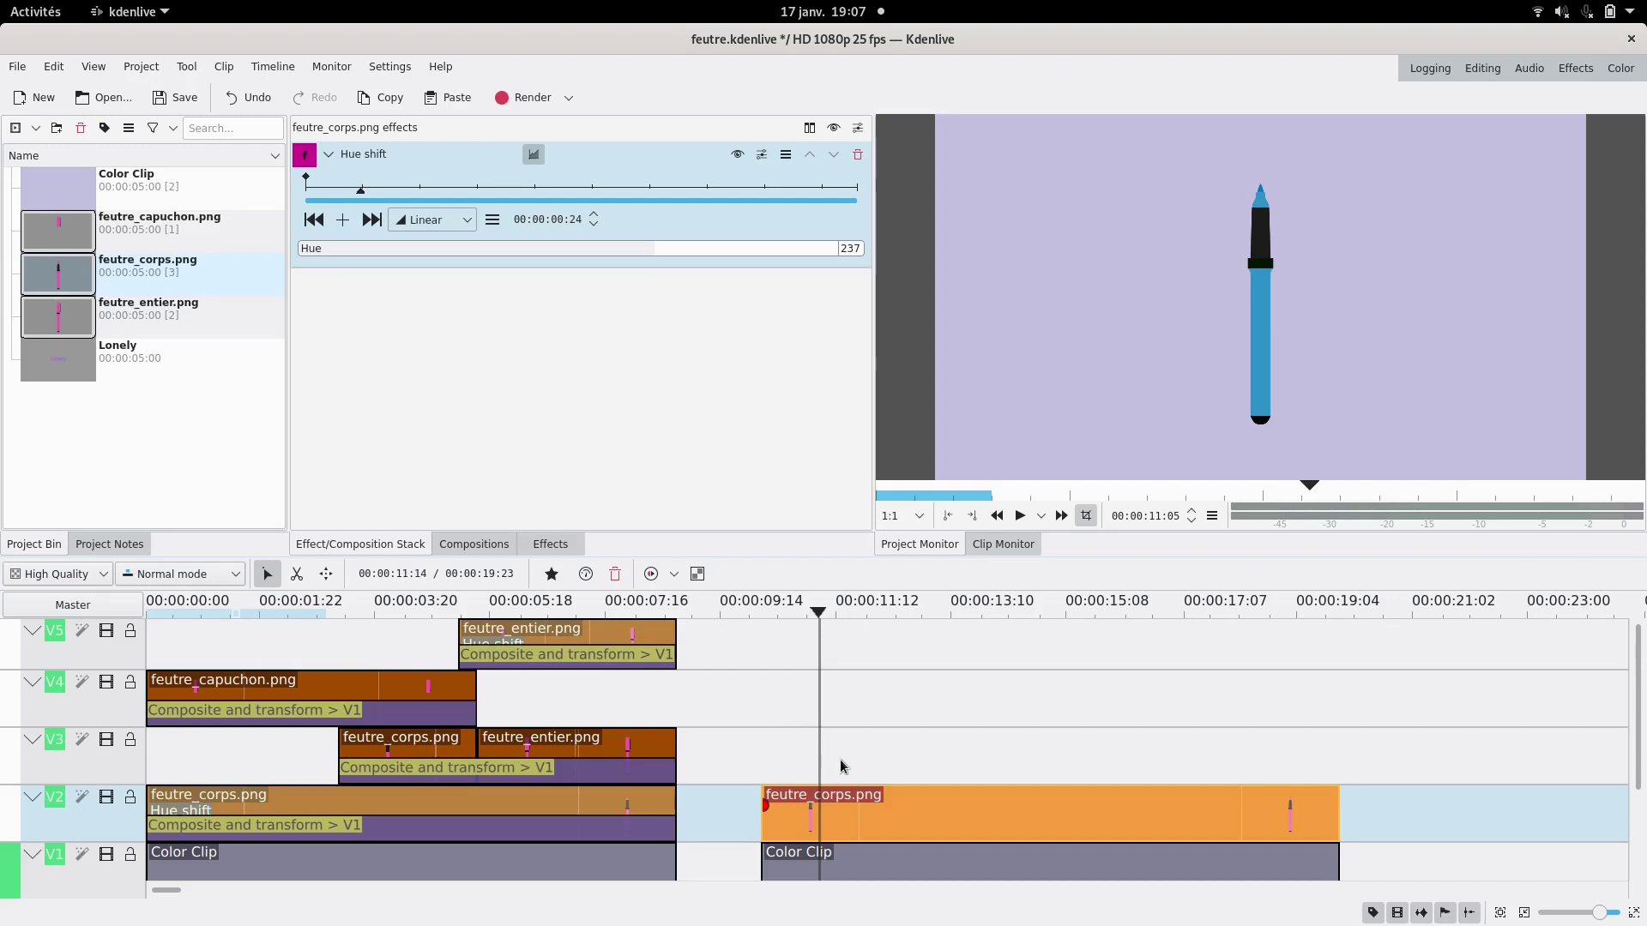
# - Add a composition spanning the whole V2 clip and make it Composite and transform
pyautogui.click(576, 546)
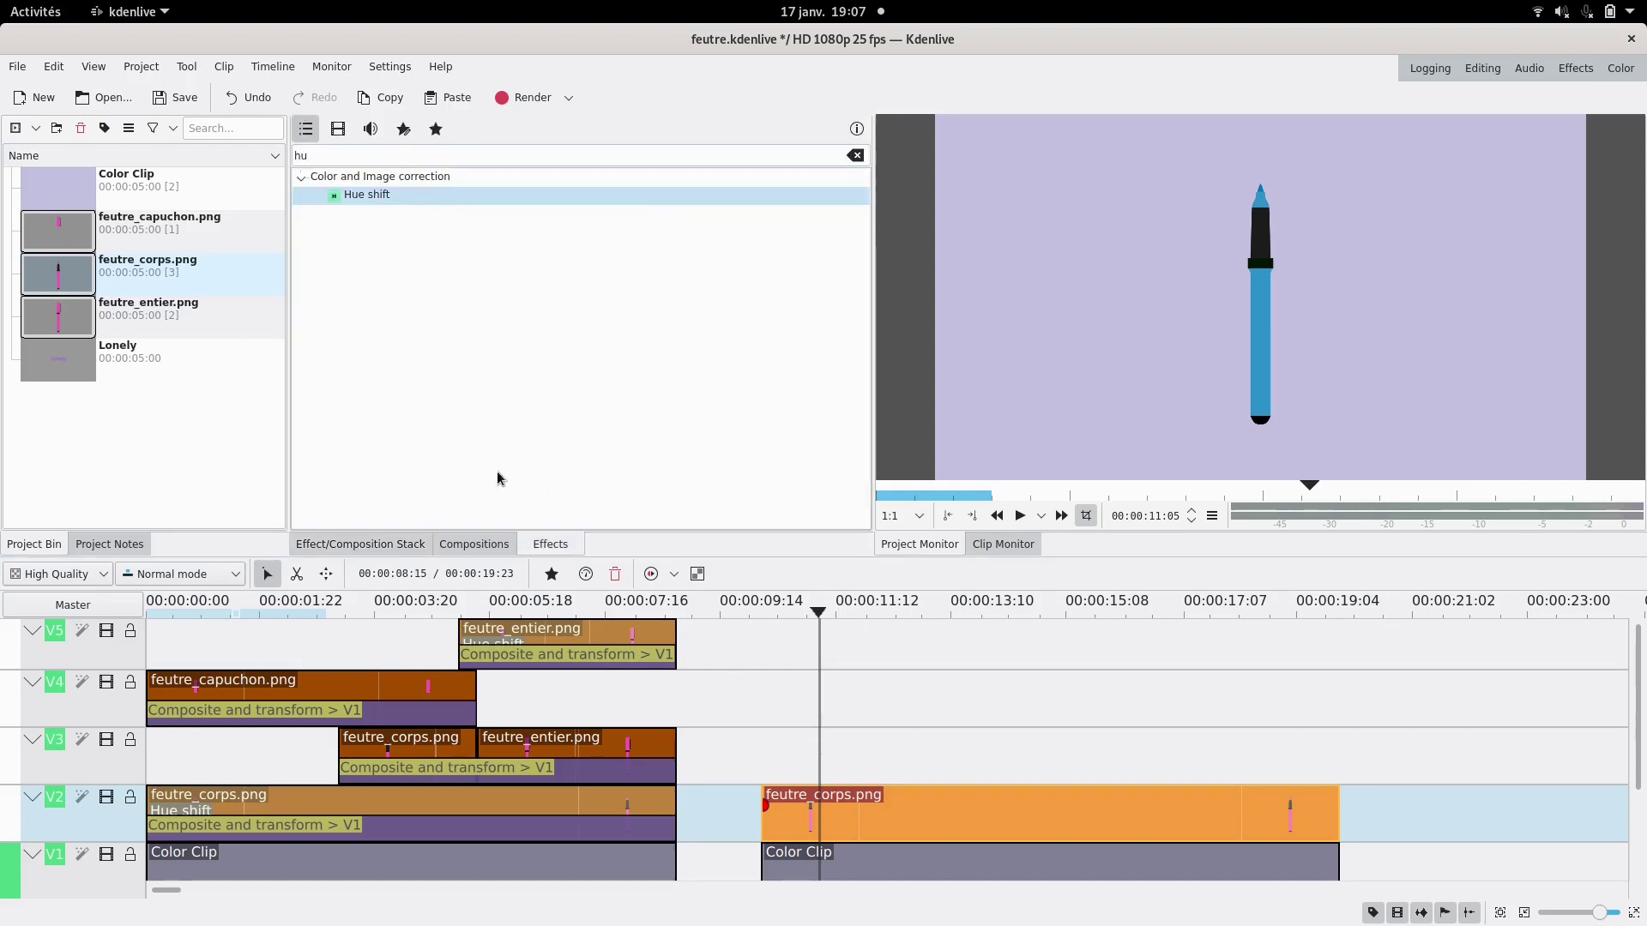
pyautogui.click(767, 840)
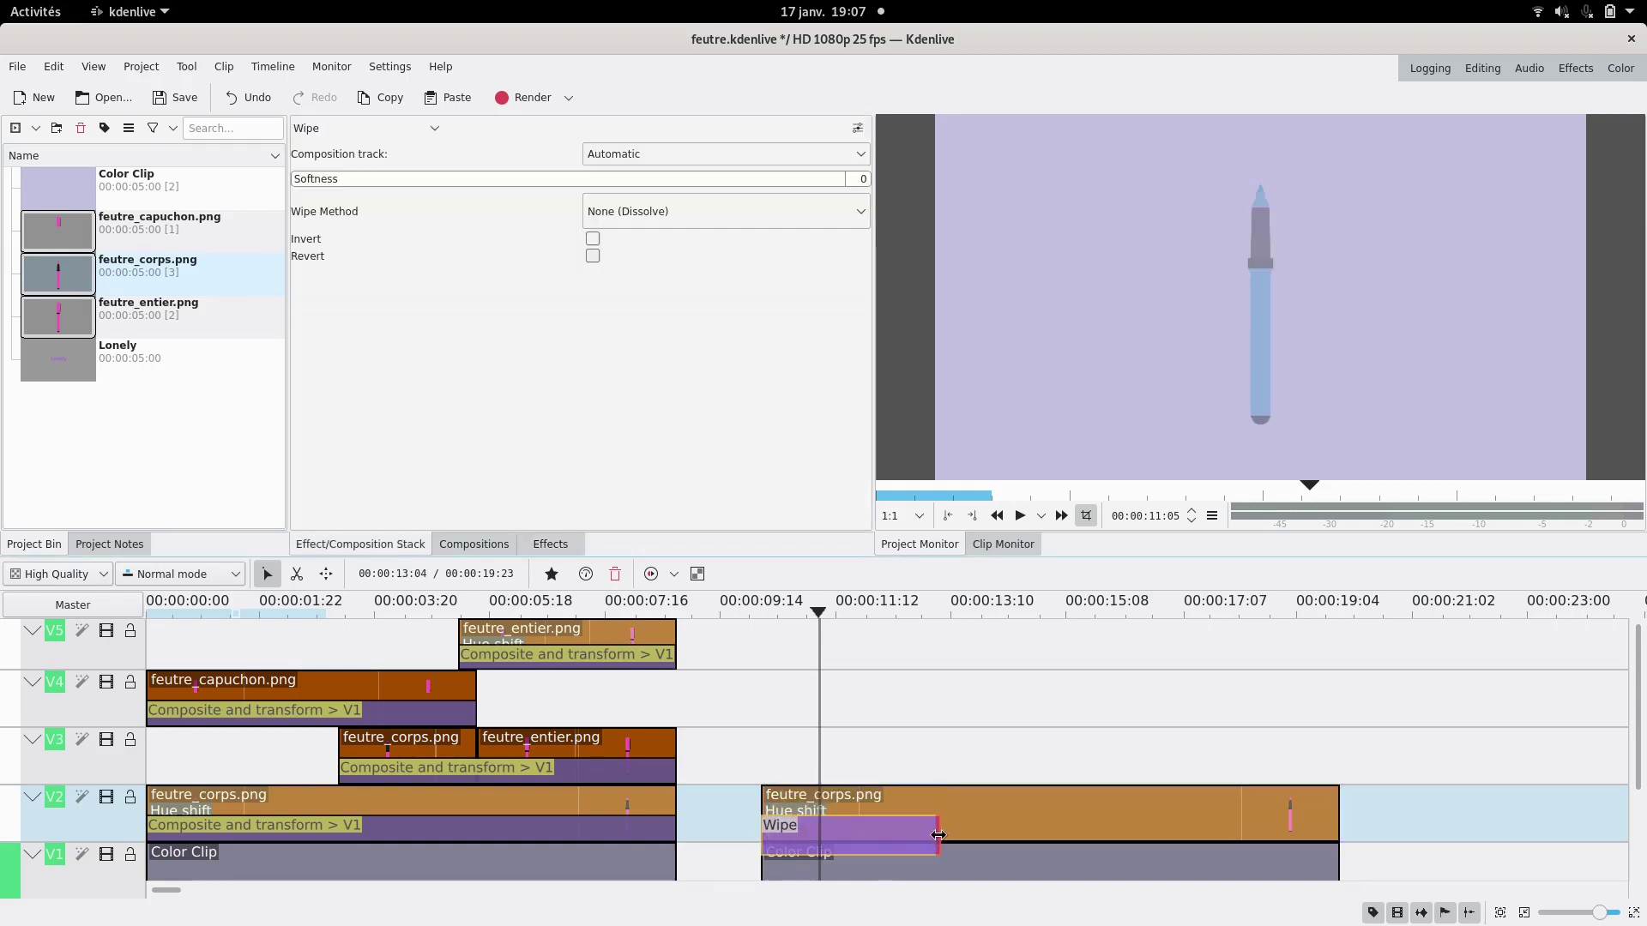
pyautogui.moveTo(939, 833); pyautogui.dragTo(1338, 833)
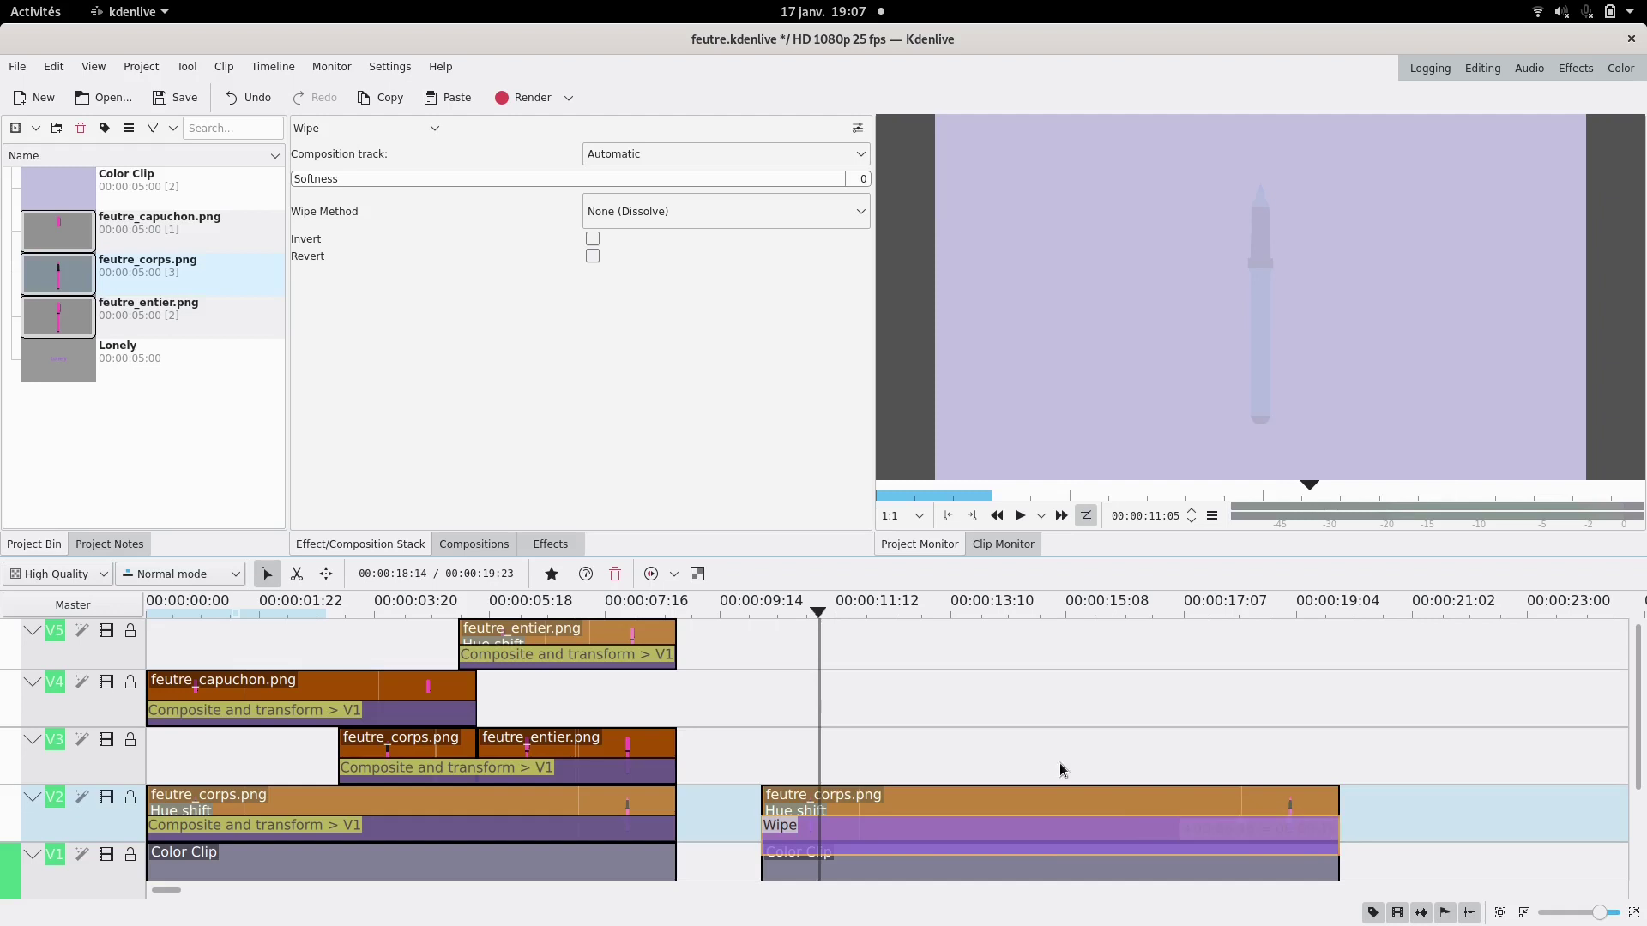
pyautogui.click(334, 128)
pyautogui.scroll(6, 354, 205)
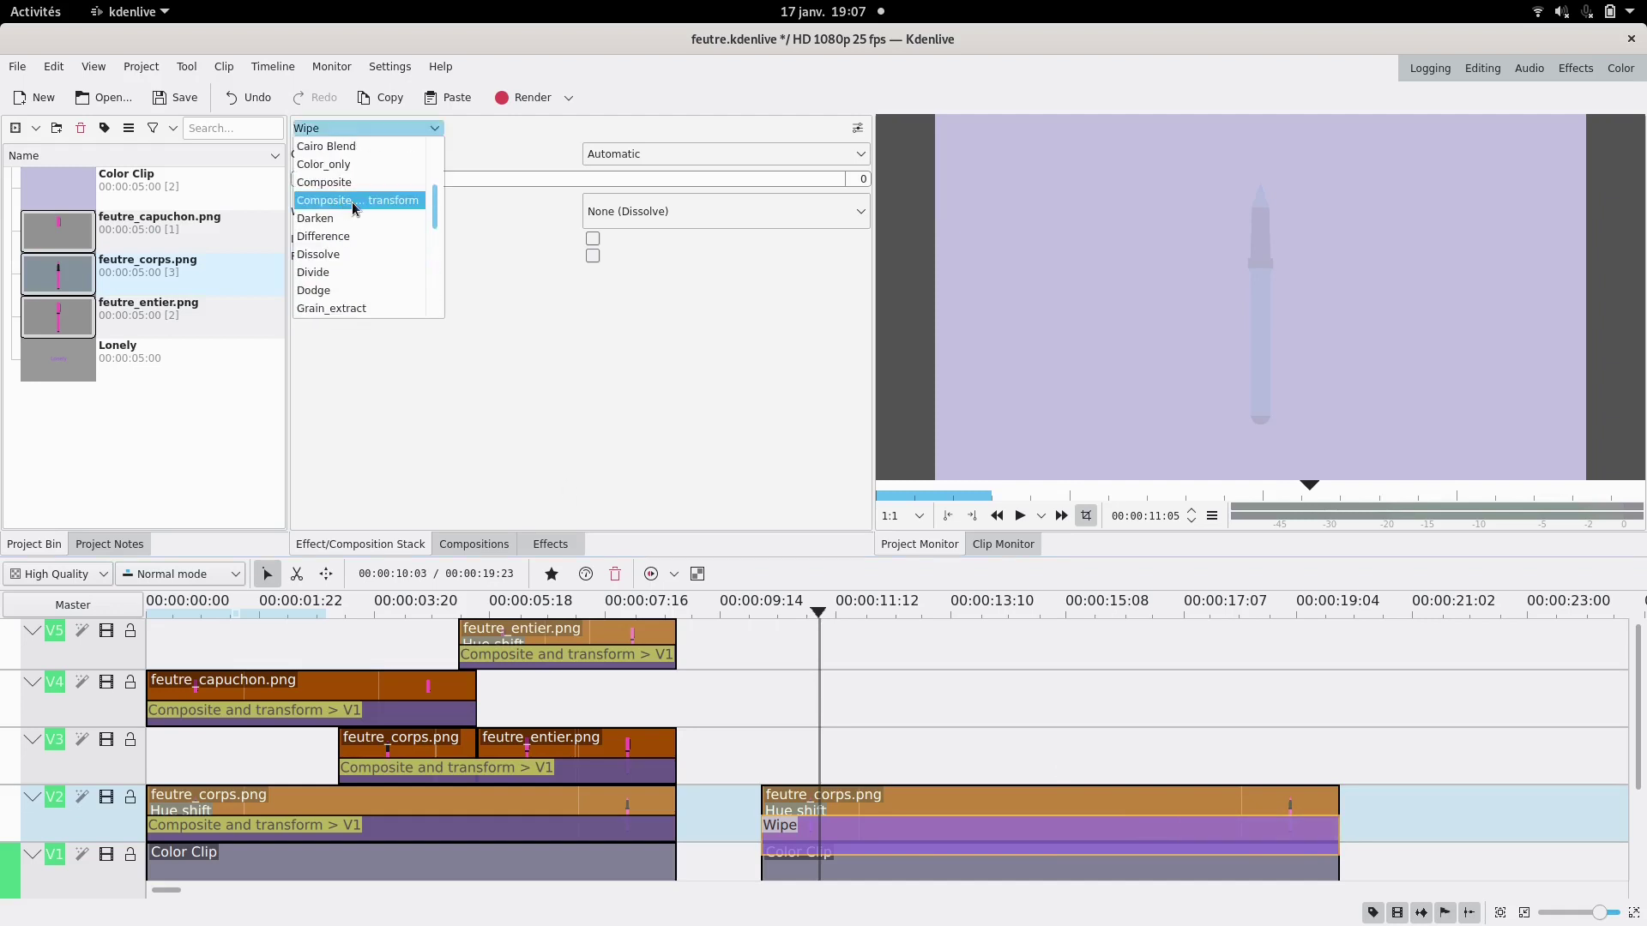
pyautogui.click(353, 202)
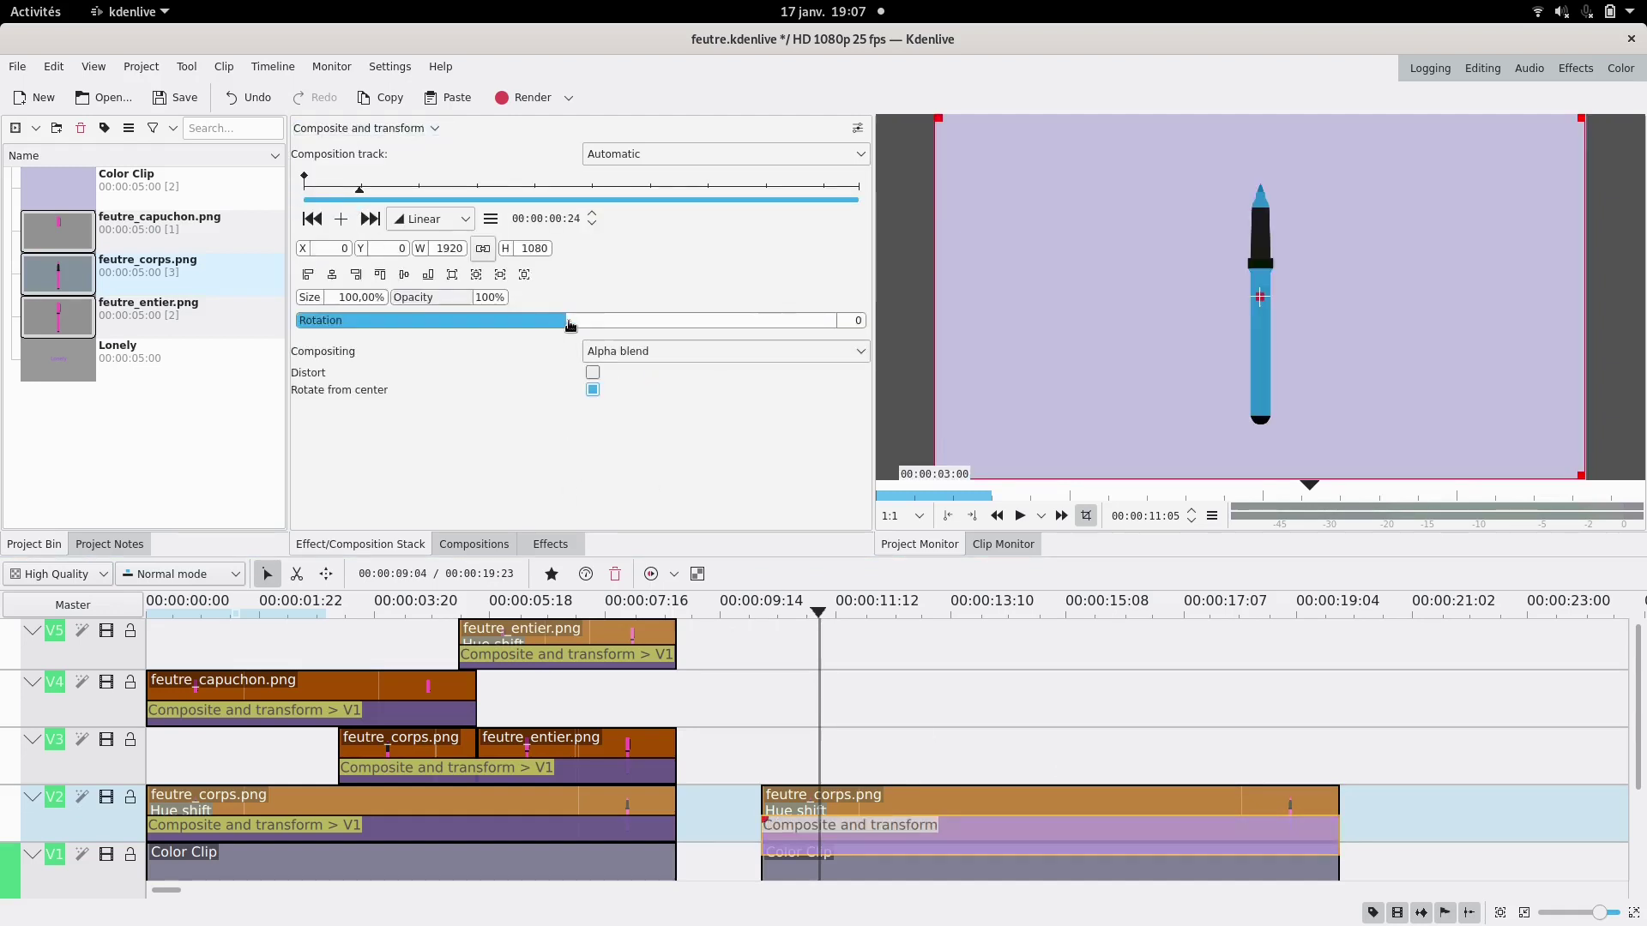
# - Try a rotation of -14, then reset Rotation to 0 so the pen stands upright
pyautogui.moveTo(571, 324)
pyautogui.mouseDown()
pyautogui.moveTo(592, 324)
pyautogui.moveTo(558, 324)
pyautogui.mouseUp()
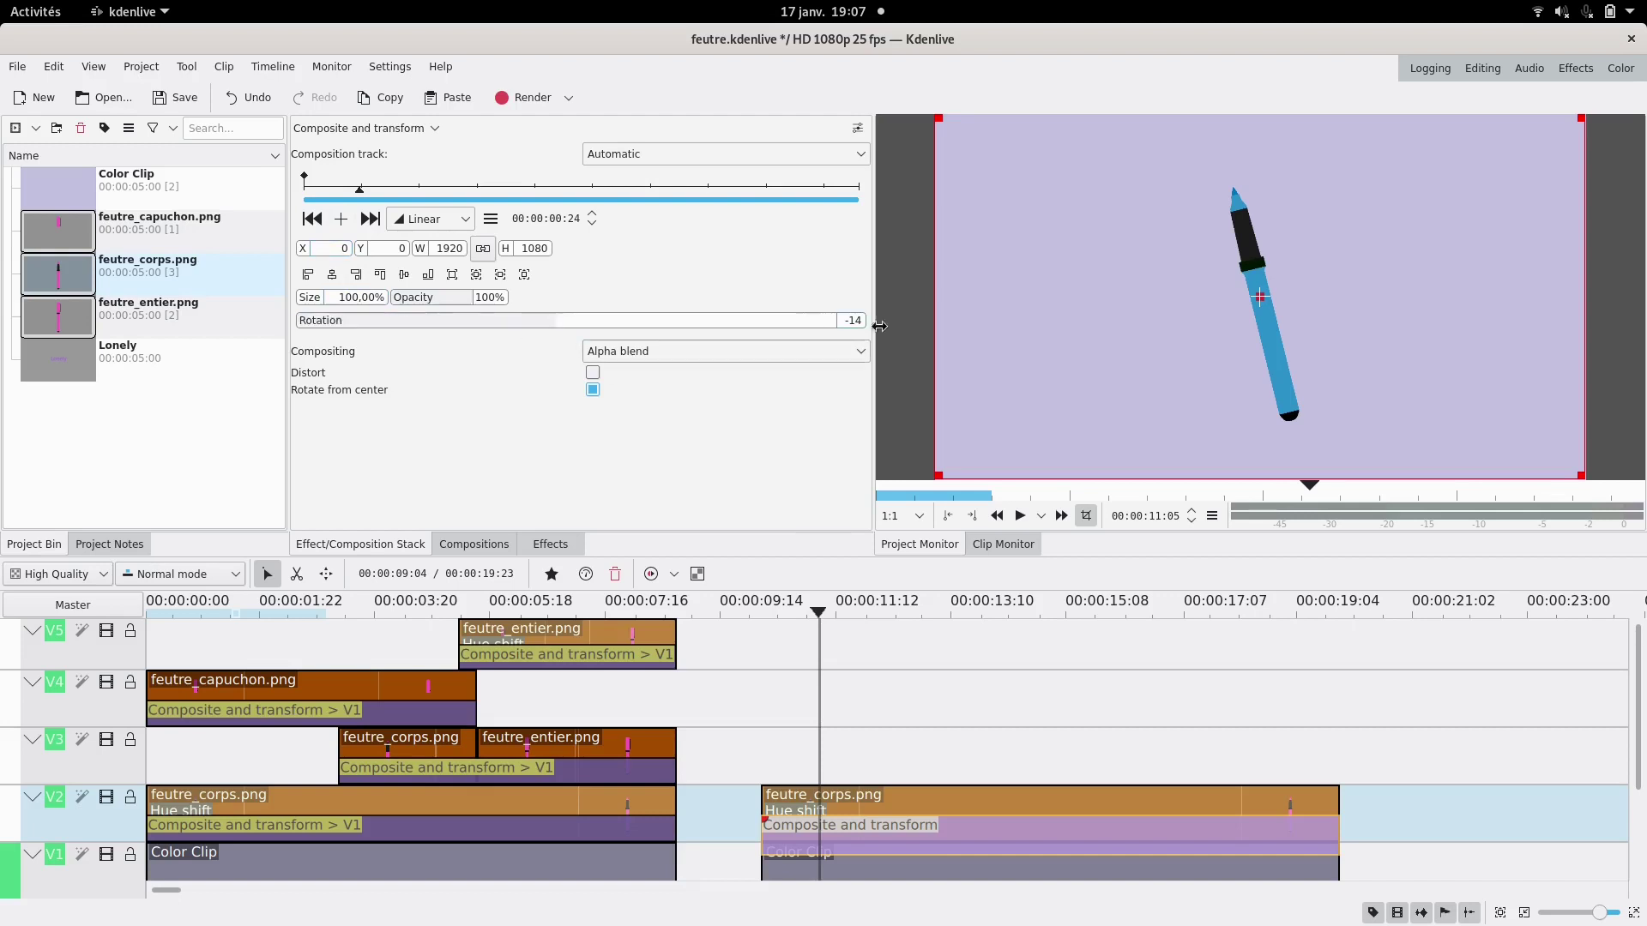
pyautogui.moveTo(845, 319); pyautogui.dragTo(899, 298)
pyautogui.write('0')
pyautogui.press('Return')
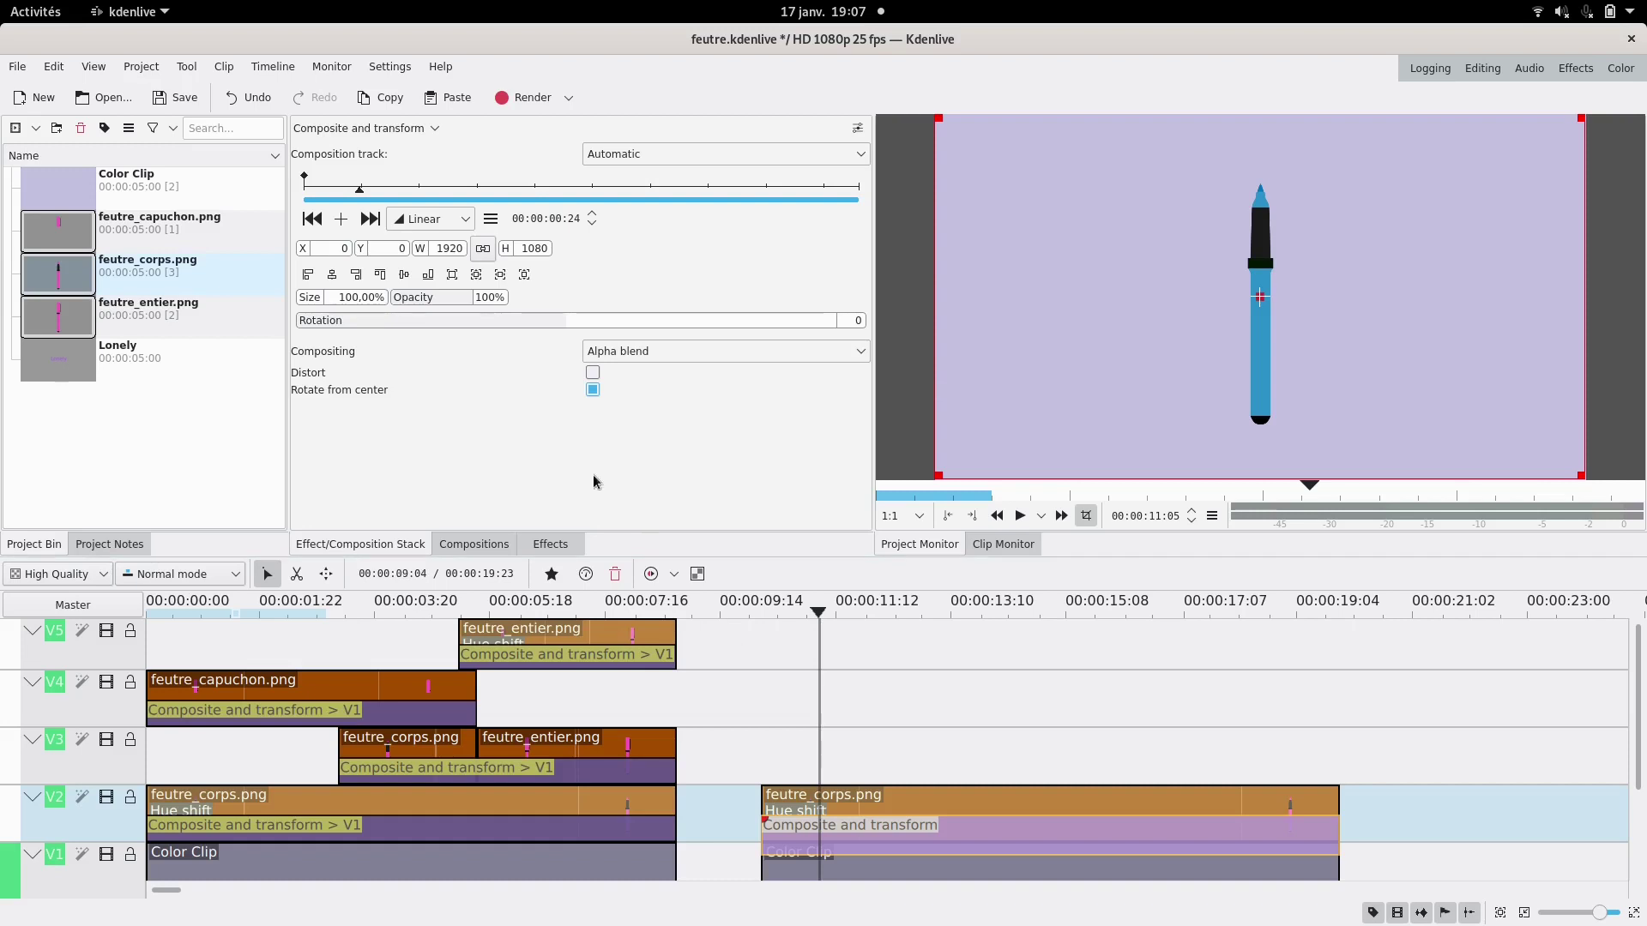
# - Add a keyframe at 00:00:01:02 and move the first keyframe to X -1014, off-screen left
pyautogui.click(413, 188)
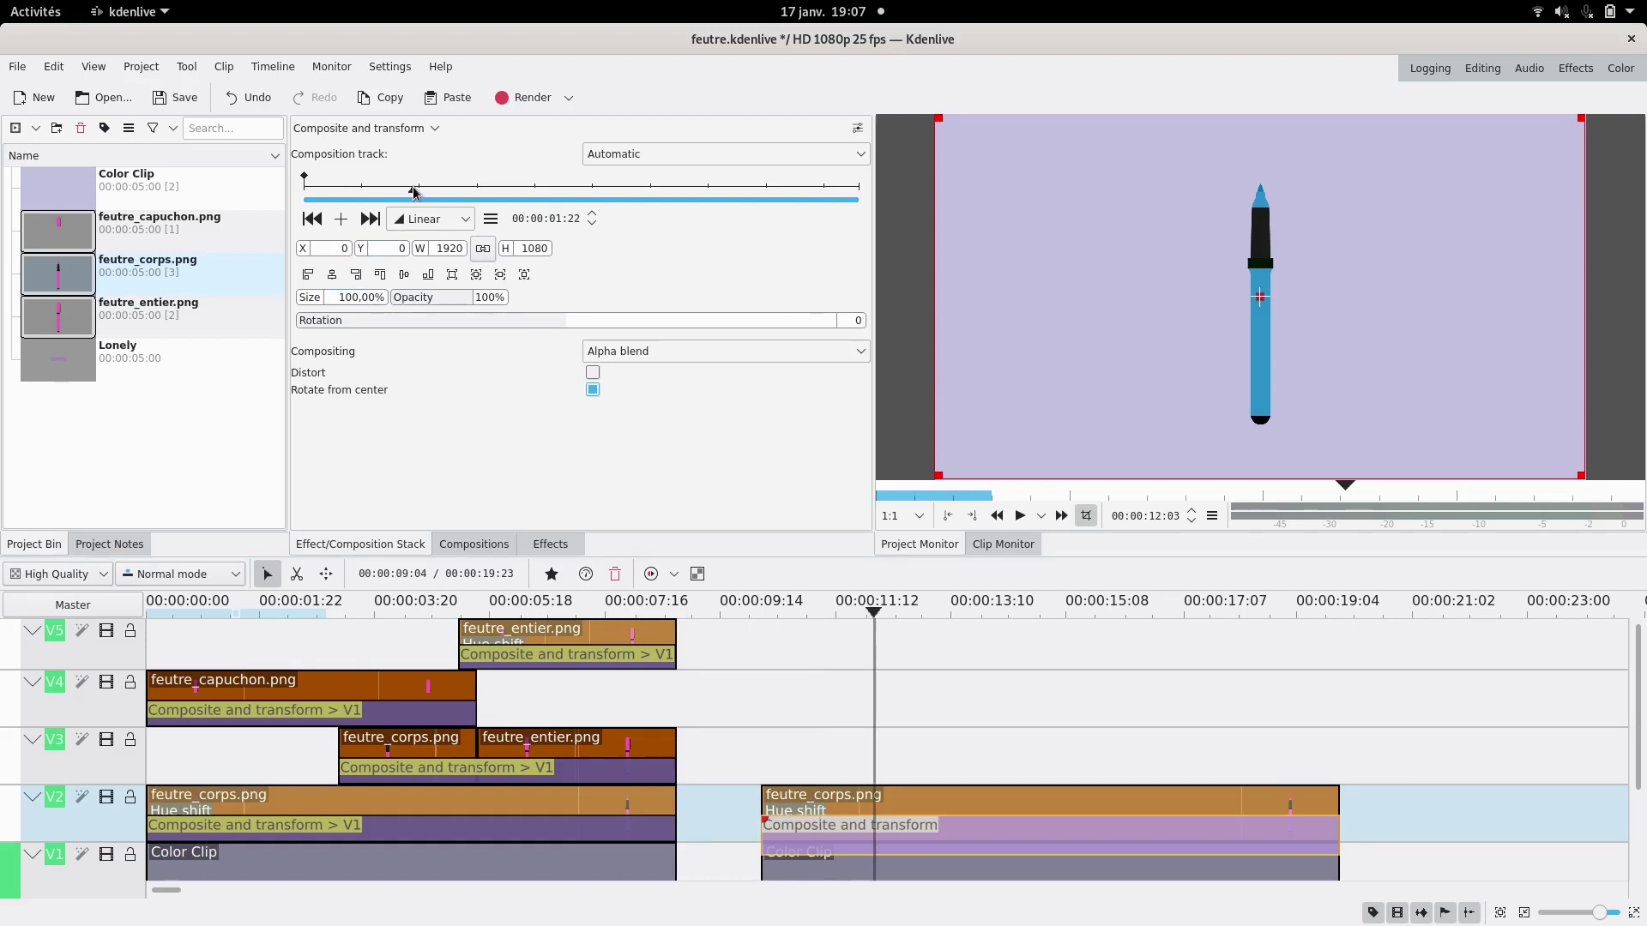
pyautogui.click(366, 189)
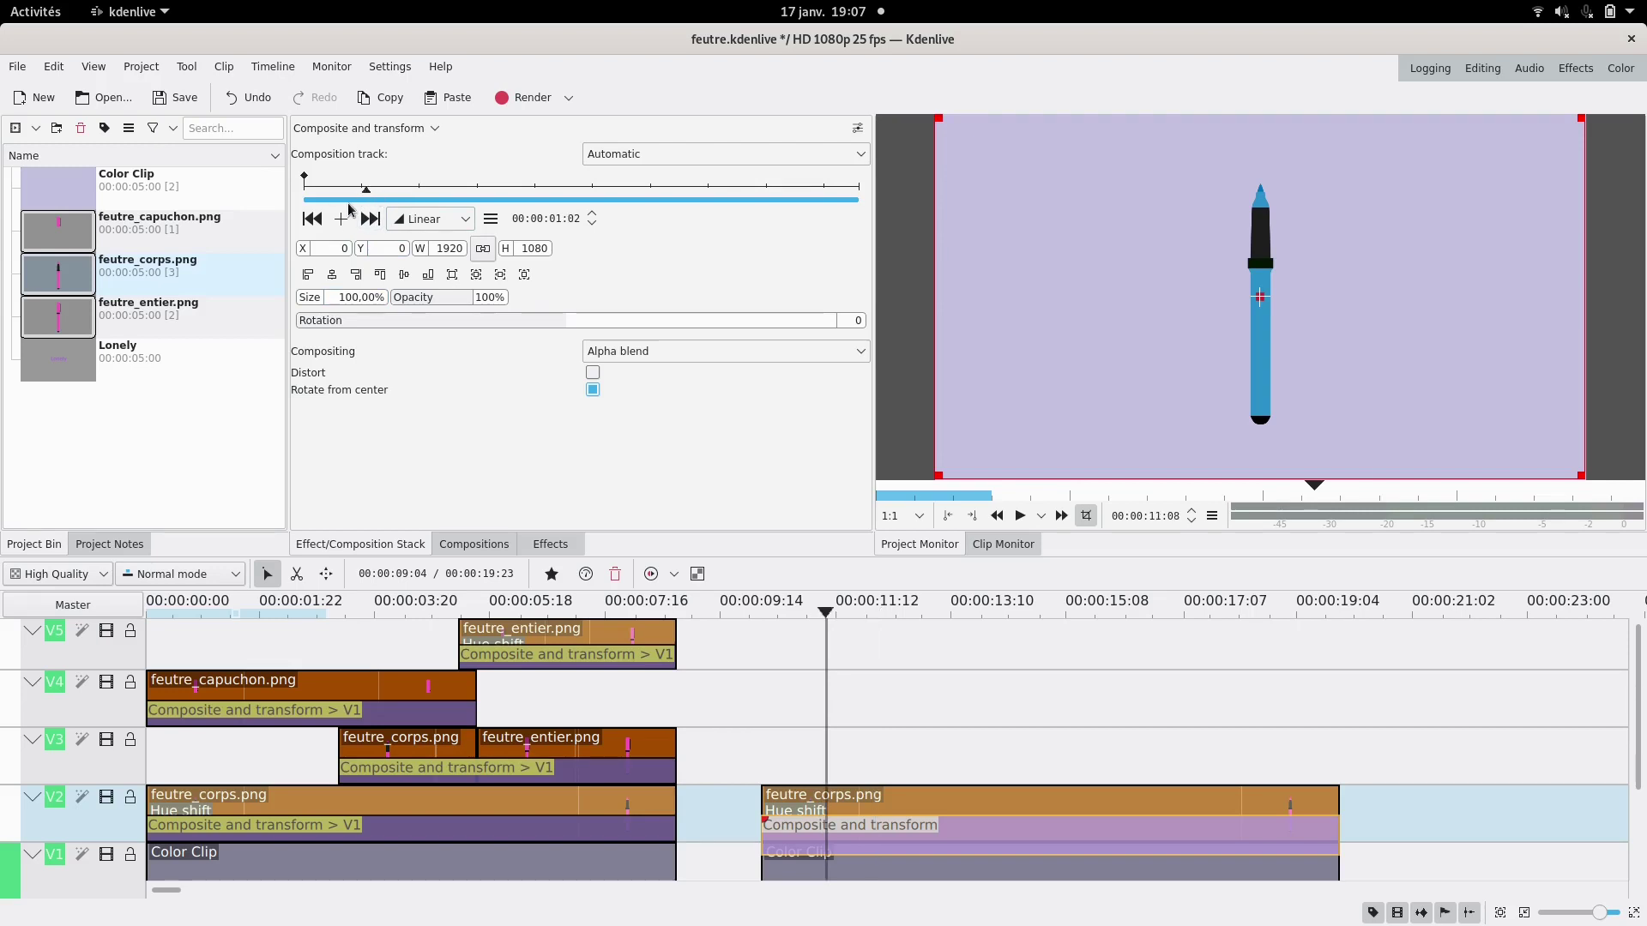
pyautogui.click(341, 218)
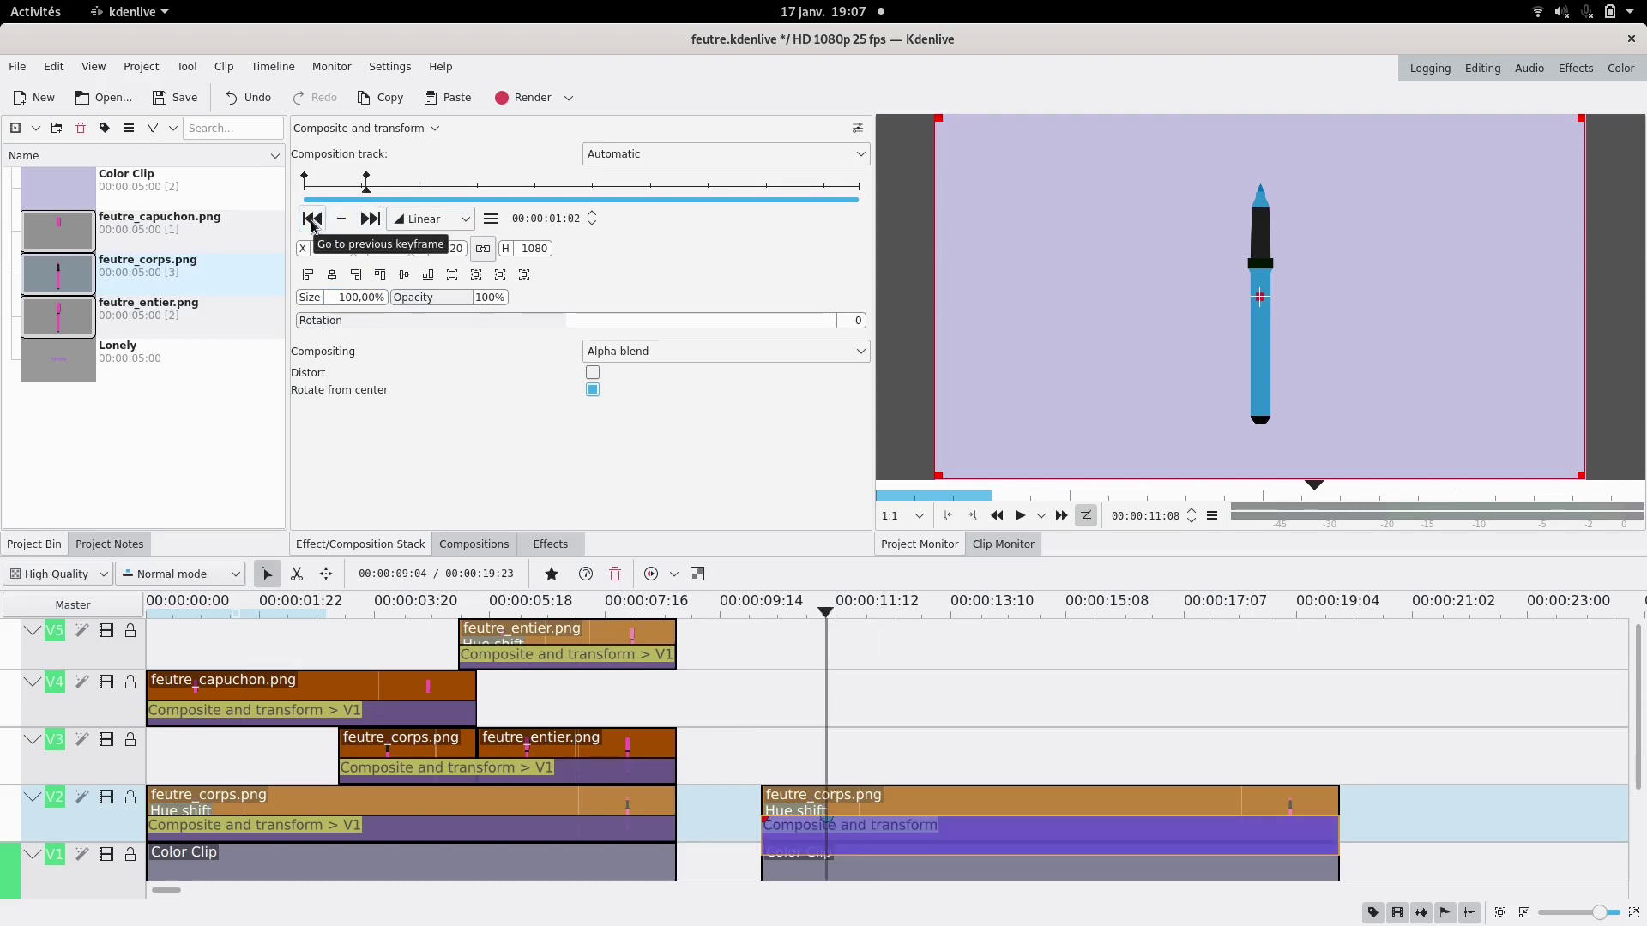
pyautogui.click(312, 220)
pyautogui.click(366, 198)
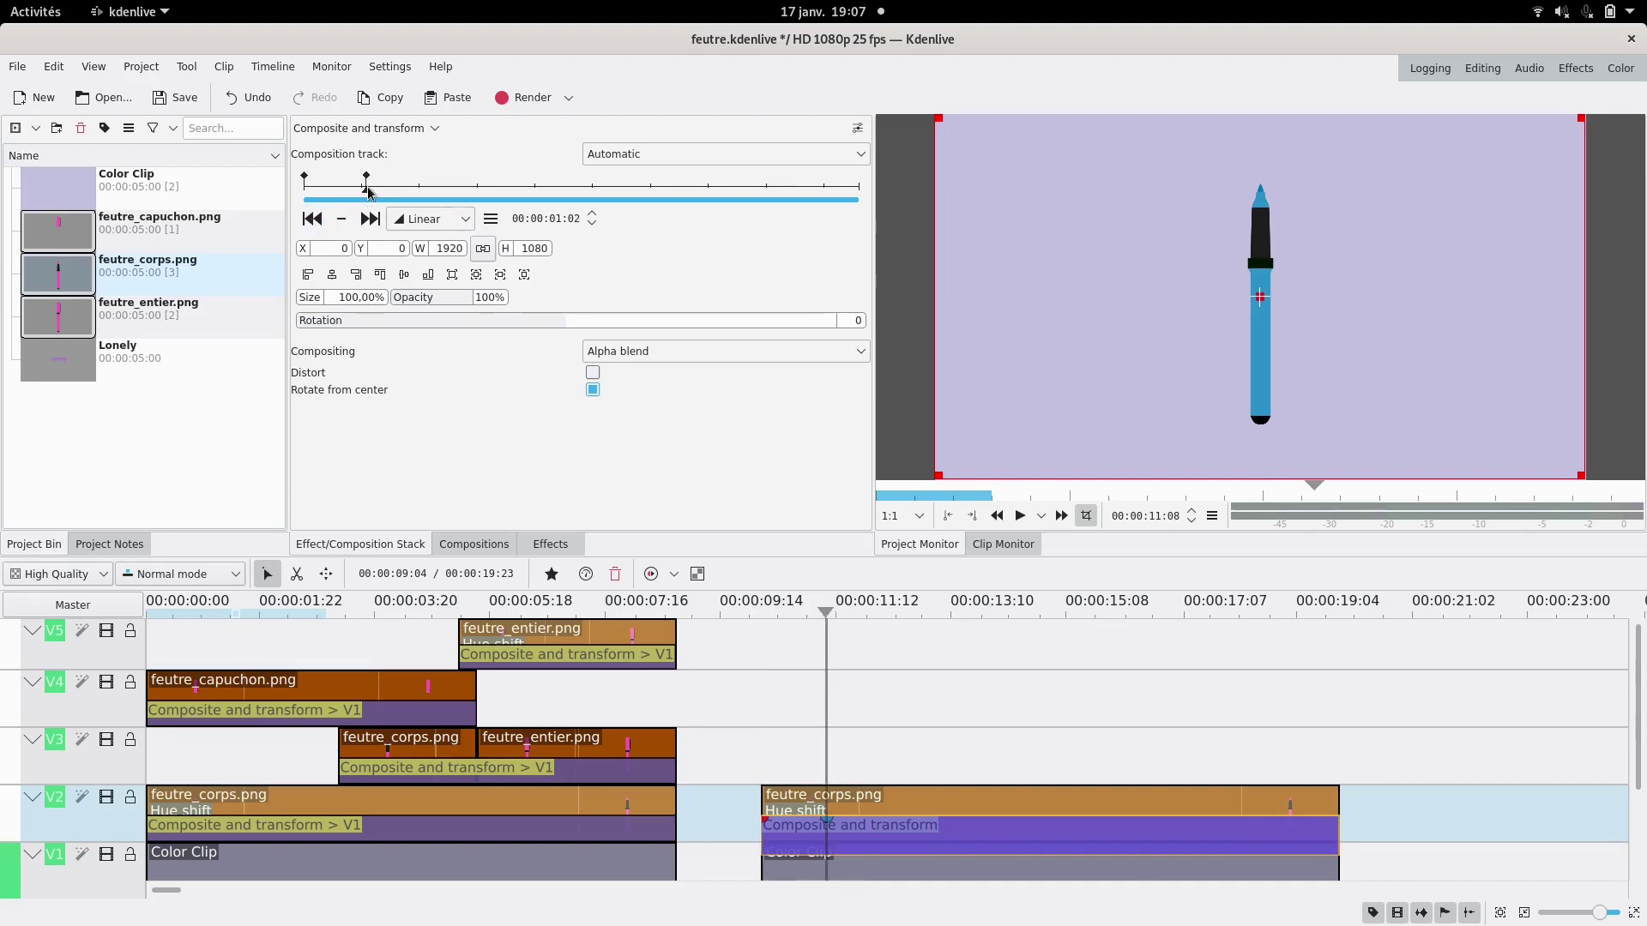
pyautogui.click(312, 221)
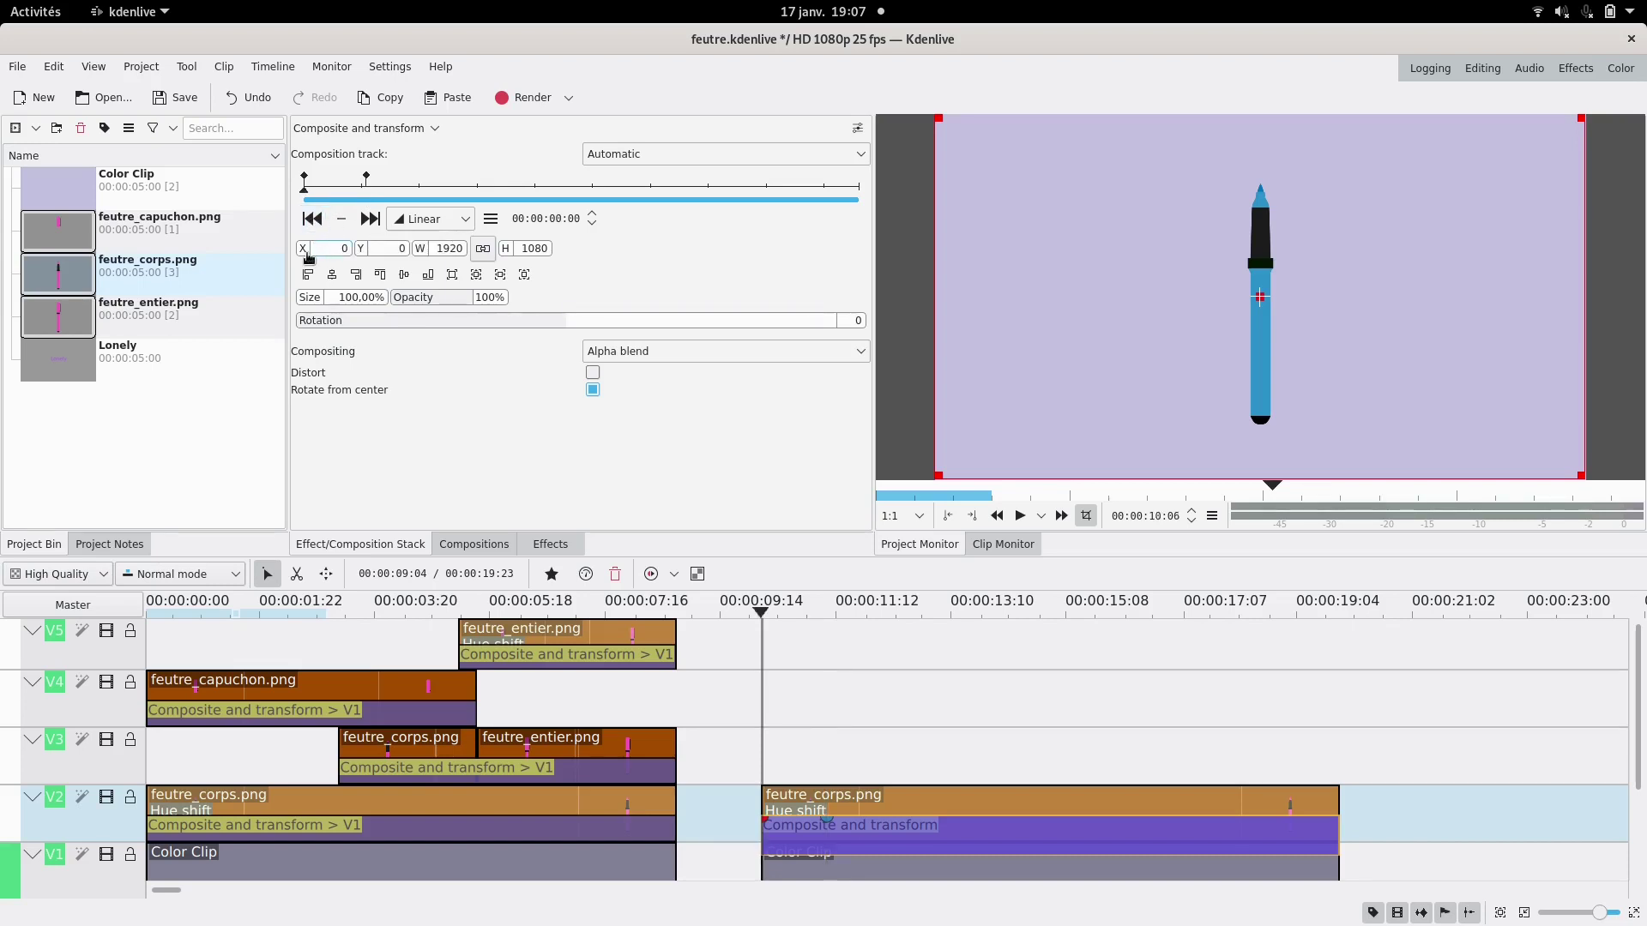
pyautogui.moveTo(305, 250); pyautogui.dragTo(137, 255)
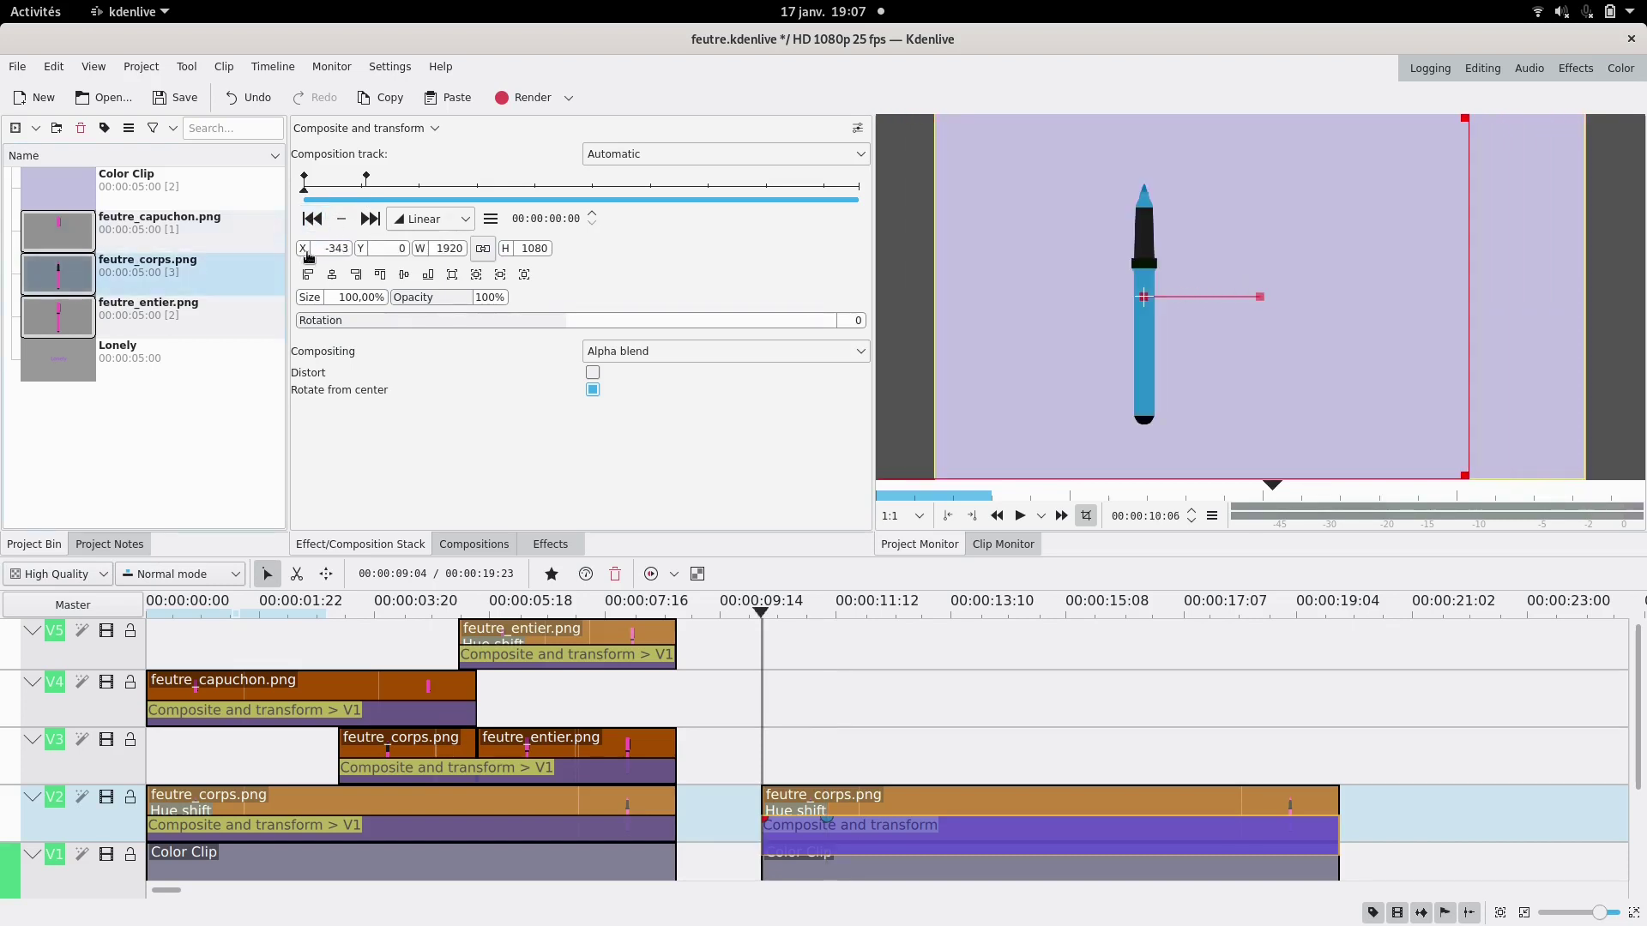
pyautogui.moveTo(308, 258); pyautogui.dragTo(99, 265)
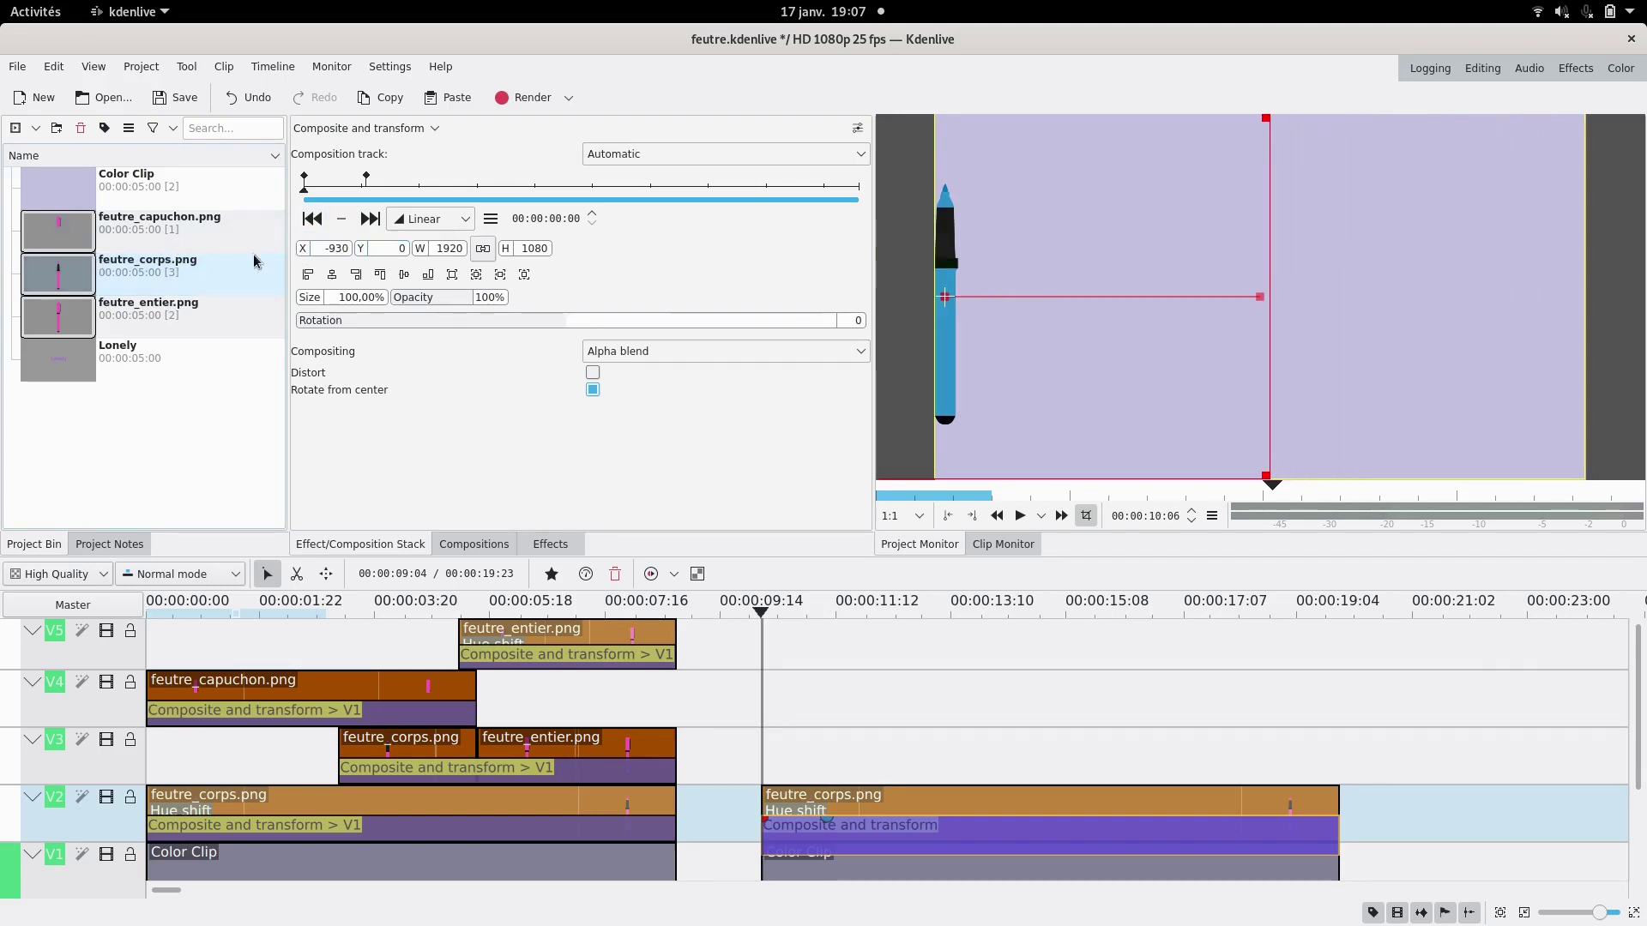
pyautogui.moveTo(293, 248); pyautogui.dragTo(222, 257)
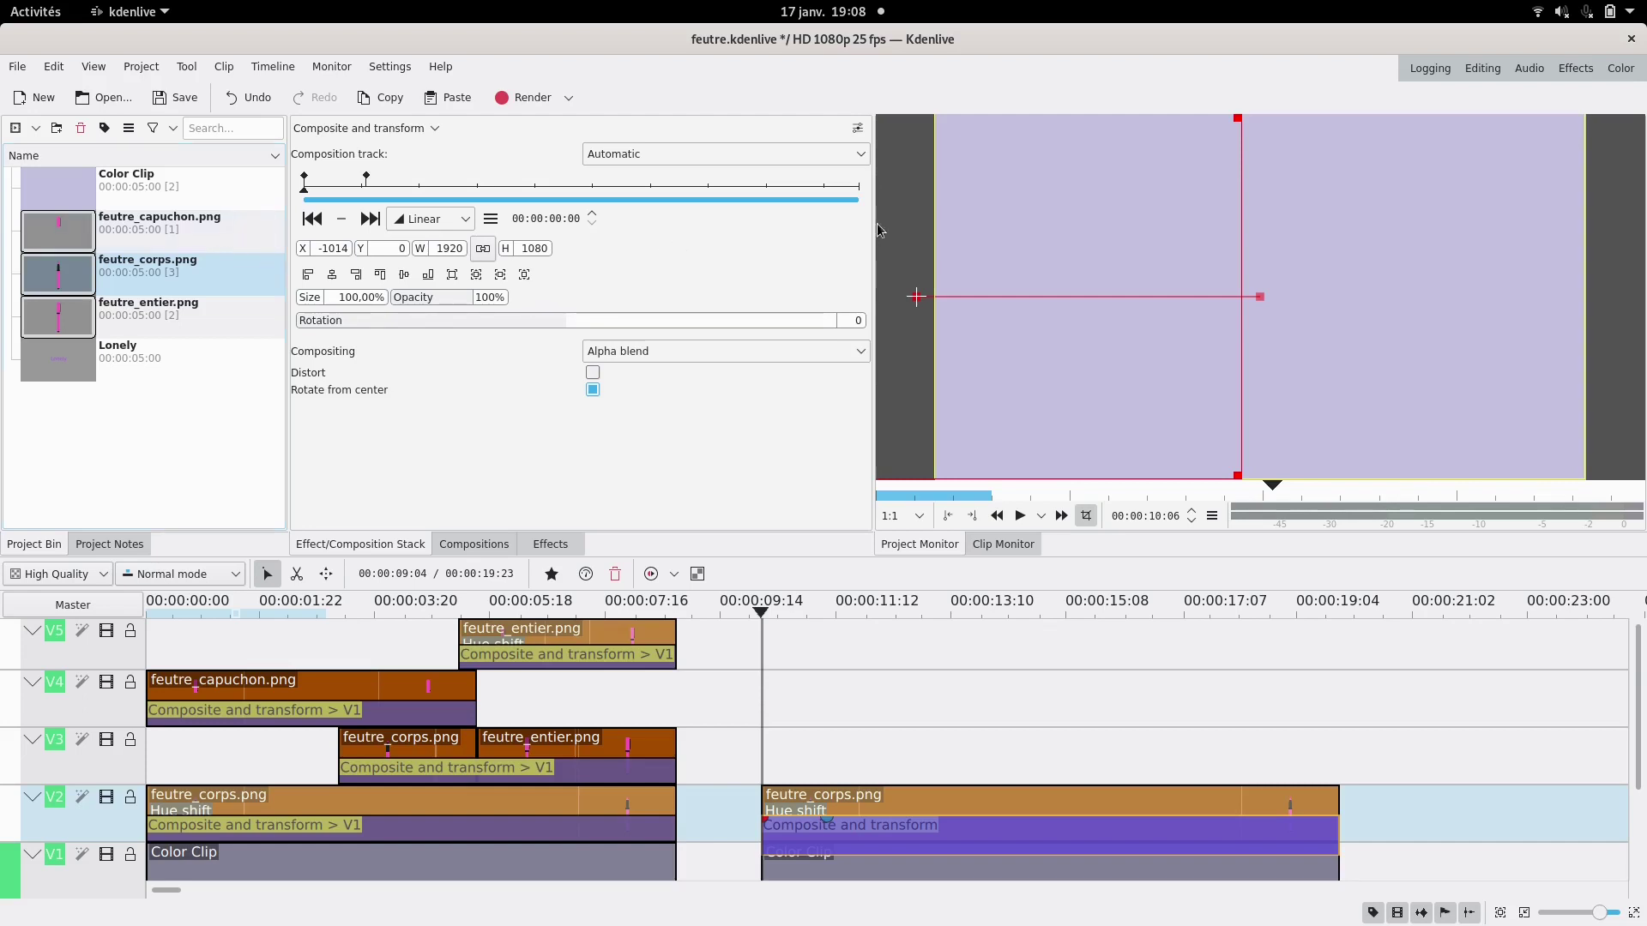
# - Set both keyframes to Smooth interpolation and deselect the composition
pyautogui.click(429, 220)
pyautogui.click(449, 281)
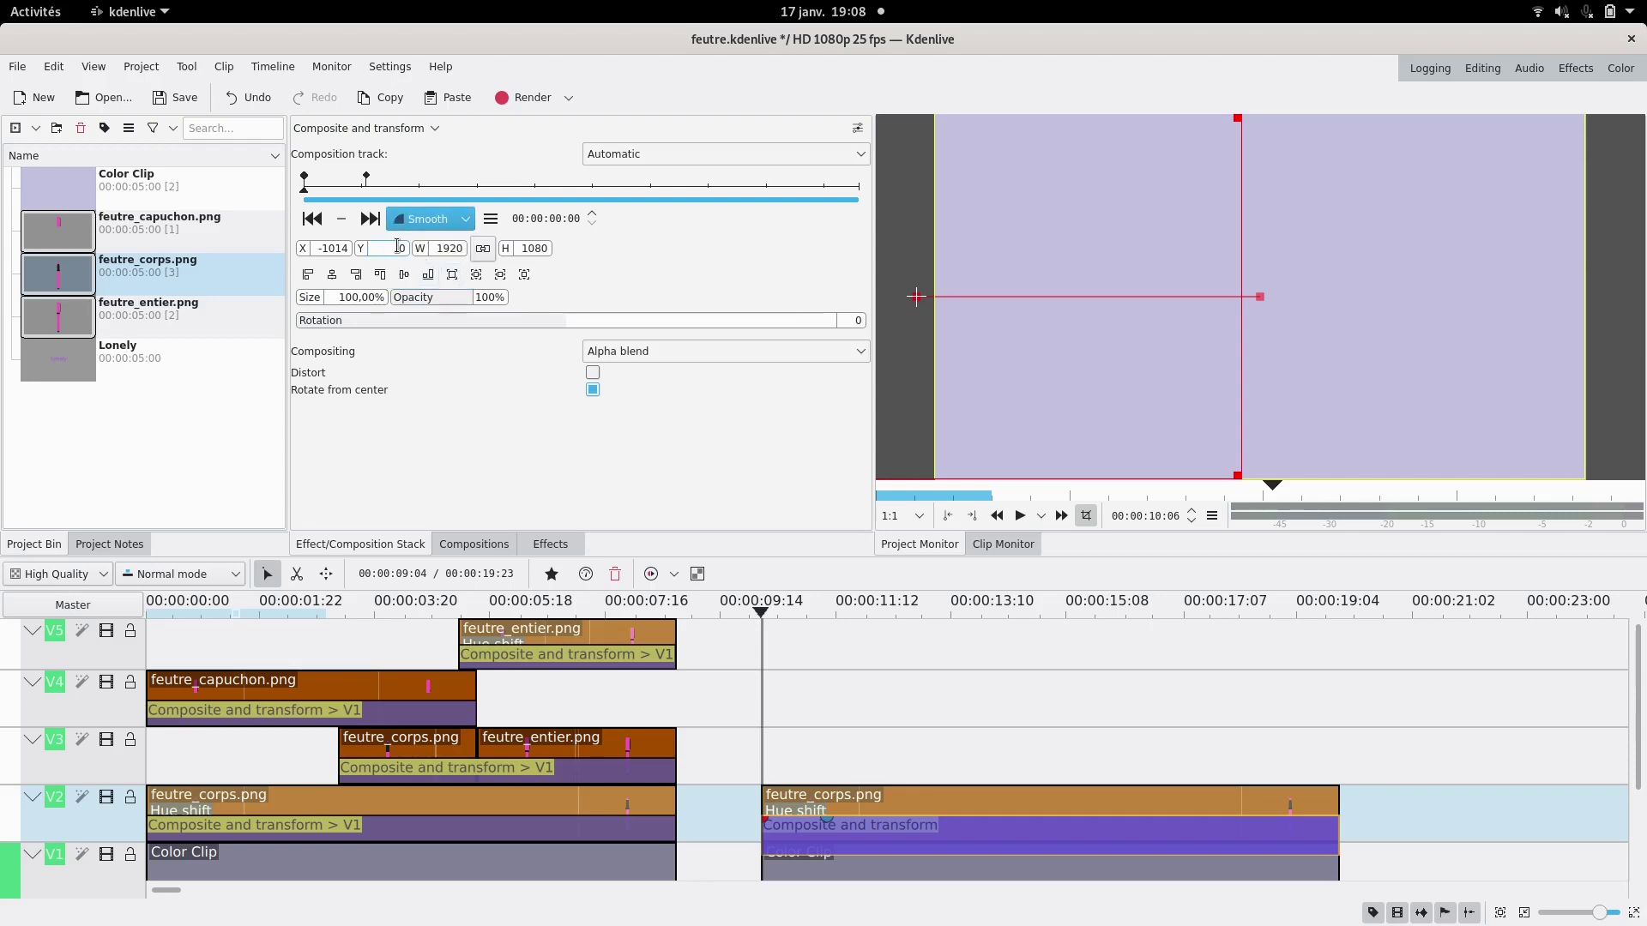
pyautogui.click(373, 223)
pyautogui.click(422, 223)
pyautogui.click(427, 283)
pyautogui.click(758, 727)
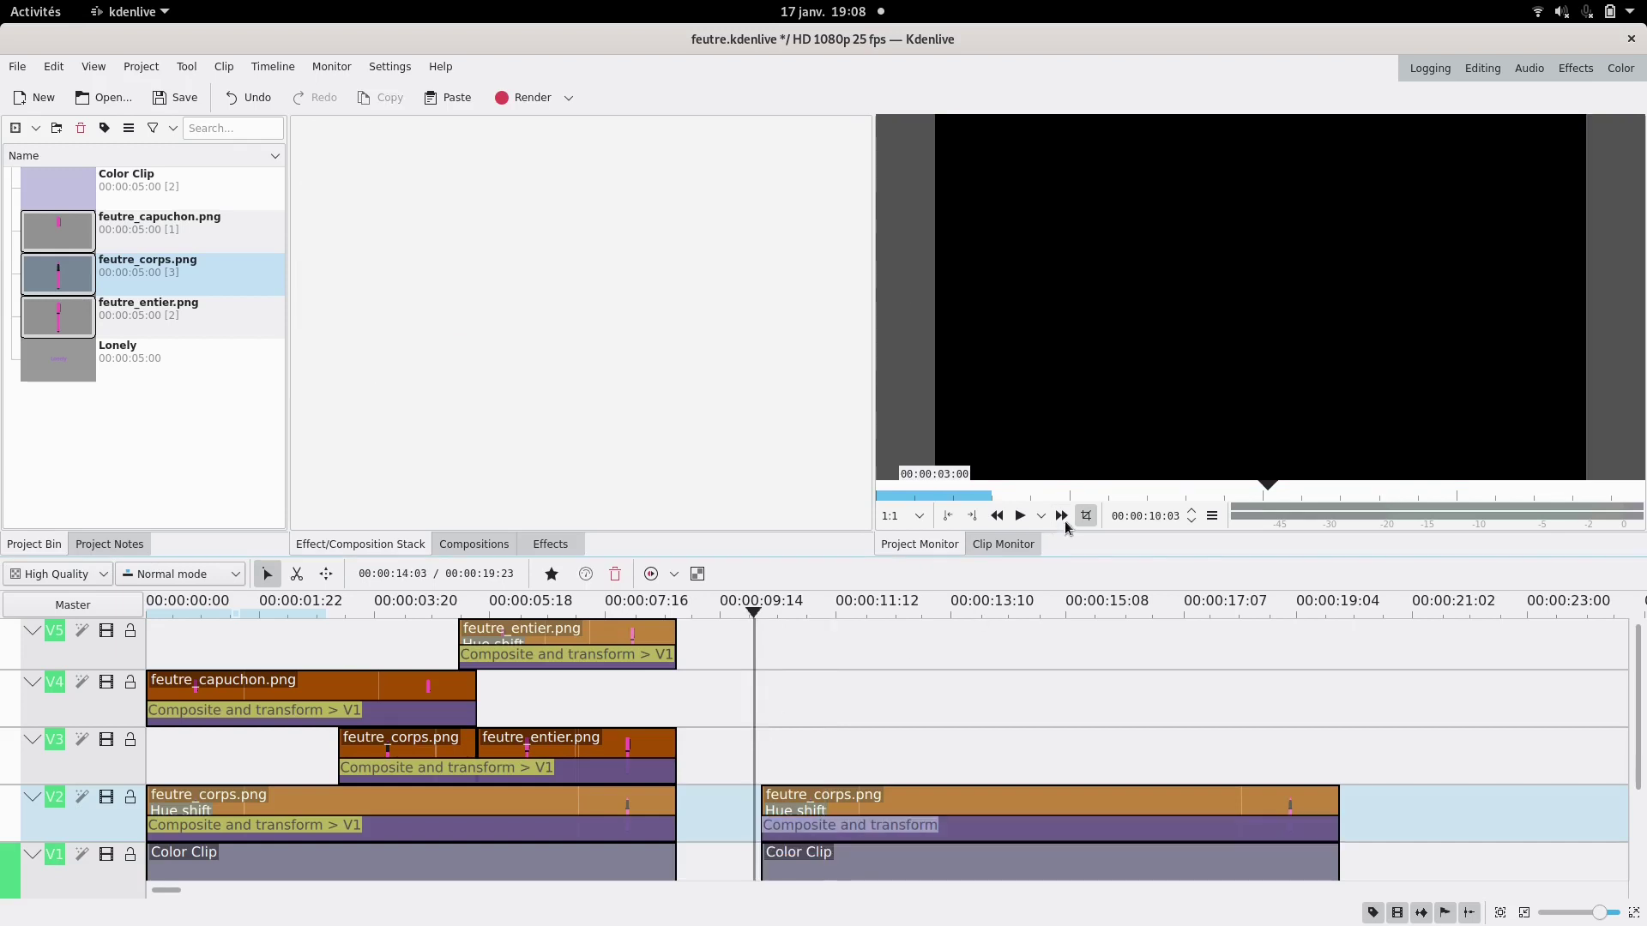
# - Place feutre_capuchon.png on V4 at 00:00:09:14 and copy the body's Hue shift onto it
pyautogui.click(1019, 516)
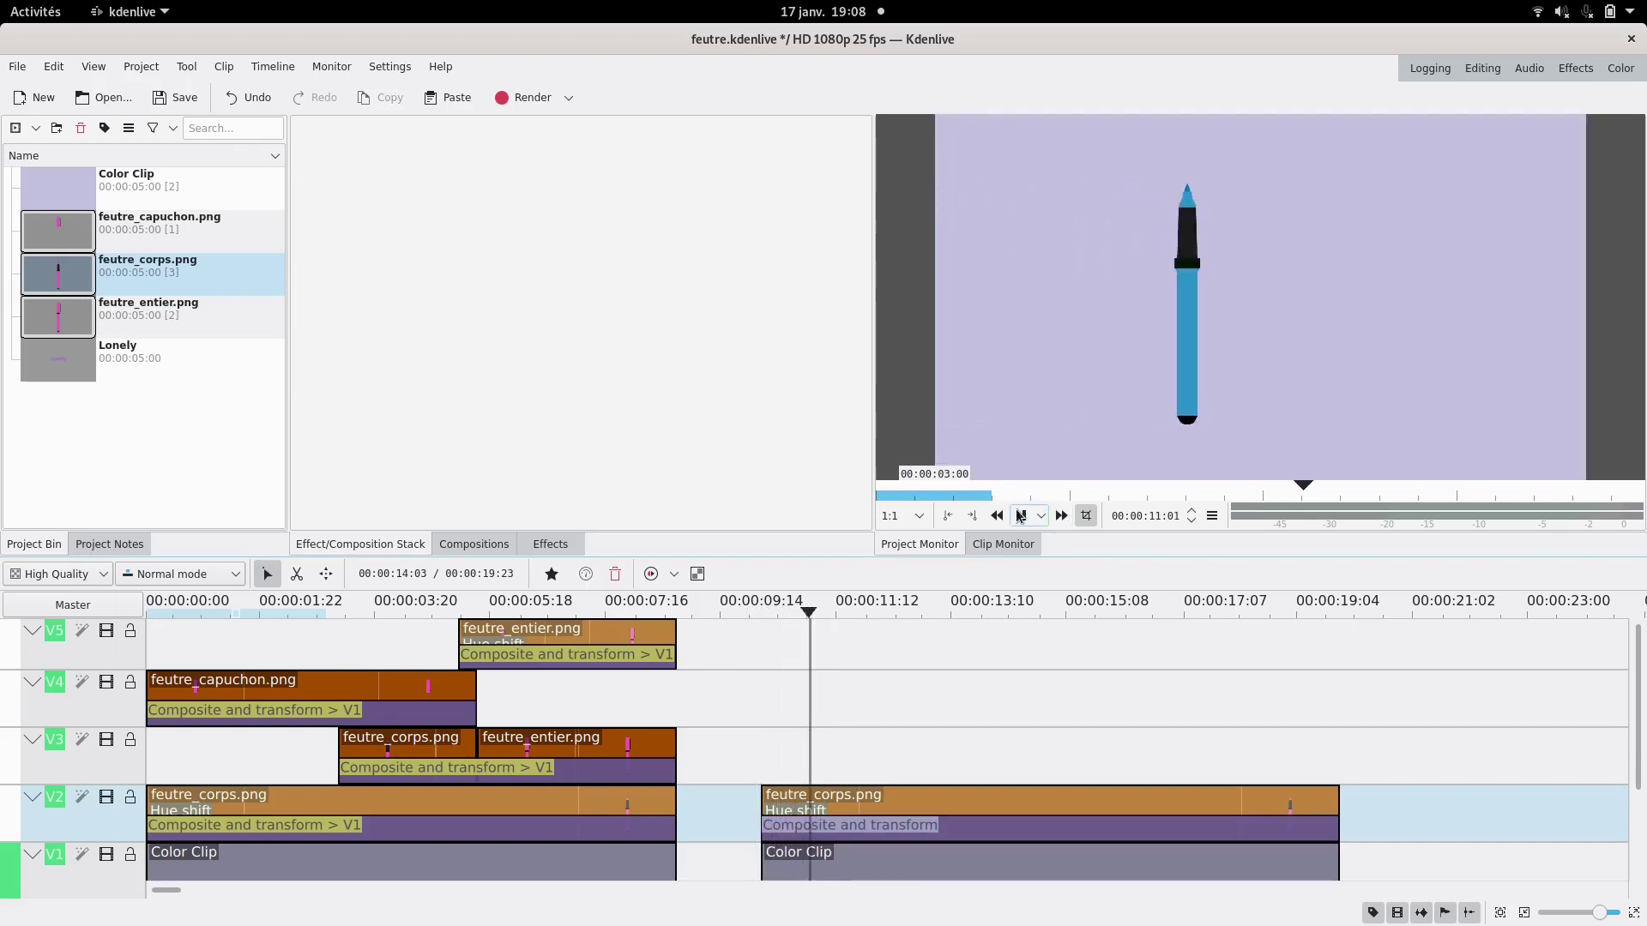
pyautogui.click(1019, 515)
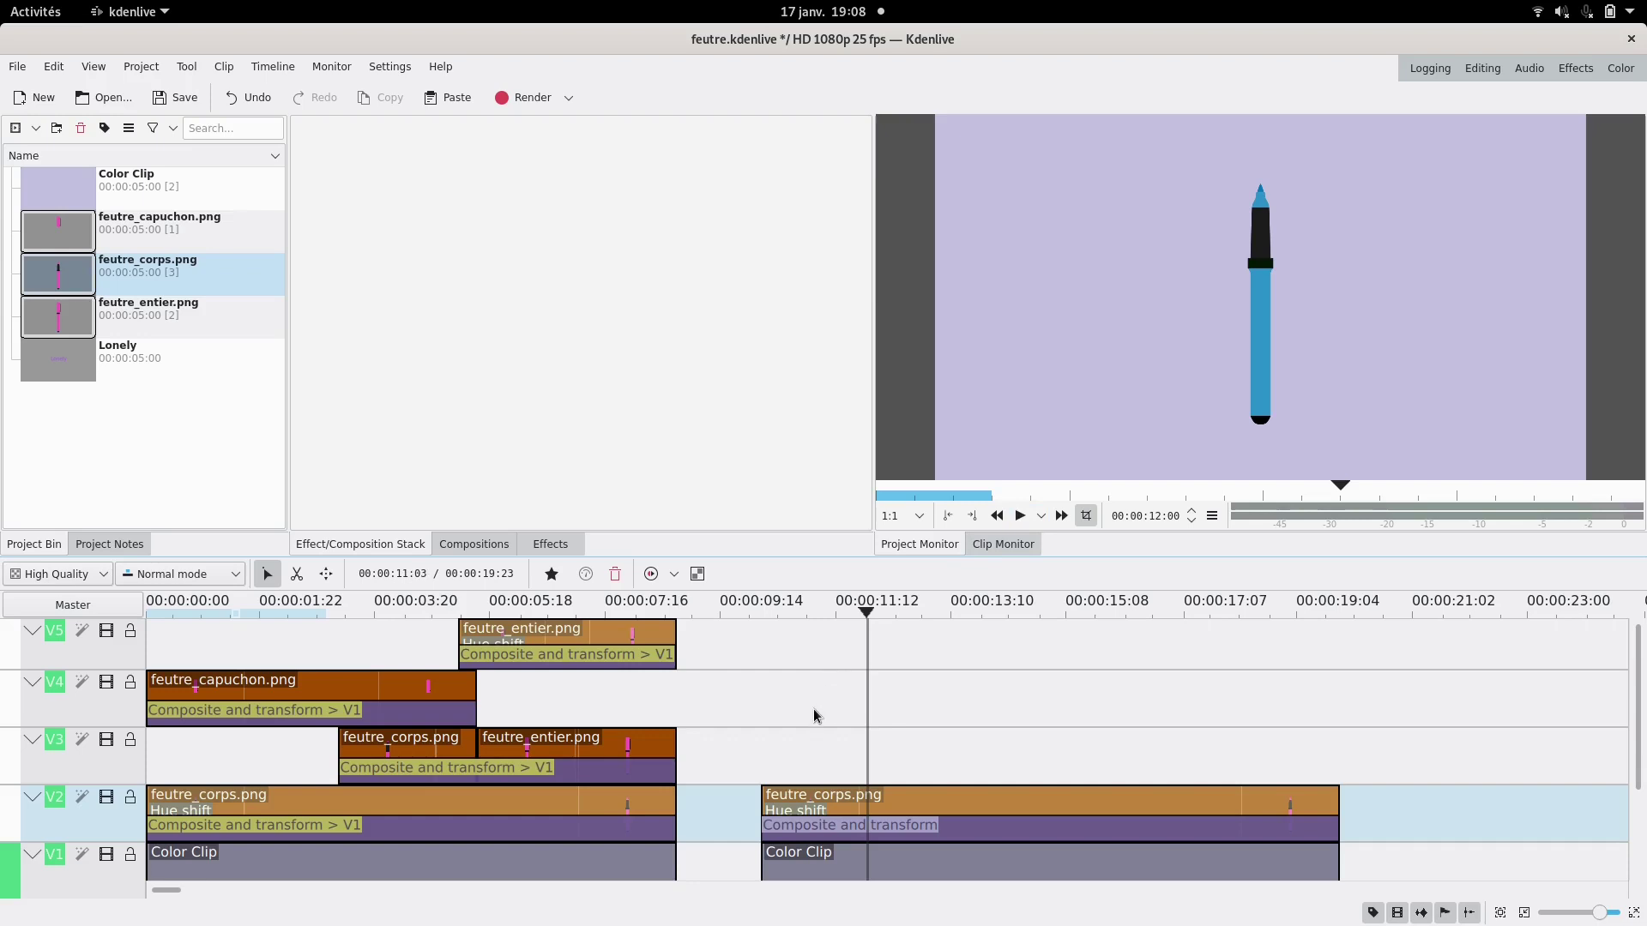
pyautogui.click(70, 234)
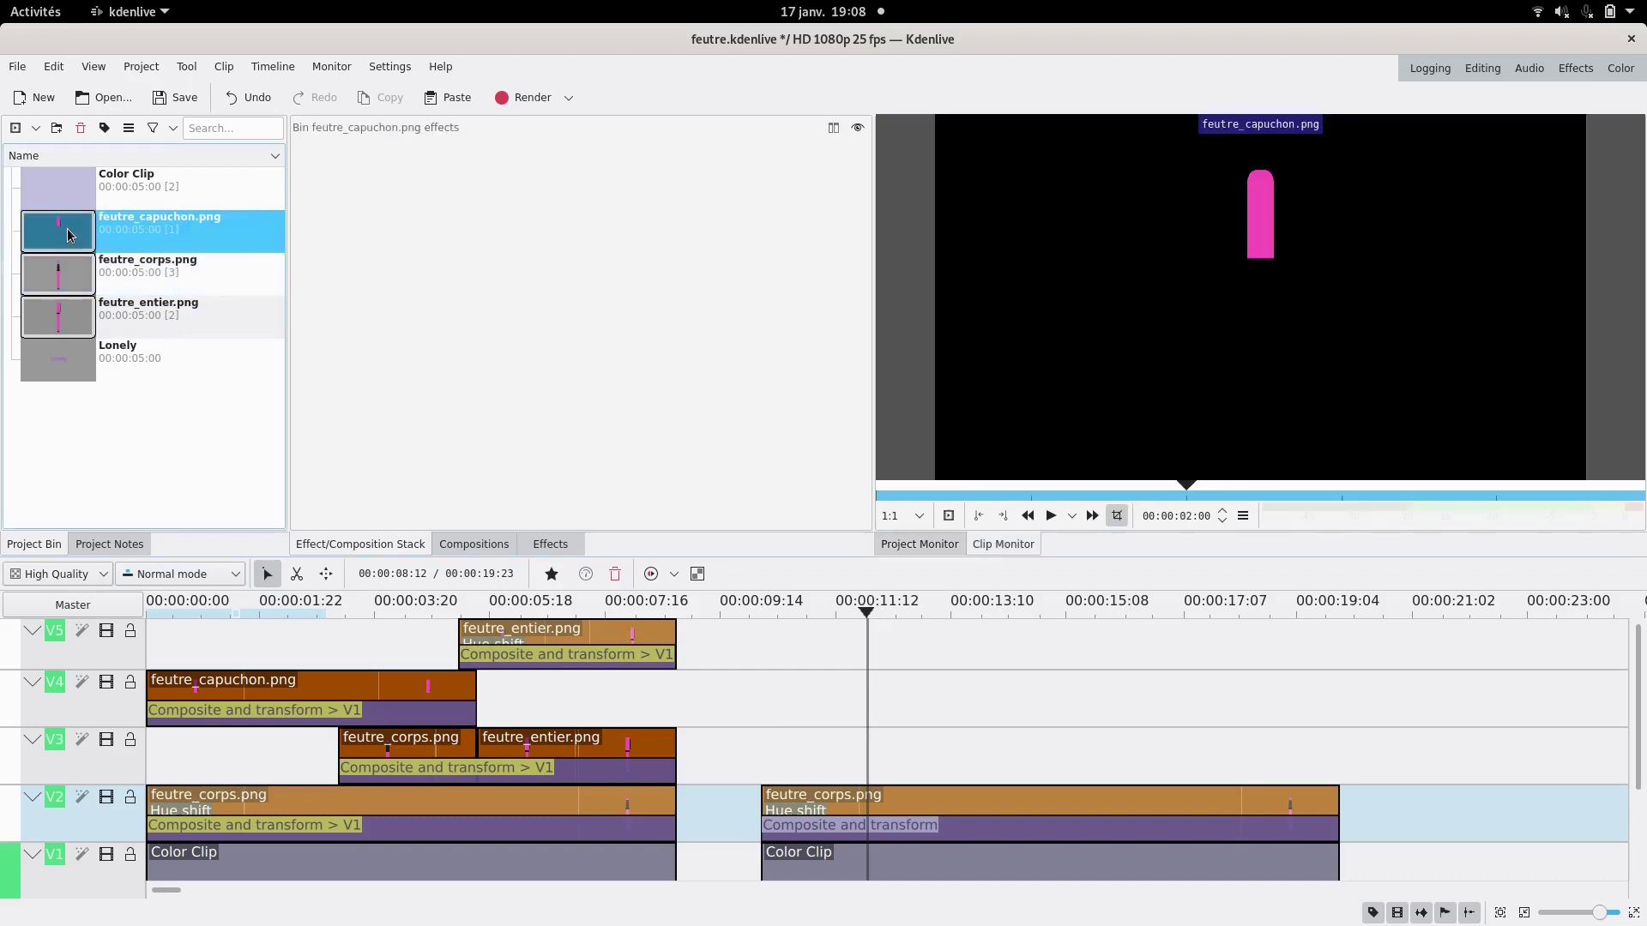
pyautogui.moveTo(65, 233); pyautogui.dragTo(751, 695)
pyautogui.click(868, 798)
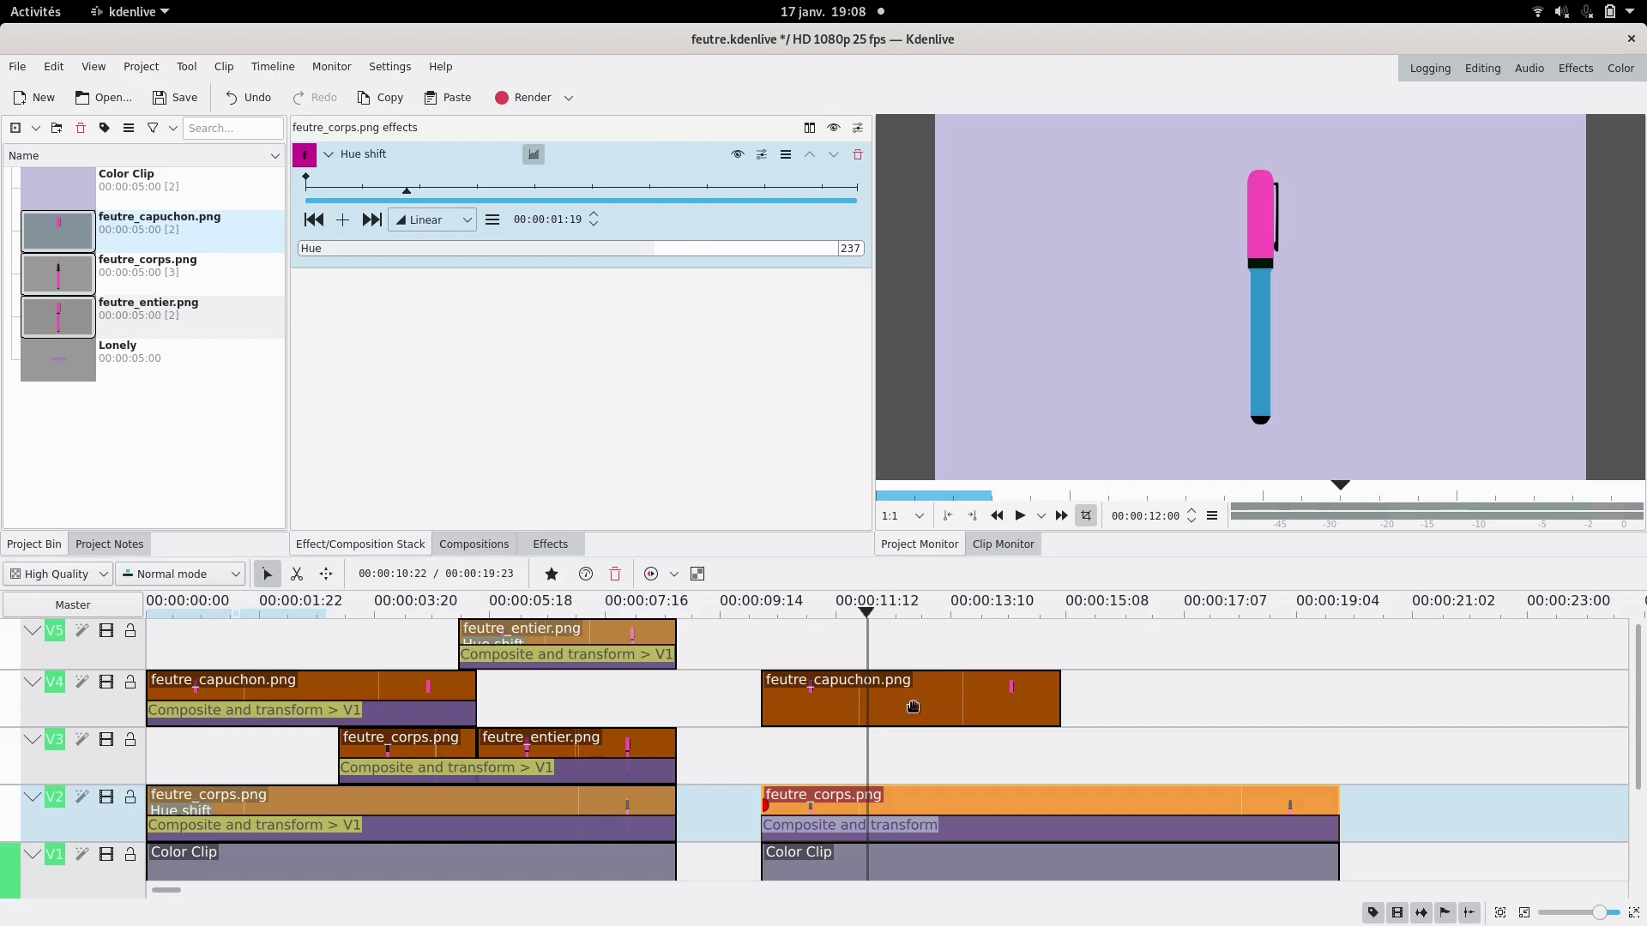
pyautogui.moveTo(615, 155); pyautogui.dragTo(865, 696)
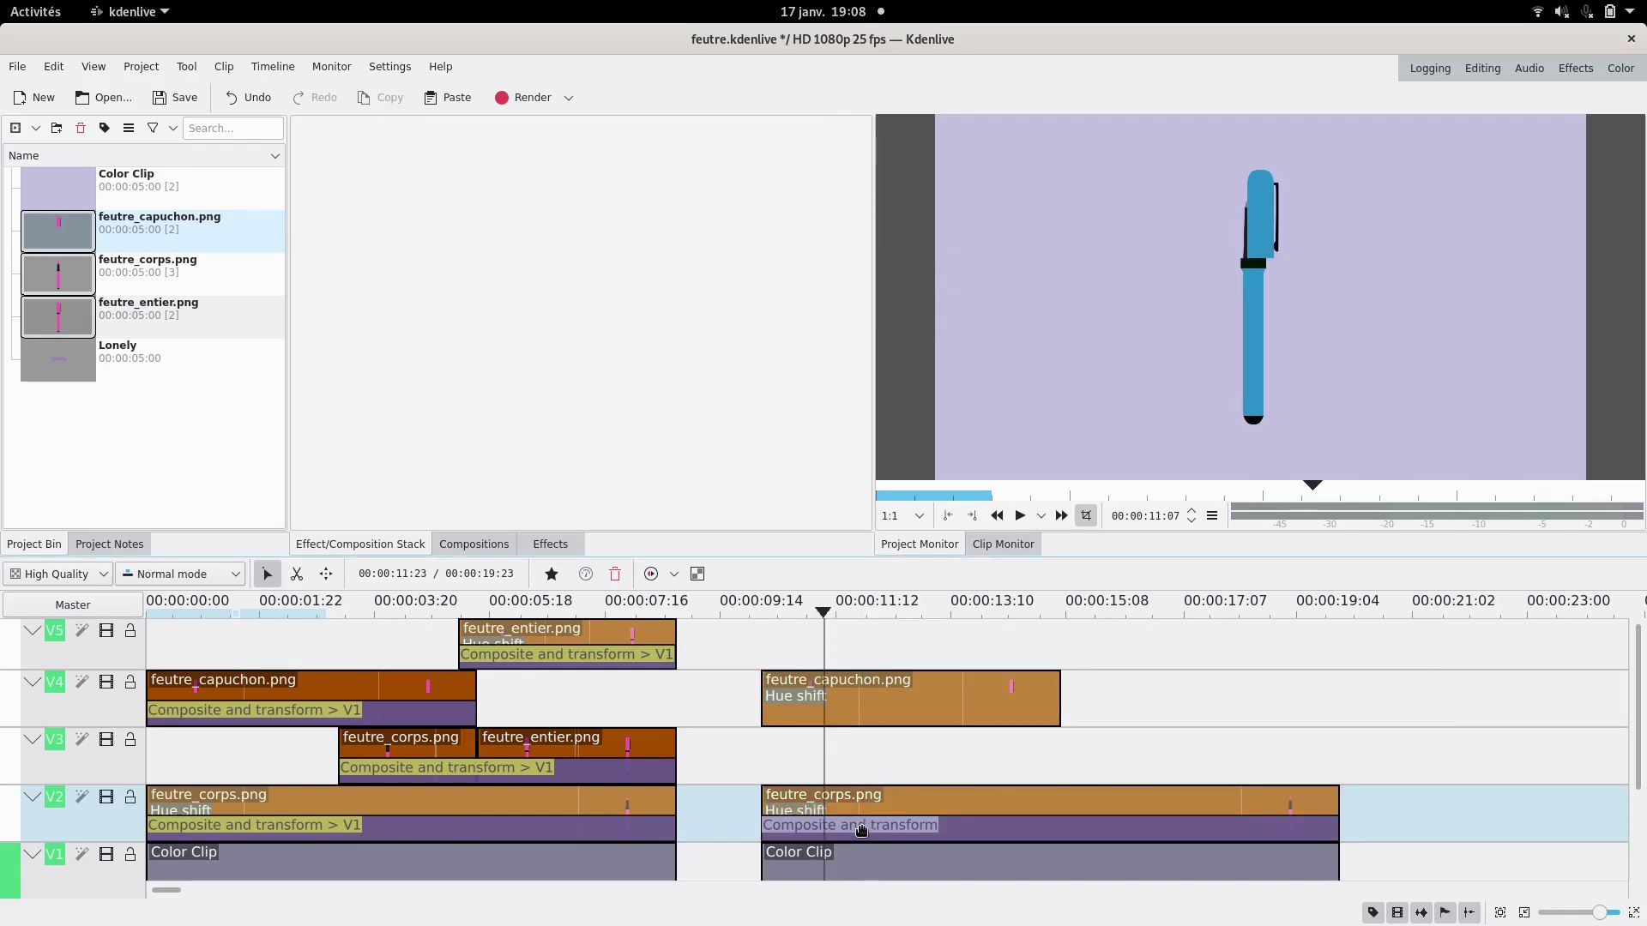
# - Scrub through the pen body's slide-in animation
pyautogui.click(861, 830)
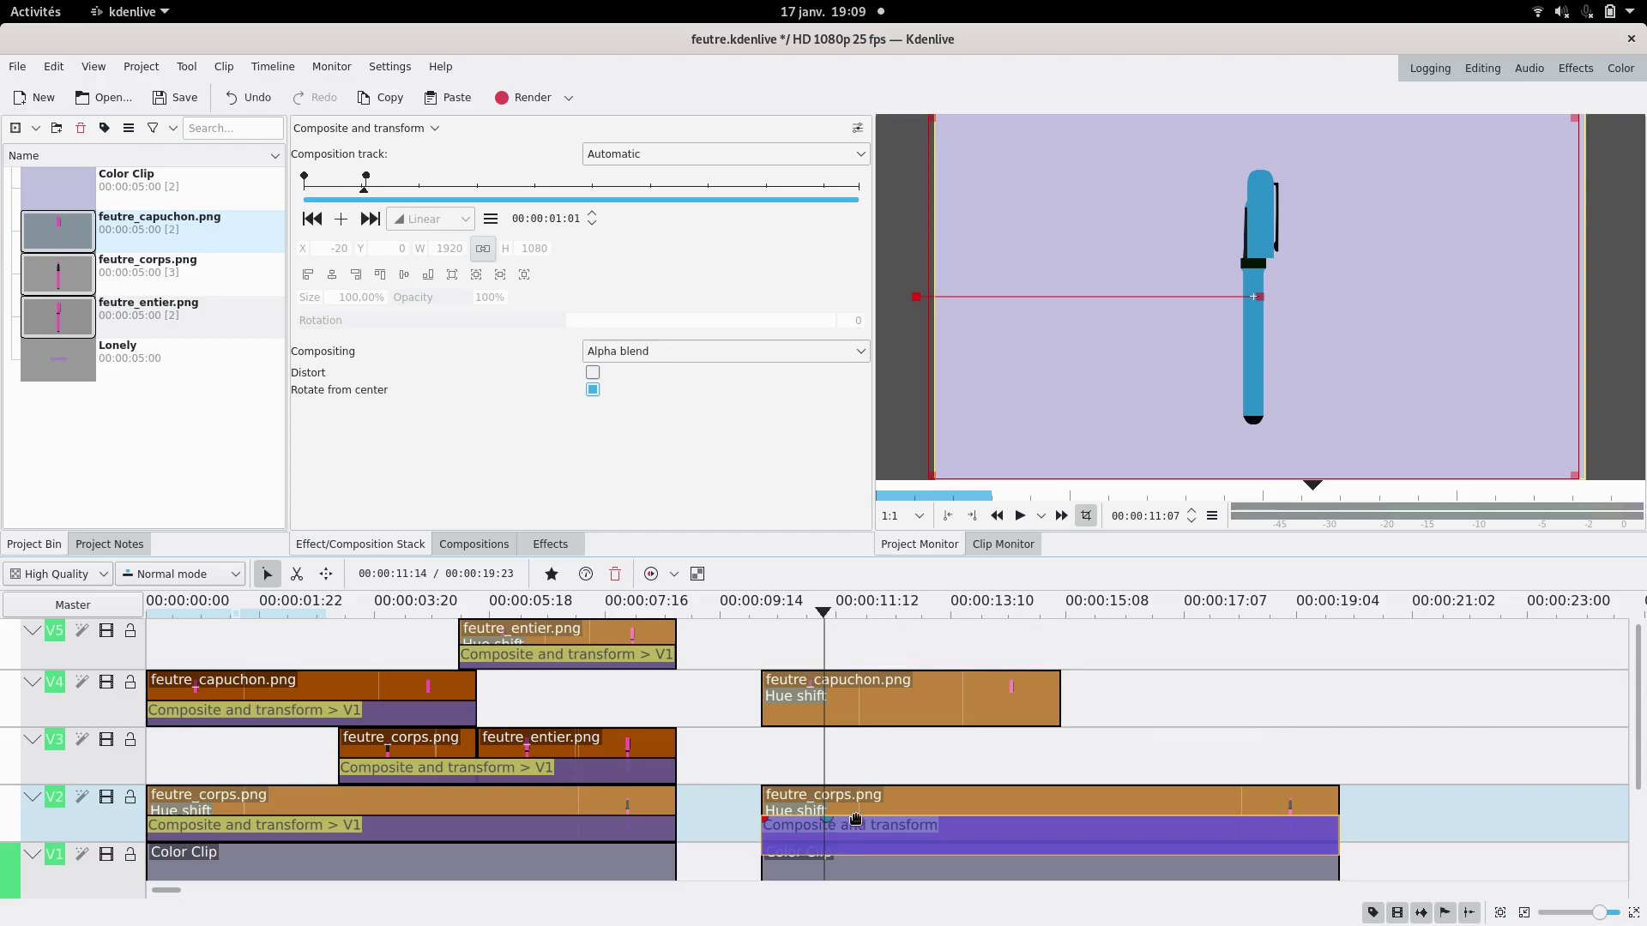
pyautogui.click(802, 652)
pyautogui.moveTo(802, 651); pyautogui.dragTo(860, 653)
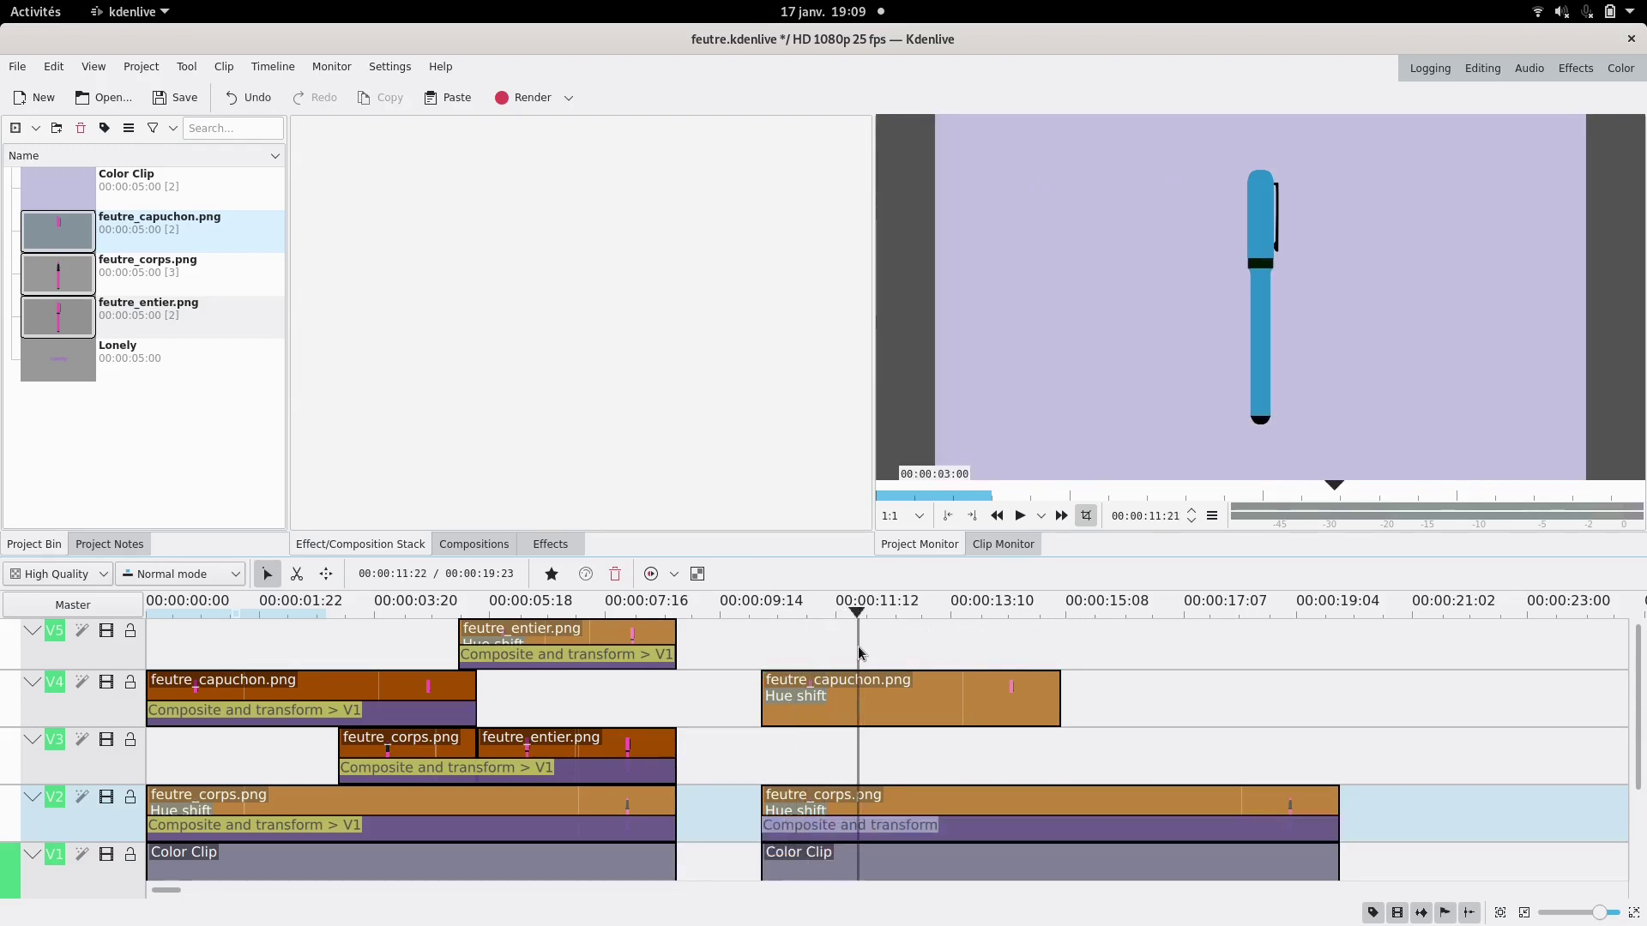
# - Move the Composite and transform composition from V2 to V4 and composite it onto V1
pyautogui.click(844, 830)
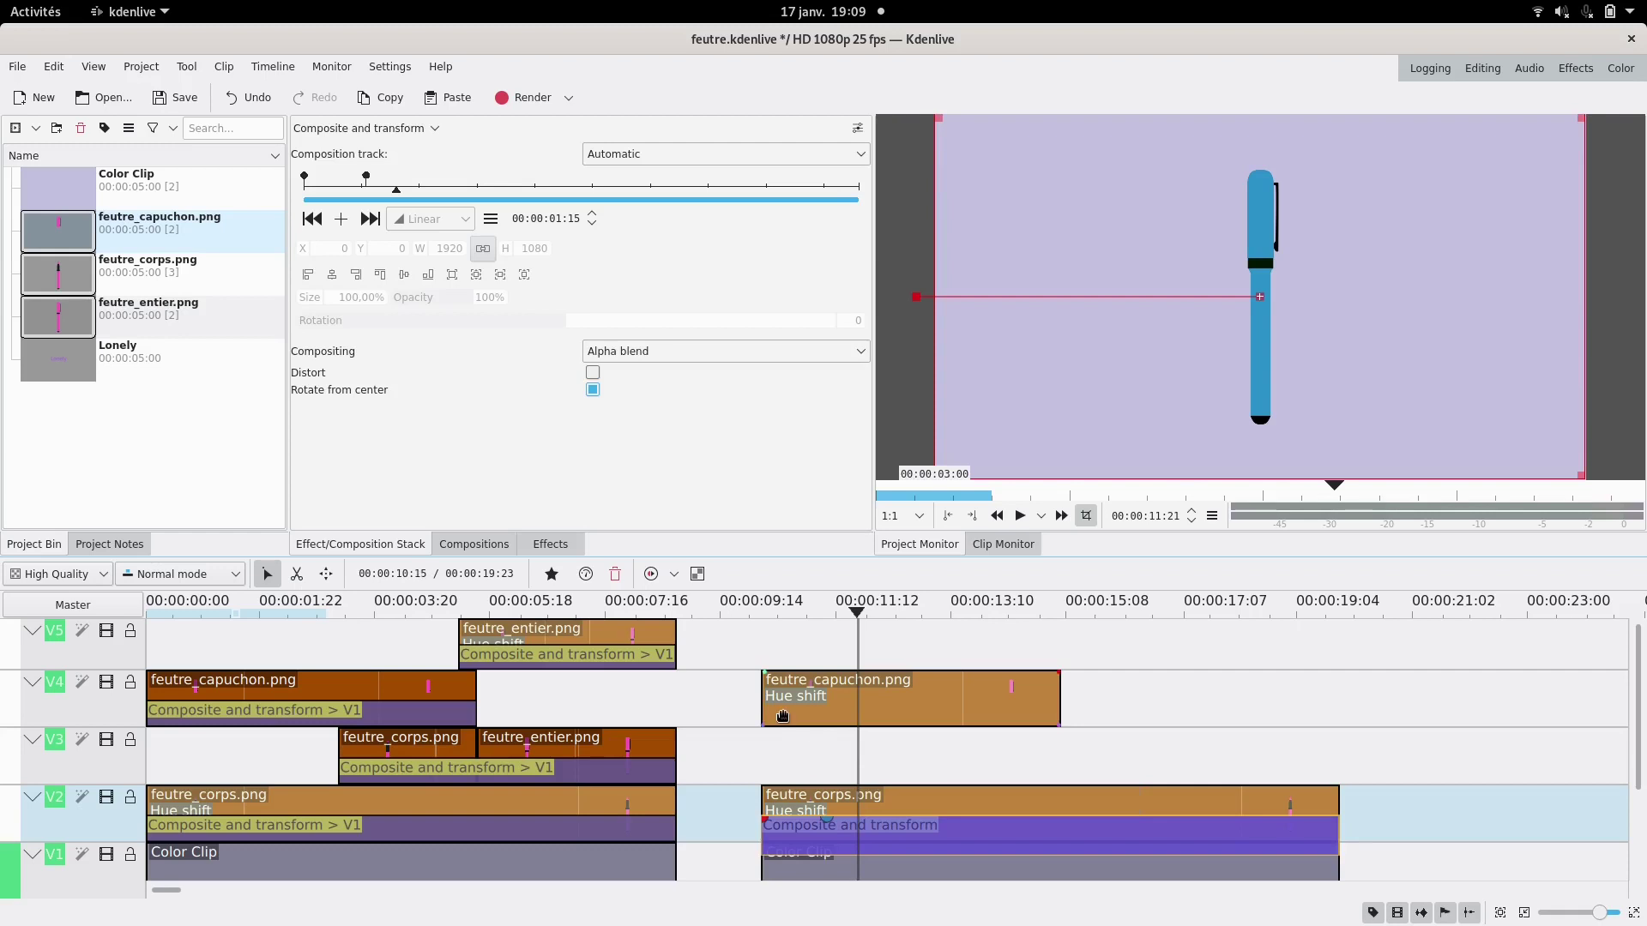
pyautogui.moveTo(782, 717); pyautogui.dragTo(782, 716)
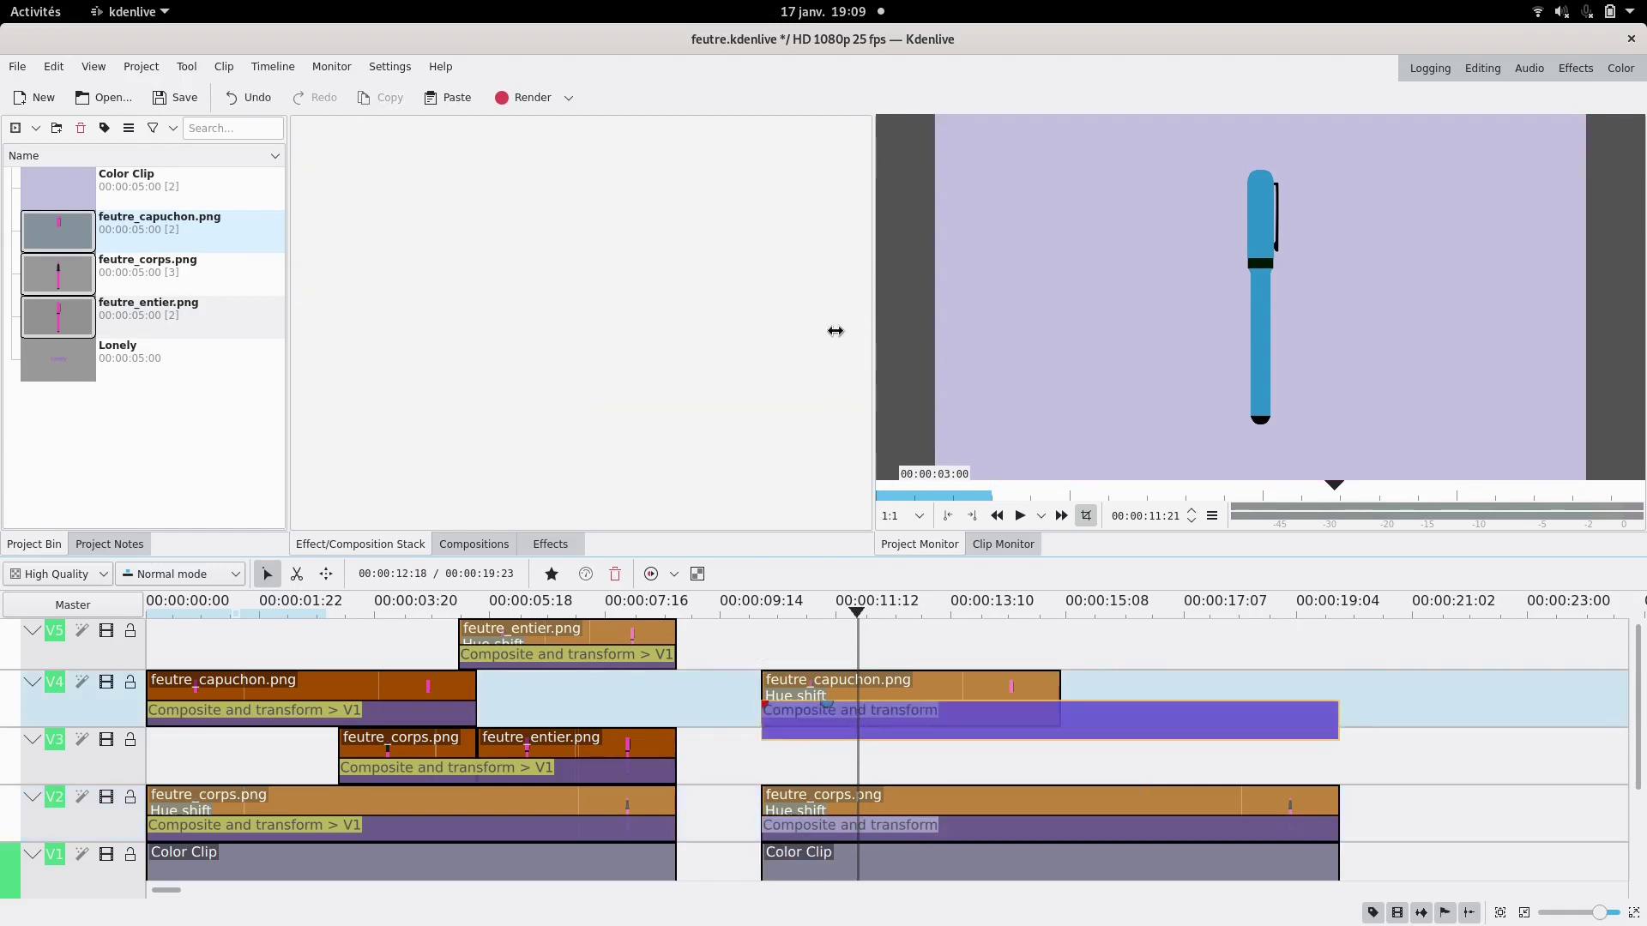
pyautogui.click(884, 711)
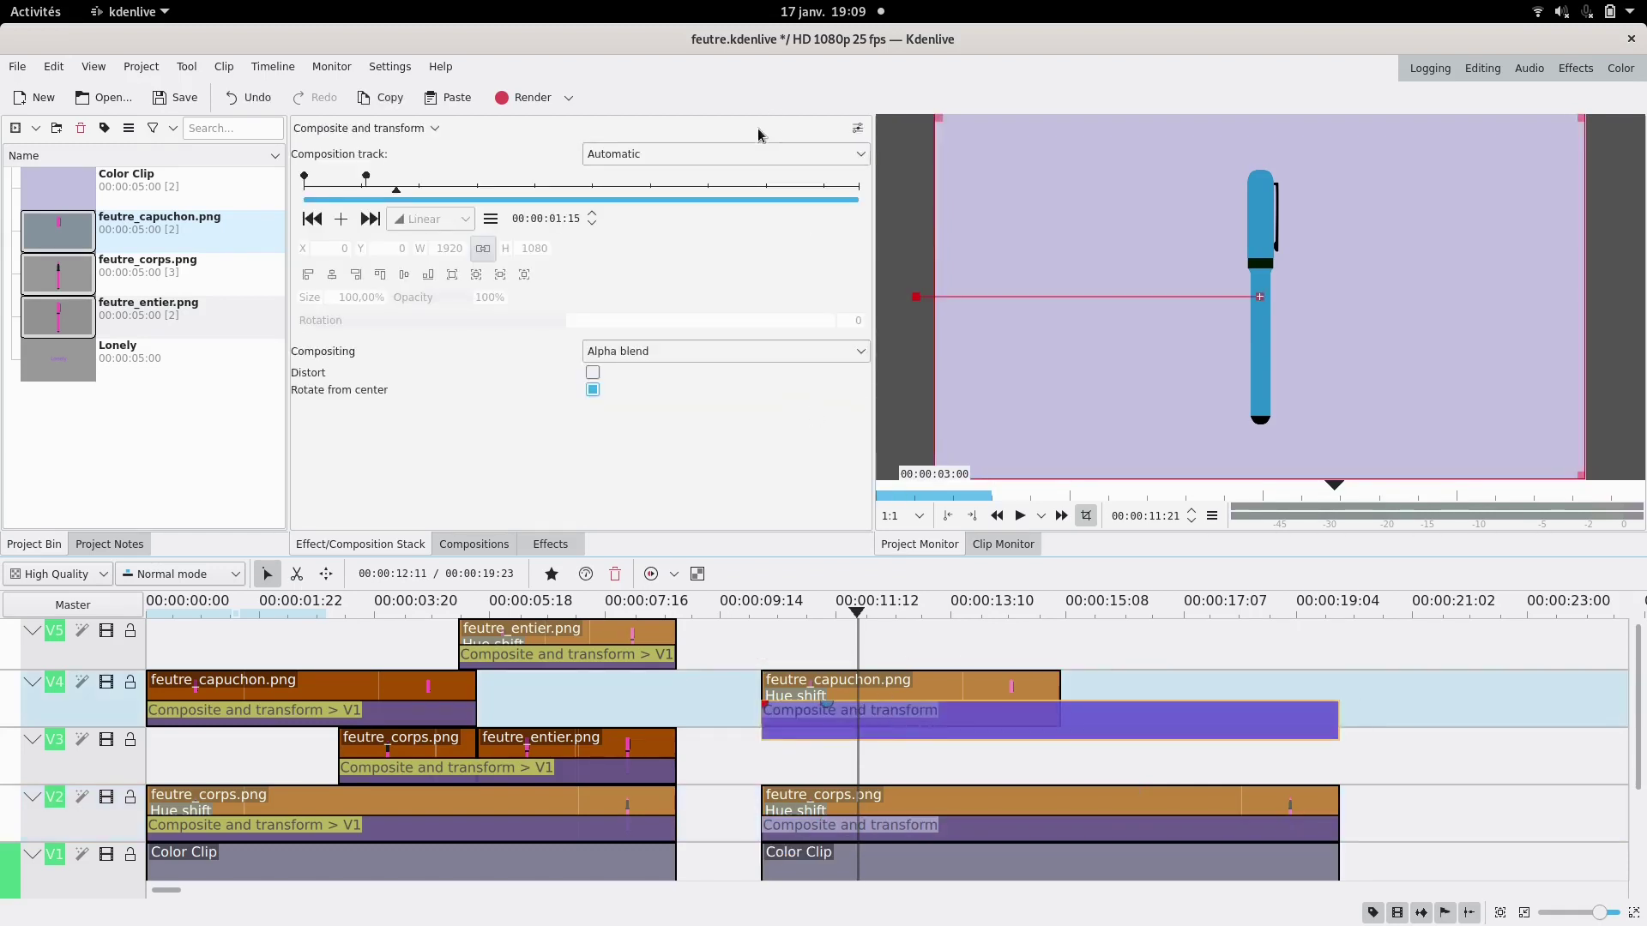
pyautogui.click(737, 163)
pyautogui.click(683, 230)
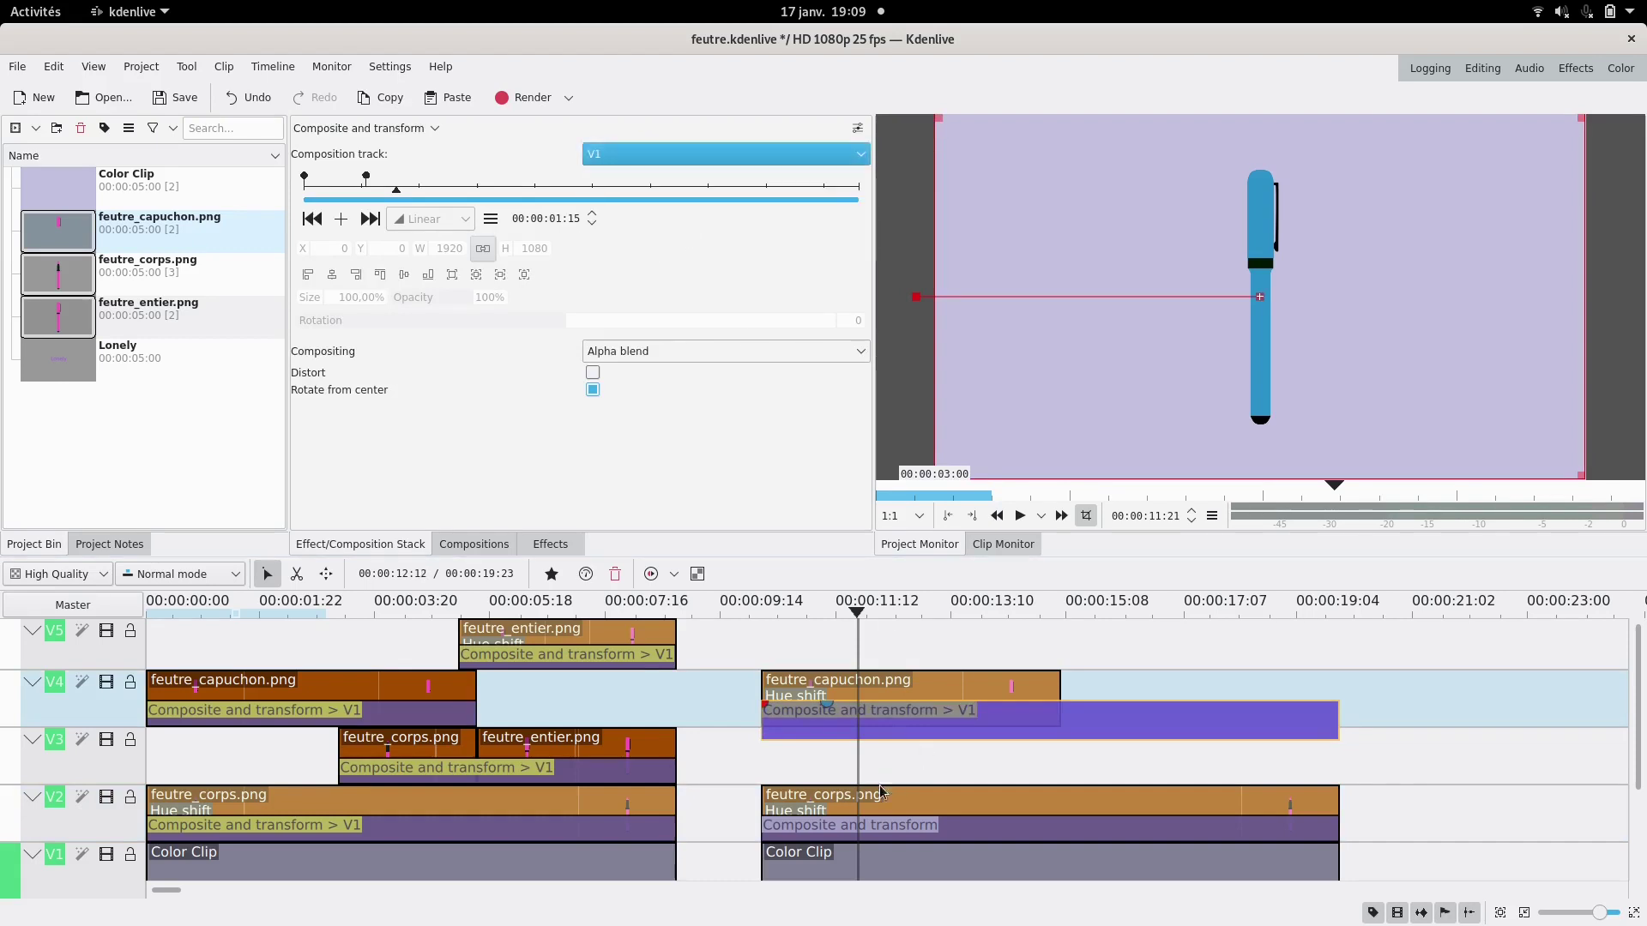
# - Add a 00:00:01:15 keyframe on the cap composition with Smooth interpolation
pyautogui.click(753, 757)
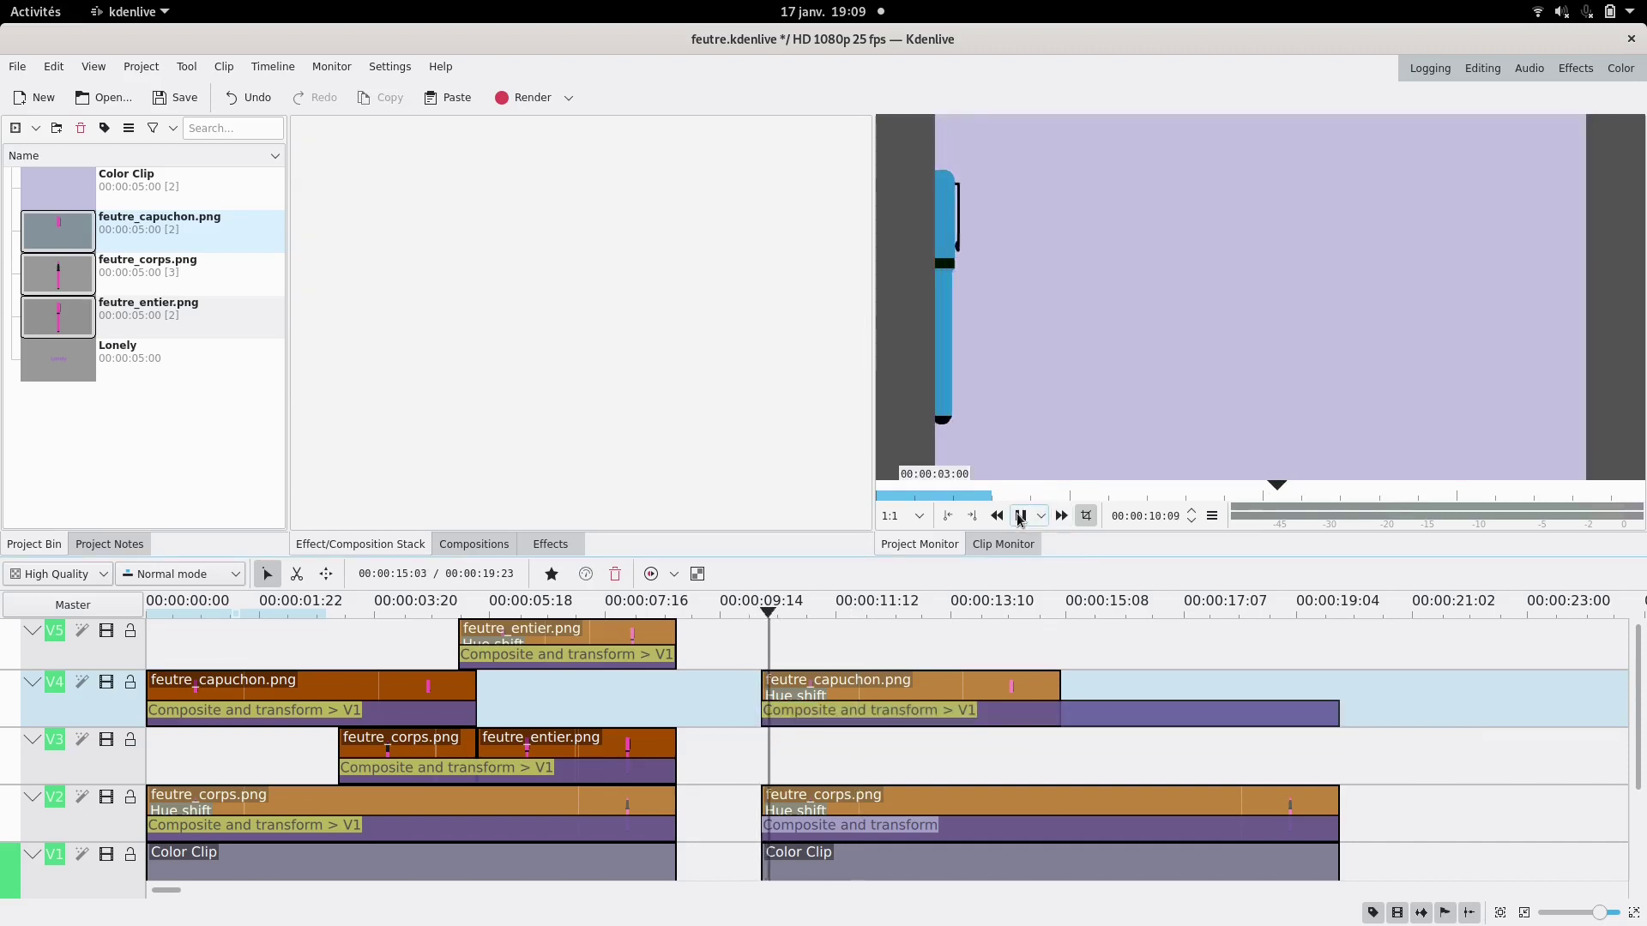
pyautogui.click(1020, 516)
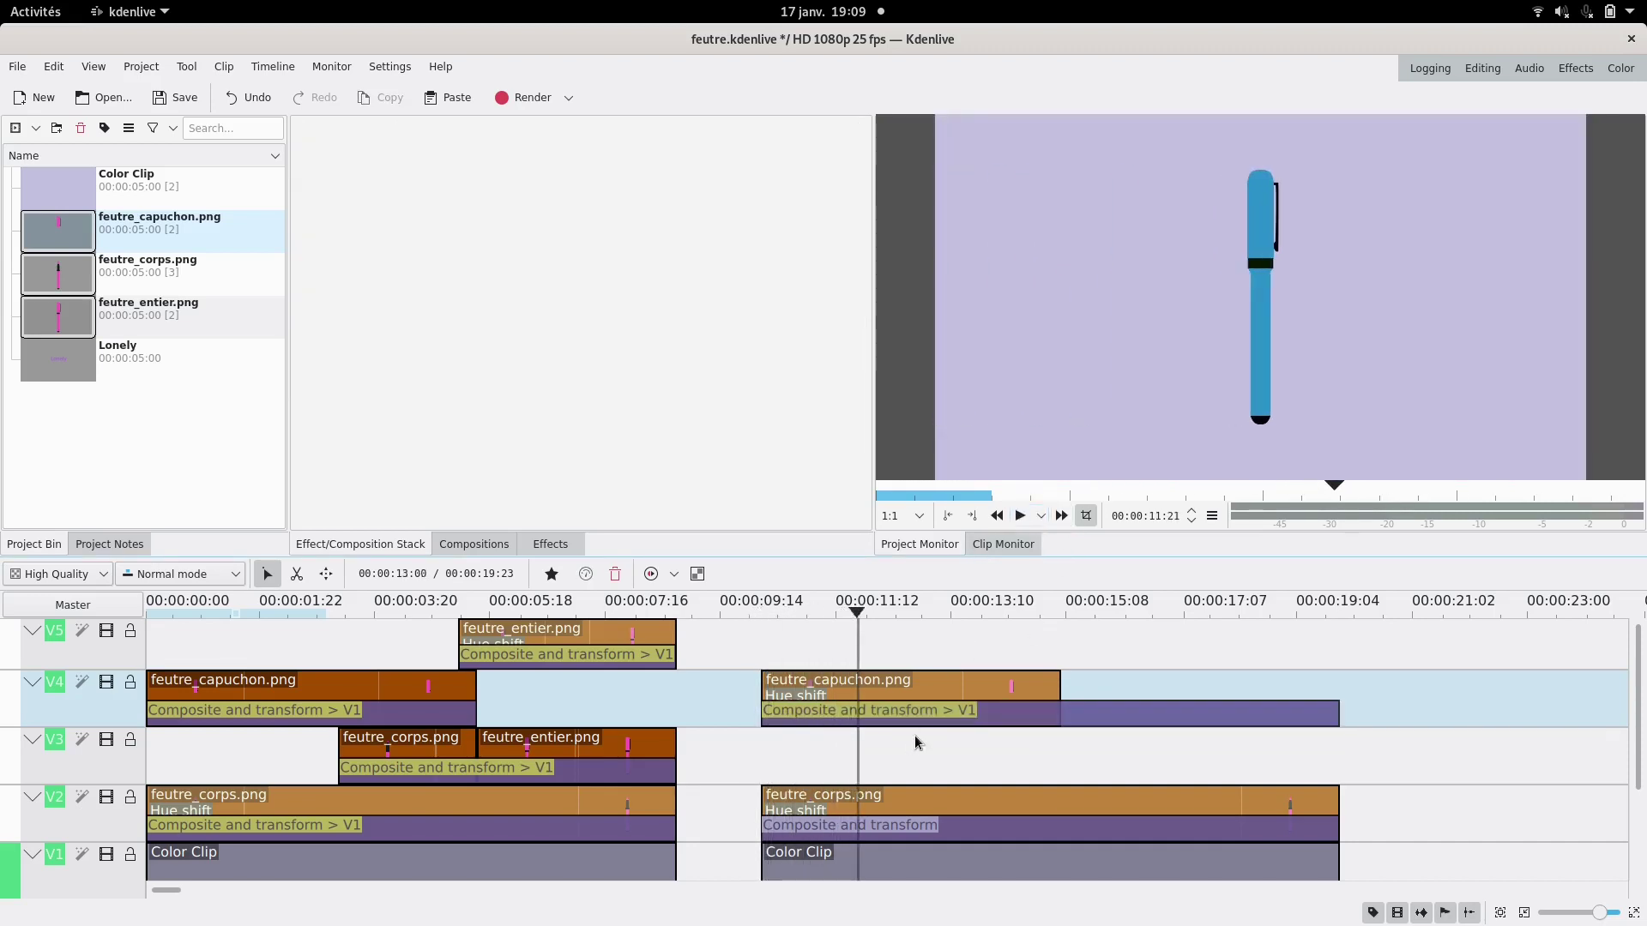
pyautogui.click(833, 715)
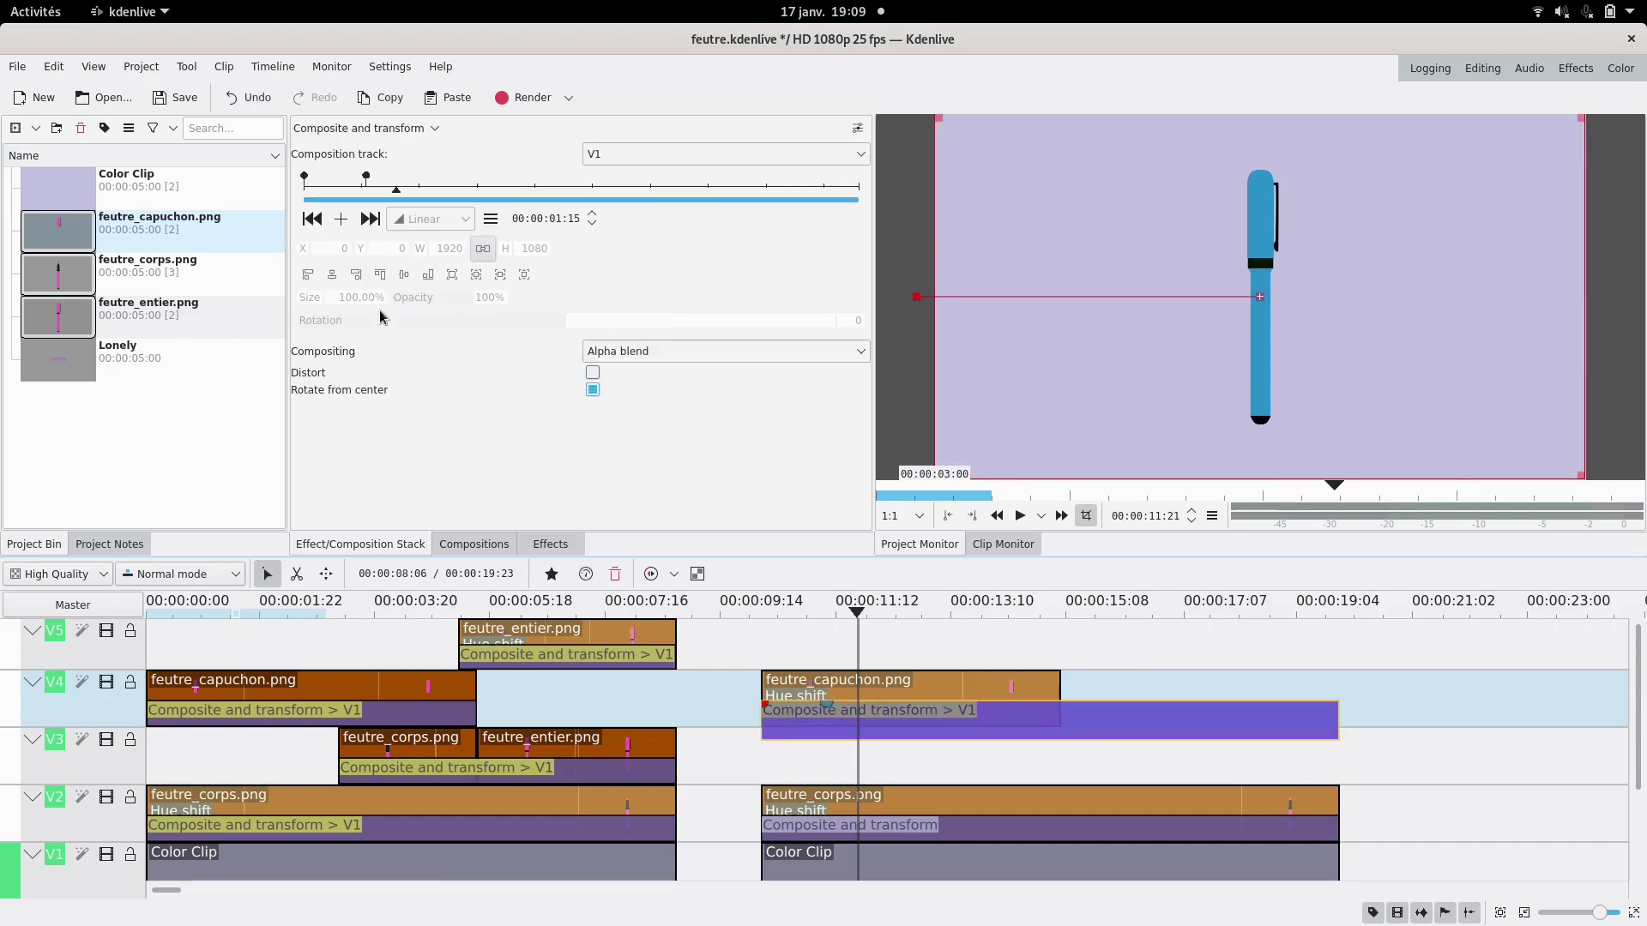
pyautogui.click(341, 218)
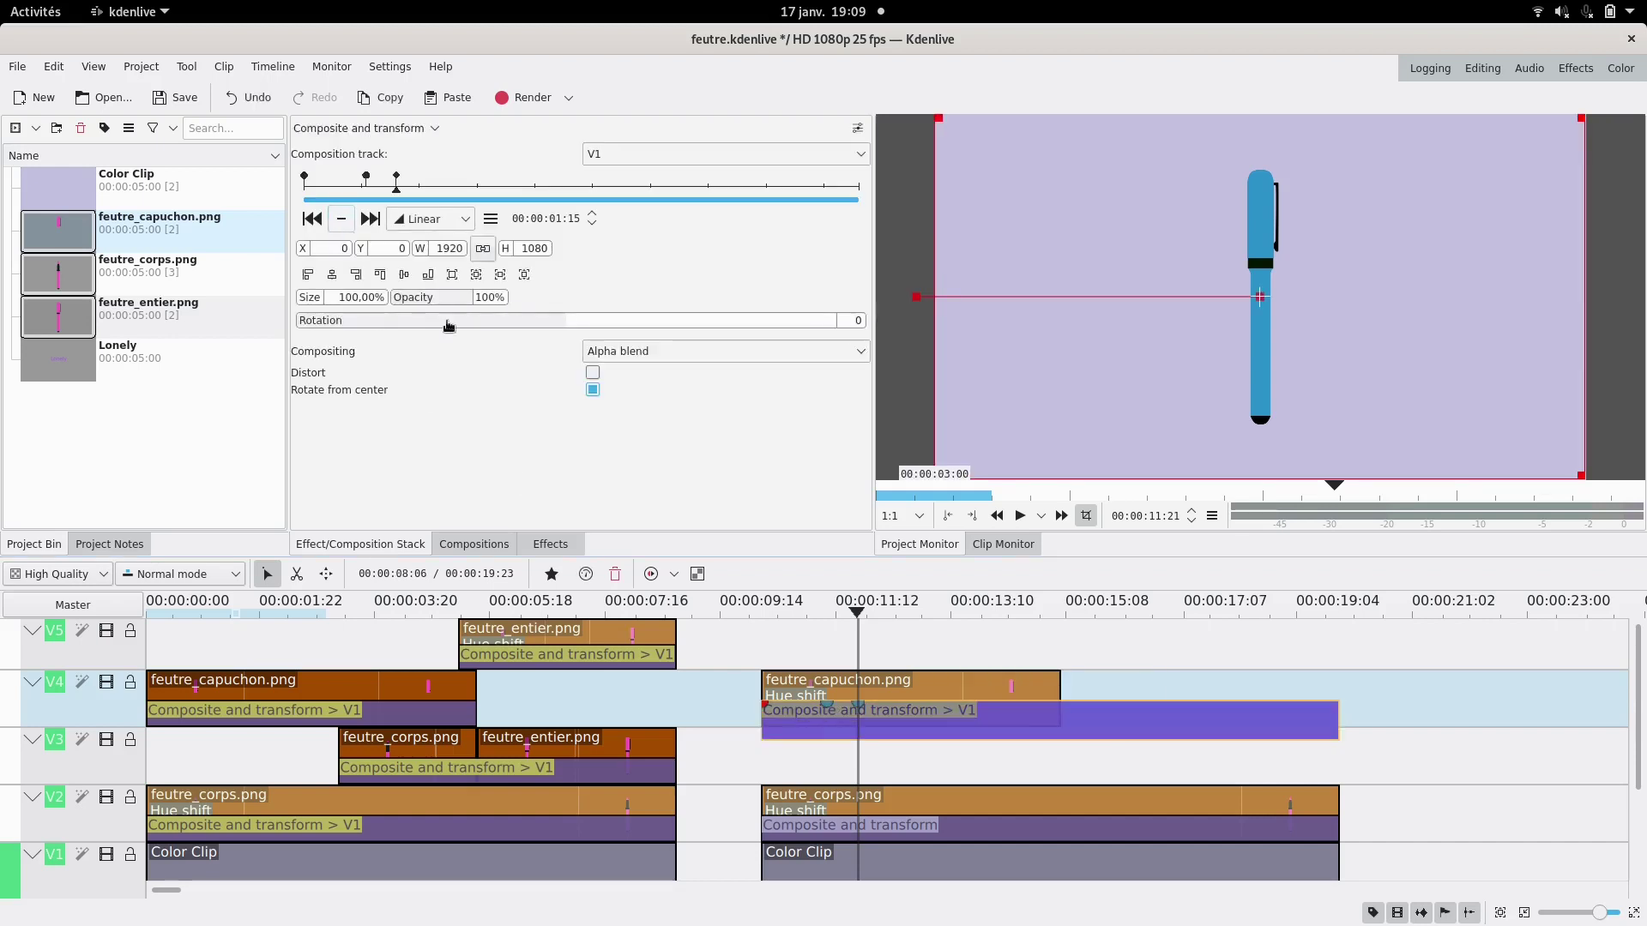
pyautogui.click(851, 830)
pyautogui.click(418, 225)
pyautogui.click(427, 280)
pyautogui.click(883, 710)
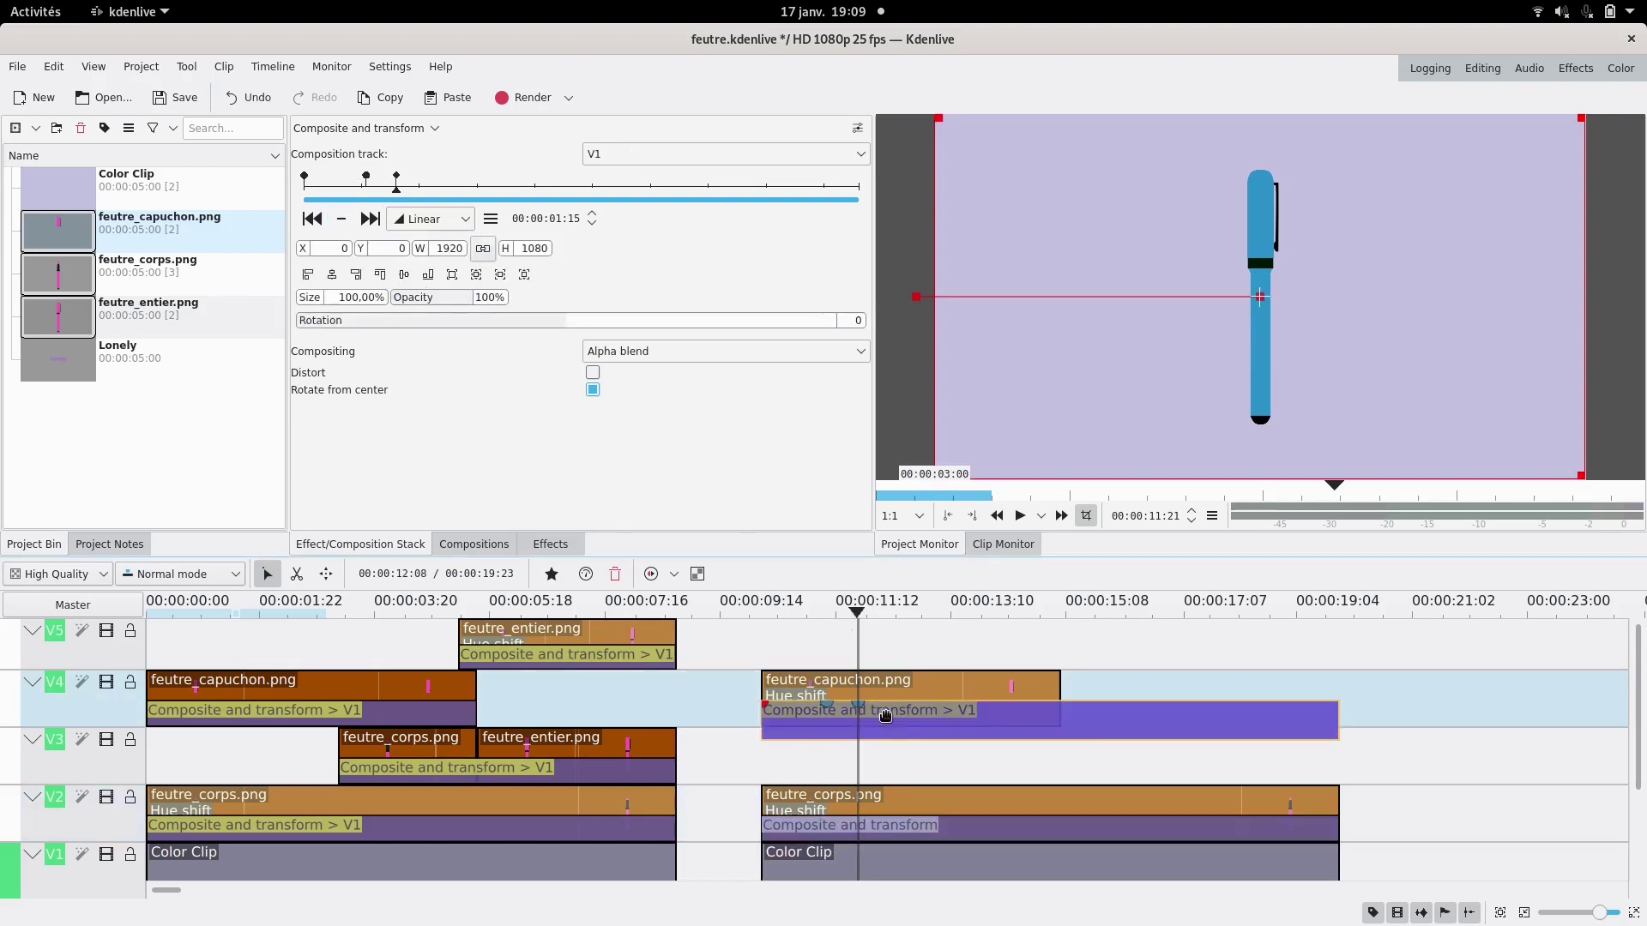
pyautogui.click(421, 221)
pyautogui.click(434, 283)
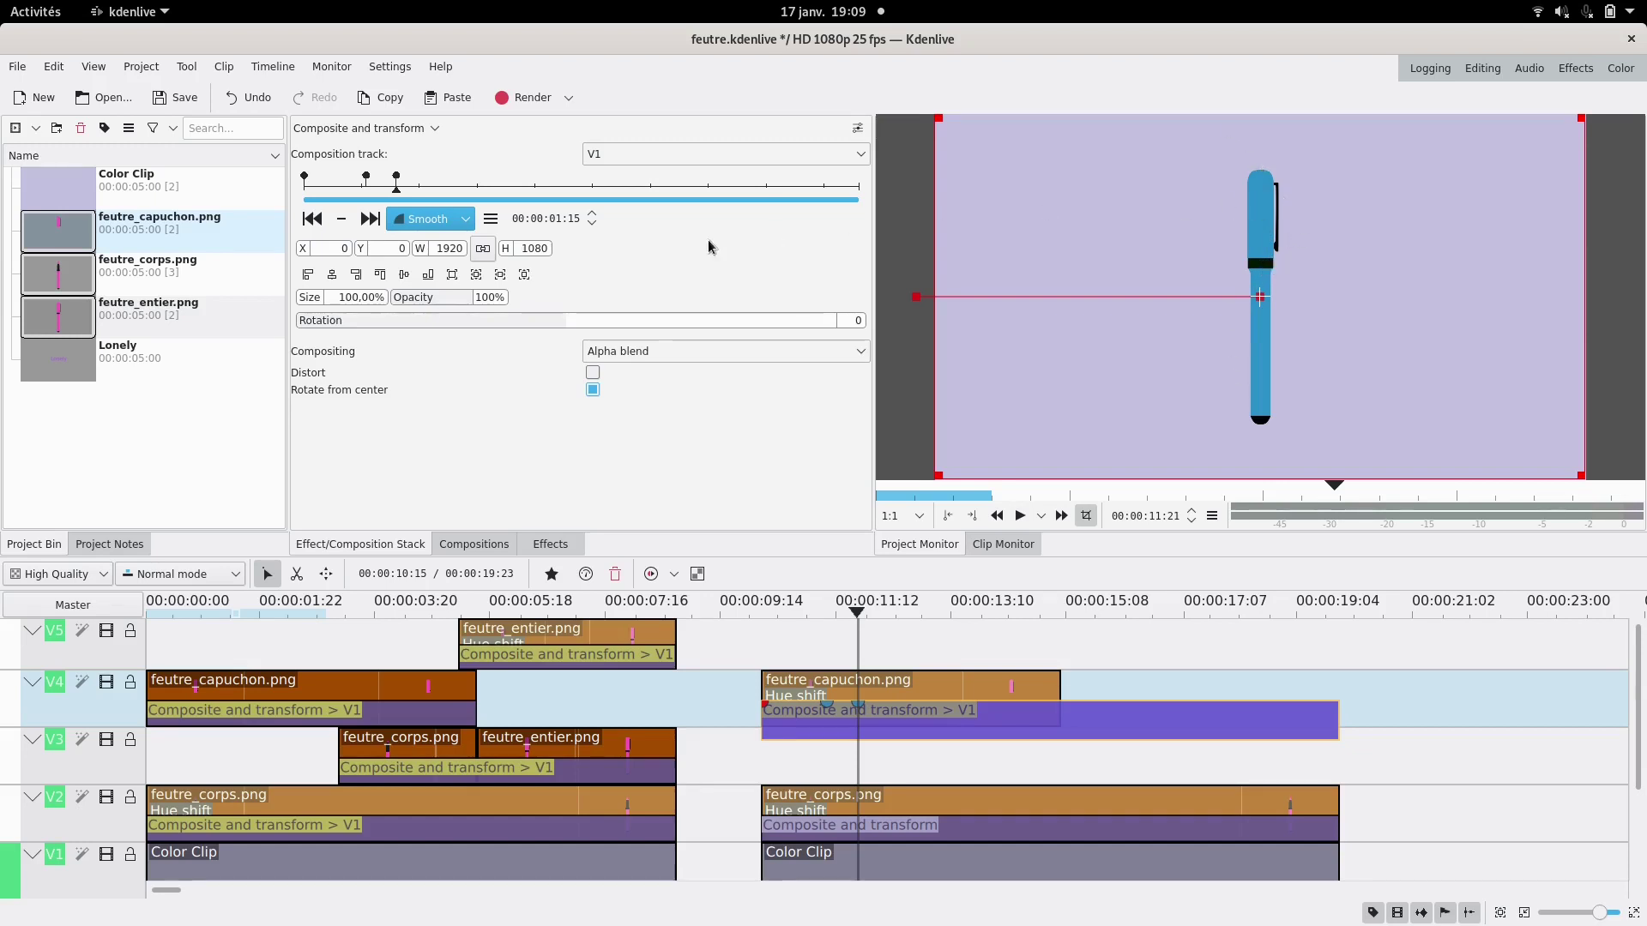
# - Set Size to 80% at this keyframe on both the V4 cap and V2 body compositions
pyautogui.click(336, 297)
pyautogui.write('80')
pyautogui.press('Return')
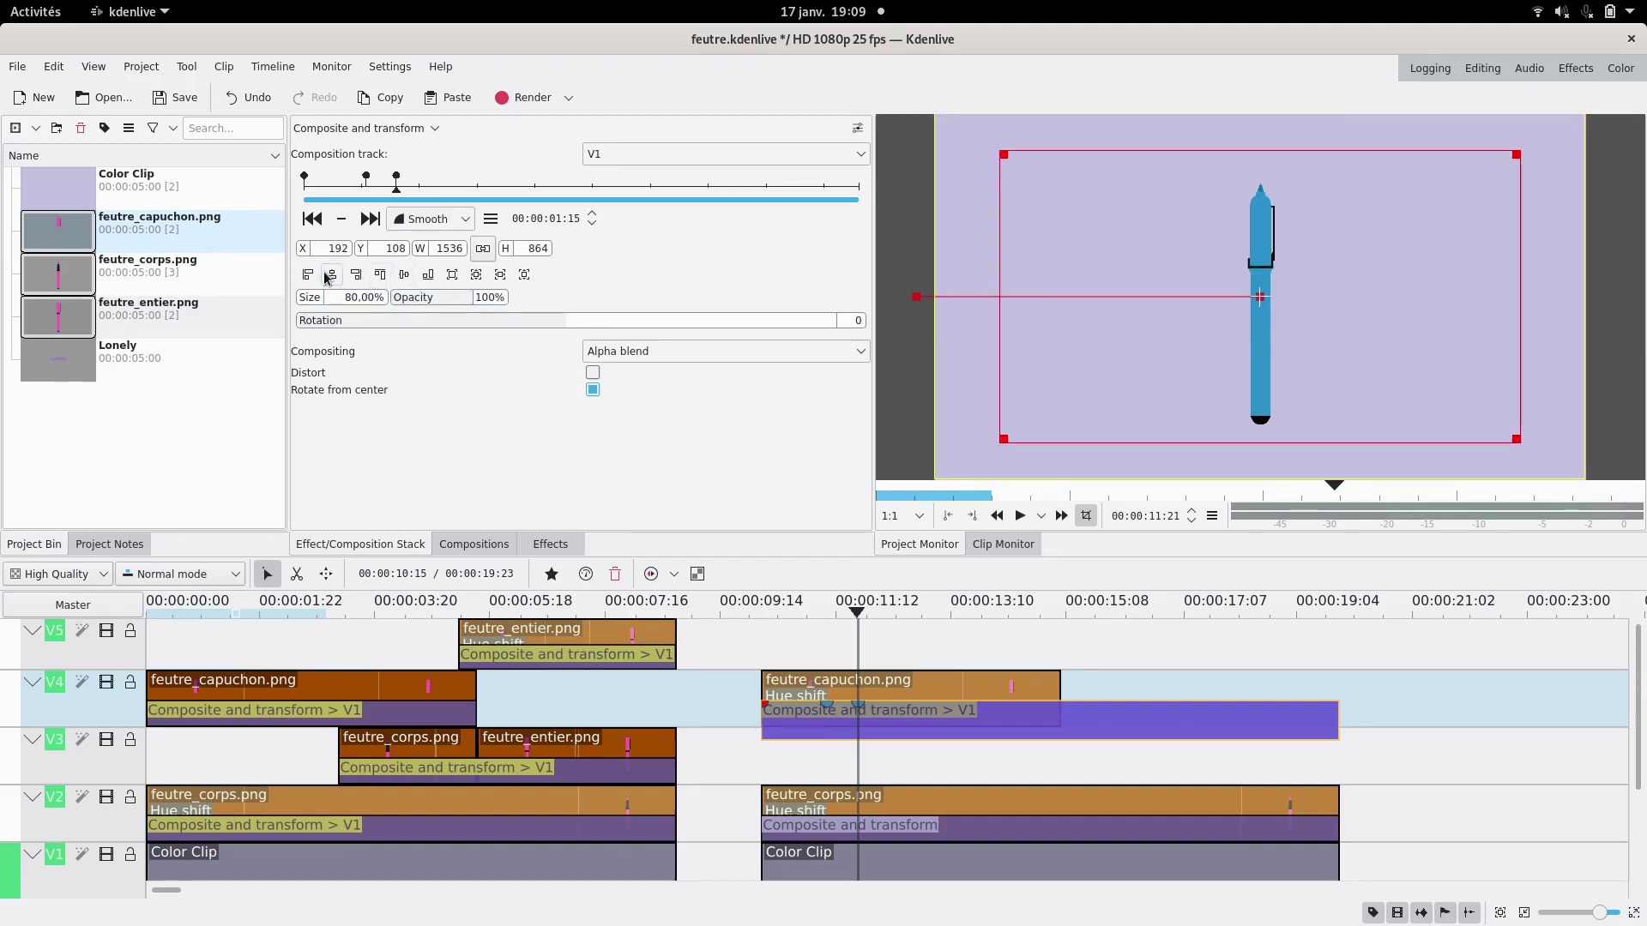
pyautogui.click(895, 829)
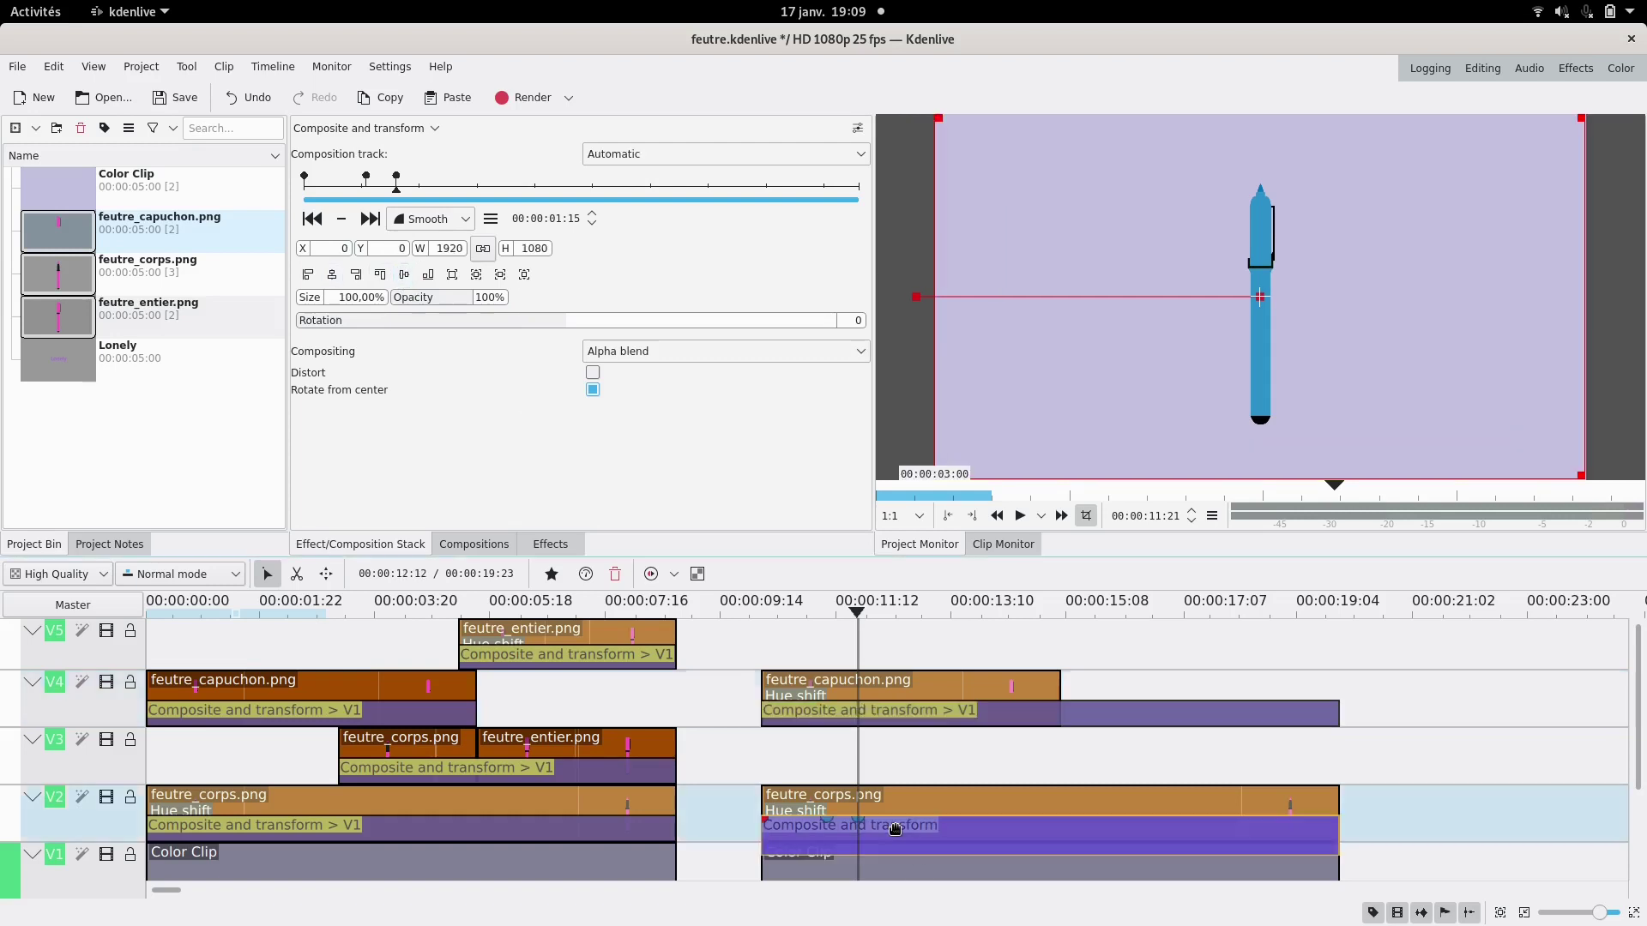
pyautogui.click(339, 300)
pyautogui.write('80')
pyautogui.press('Return')
pyautogui.click(315, 184)
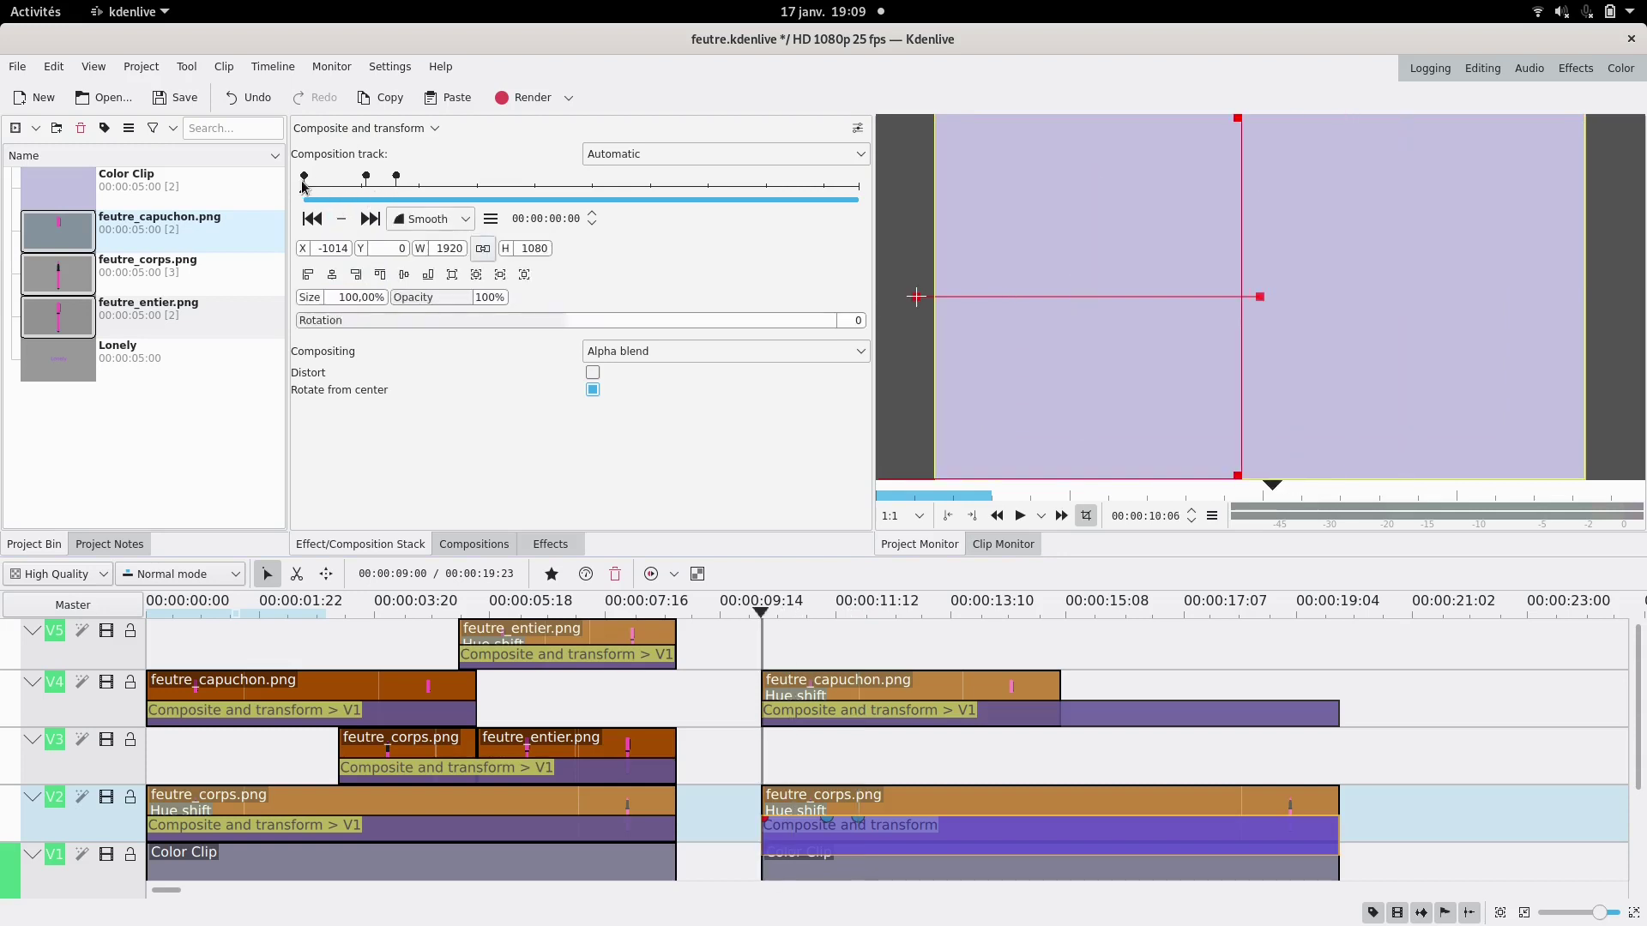
# - Review playback, then set the body and cap 1:15 keyframes to Linear
pyautogui.click(1019, 515)
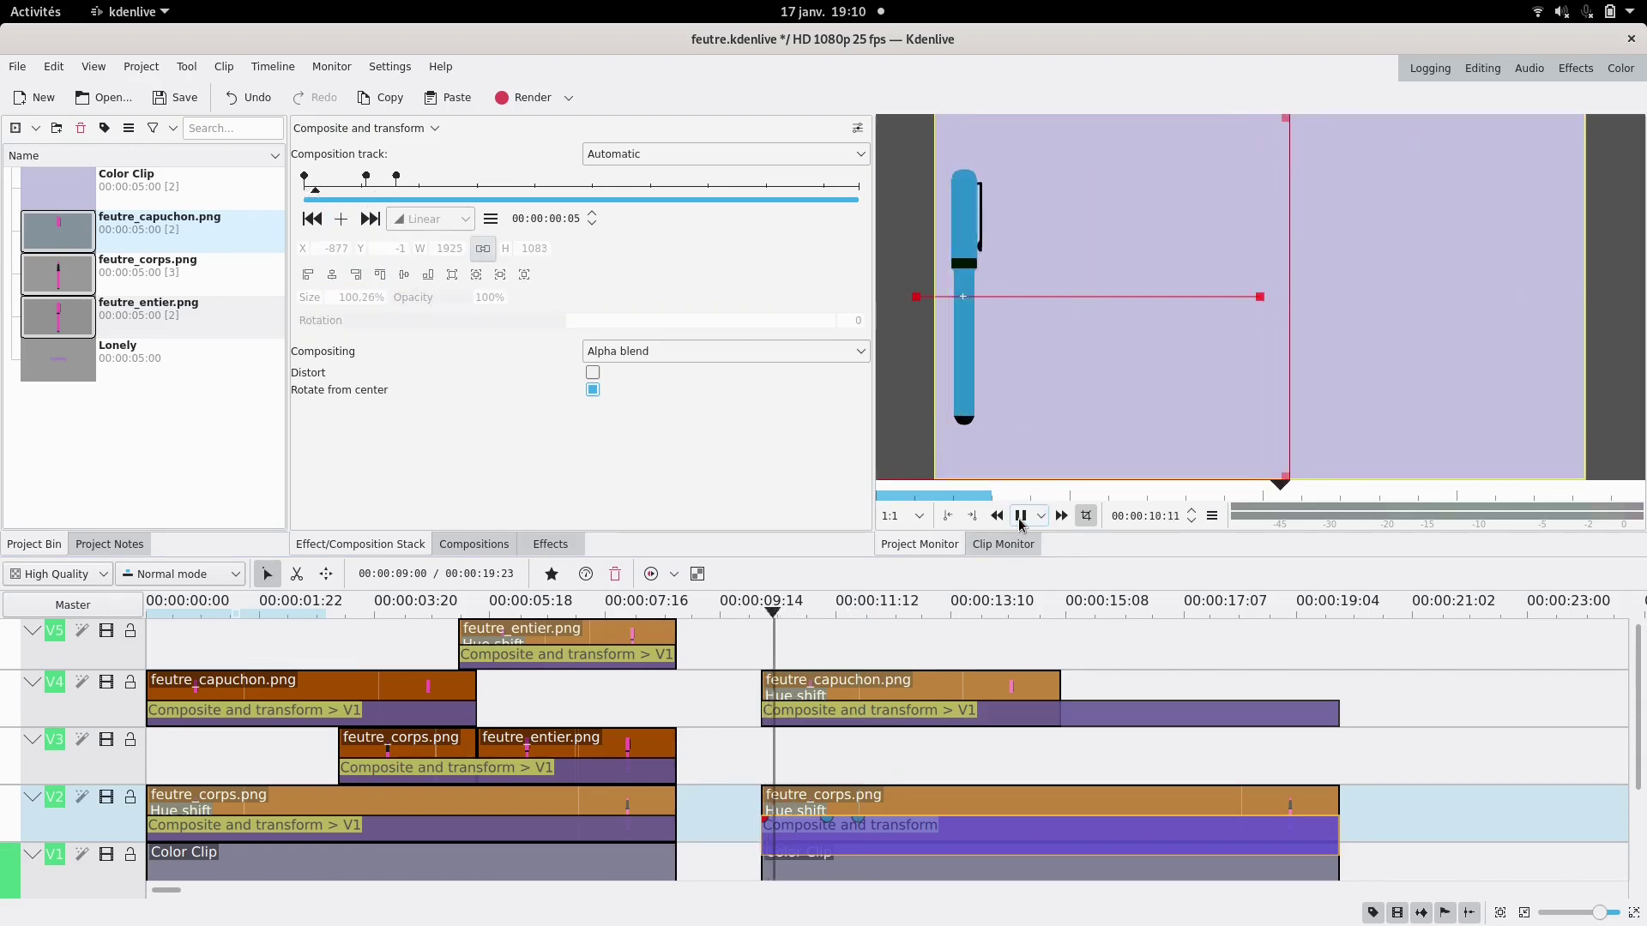
pyautogui.click(1020, 516)
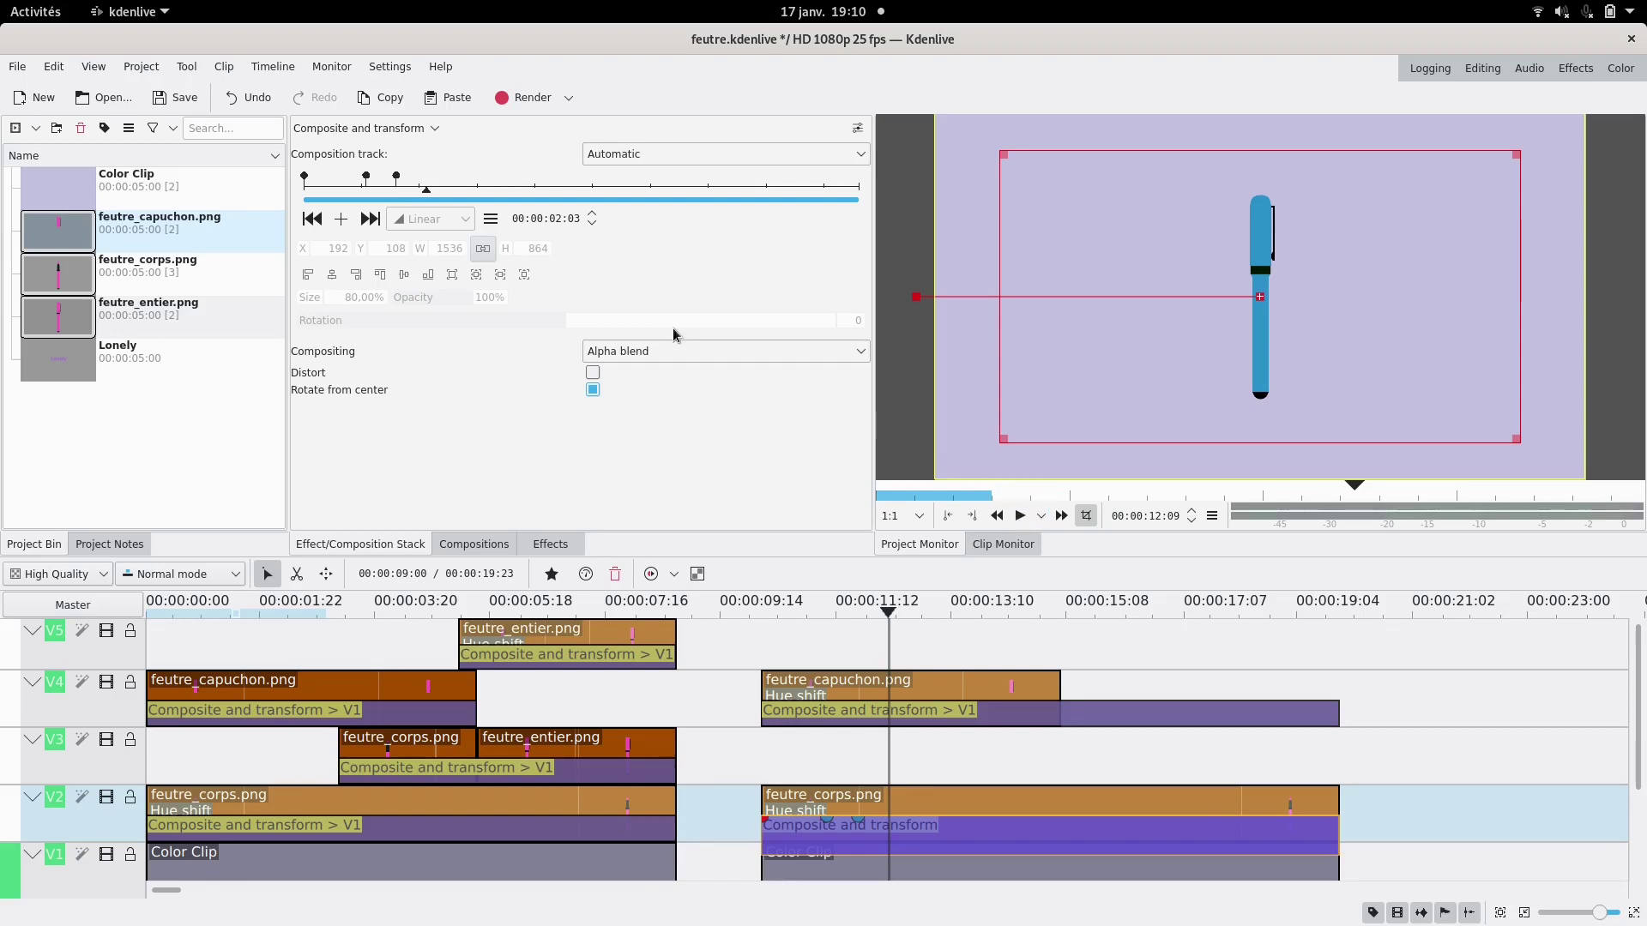
pyautogui.click(312, 219)
pyautogui.click(428, 220)
pyautogui.click(434, 249)
pyautogui.click(857, 719)
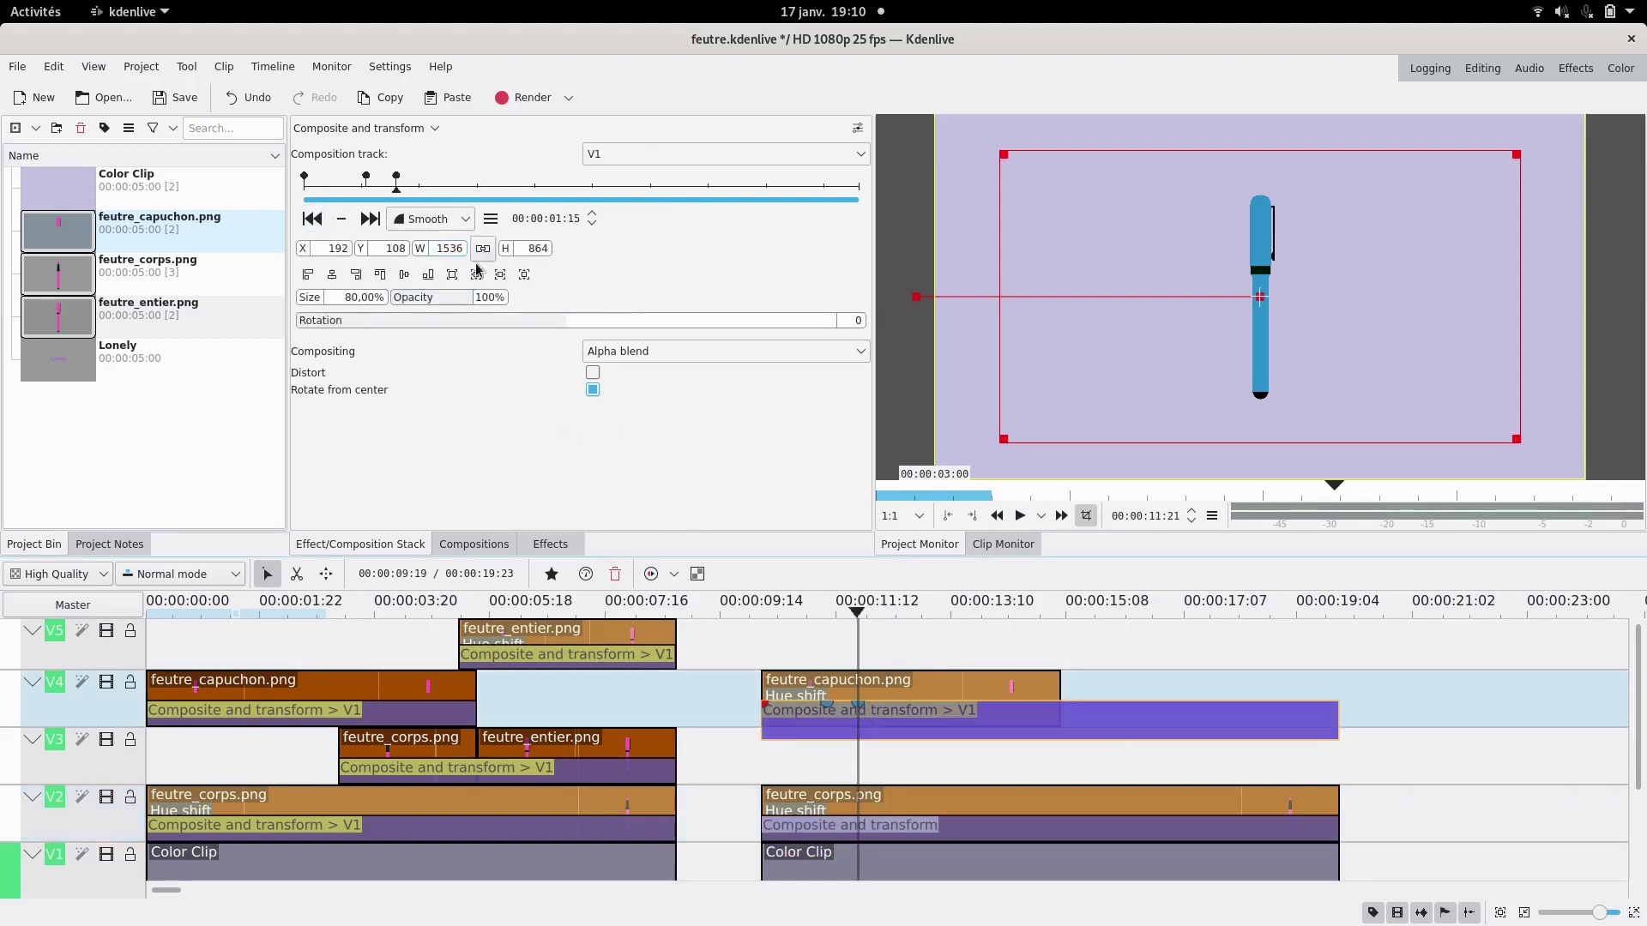
pyautogui.click(428, 220)
pyautogui.click(438, 244)
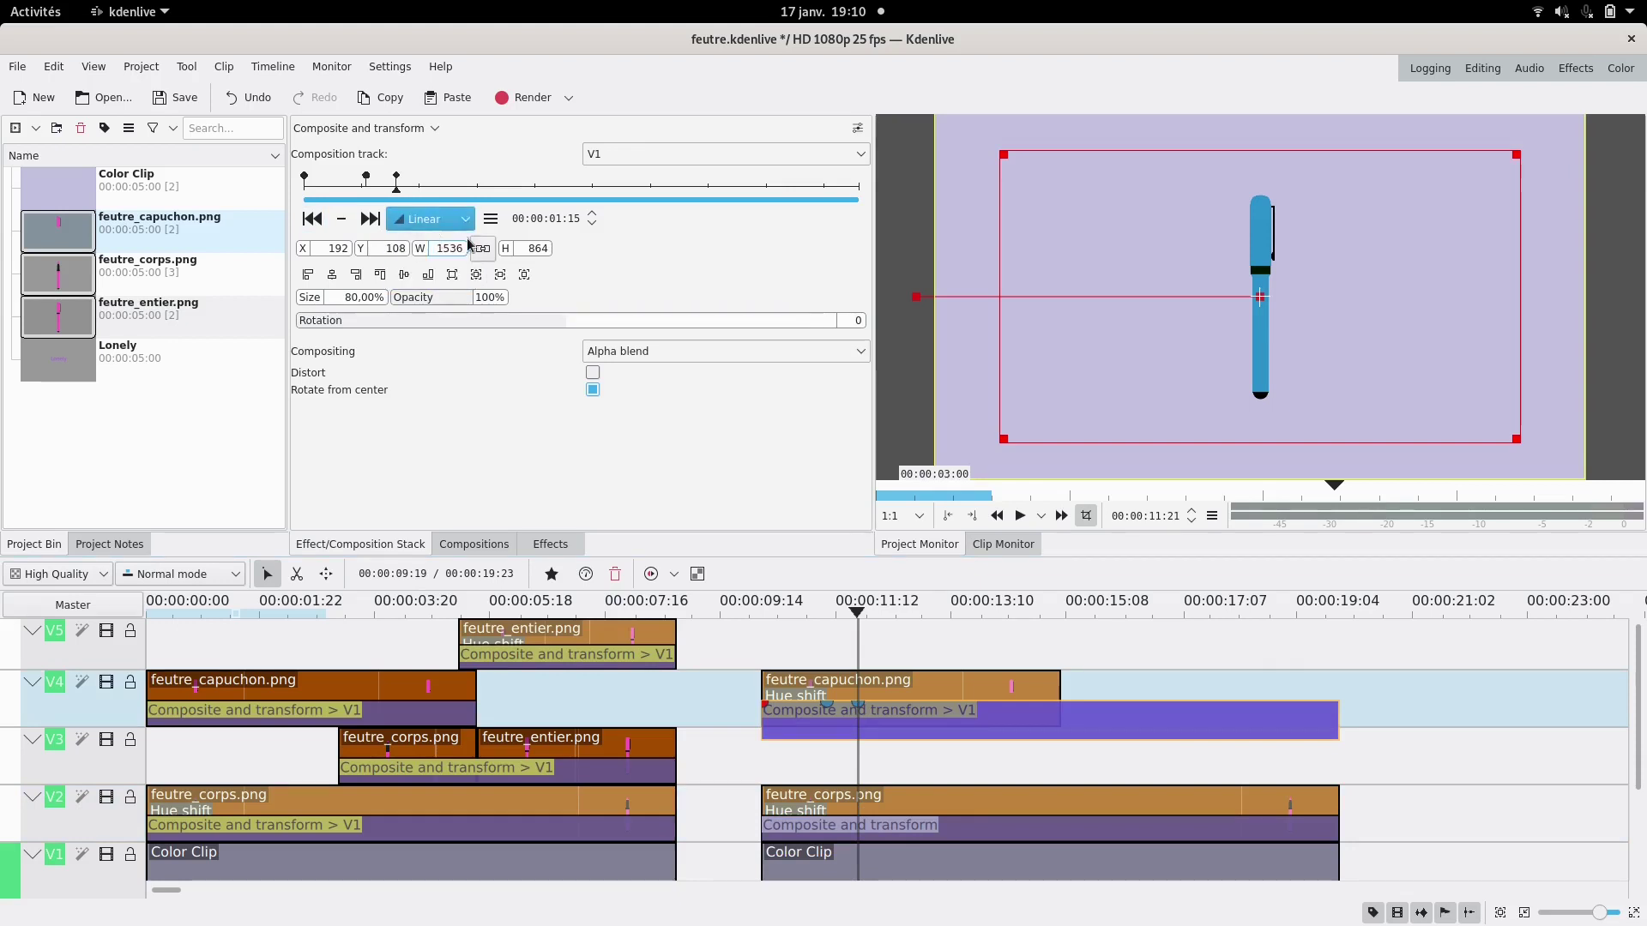
# - Add 02:11 keyframes, lowering the body to Y 244 and lifting the cap to Y 11
pyautogui.click(434, 192)
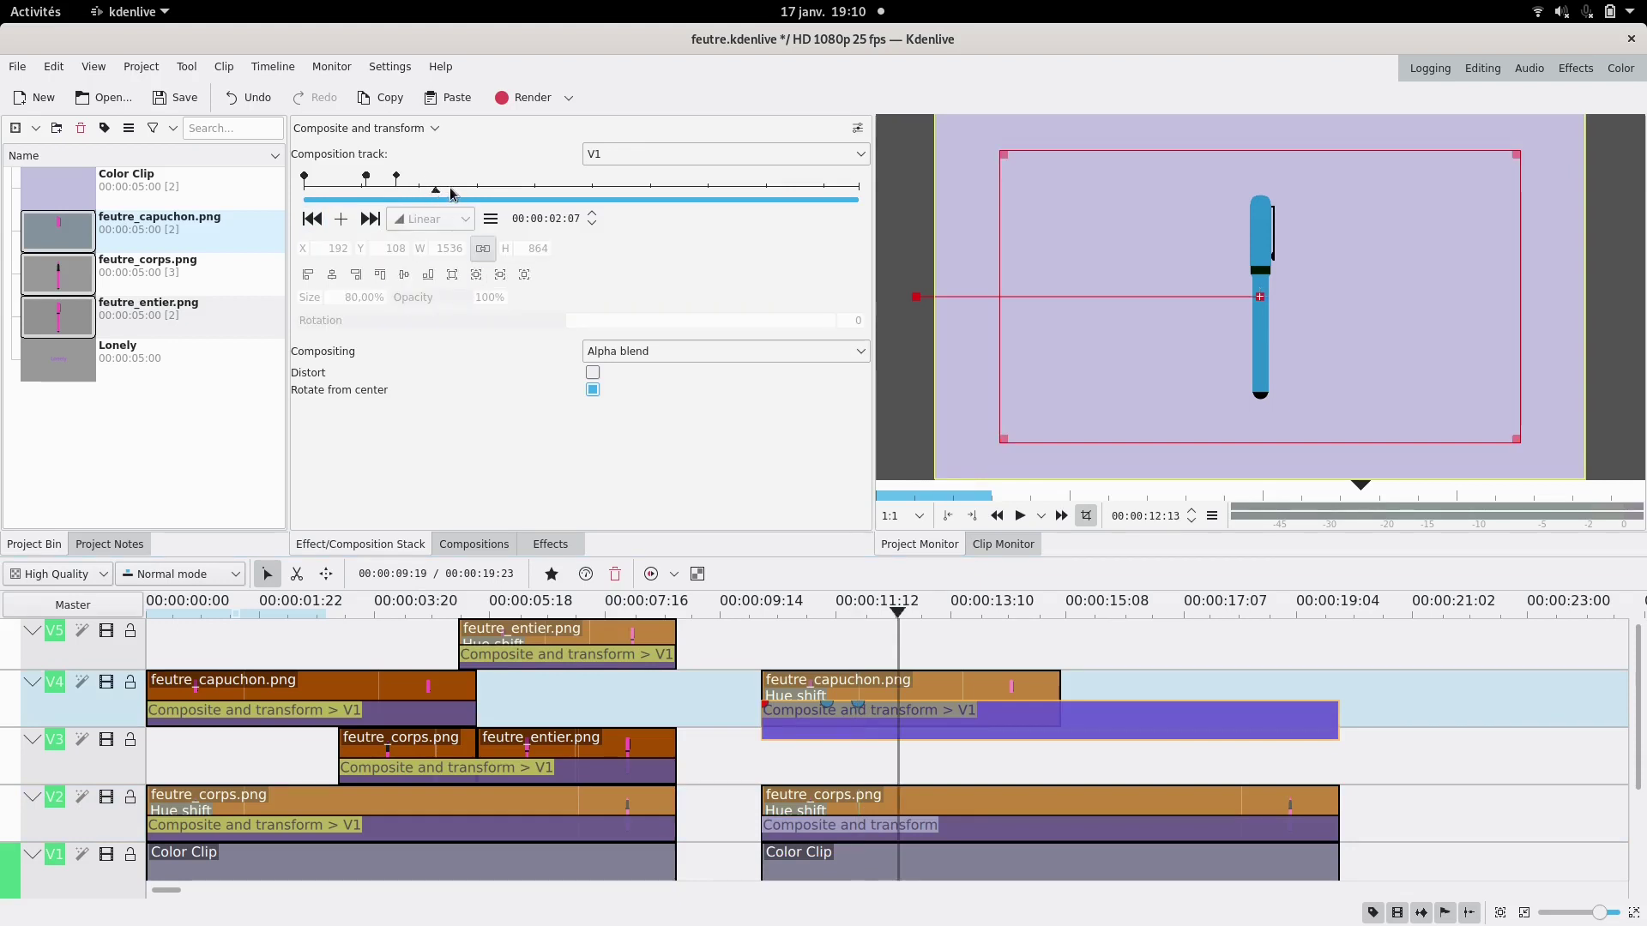
pyautogui.click(445, 191)
pyautogui.click(341, 219)
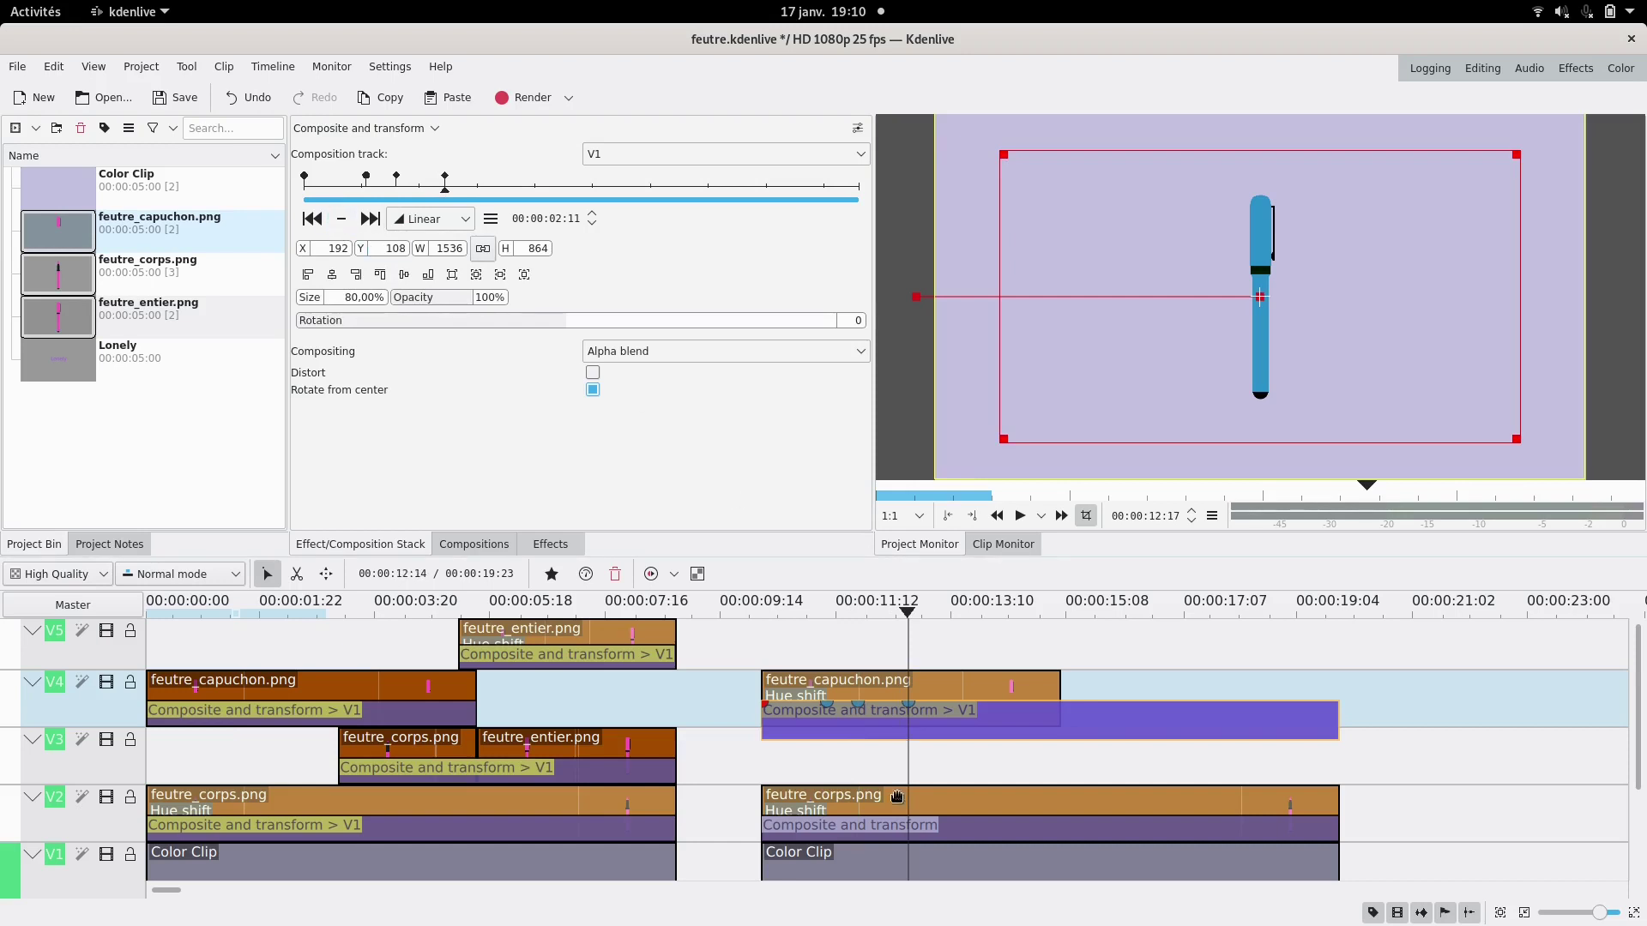
pyautogui.click(892, 834)
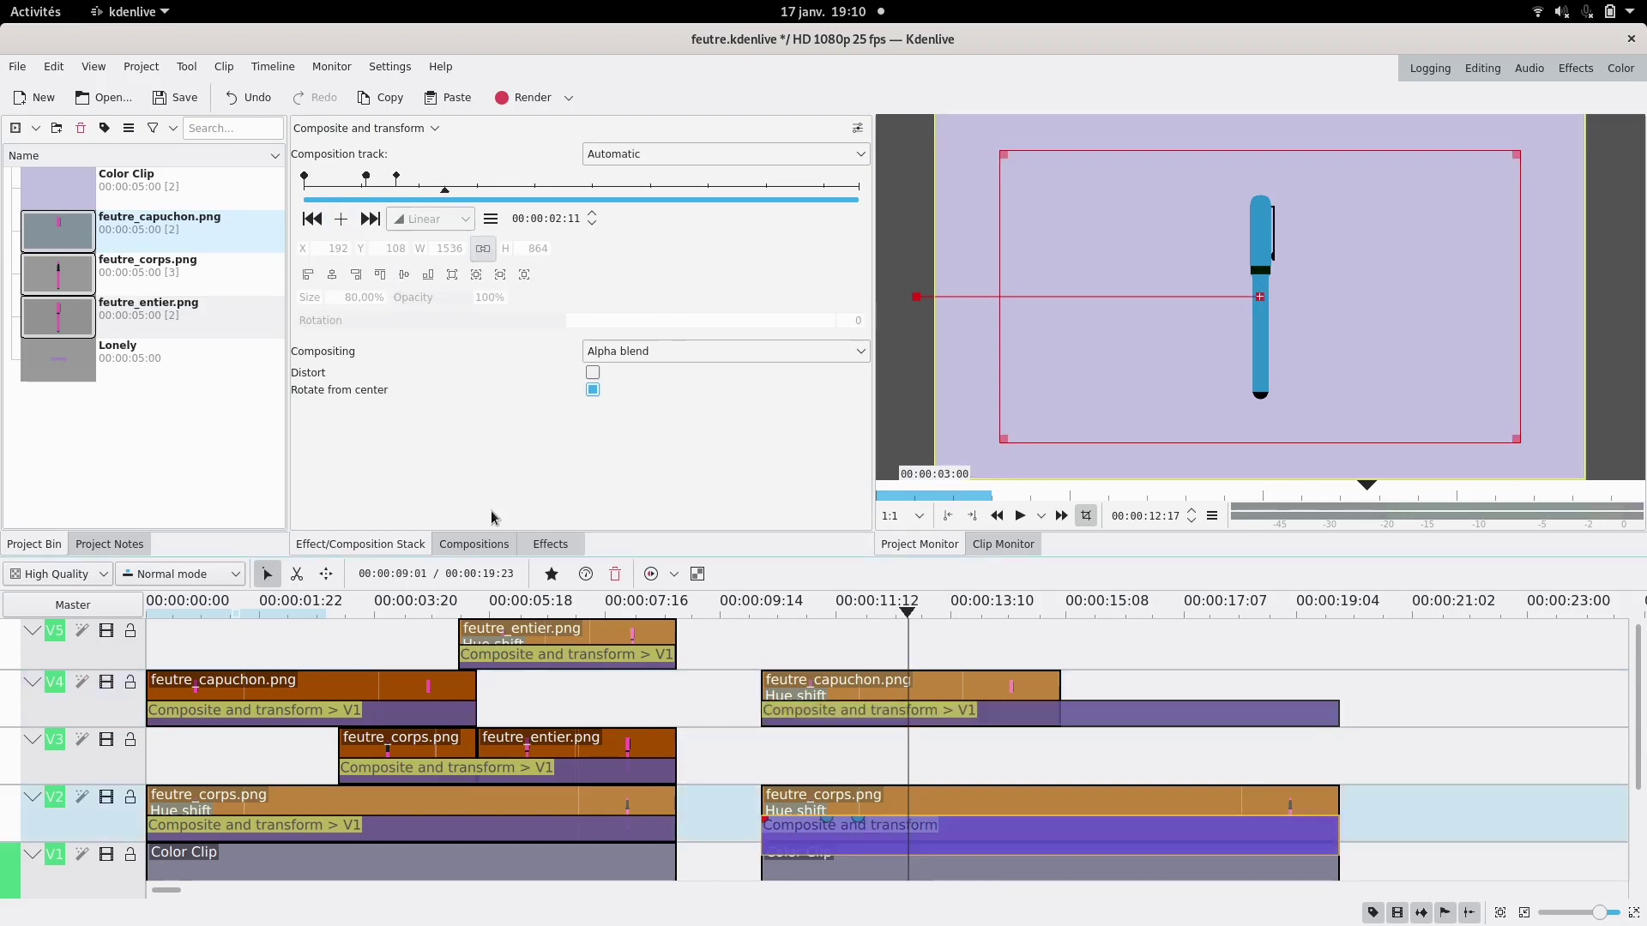
pyautogui.click(342, 220)
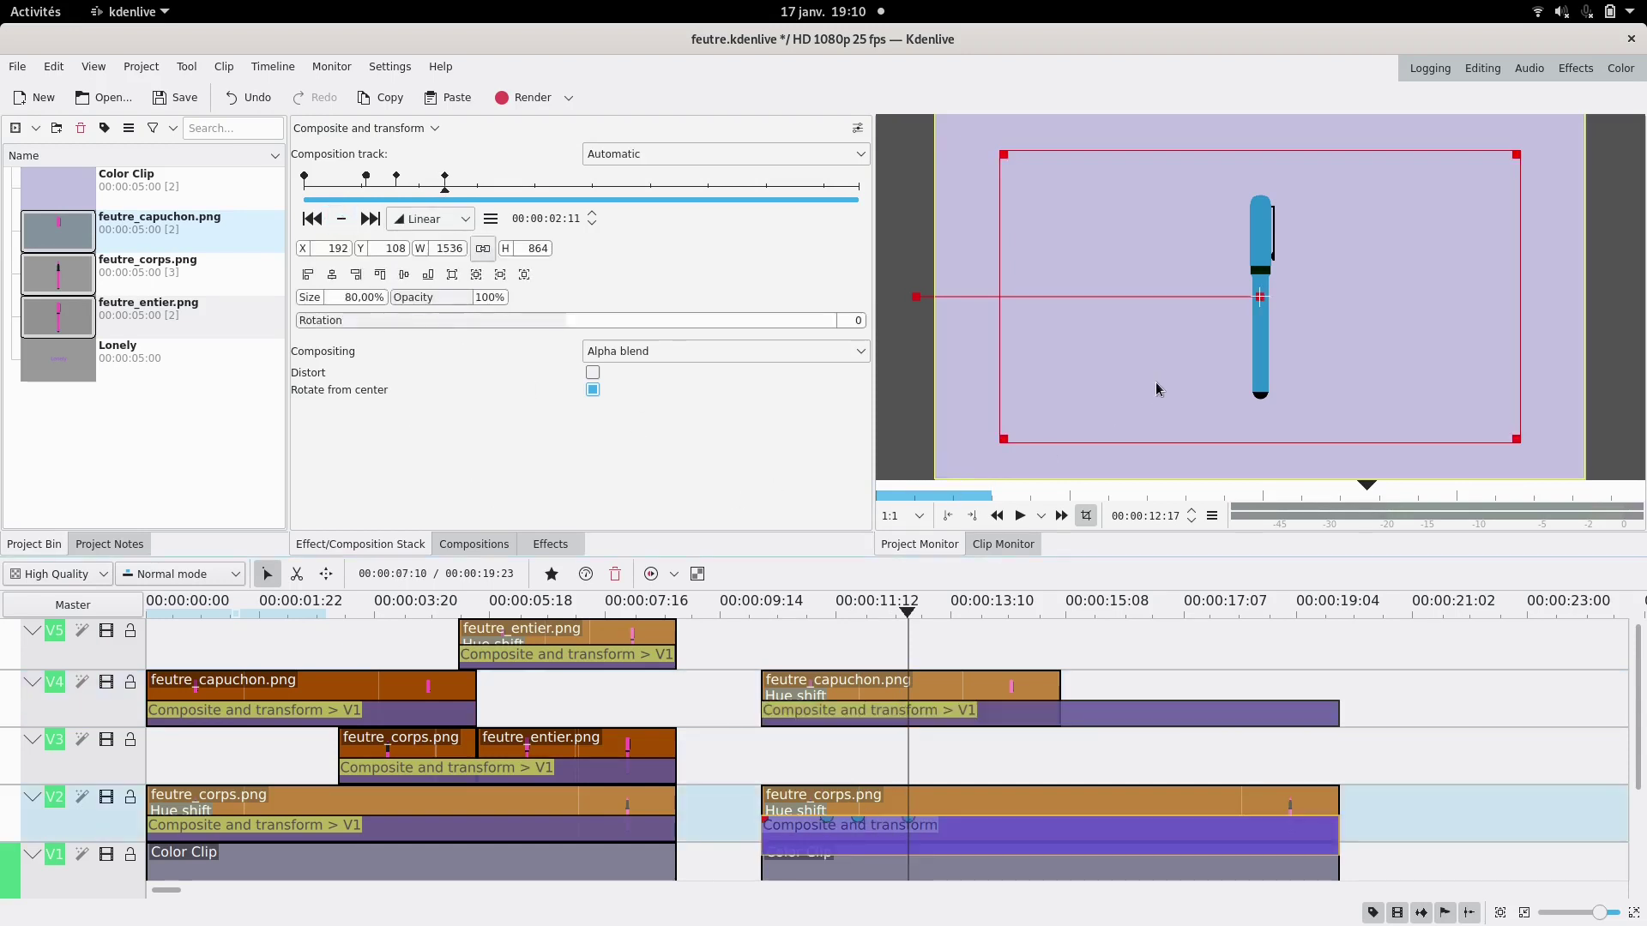
pyautogui.moveTo(367, 255); pyautogui.dragTo(495, 255)
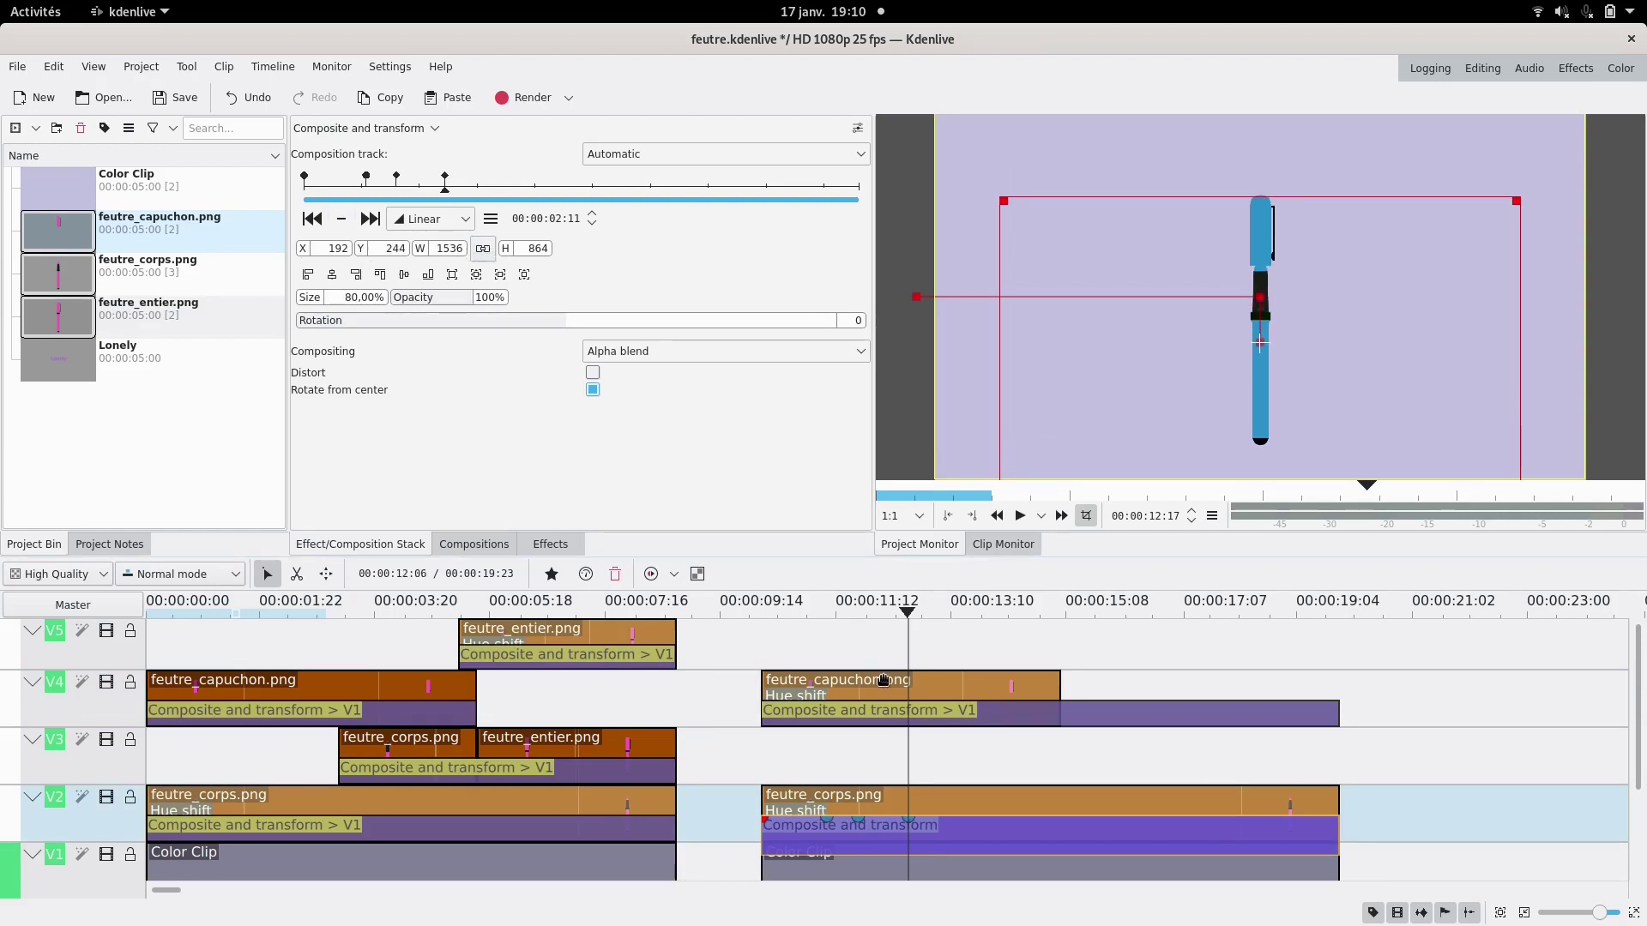
pyautogui.click(887, 714)
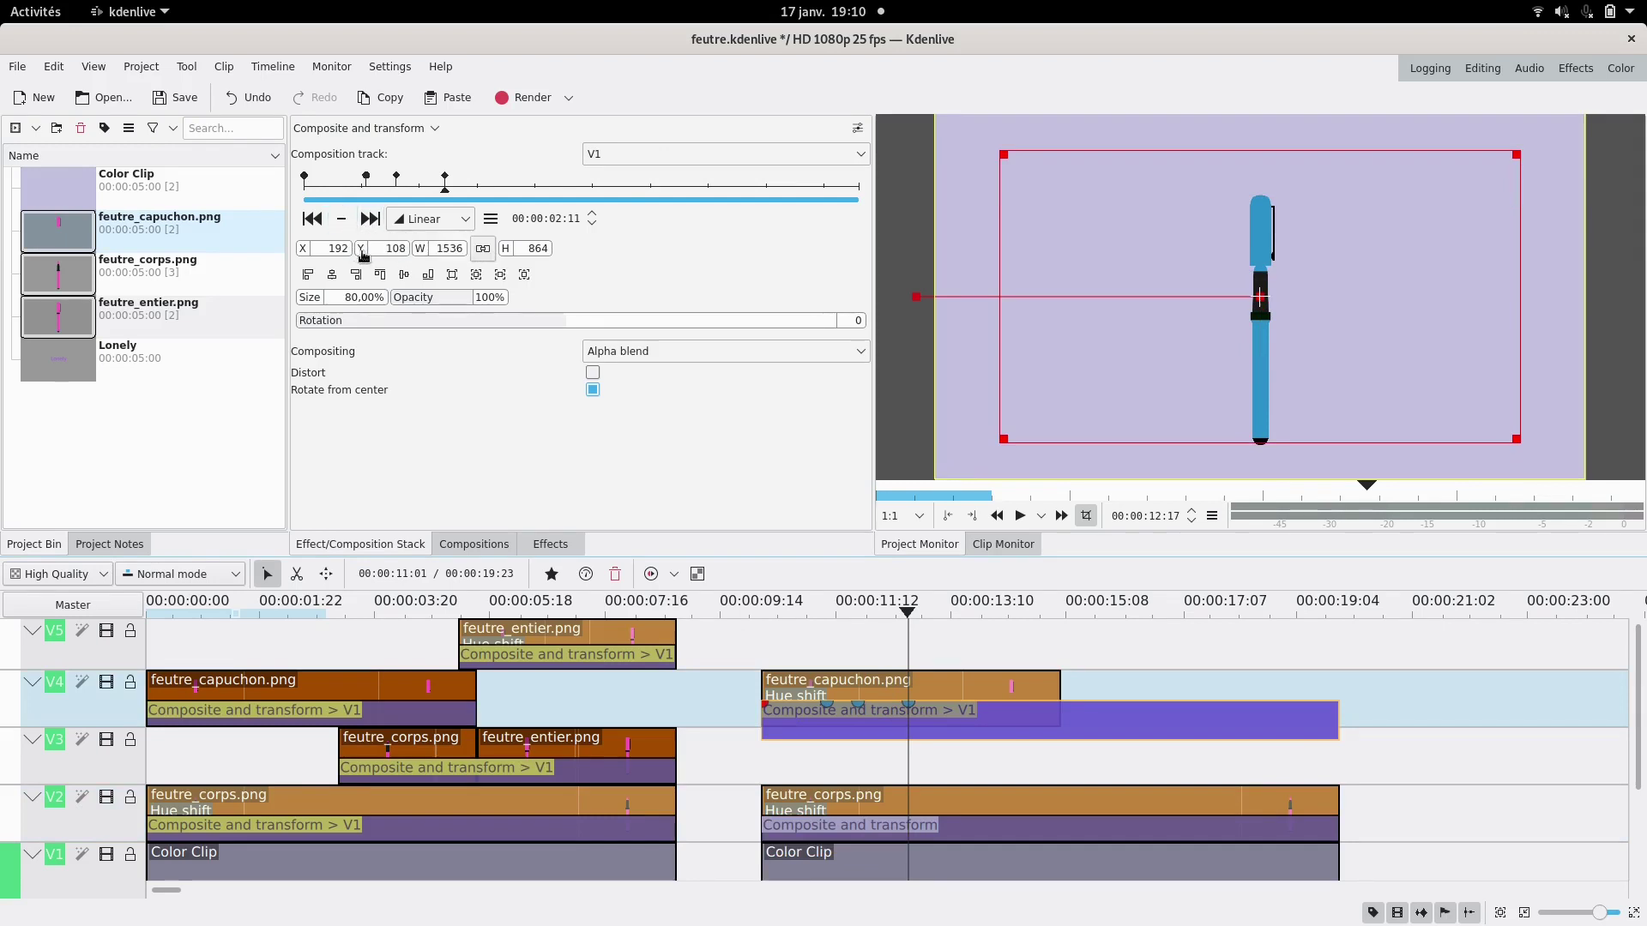
pyautogui.moveTo(364, 256); pyautogui.dragTo(271, 258)
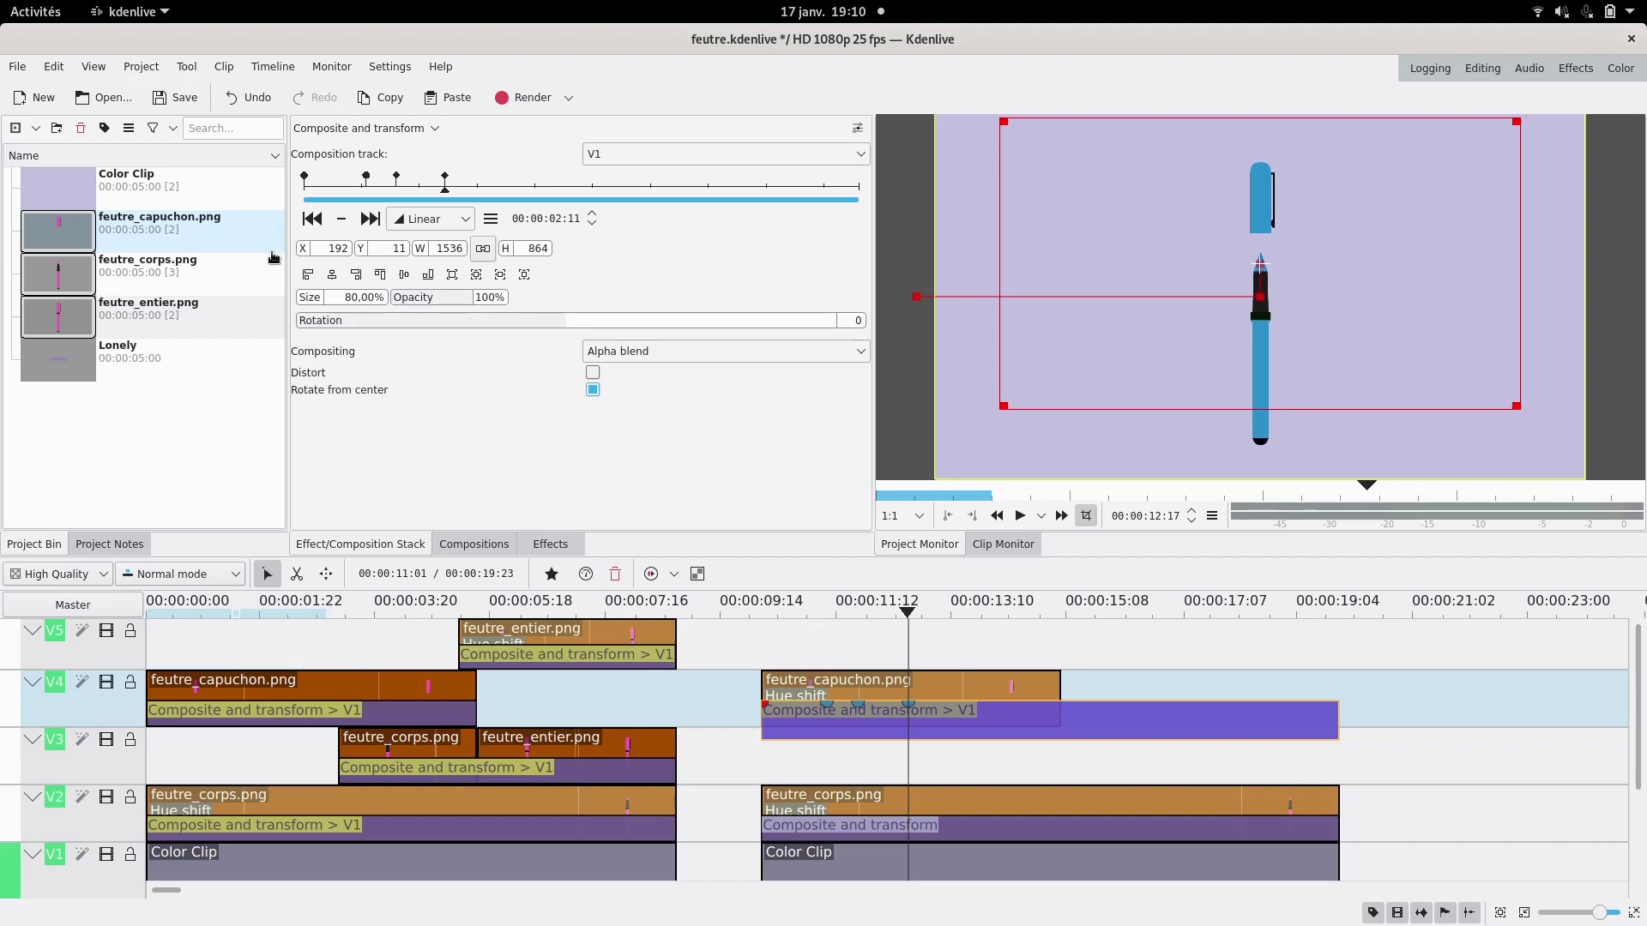
# - Replay the animation from just before the cap comes off
pyautogui.click(771, 652)
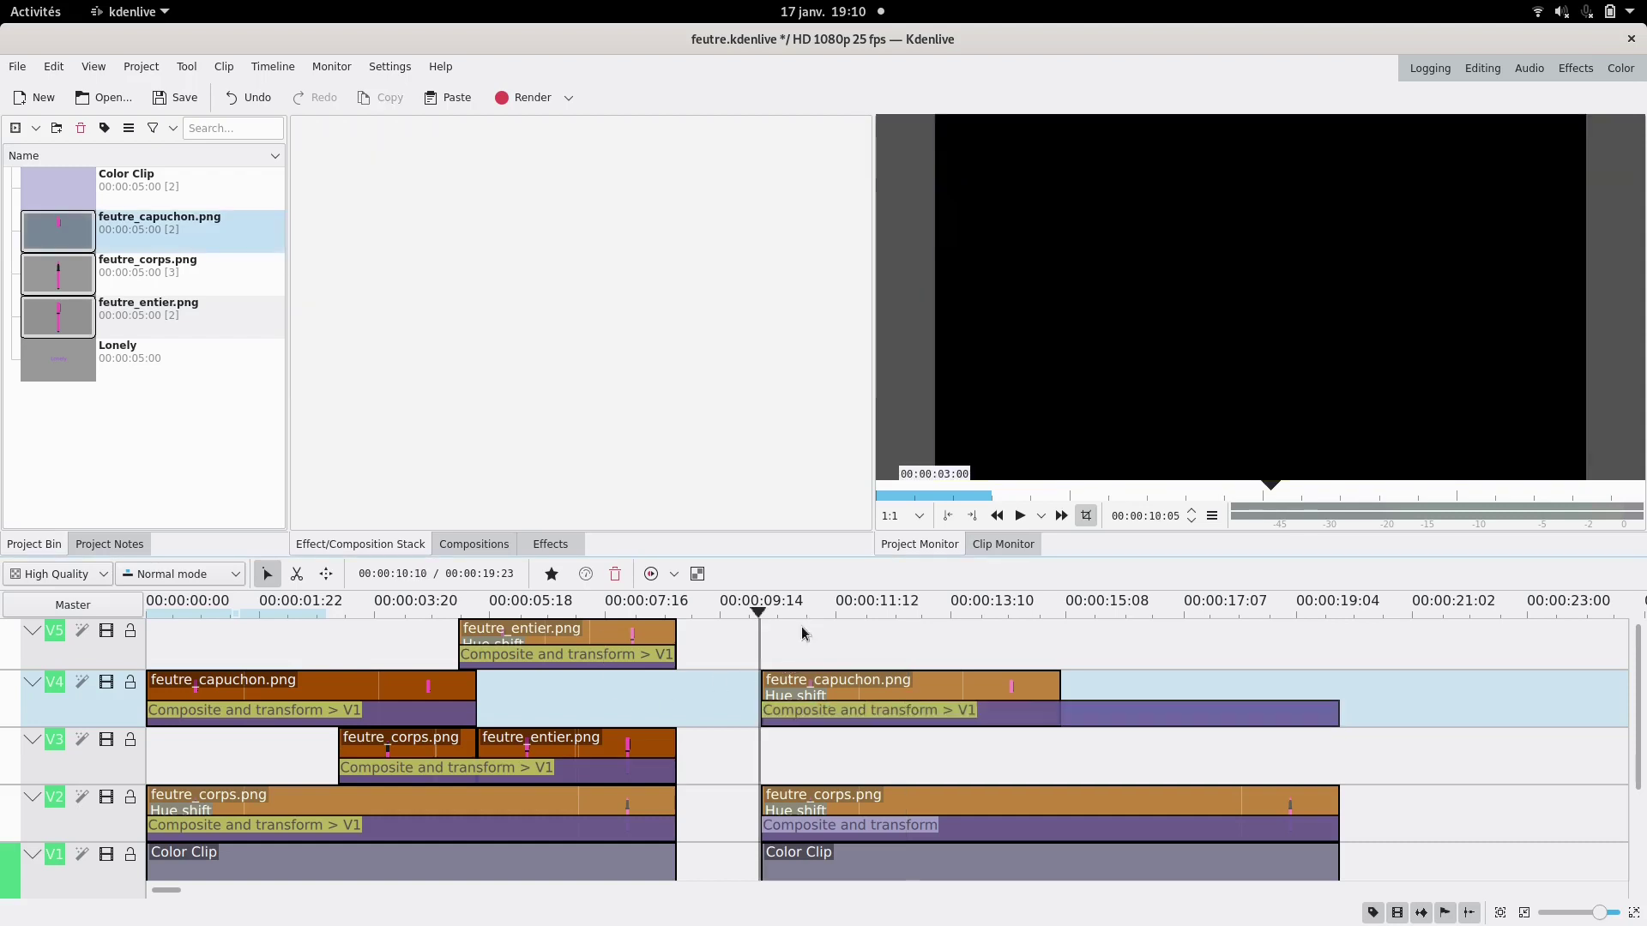
pyautogui.click(1021, 516)
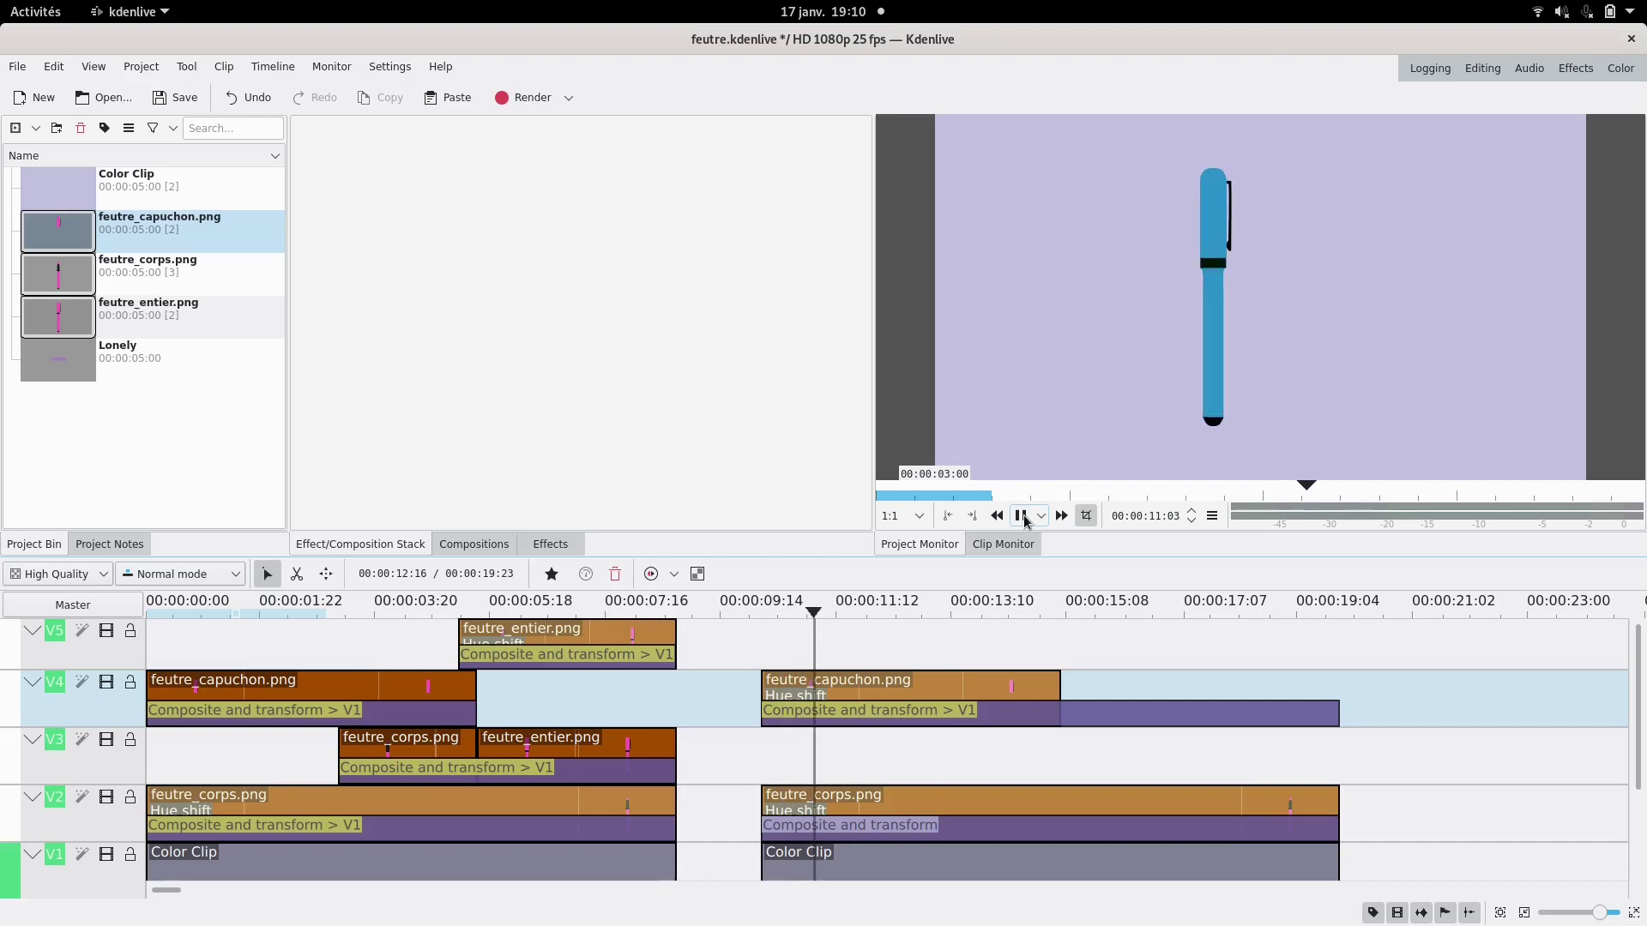
pyautogui.click(1022, 516)
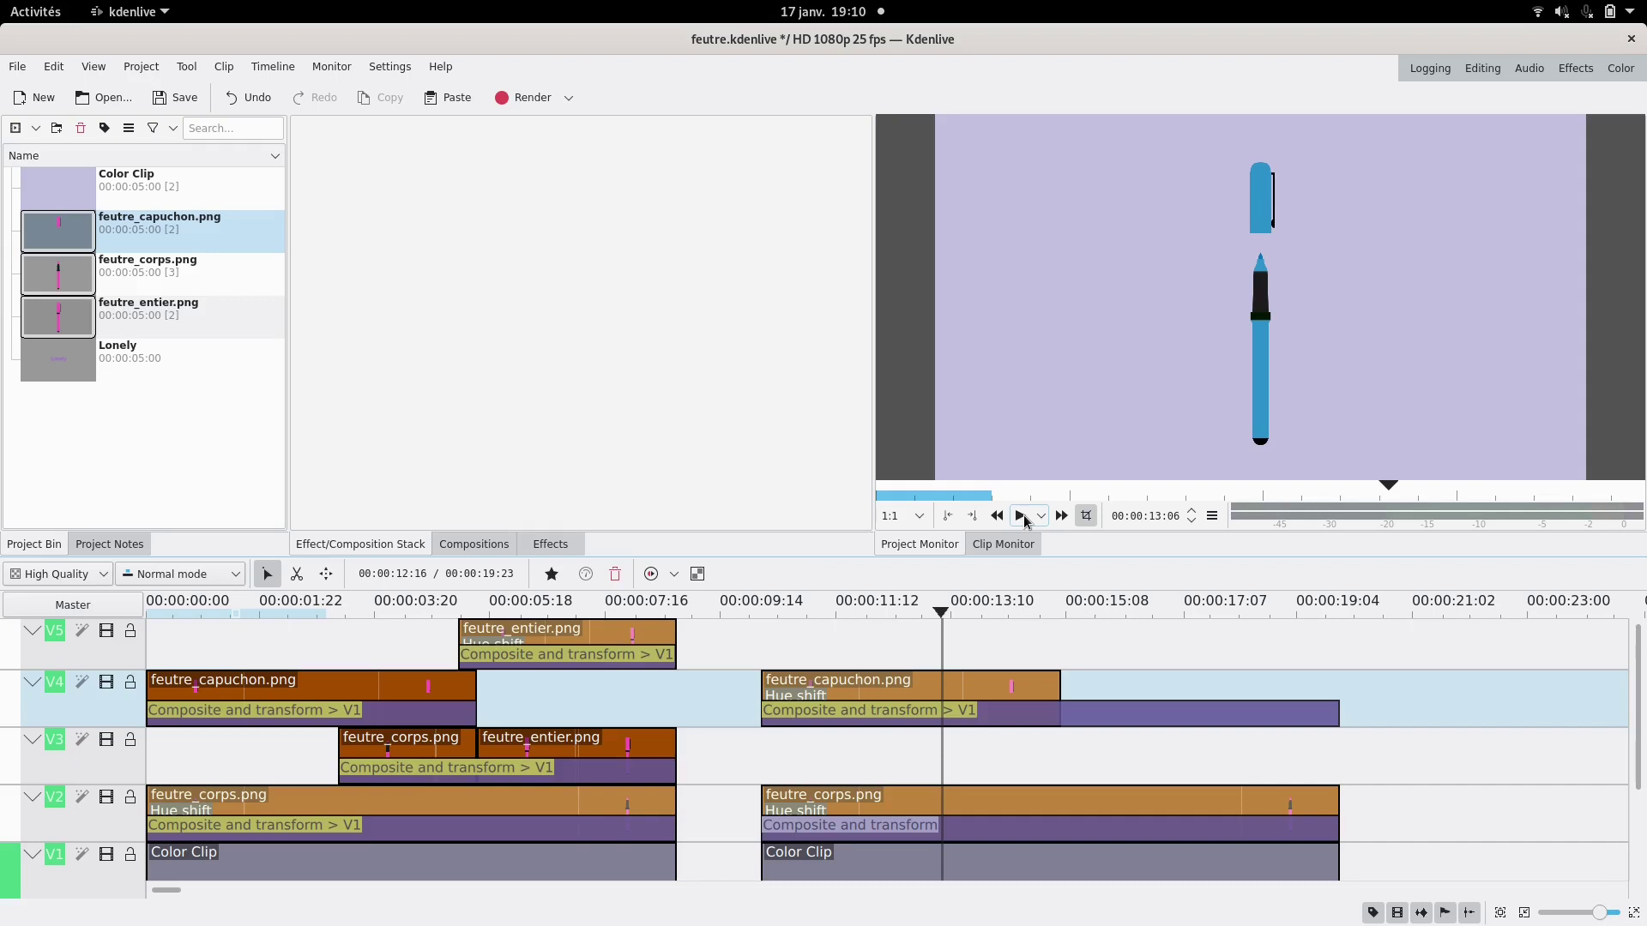
# - Turn the cap green with Hue shift 186 and add another feutre_corps.png clip on V3
pyautogui.click(934, 682)
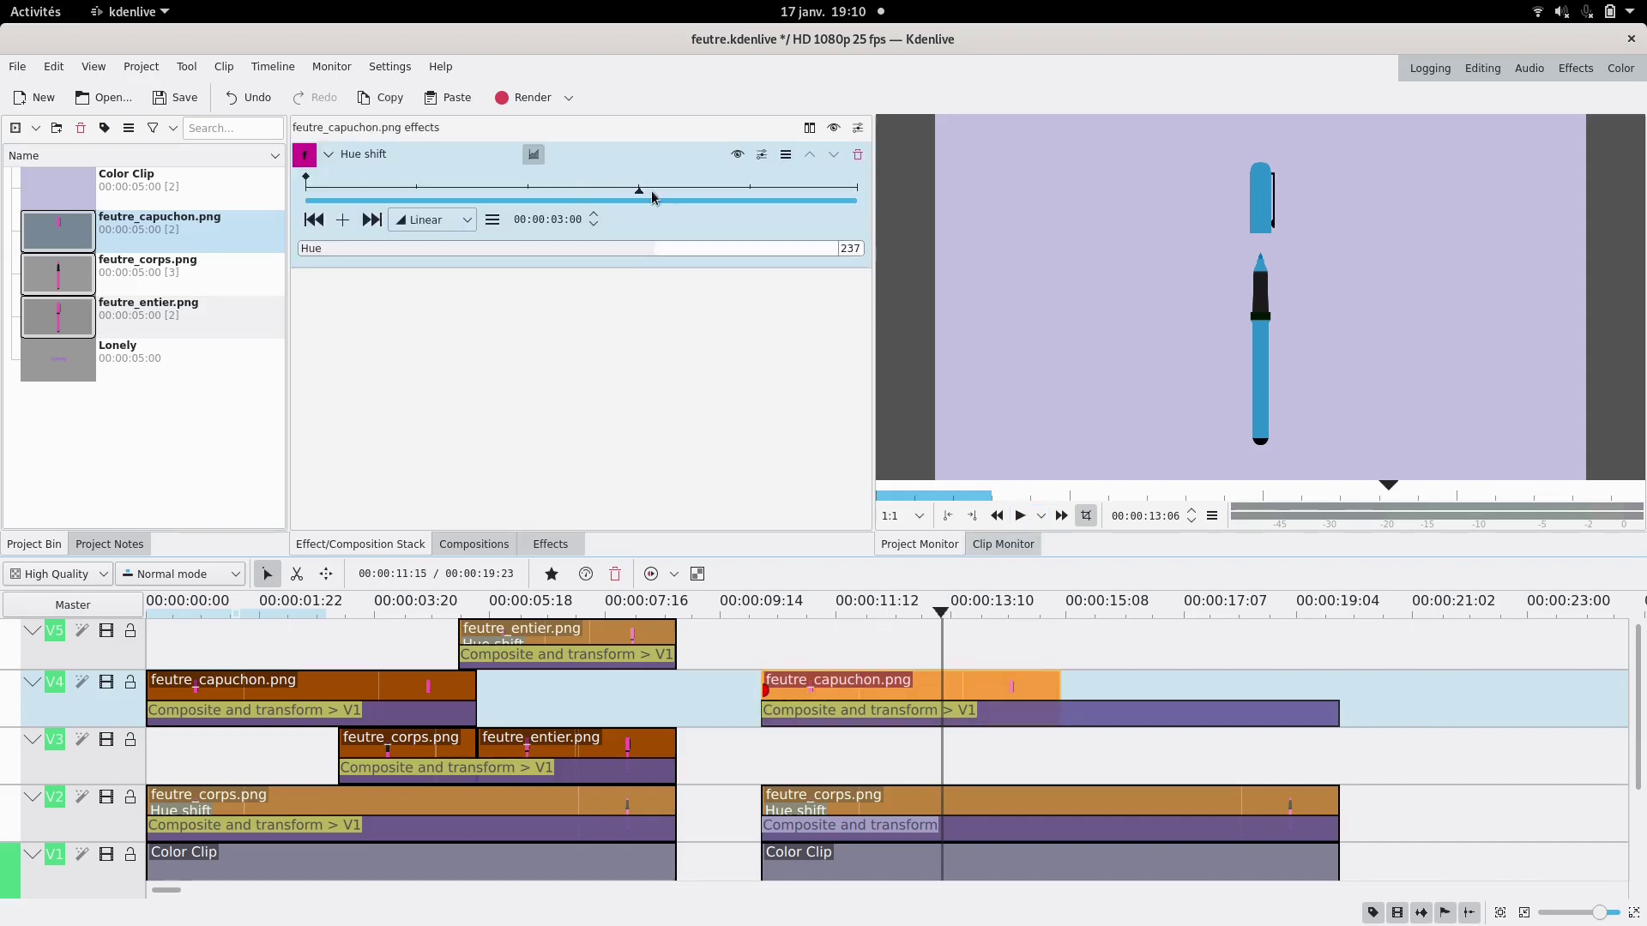
pyautogui.click(693, 256)
pyautogui.click(591, 254)
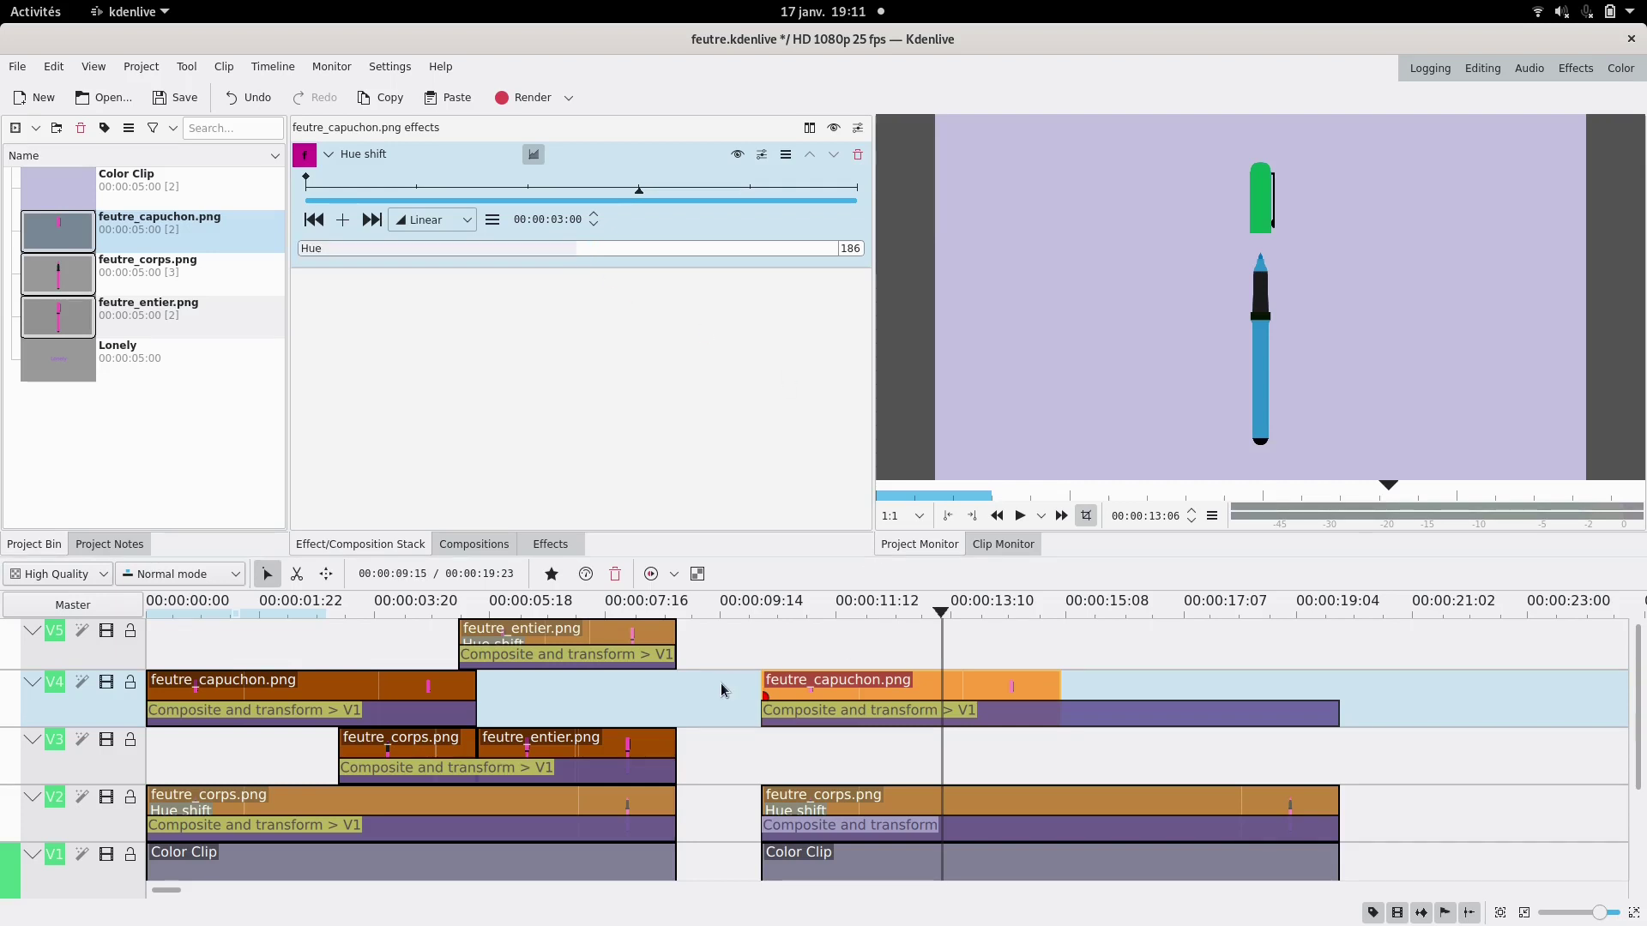
pyautogui.click(77, 279)
pyautogui.moveTo(65, 276); pyautogui.dragTo(943, 751)
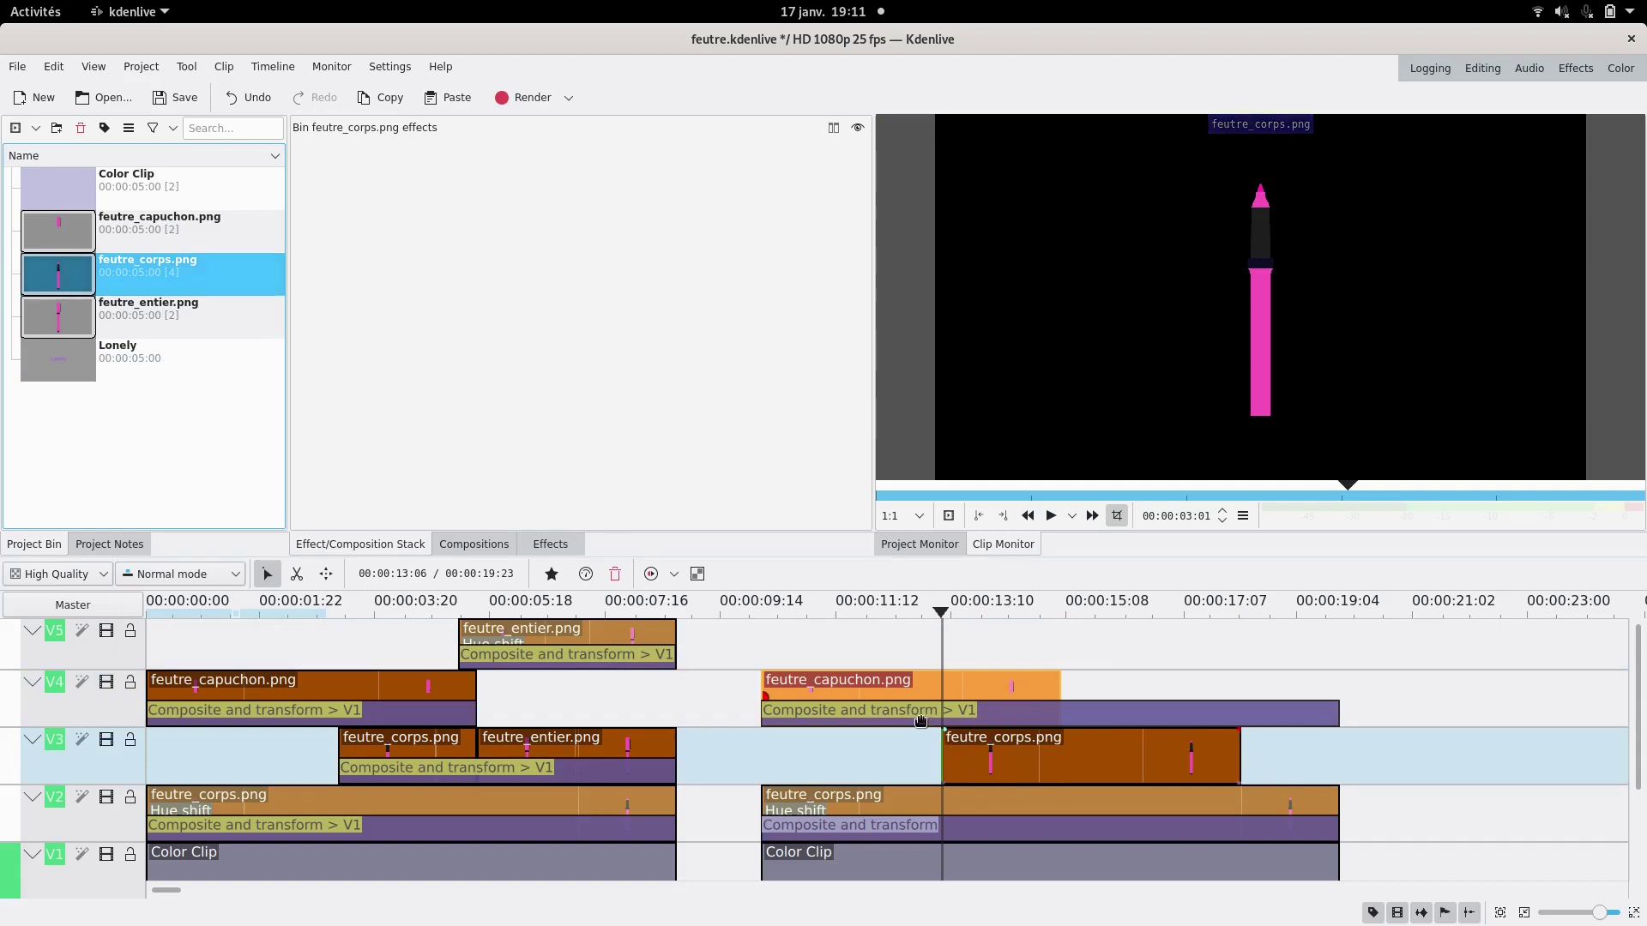
# - Copy the cap's hue shift onto the new V3 body clip to make it green
pyautogui.click(886, 654)
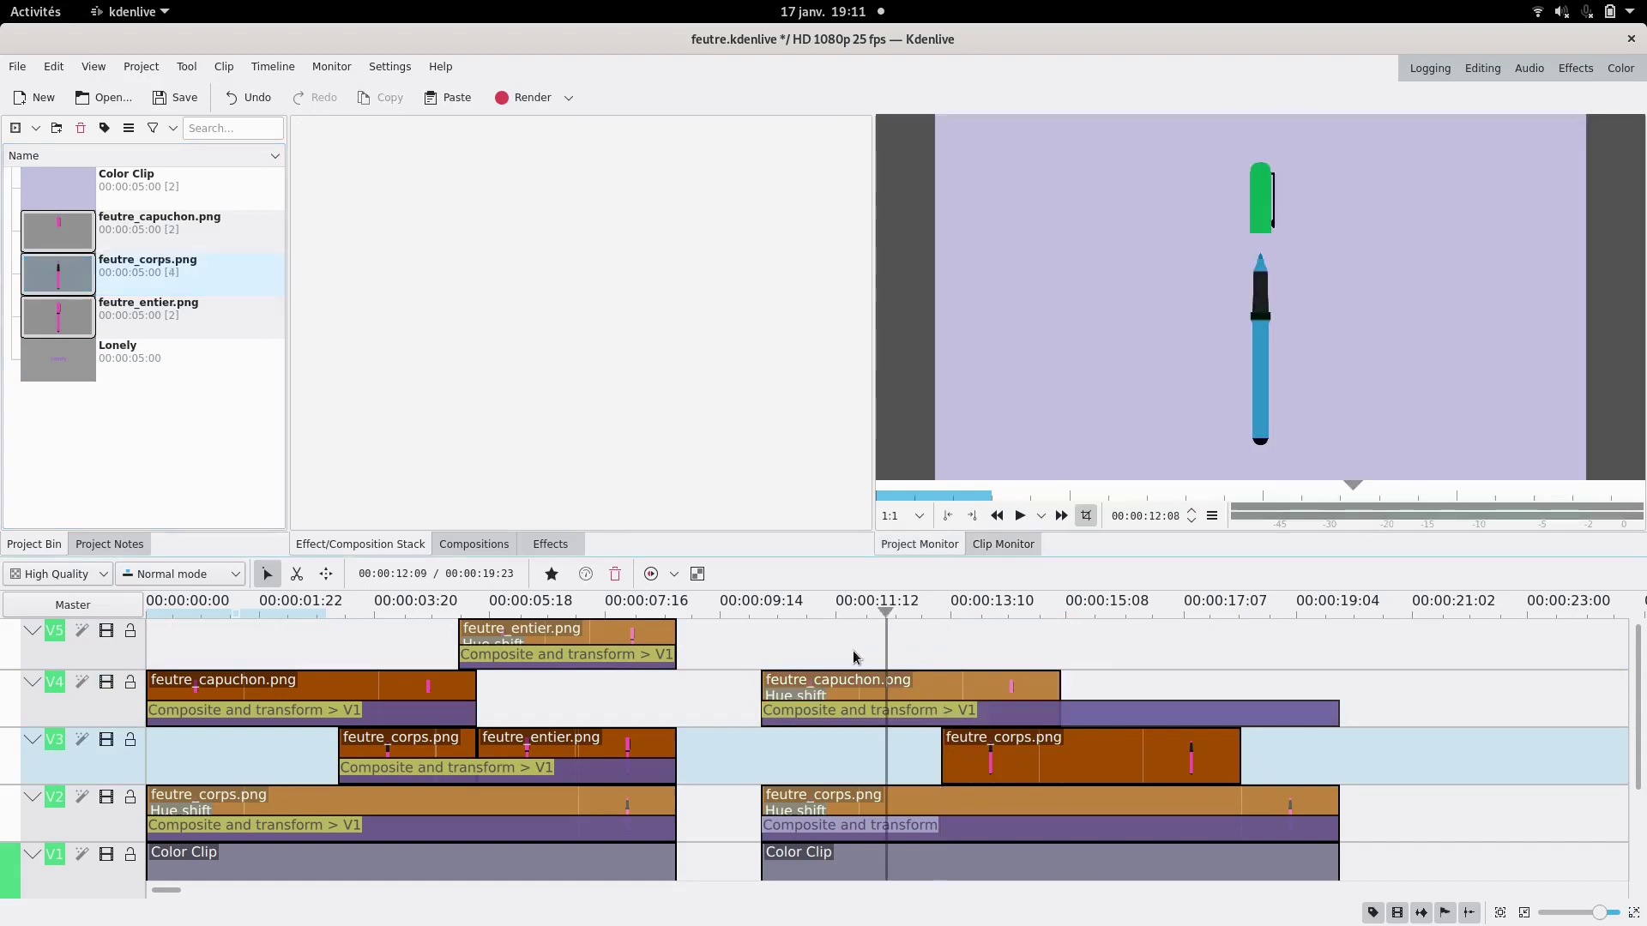
pyautogui.moveTo(844, 650); pyautogui.dragTo(928, 645)
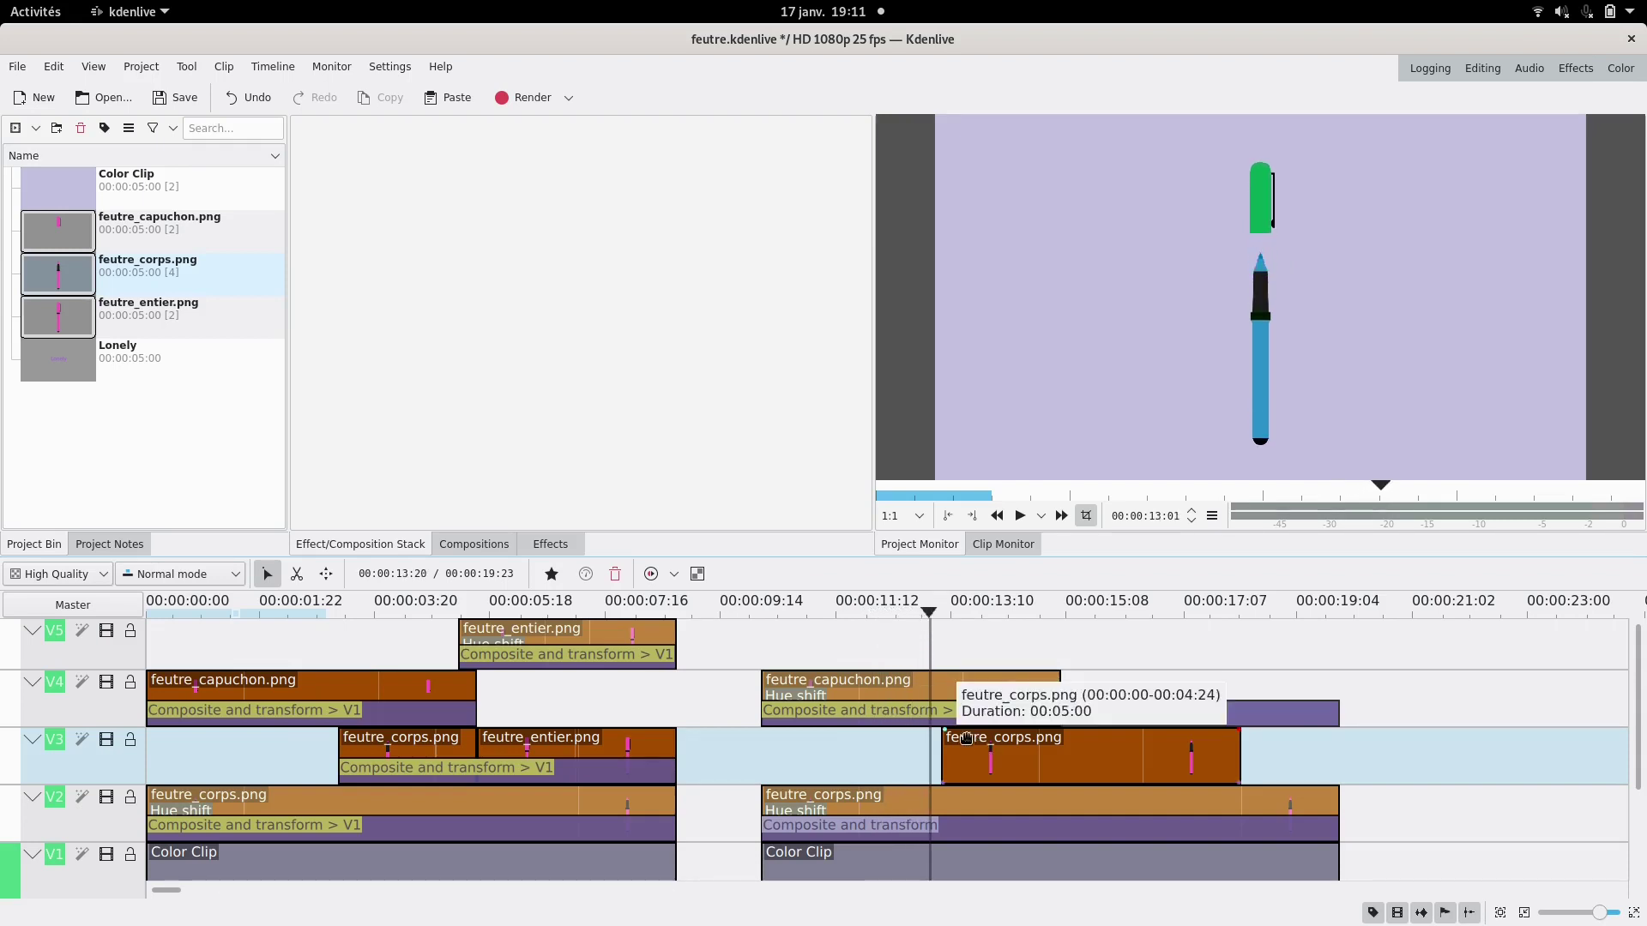
pyautogui.click(936, 693)
pyautogui.moveTo(611, 156); pyautogui.dragTo(1006, 755)
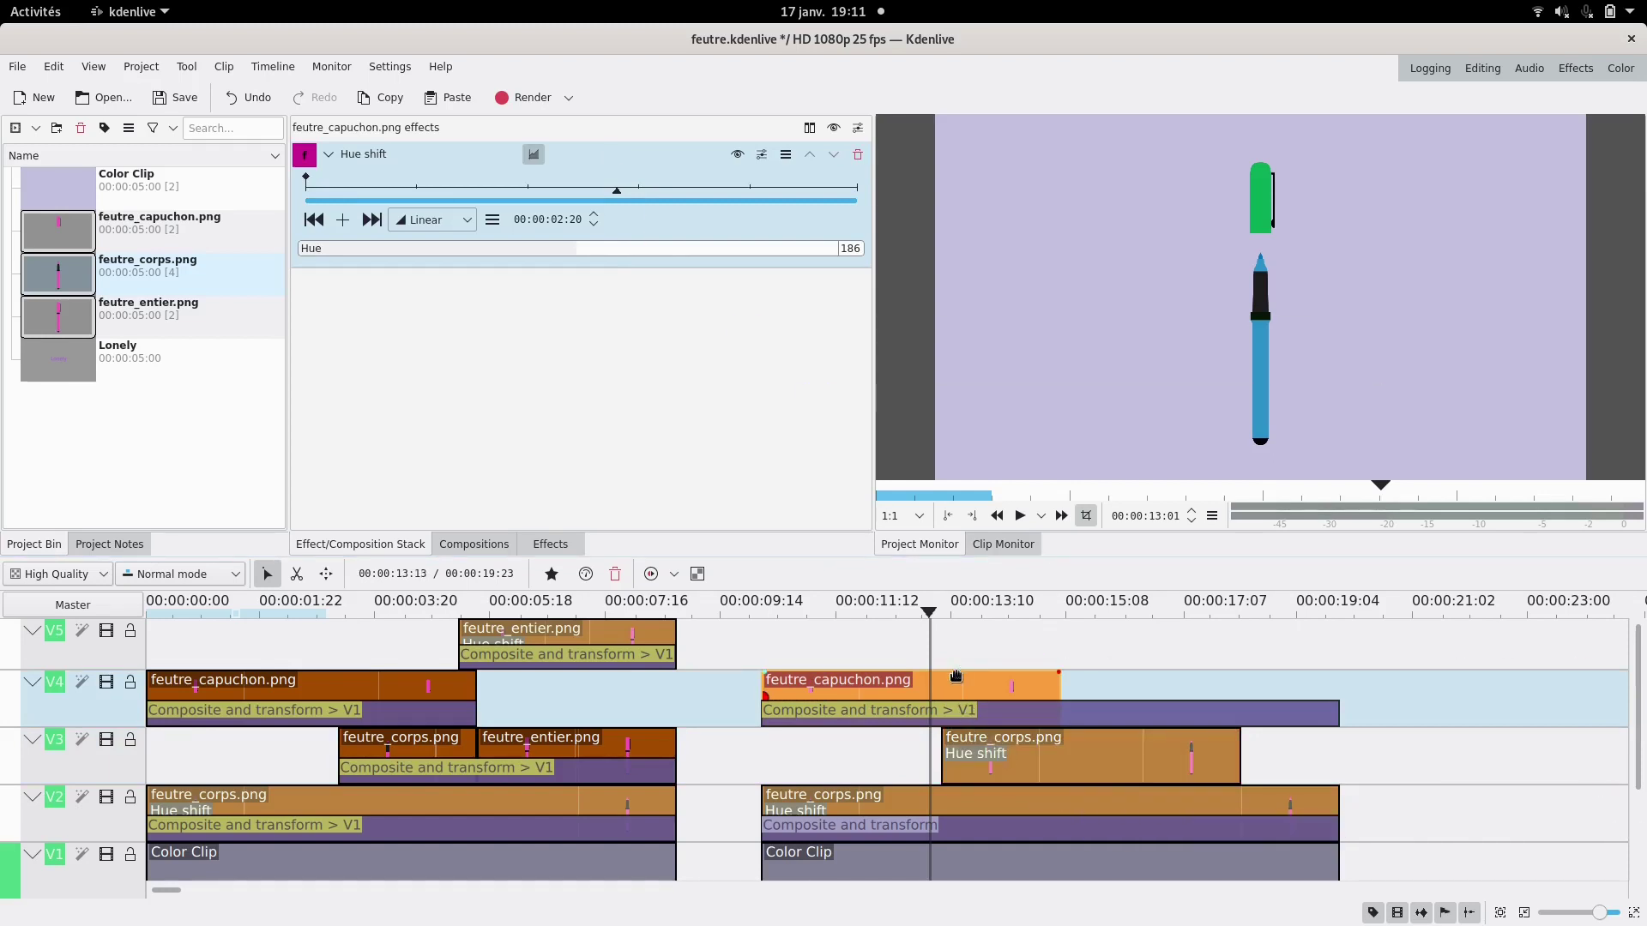
pyautogui.moveTo(933, 656); pyautogui.dragTo(964, 654)
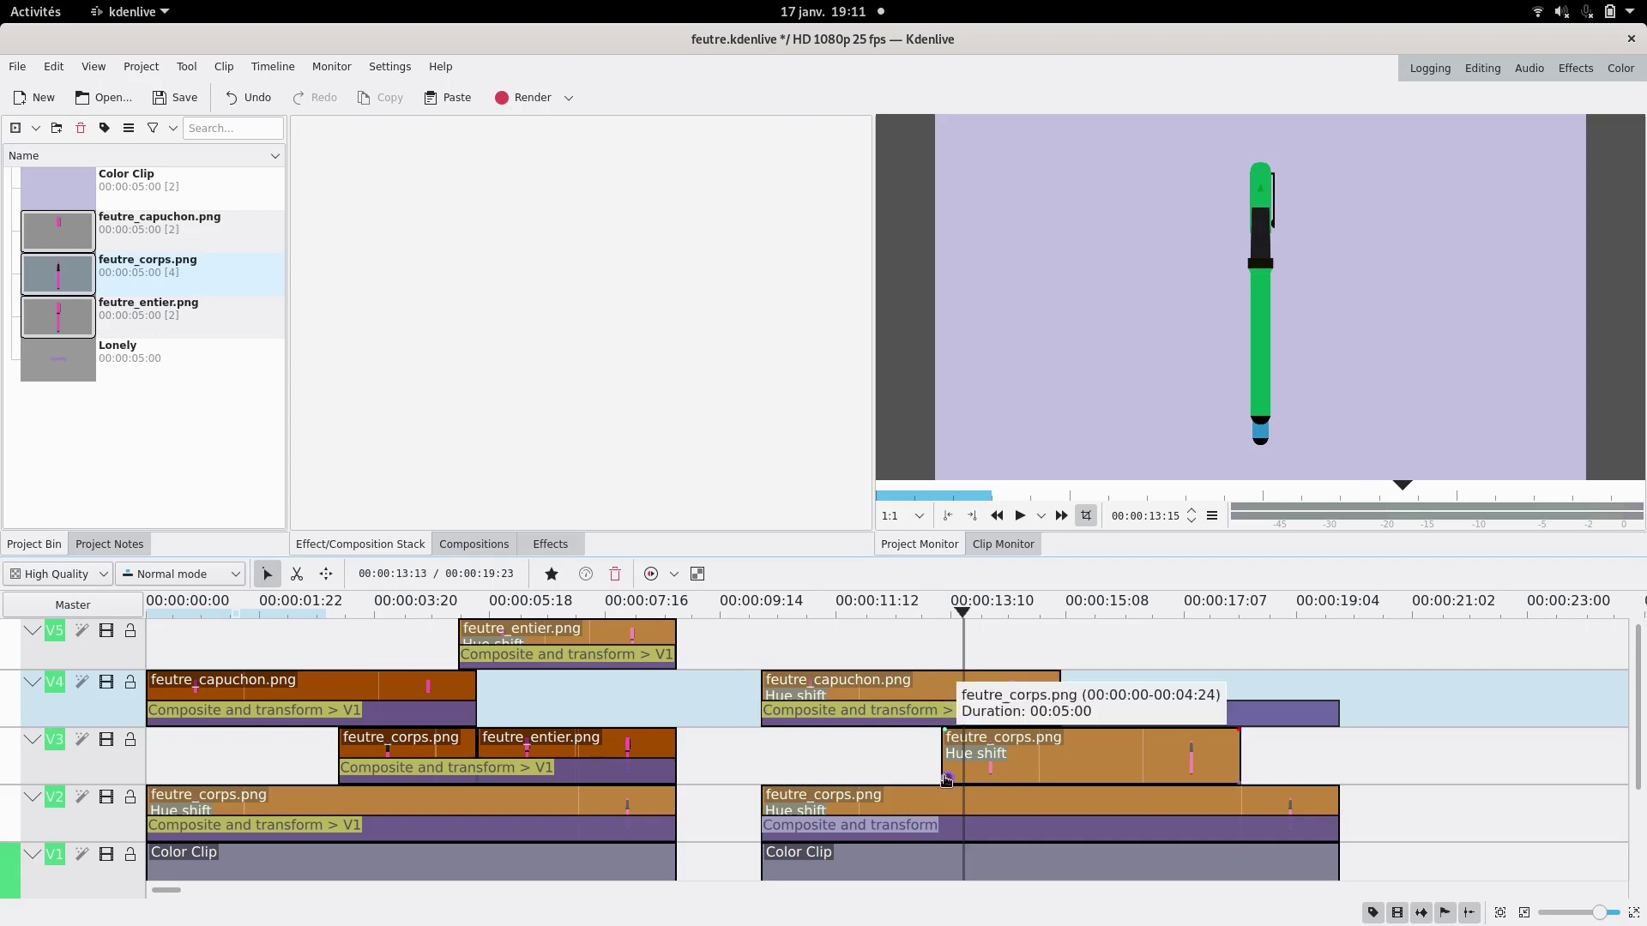
# - Add a full-length Composite and transform to the body clip, onto V1 at 80% size
pyautogui.click(947, 788)
pyautogui.moveTo(1117, 780); pyautogui.dragTo(1241, 781)
pyautogui.click(378, 128)
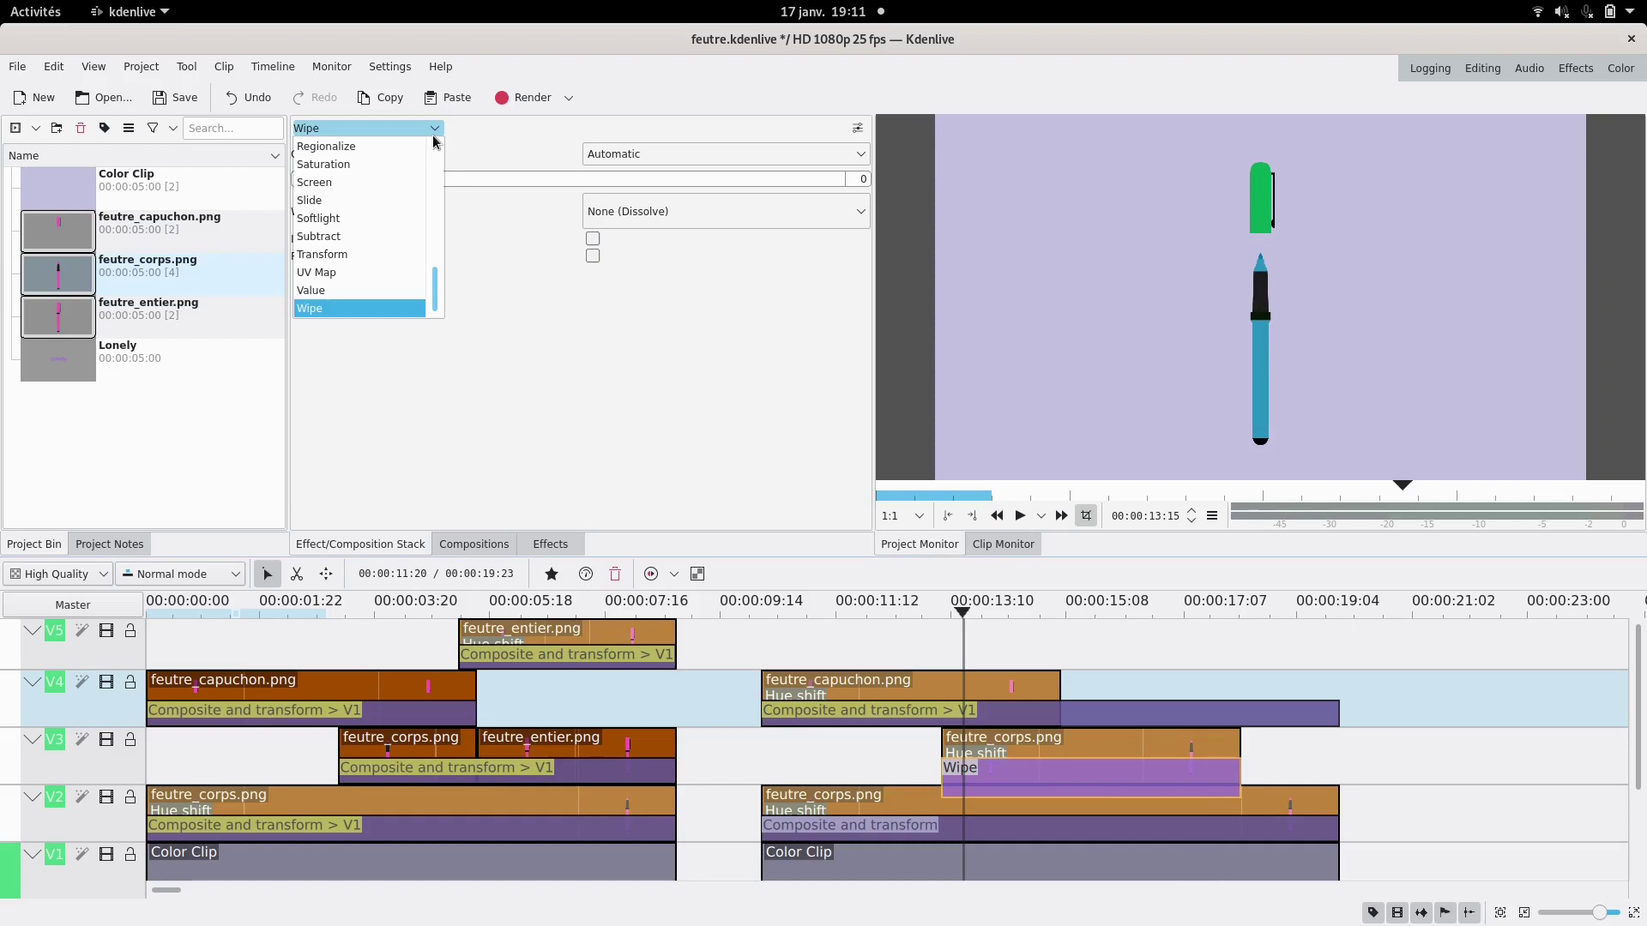
pyautogui.scroll(7, 373, 208)
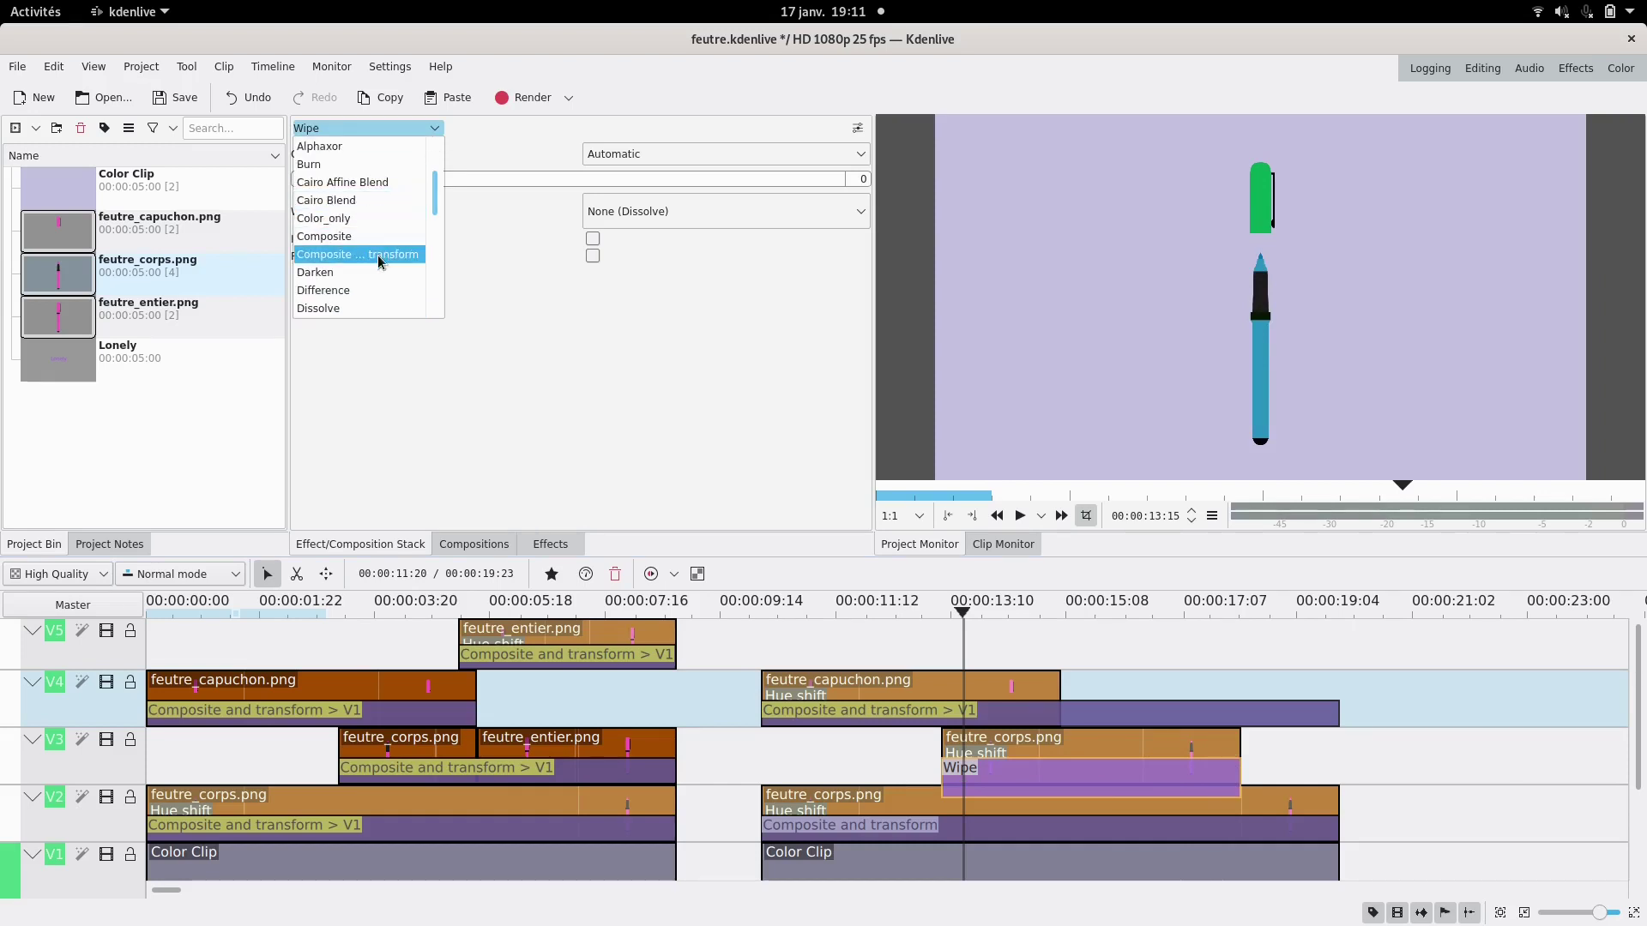
pyautogui.click(369, 254)
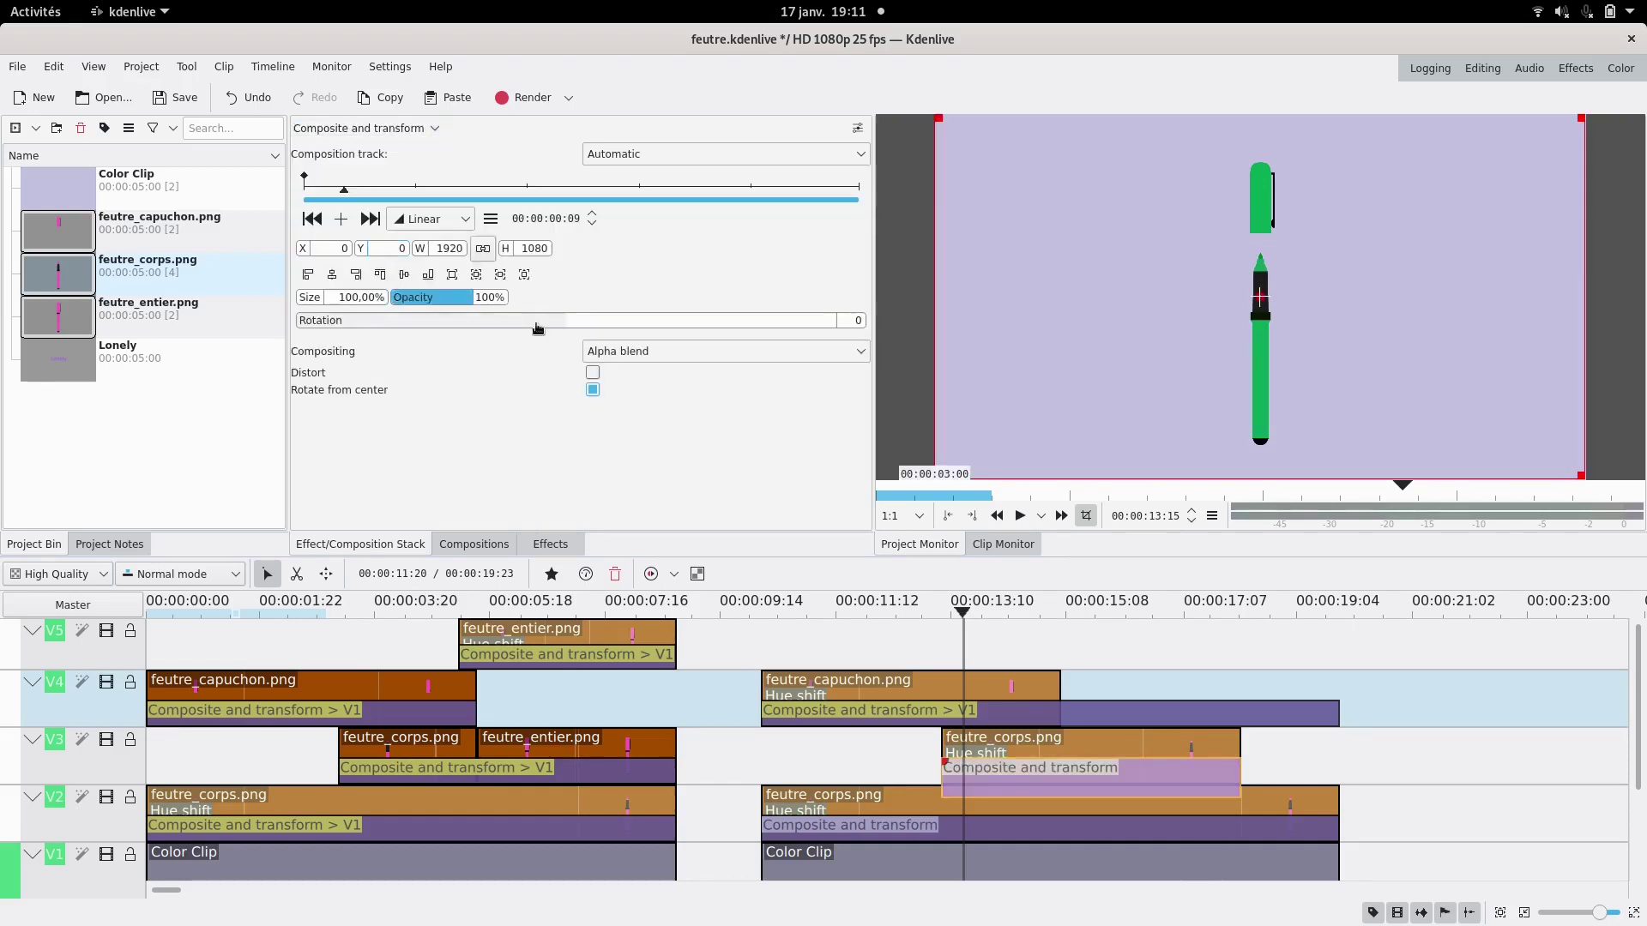
pyautogui.click(735, 154)
pyautogui.click(669, 213)
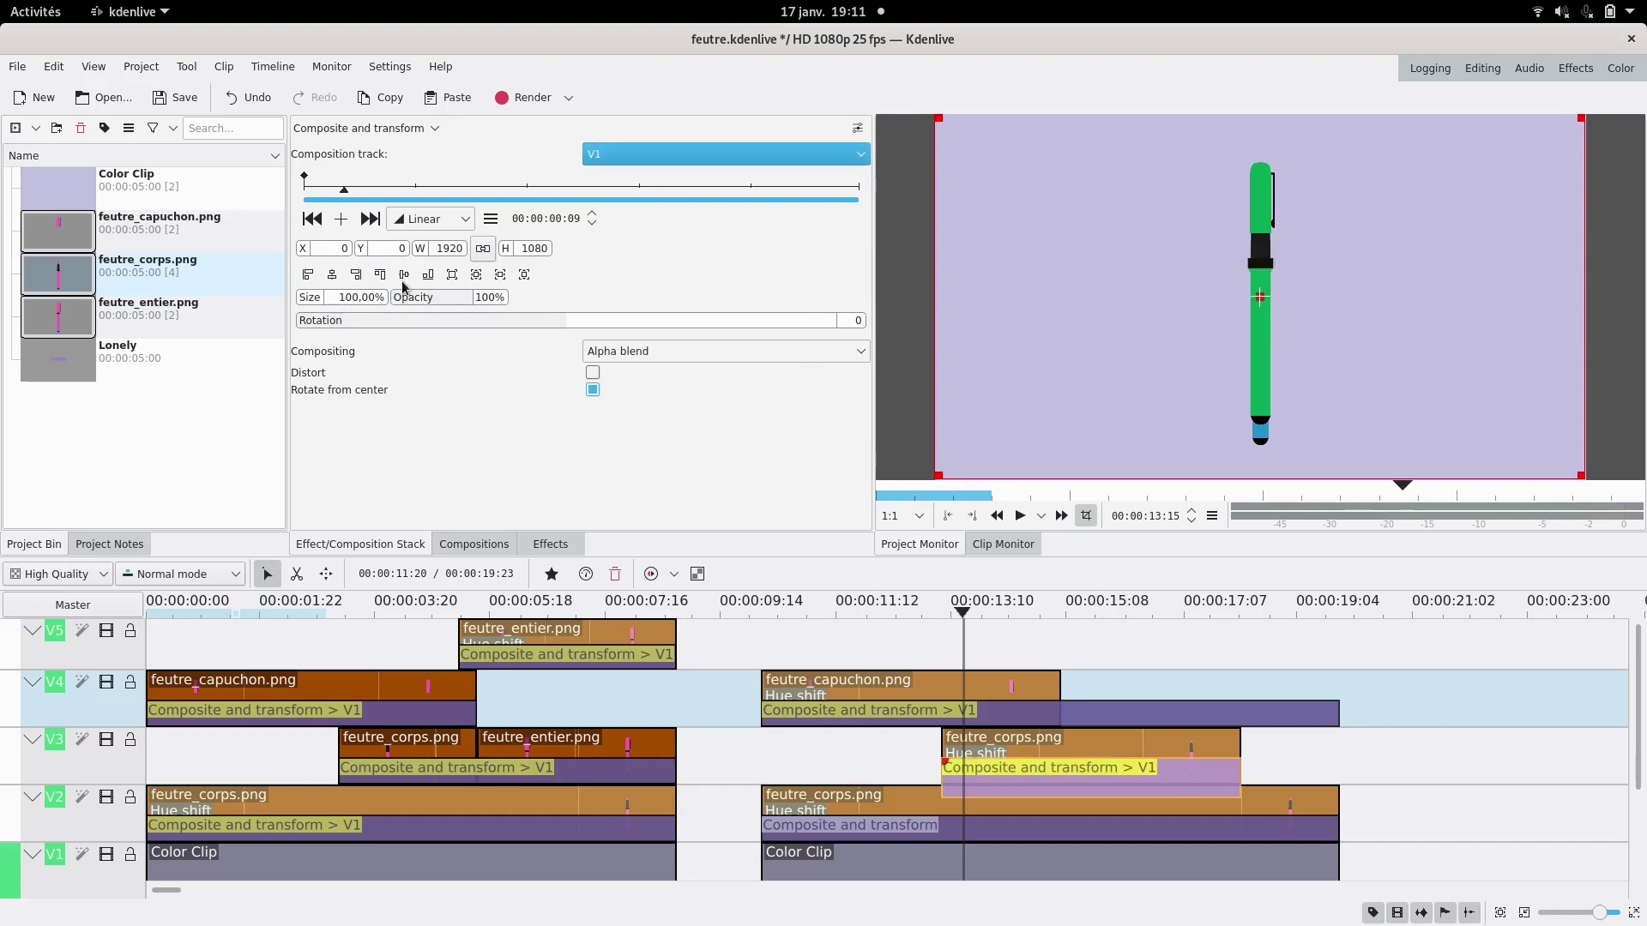
pyautogui.doubleClick(341, 297)
pyautogui.write('80')
pyautogui.press('Return')
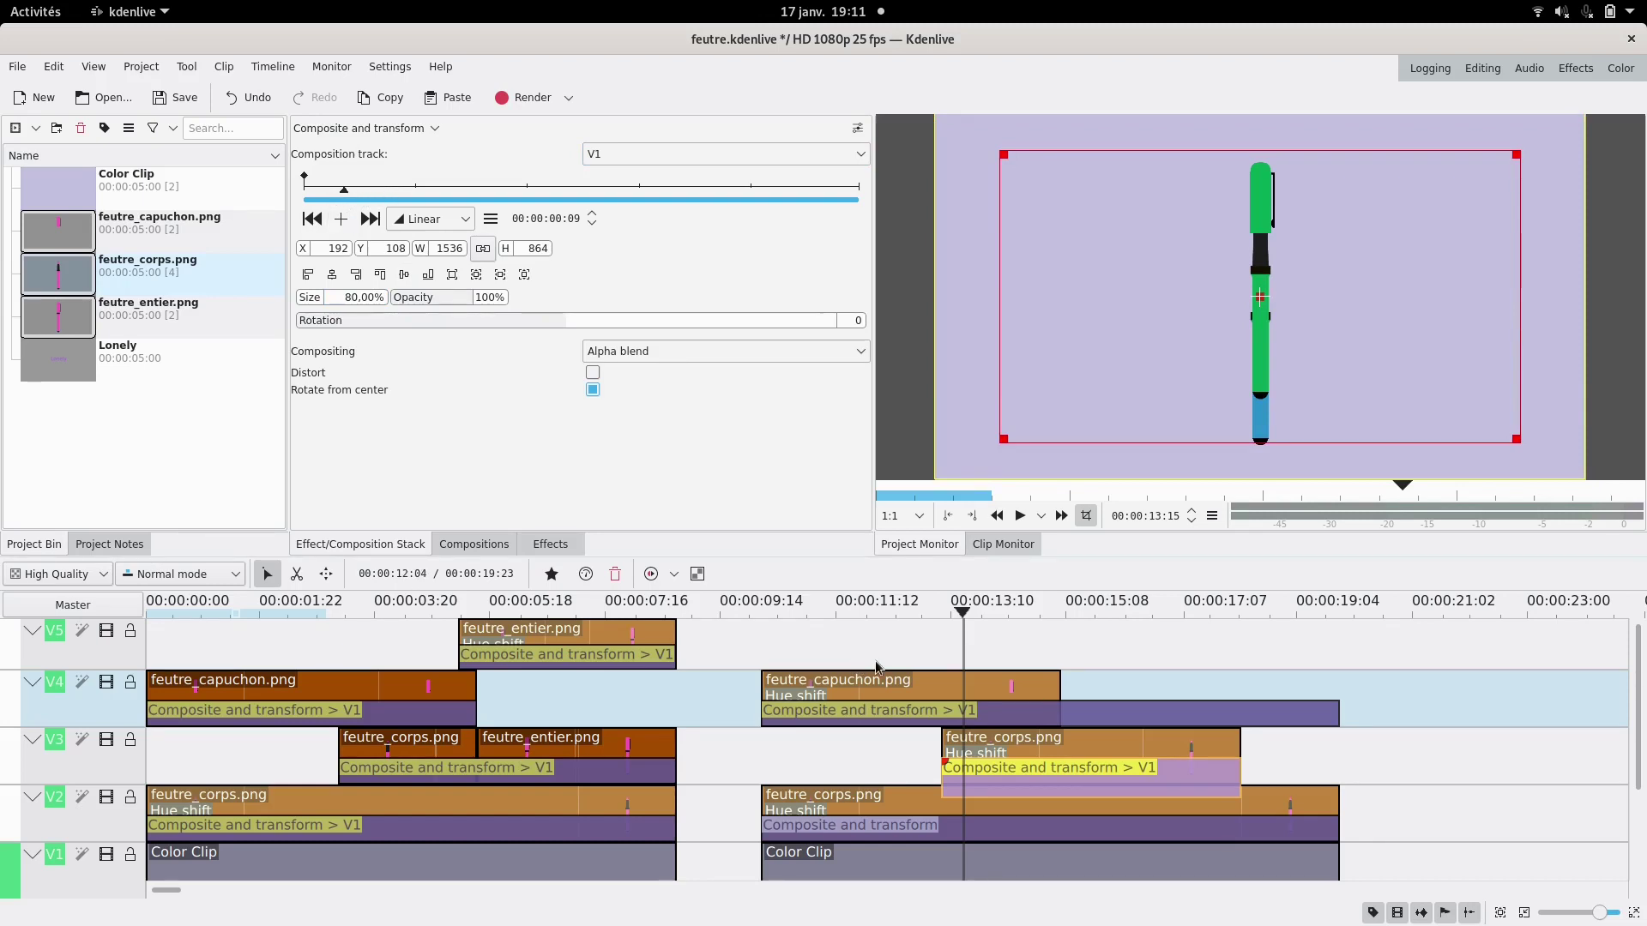
# - Lower the green marker body to Y 243 and add a keyframe at 00:00:00:20
pyautogui.click(1000, 828)
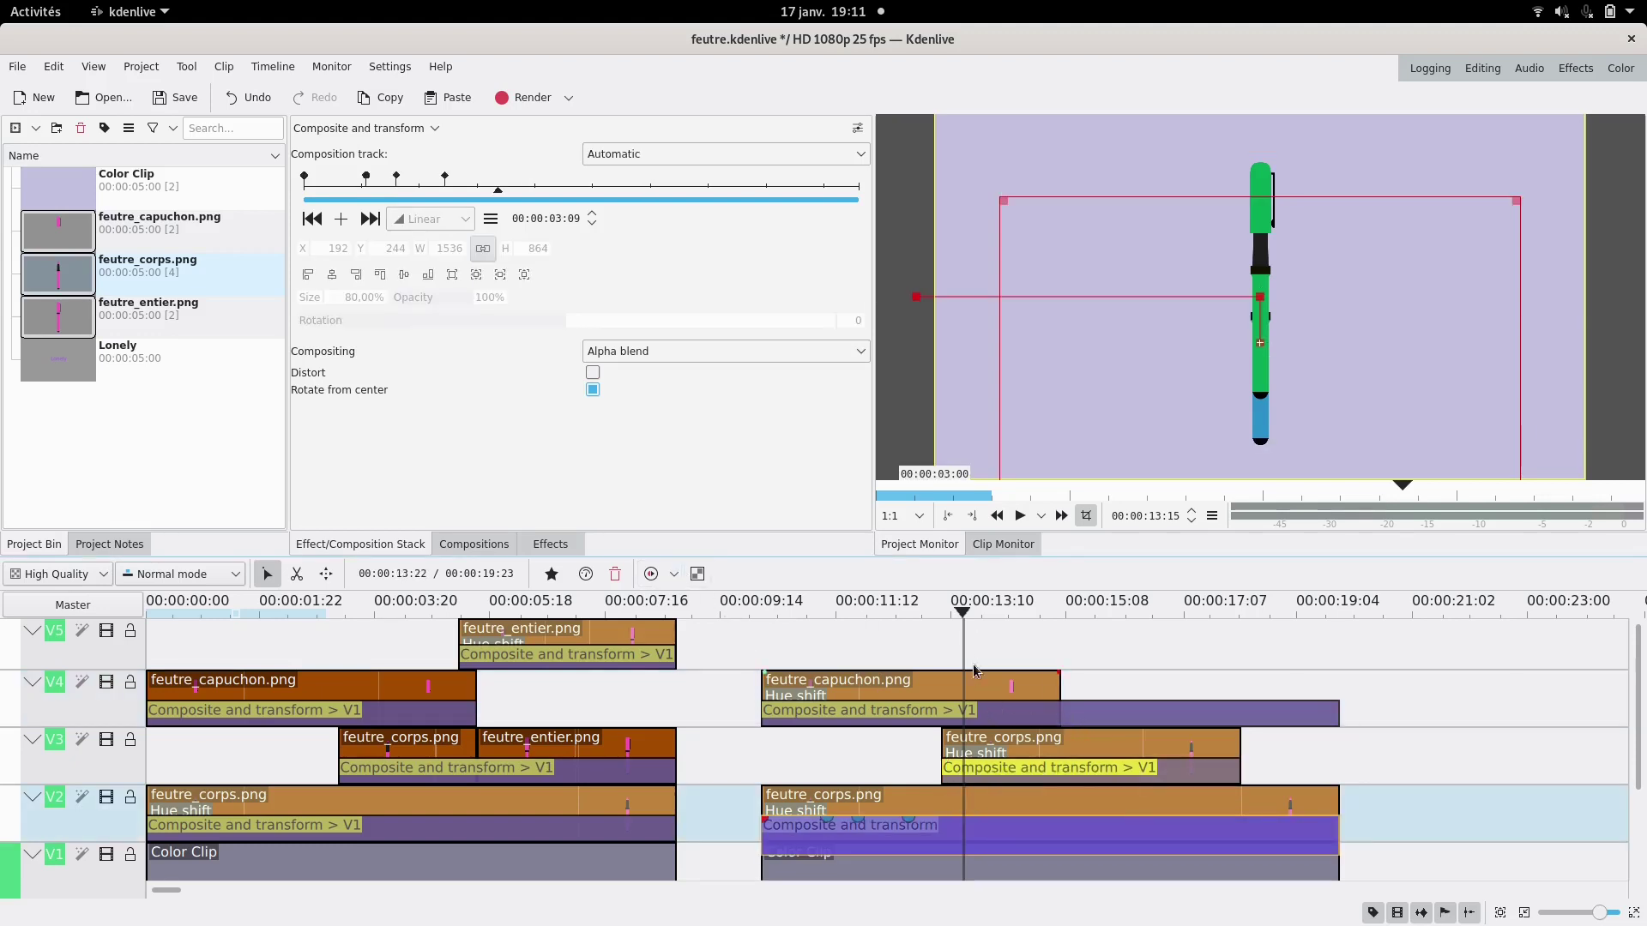
pyautogui.click(976, 770)
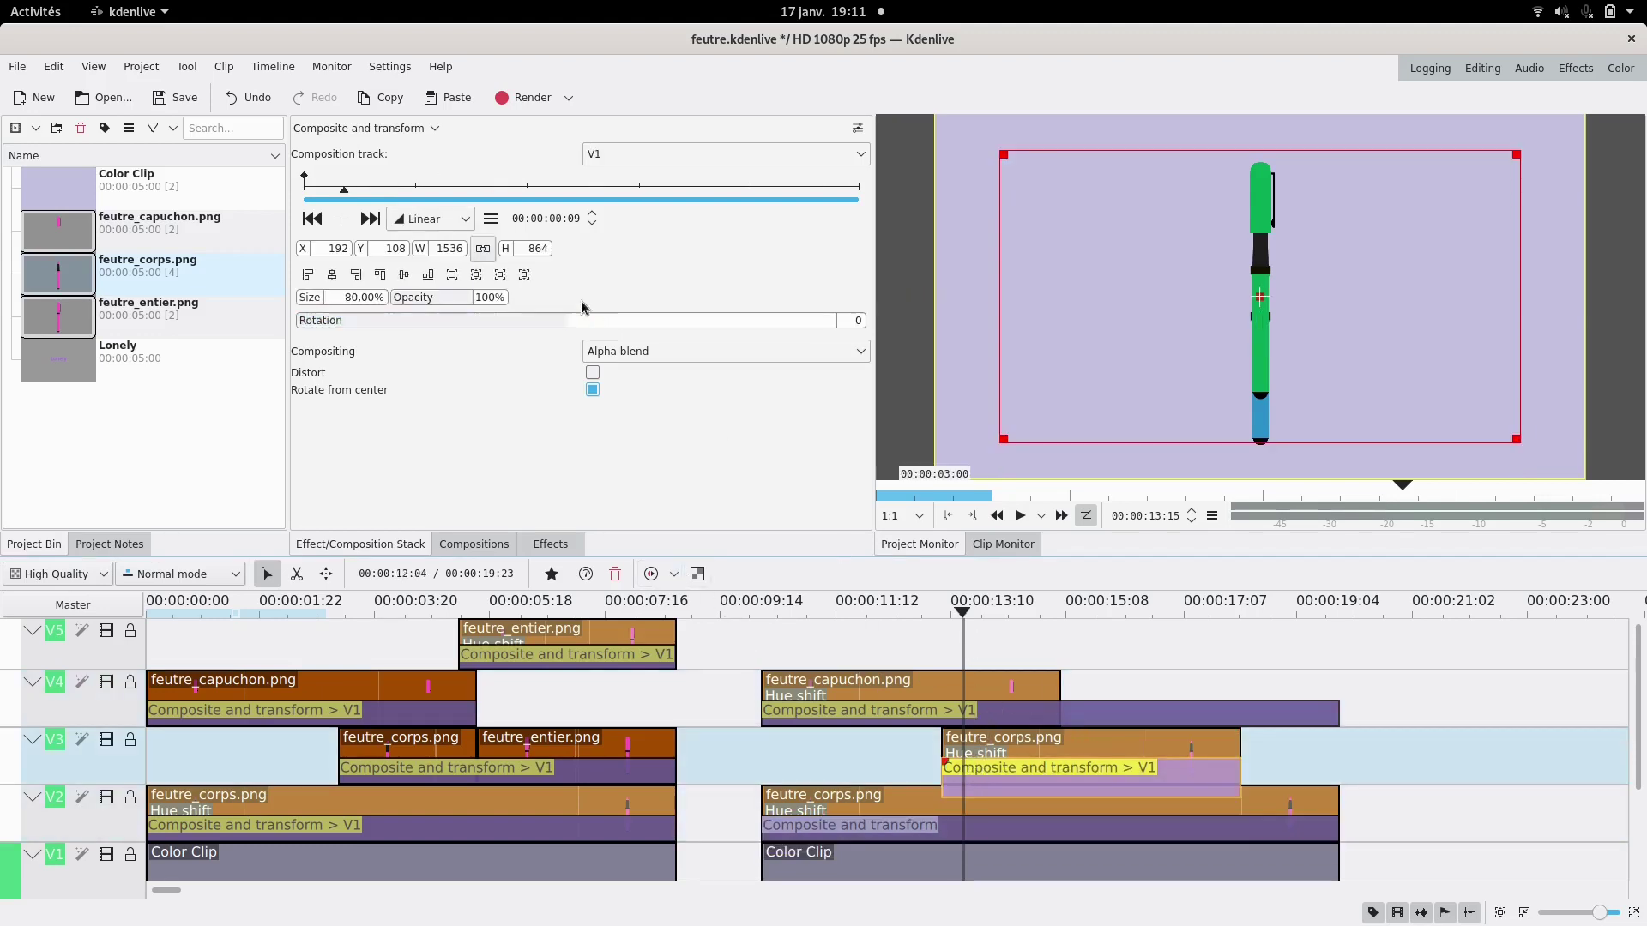
pyautogui.moveTo(364, 256); pyautogui.dragTo(486, 254)
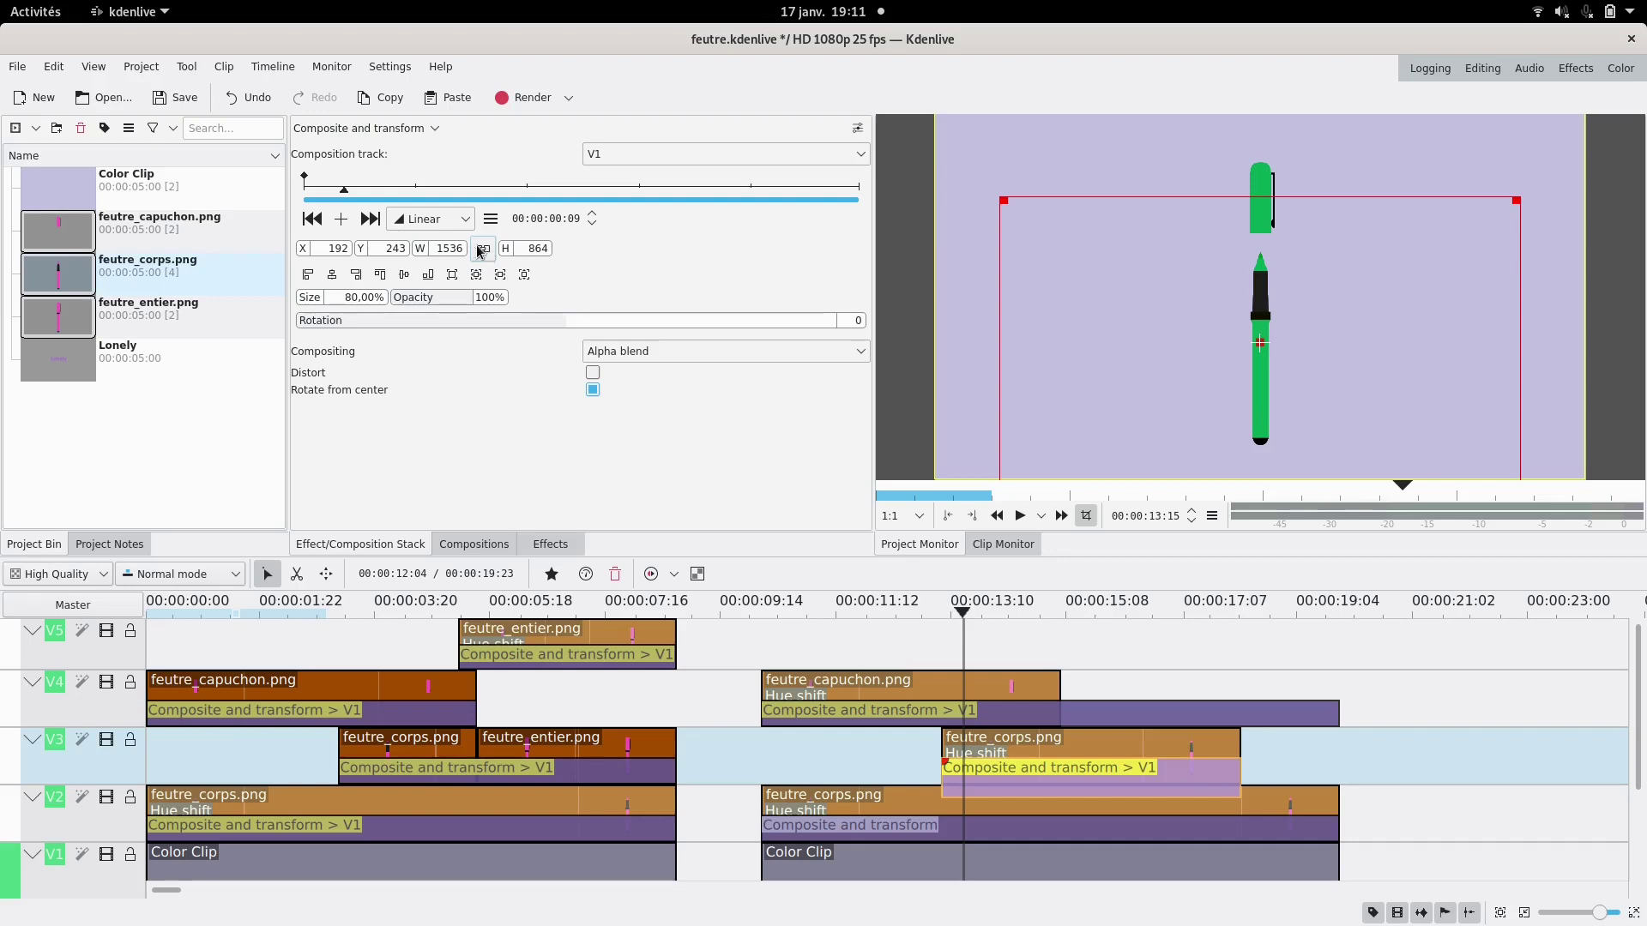
pyautogui.click(396, 192)
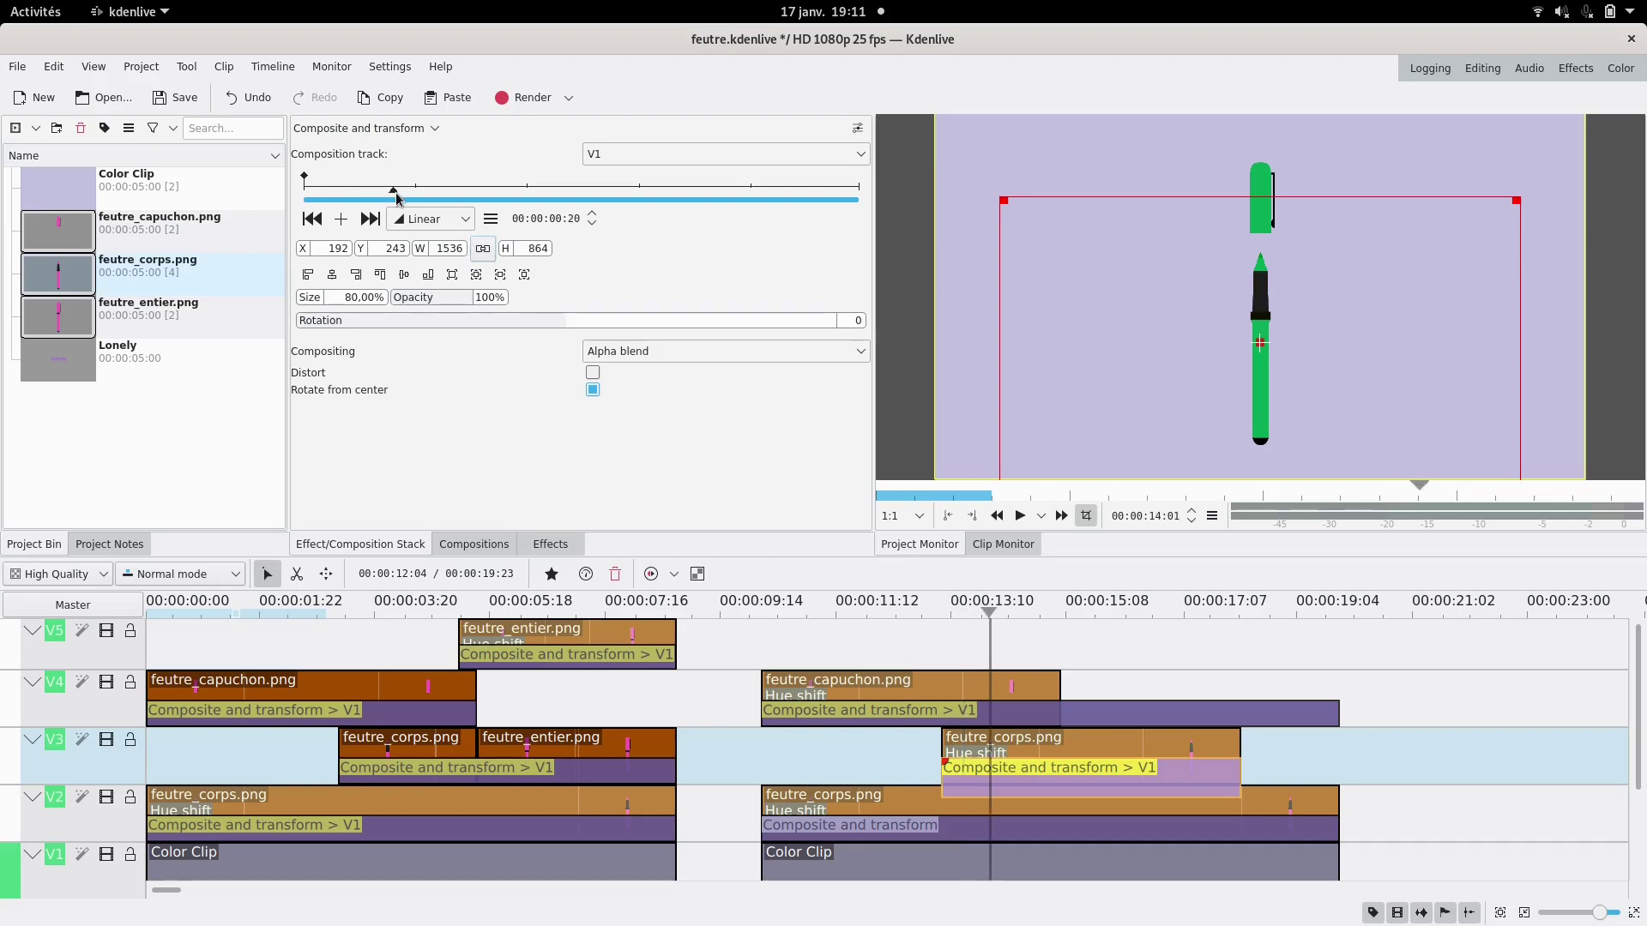
pyautogui.click(342, 220)
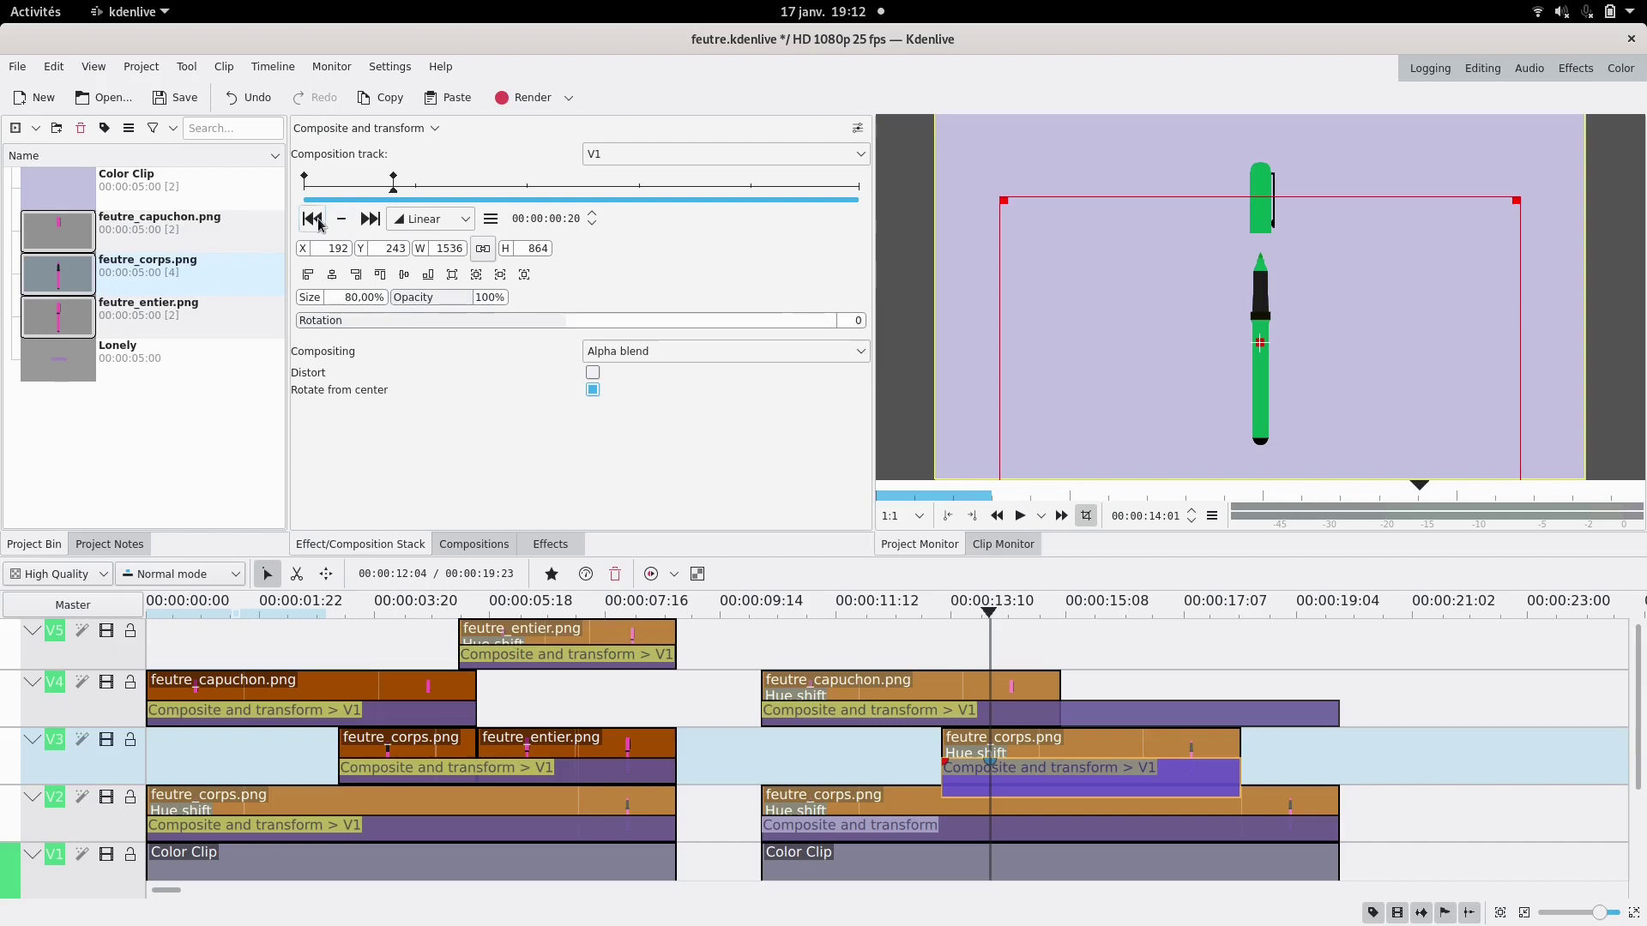
# - On the first keyframe, rotate the green body to 109° and park it off-screen at X -395, Y -529
pyautogui.click(314, 219)
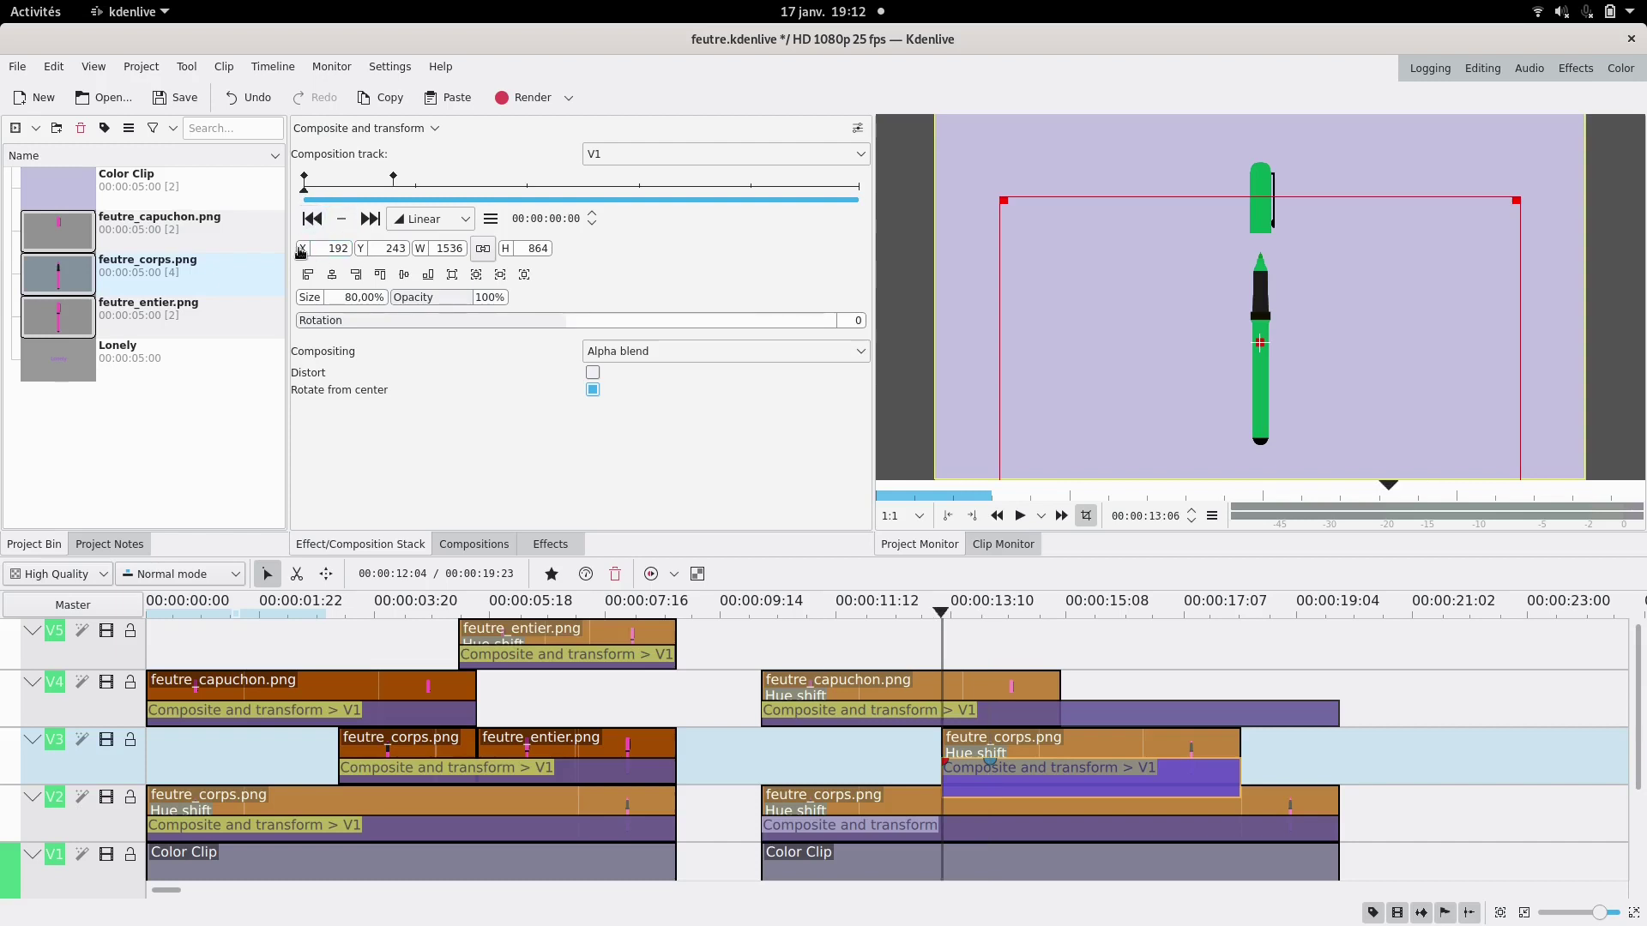
pyautogui.moveTo(301, 251); pyautogui.dragTo(180, 254)
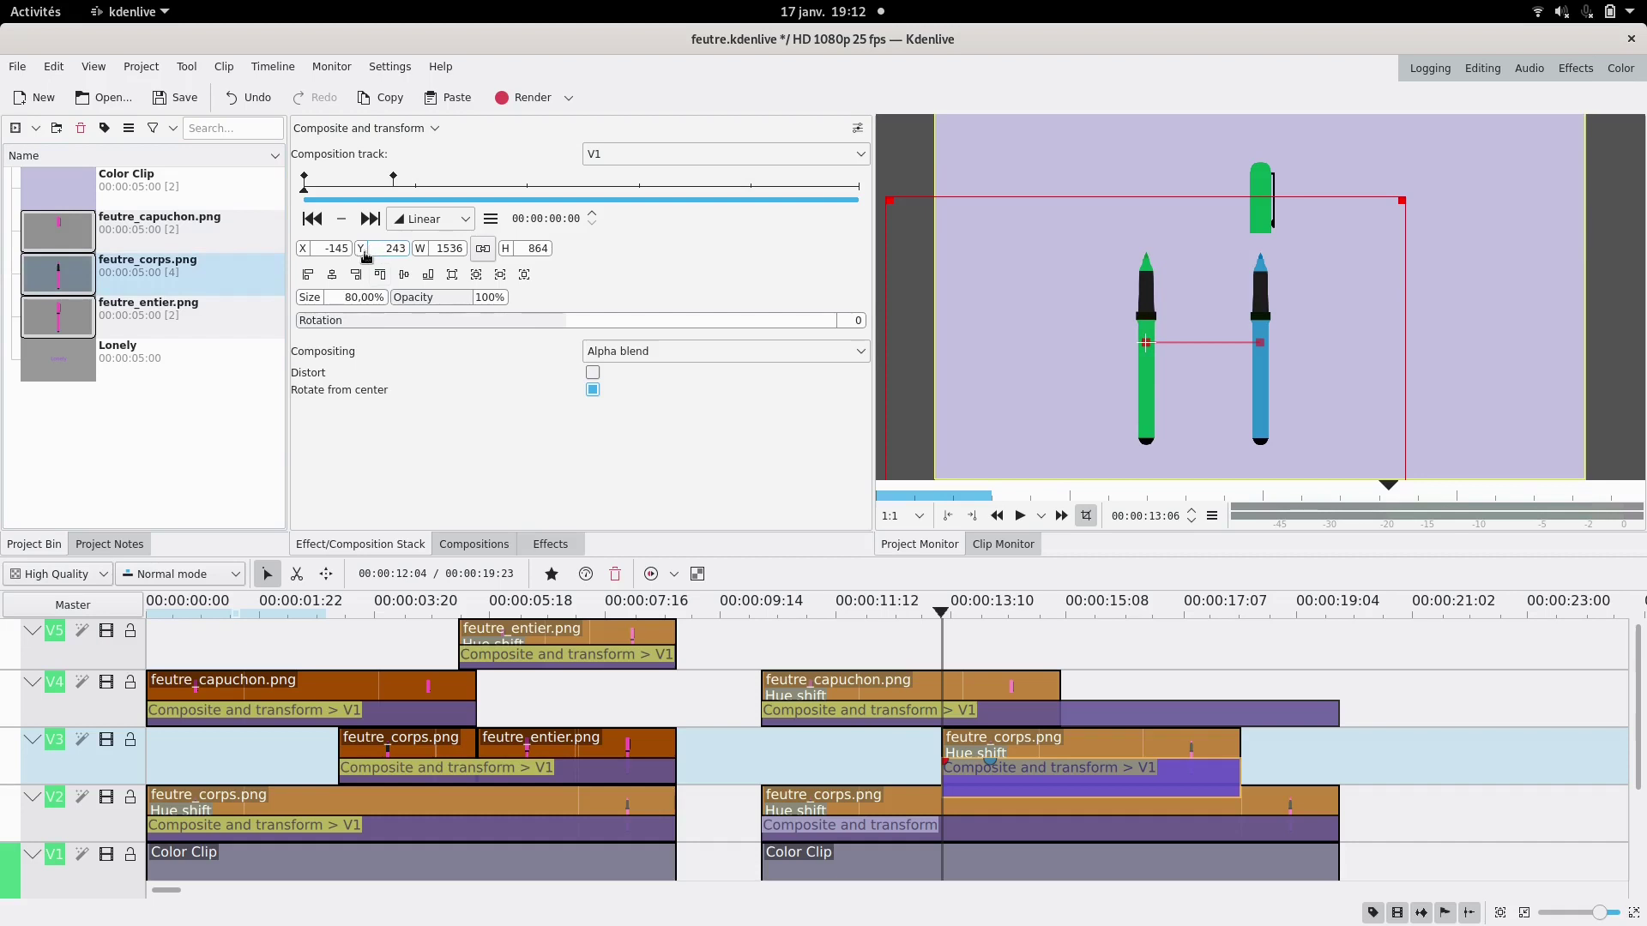
pyautogui.moveTo(365, 256); pyautogui.dragTo(194, 250)
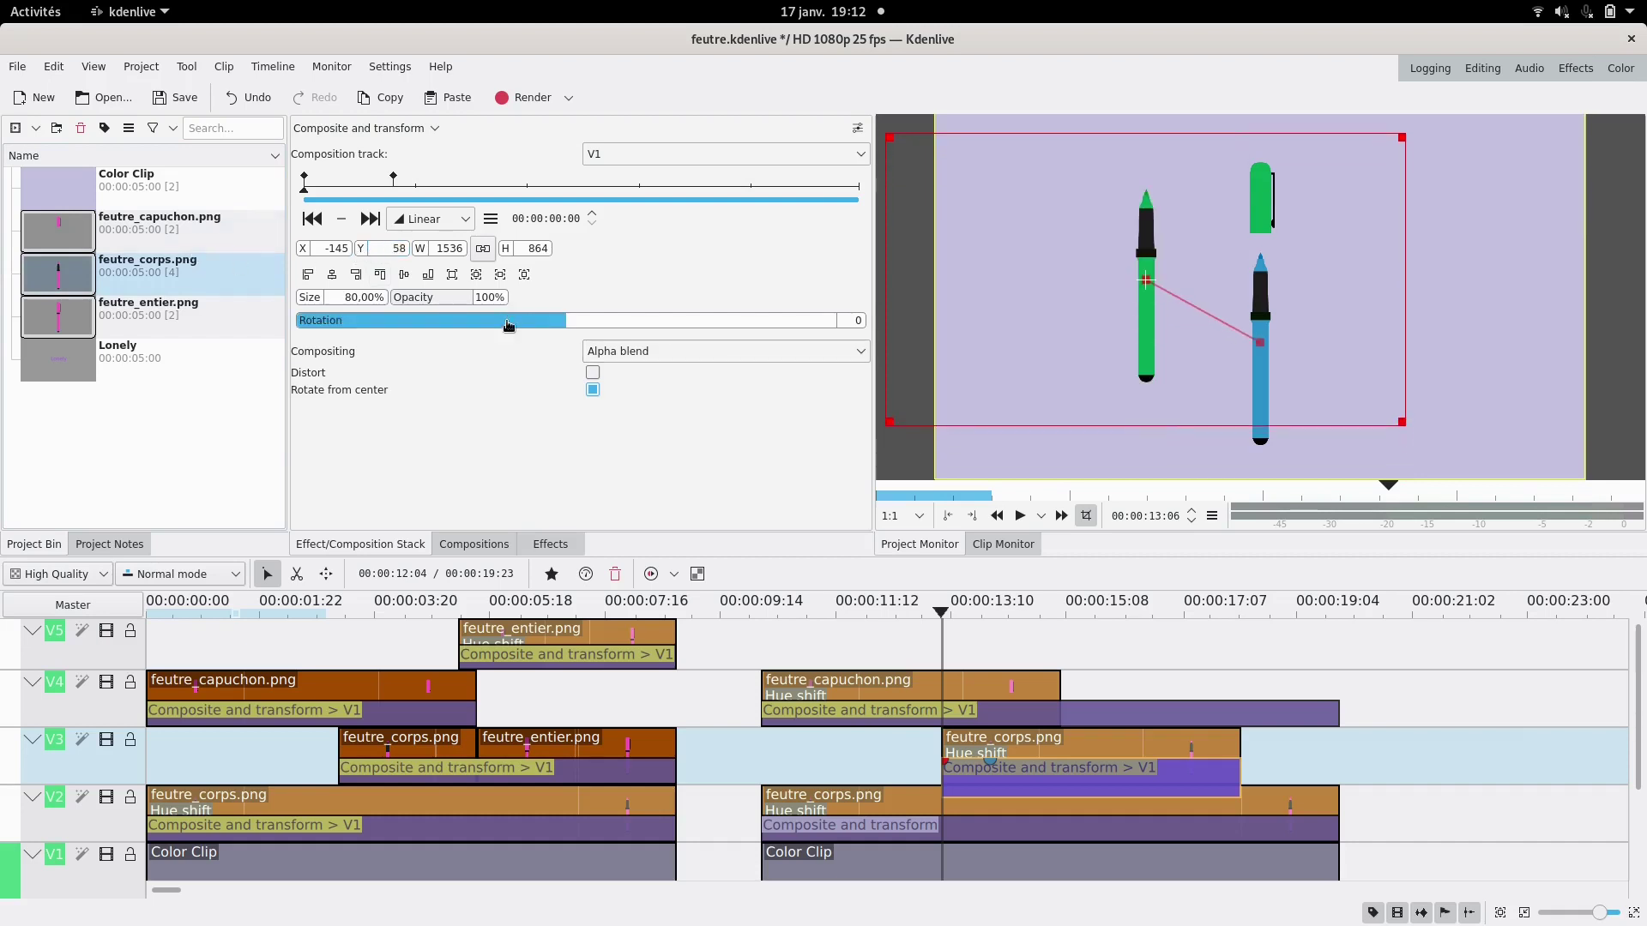
pyautogui.click(543, 326)
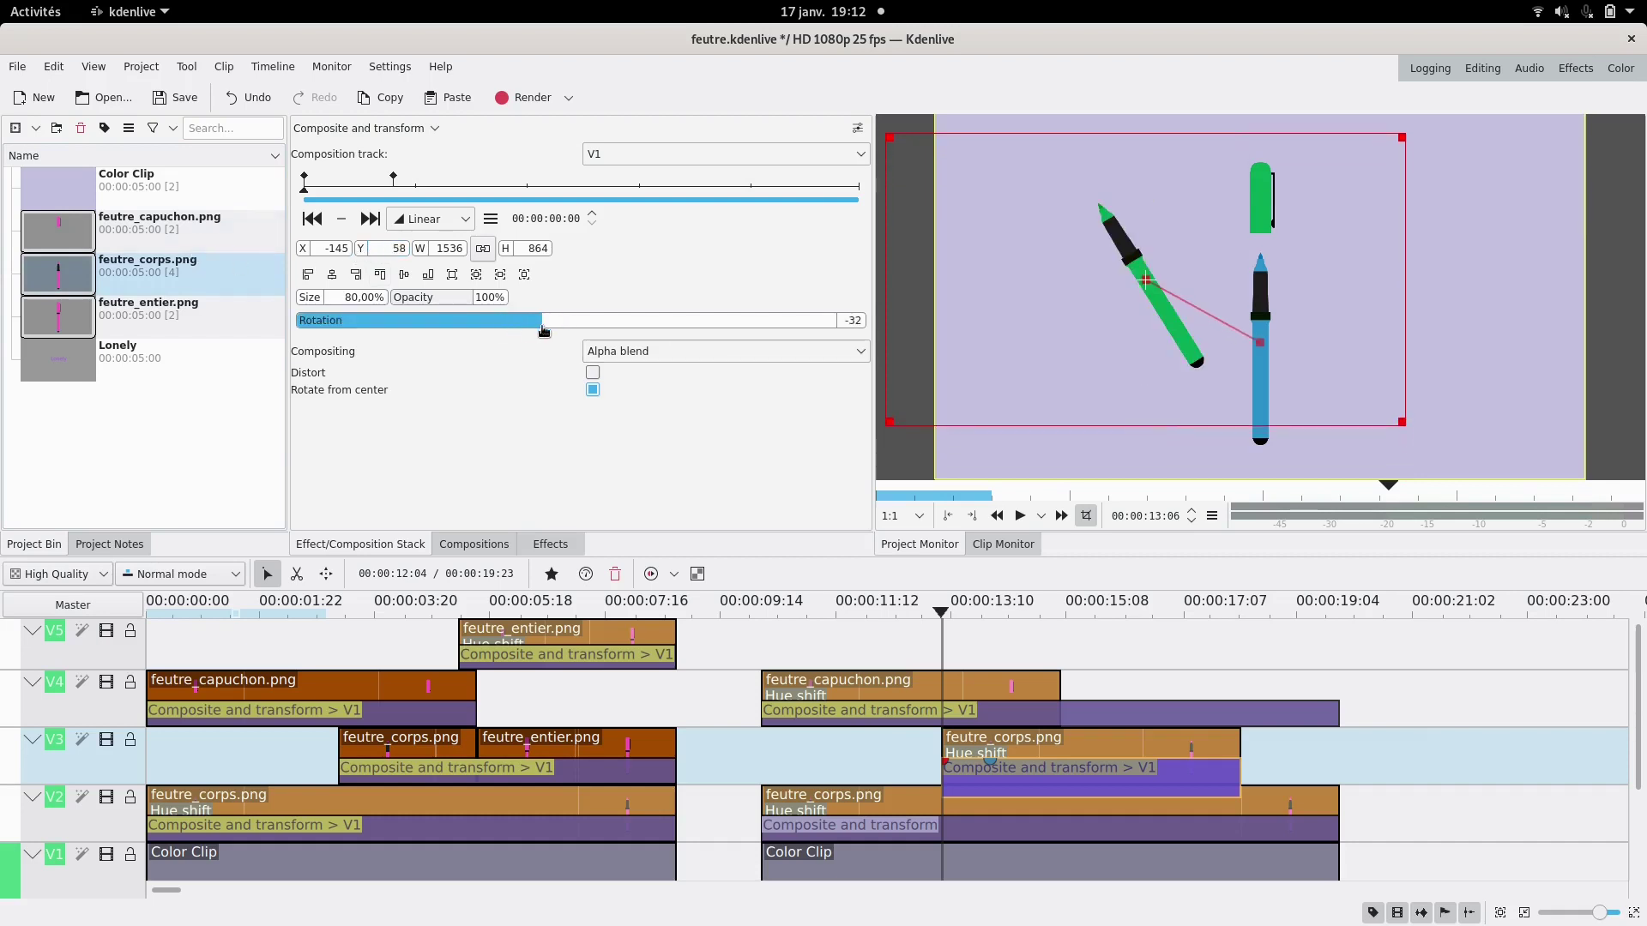
pyautogui.click(602, 326)
pyautogui.click(628, 323)
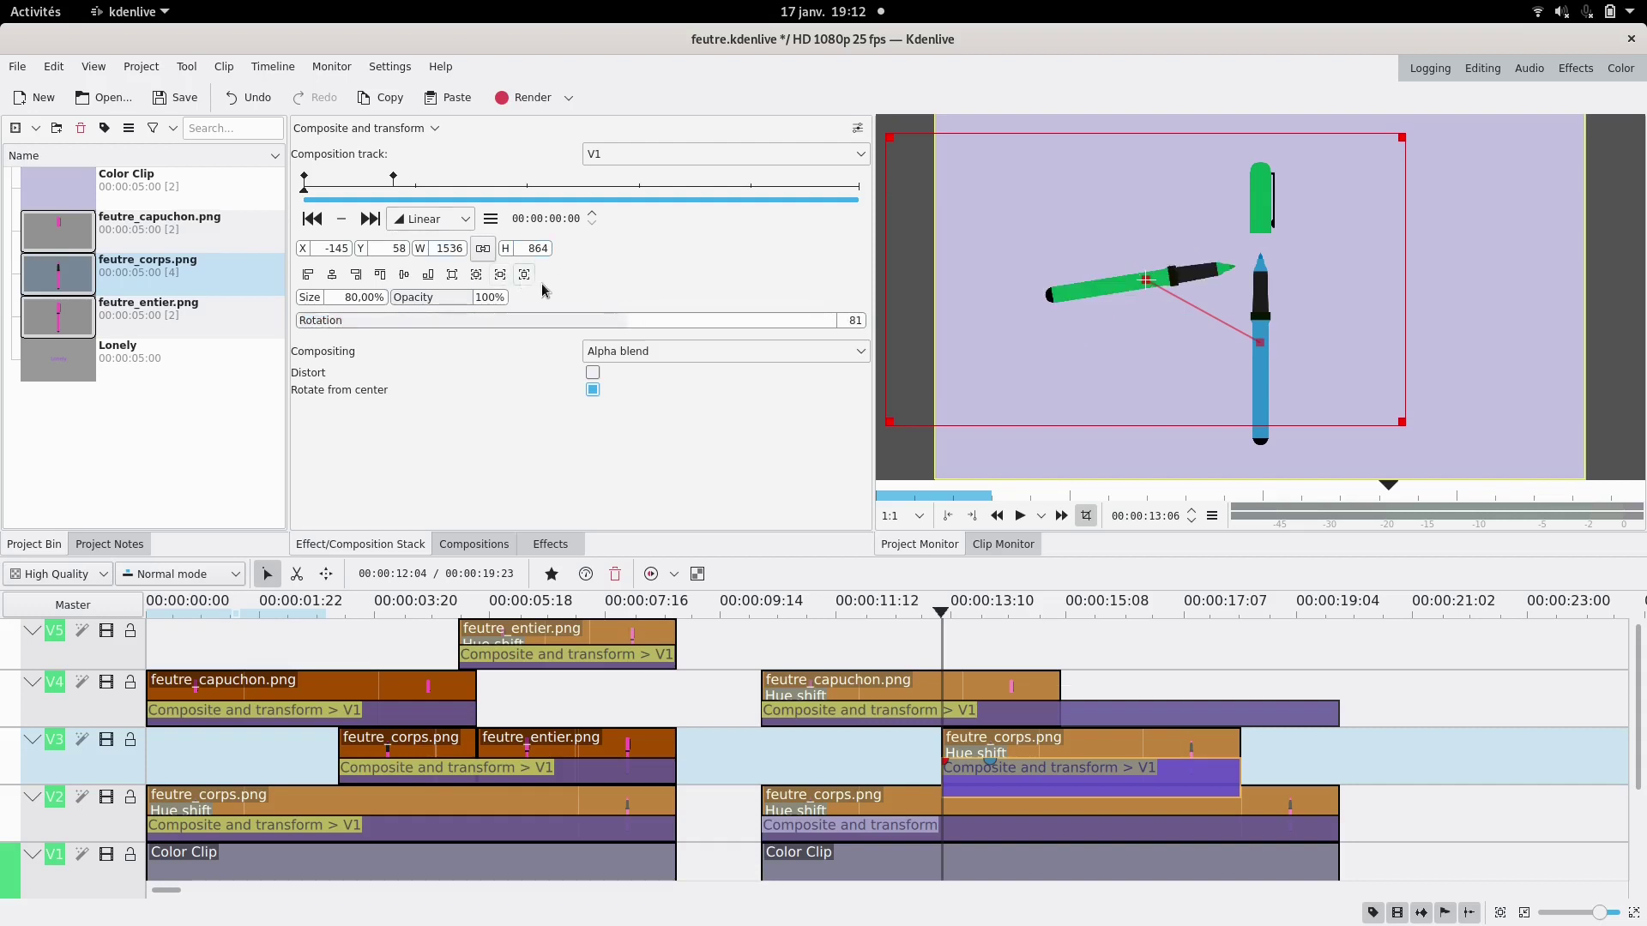
pyautogui.click(647, 323)
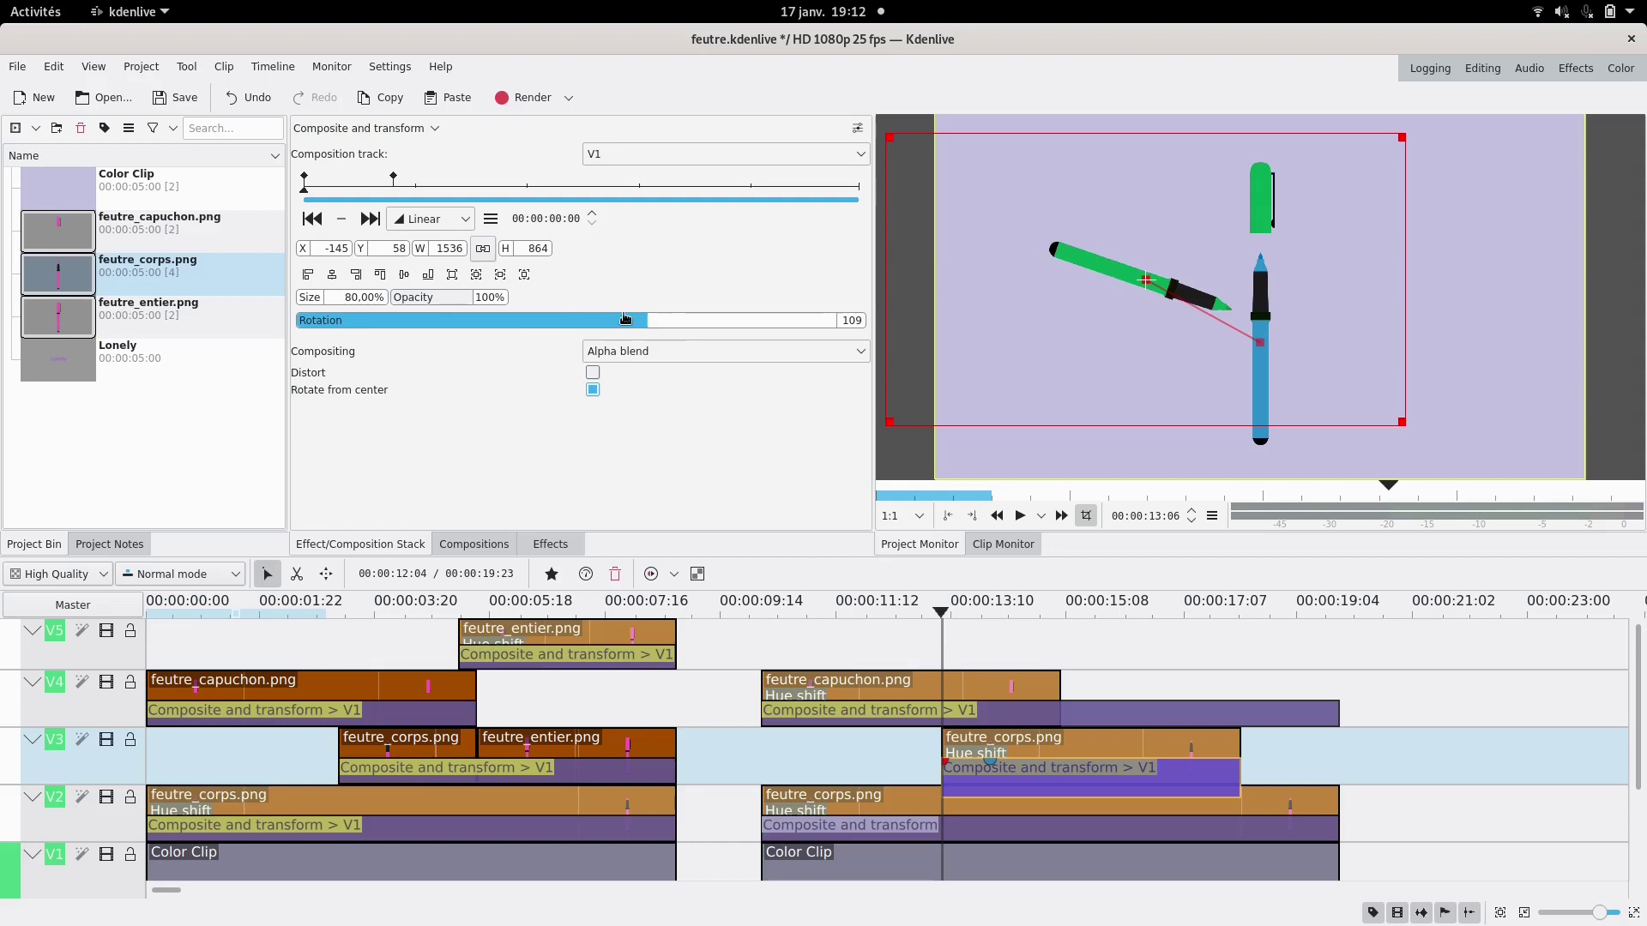
pyautogui.moveTo(291, 256); pyautogui.dragTo(202, 257)
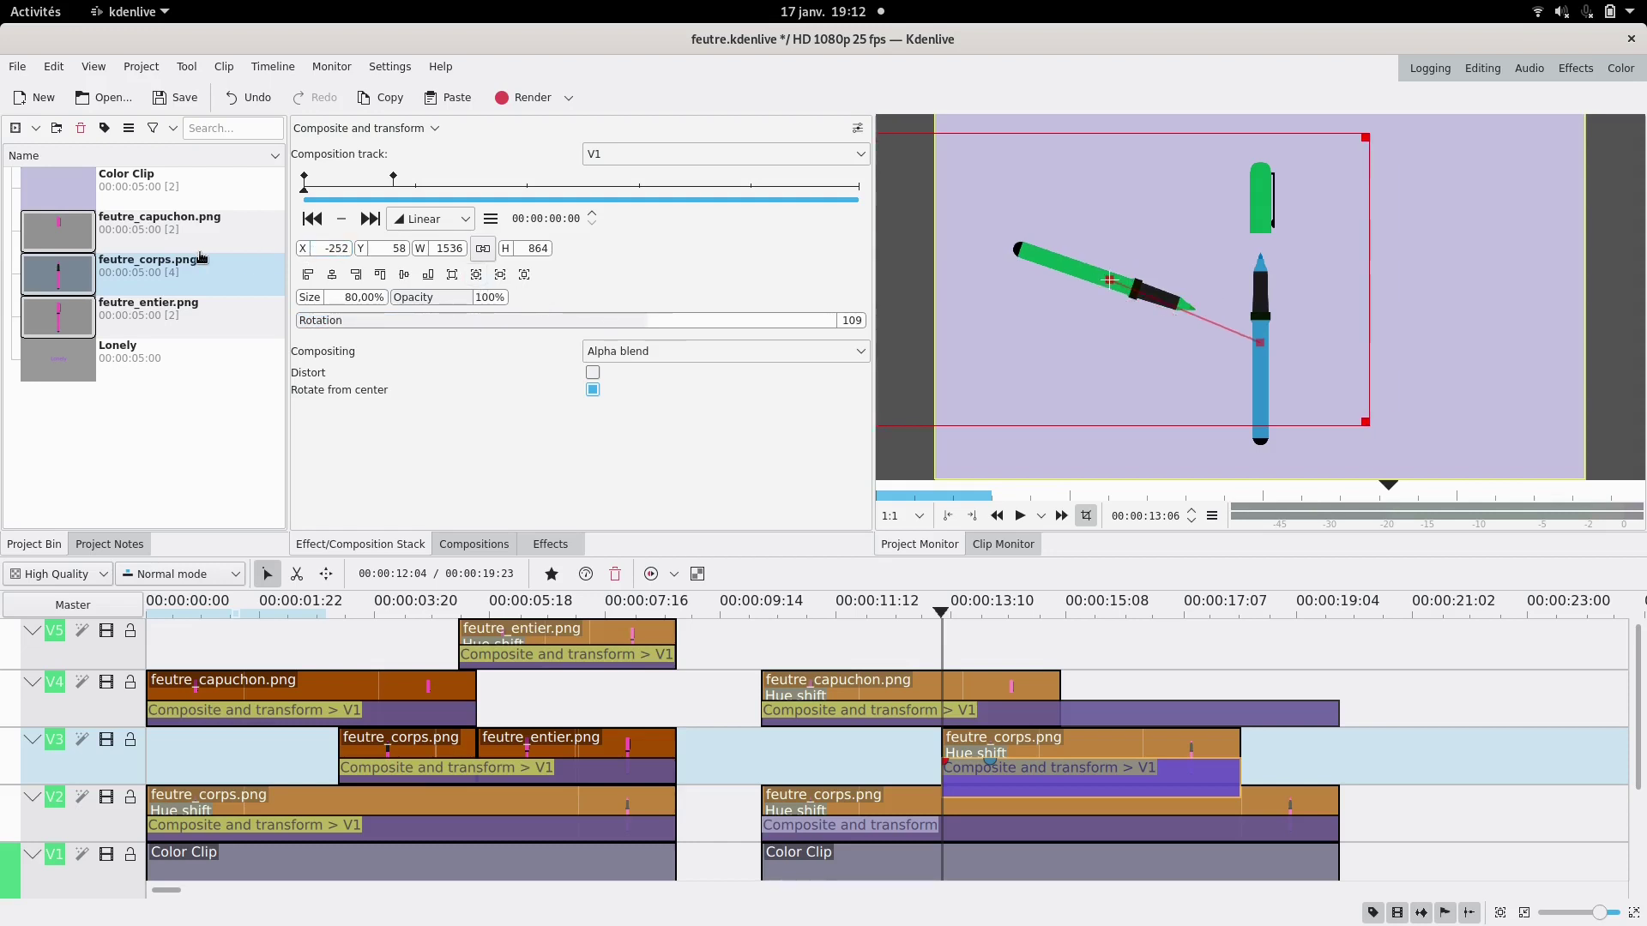
pyautogui.moveTo(361, 259); pyautogui.dragTo(184, 256)
pyautogui.moveTo(296, 254); pyautogui.dragTo(331, 254)
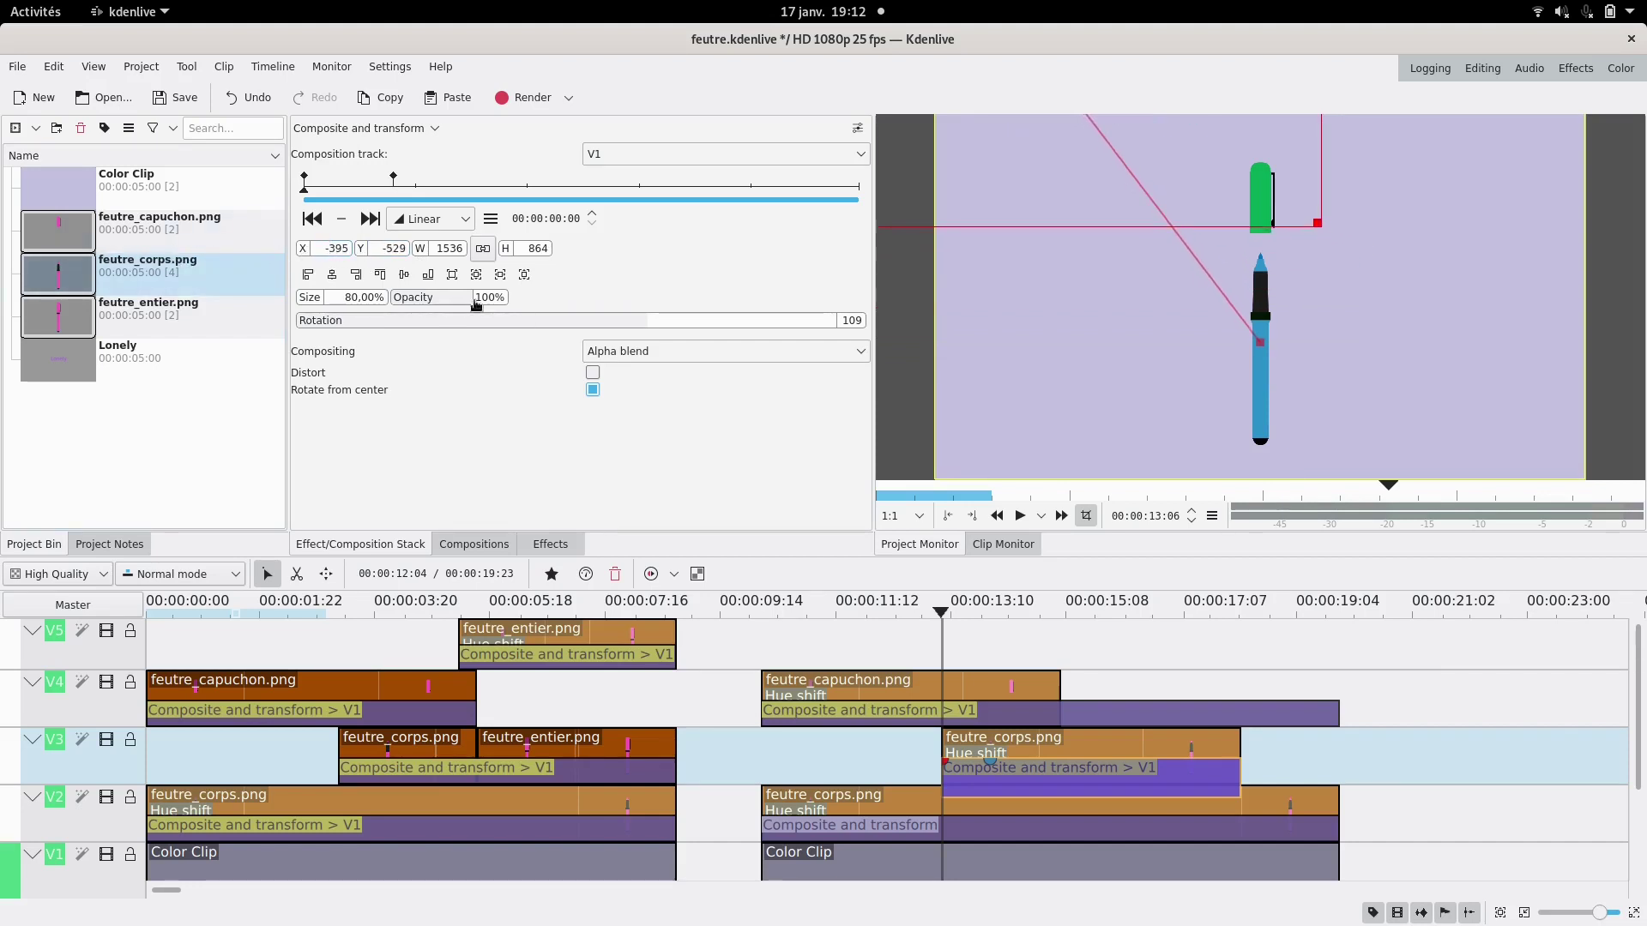
# - Preview the animation and find the frame where the green marker is tilted
pyautogui.click(929, 644)
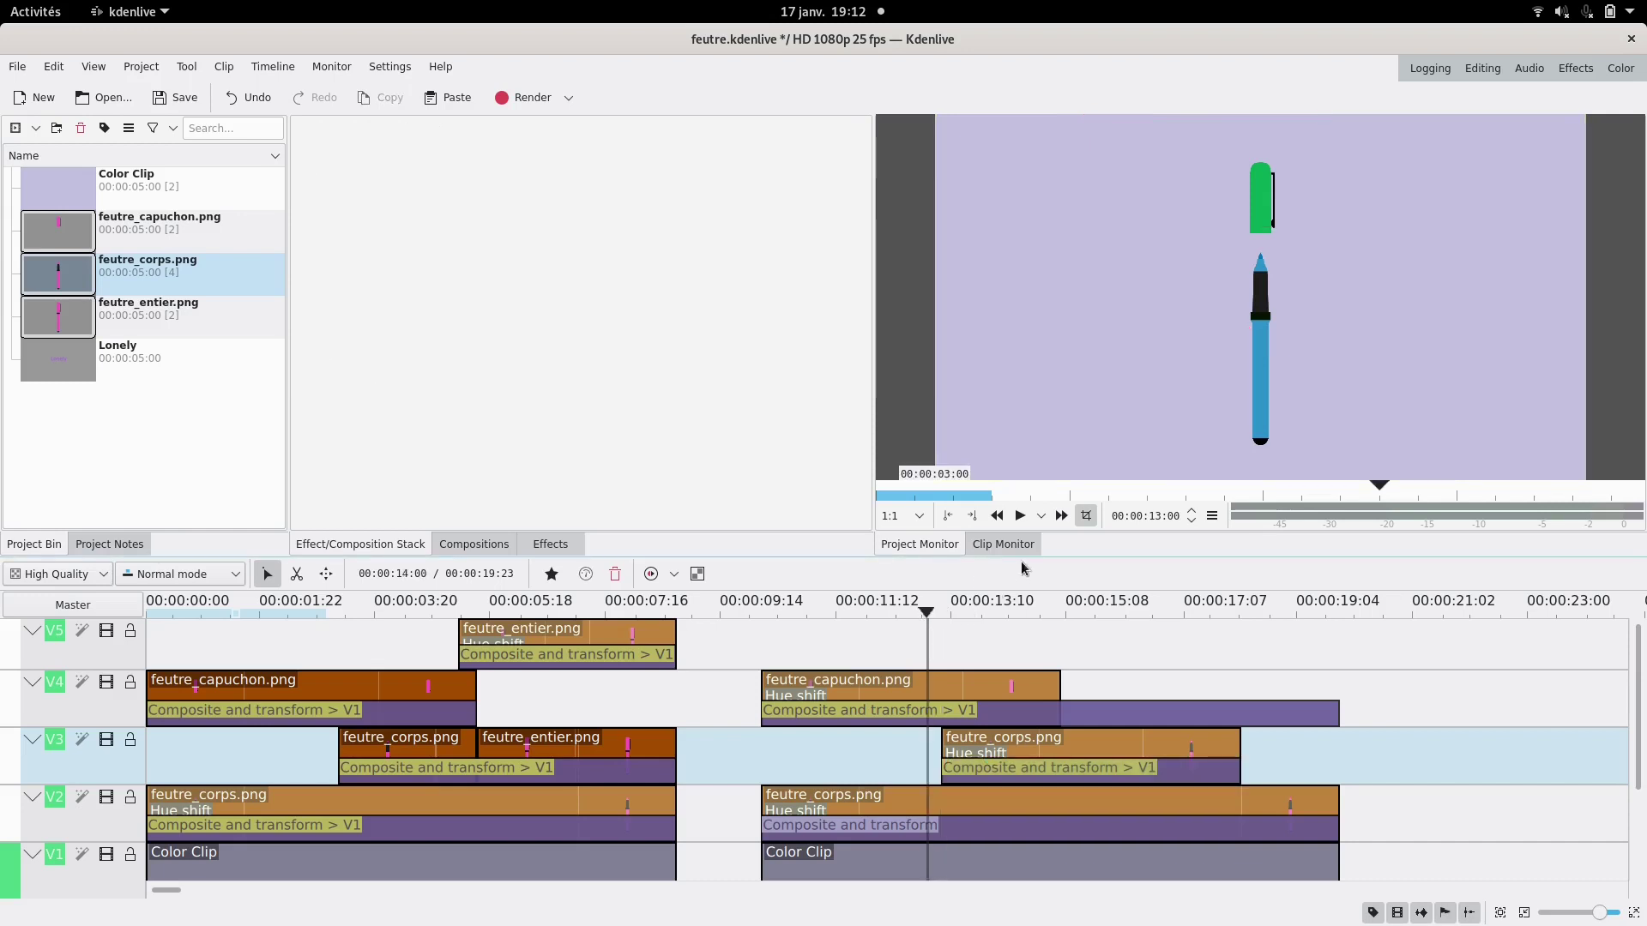
pyautogui.click(1020, 516)
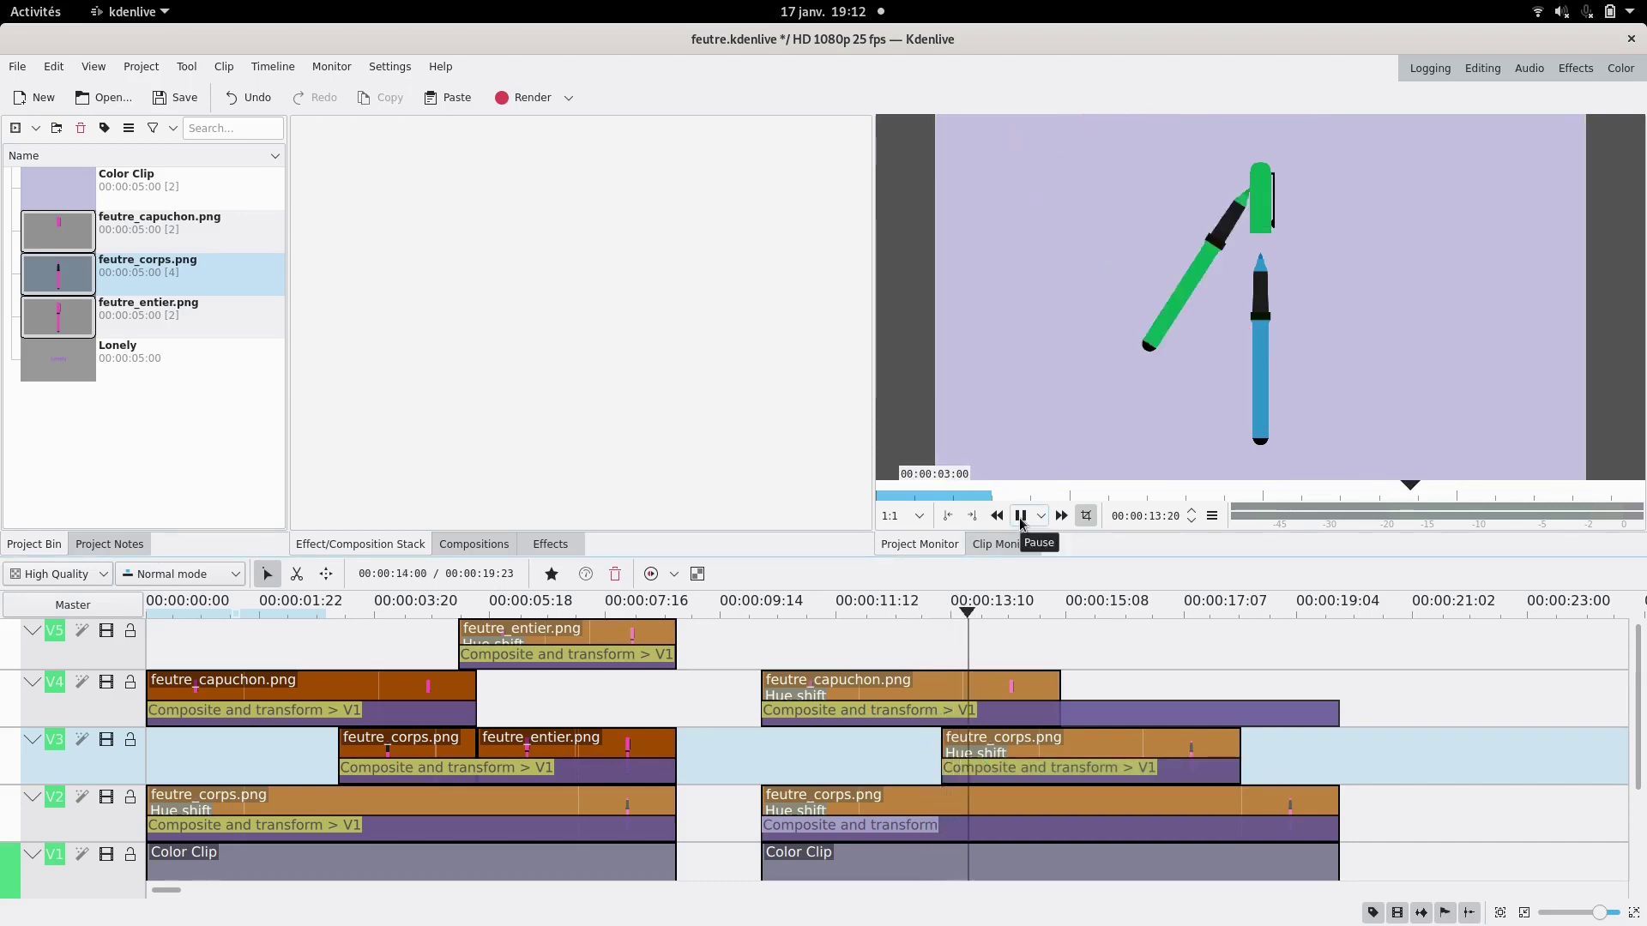
pyautogui.click(892, 645)
pyautogui.click(922, 649)
pyautogui.click(973, 606)
# - At the 10-frame keyframe, move the green marker down-left against the blue one, rotated 79°
pyautogui.click(985, 772)
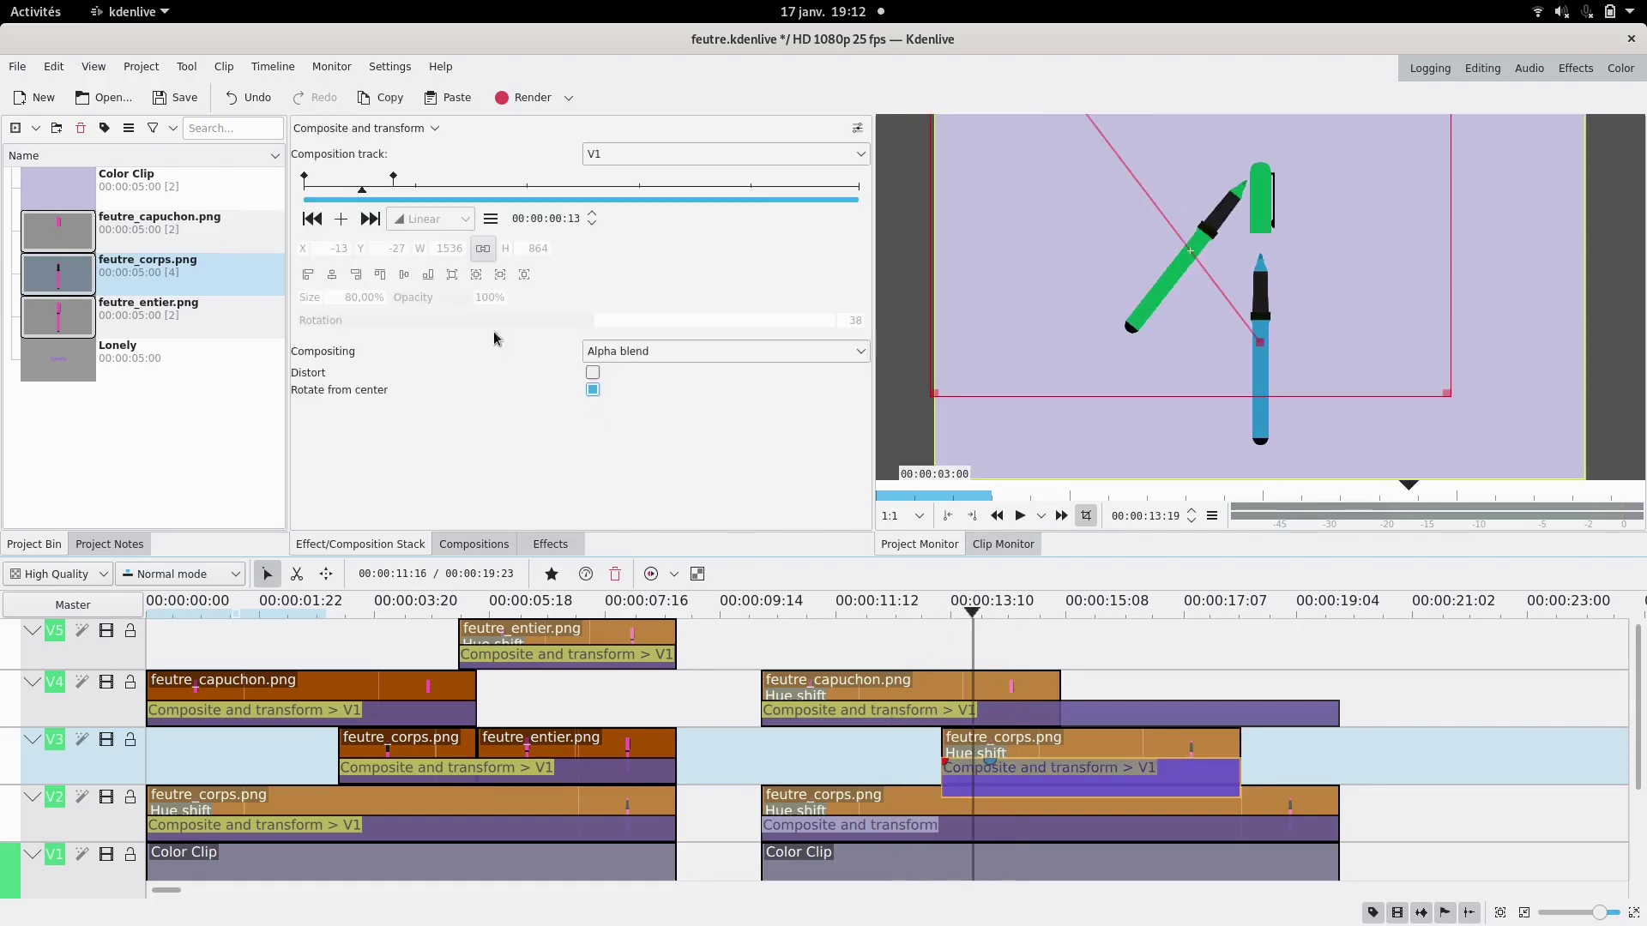
pyautogui.click(340, 190)
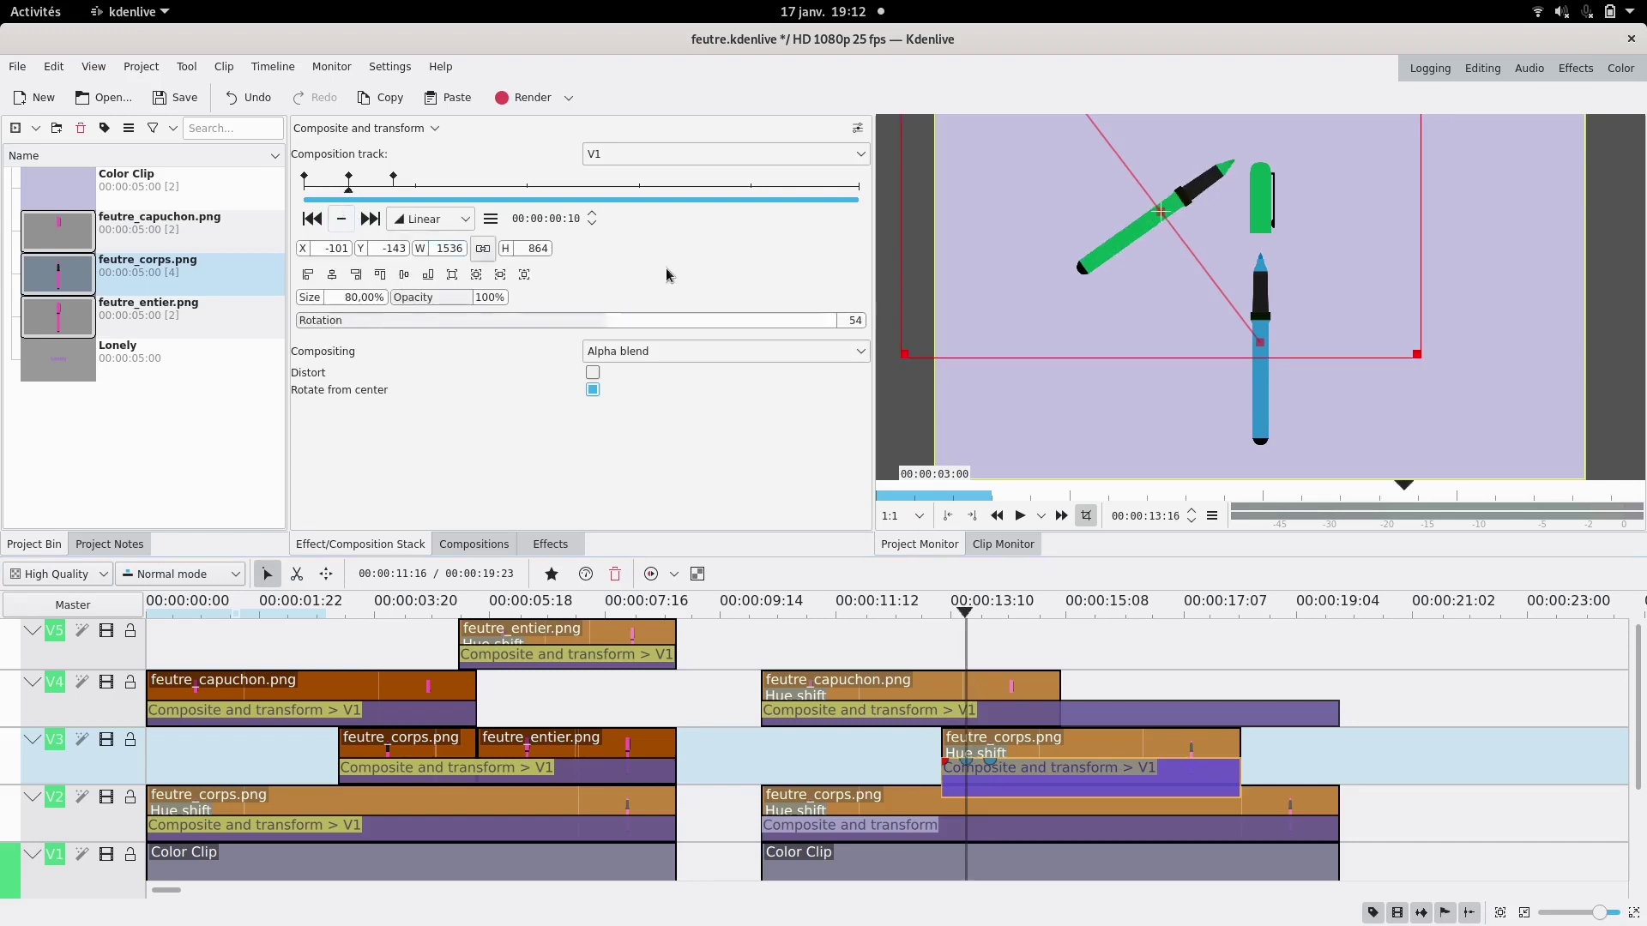
pyautogui.moveTo(1164, 232); pyautogui.dragTo(1157, 337)
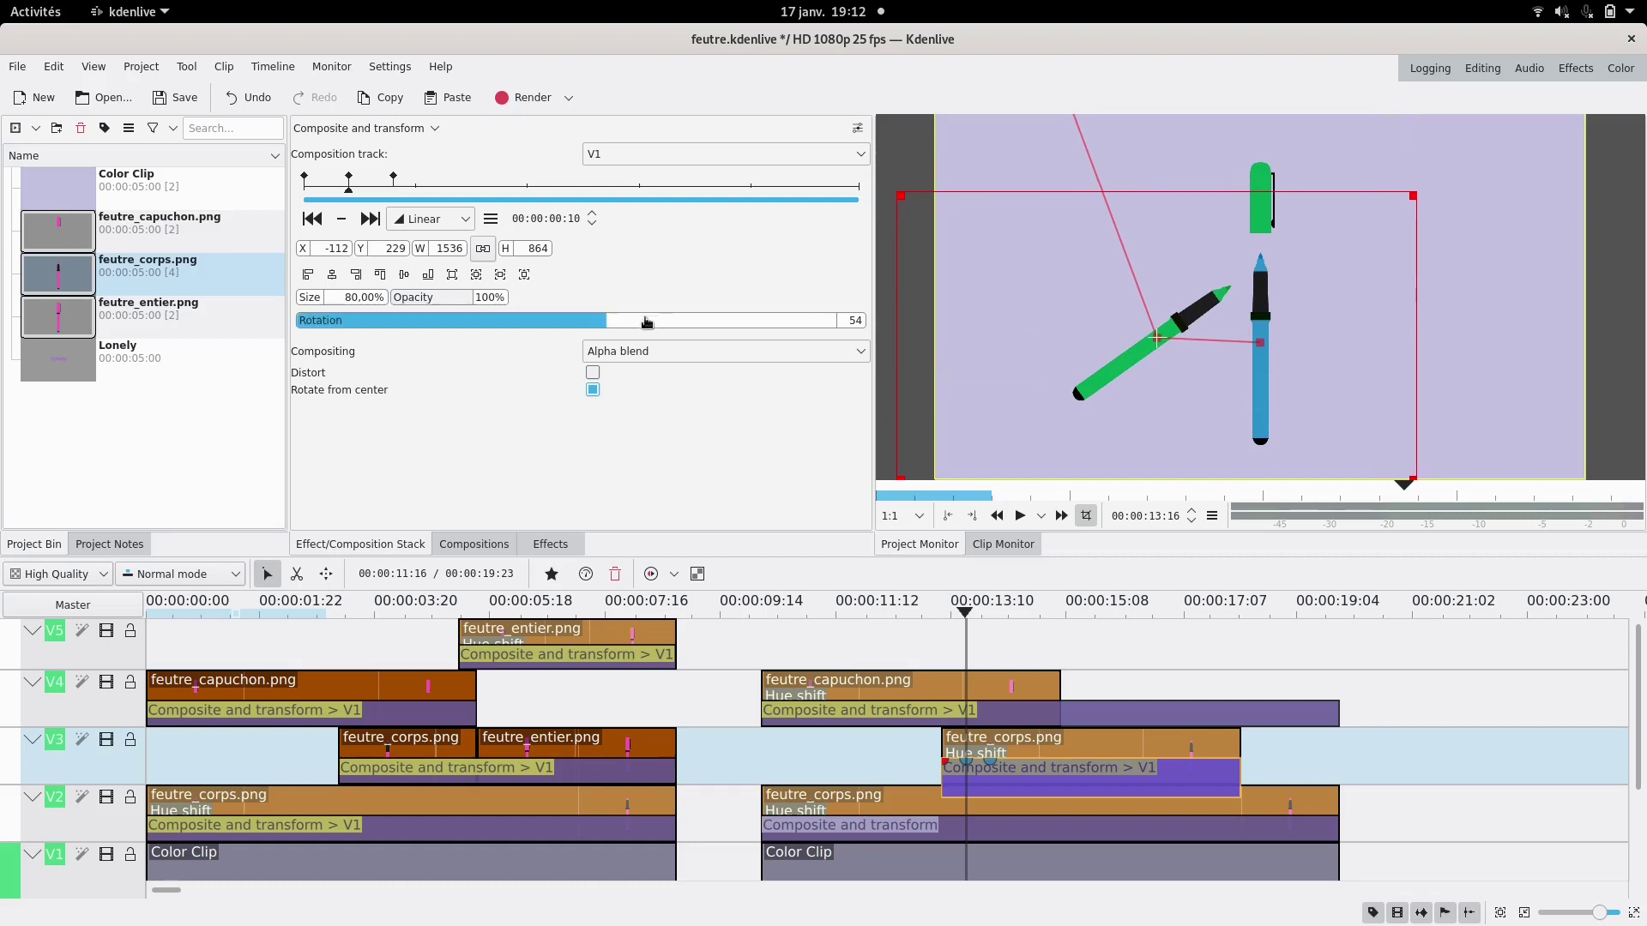
pyautogui.moveTo(630, 332); pyautogui.dragTo(618, 327)
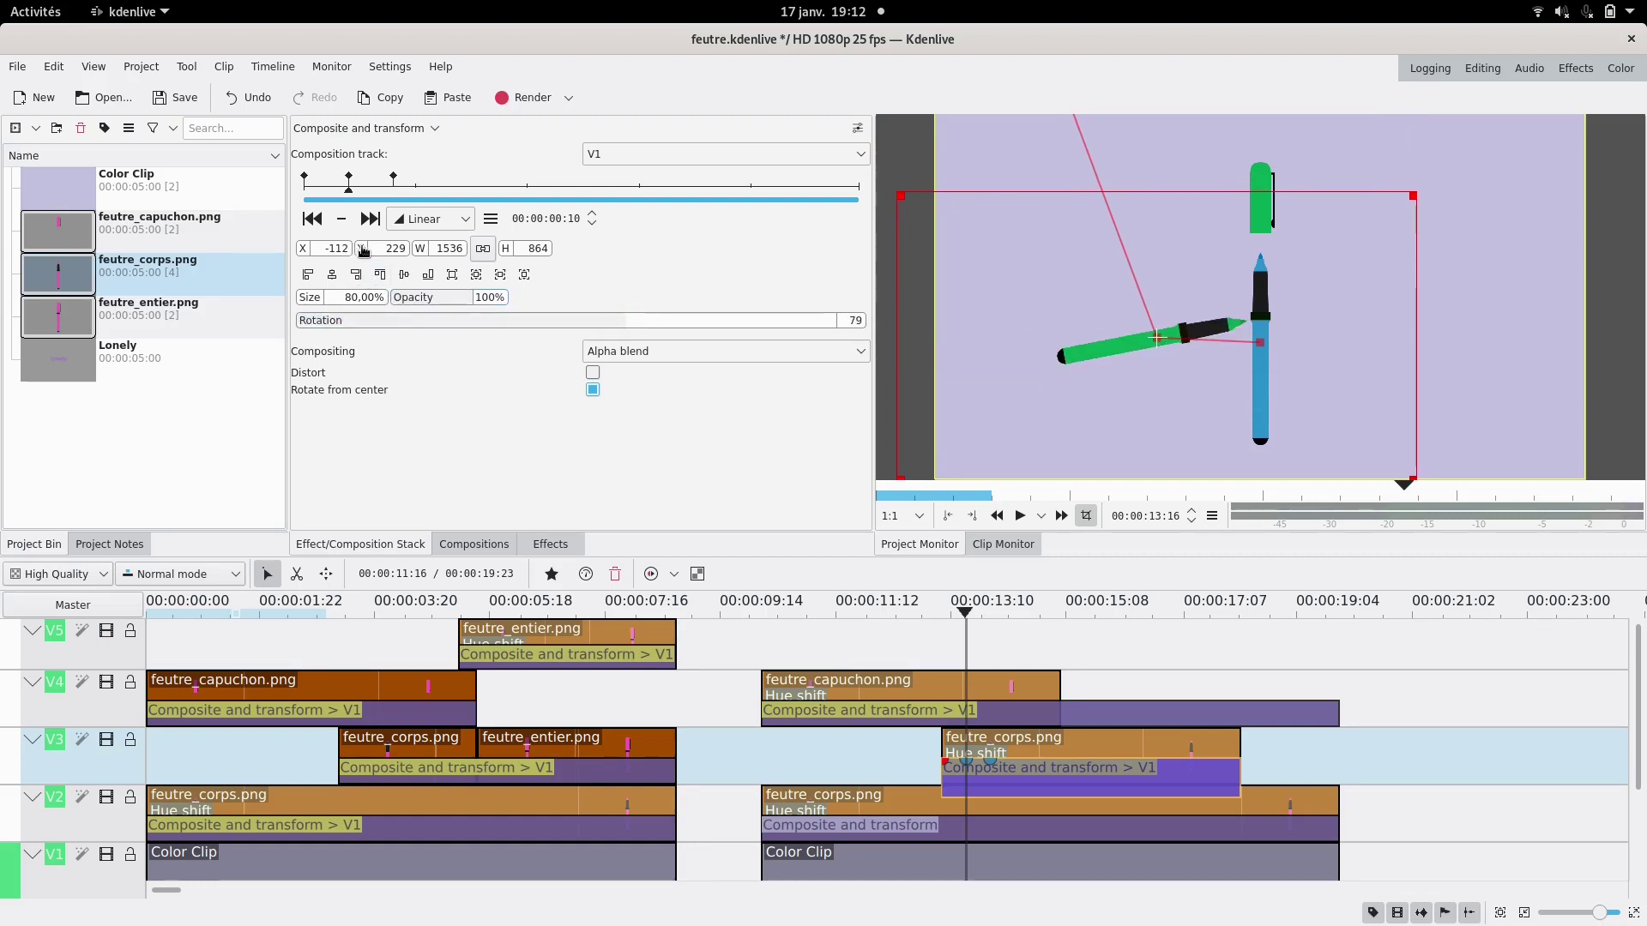
pyautogui.moveTo(1155, 339); pyautogui.dragTo(1160, 310)
# - Set the green marker's first, middle and last keyframes to Smooth interpolation
pyautogui.click(440, 224)
pyautogui.click(429, 280)
pyautogui.click(312, 219)
pyautogui.click(429, 218)
pyautogui.click(439, 281)
pyautogui.click(370, 219)
pyautogui.click(422, 220)
pyautogui.click(427, 279)
pyautogui.click(369, 219)
pyautogui.click(429, 219)
pyautogui.click(427, 280)
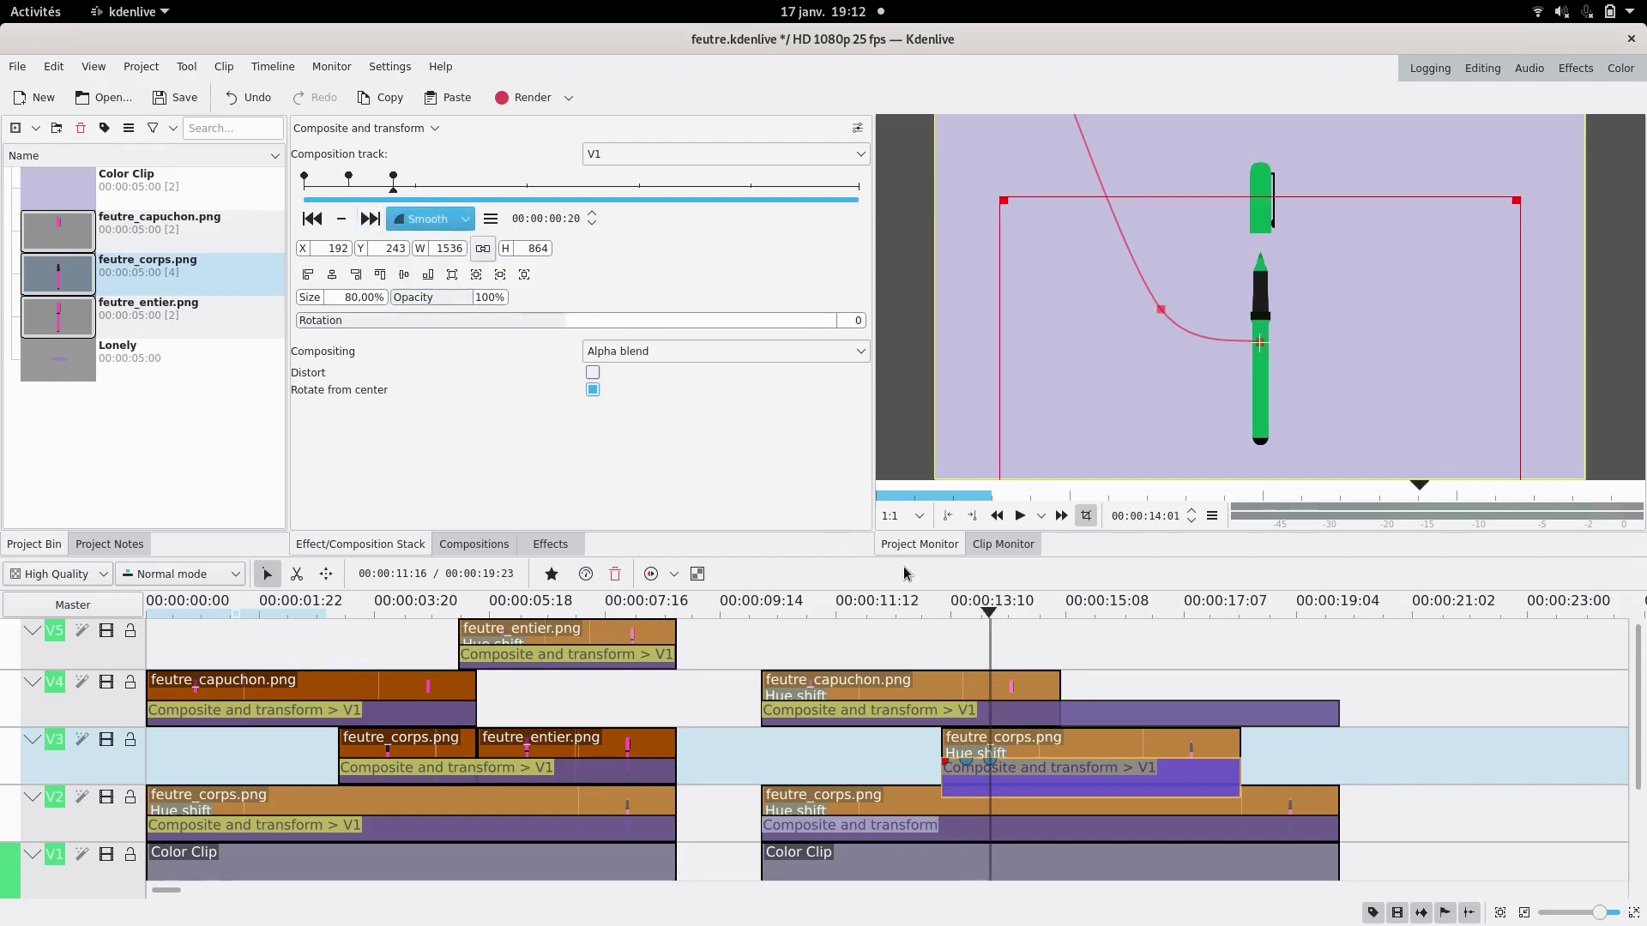
# - Replay the animation from 12:11 to check the curved swing
pyautogui.click(893, 647)
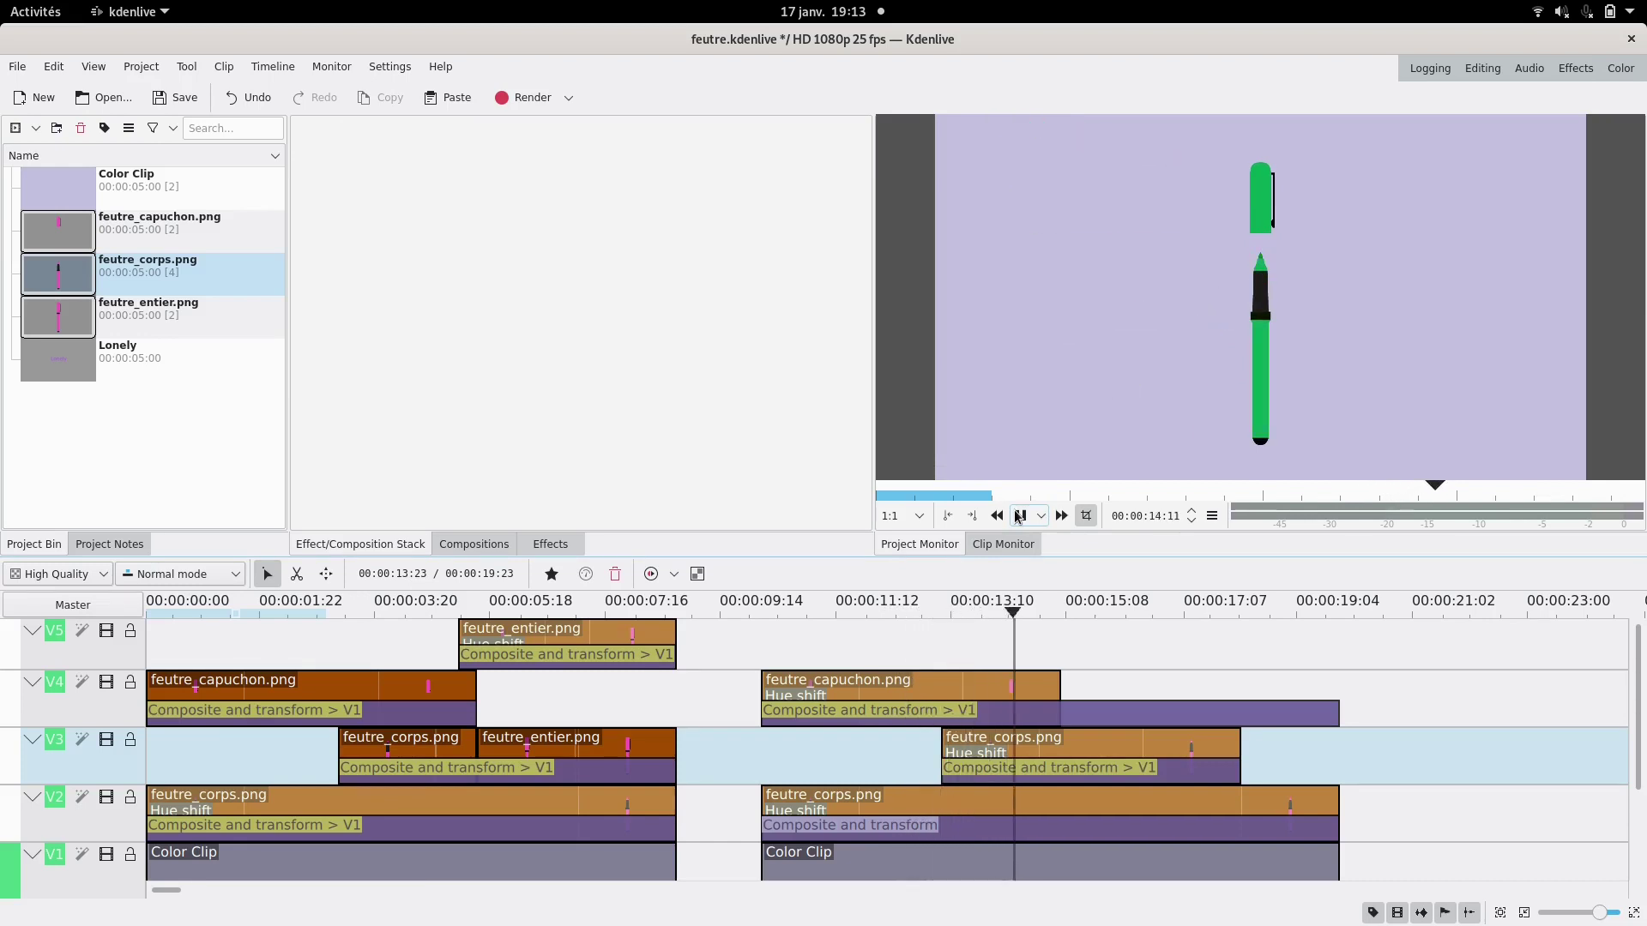
pyautogui.click(1020, 515)
pyautogui.click(894, 648)
# - Add blue-marker V2 composition keyframes at the current moment and at 00:00:04:20
pyautogui.click(912, 654)
pyautogui.moveTo(919, 653); pyautogui.dragTo(969, 654)
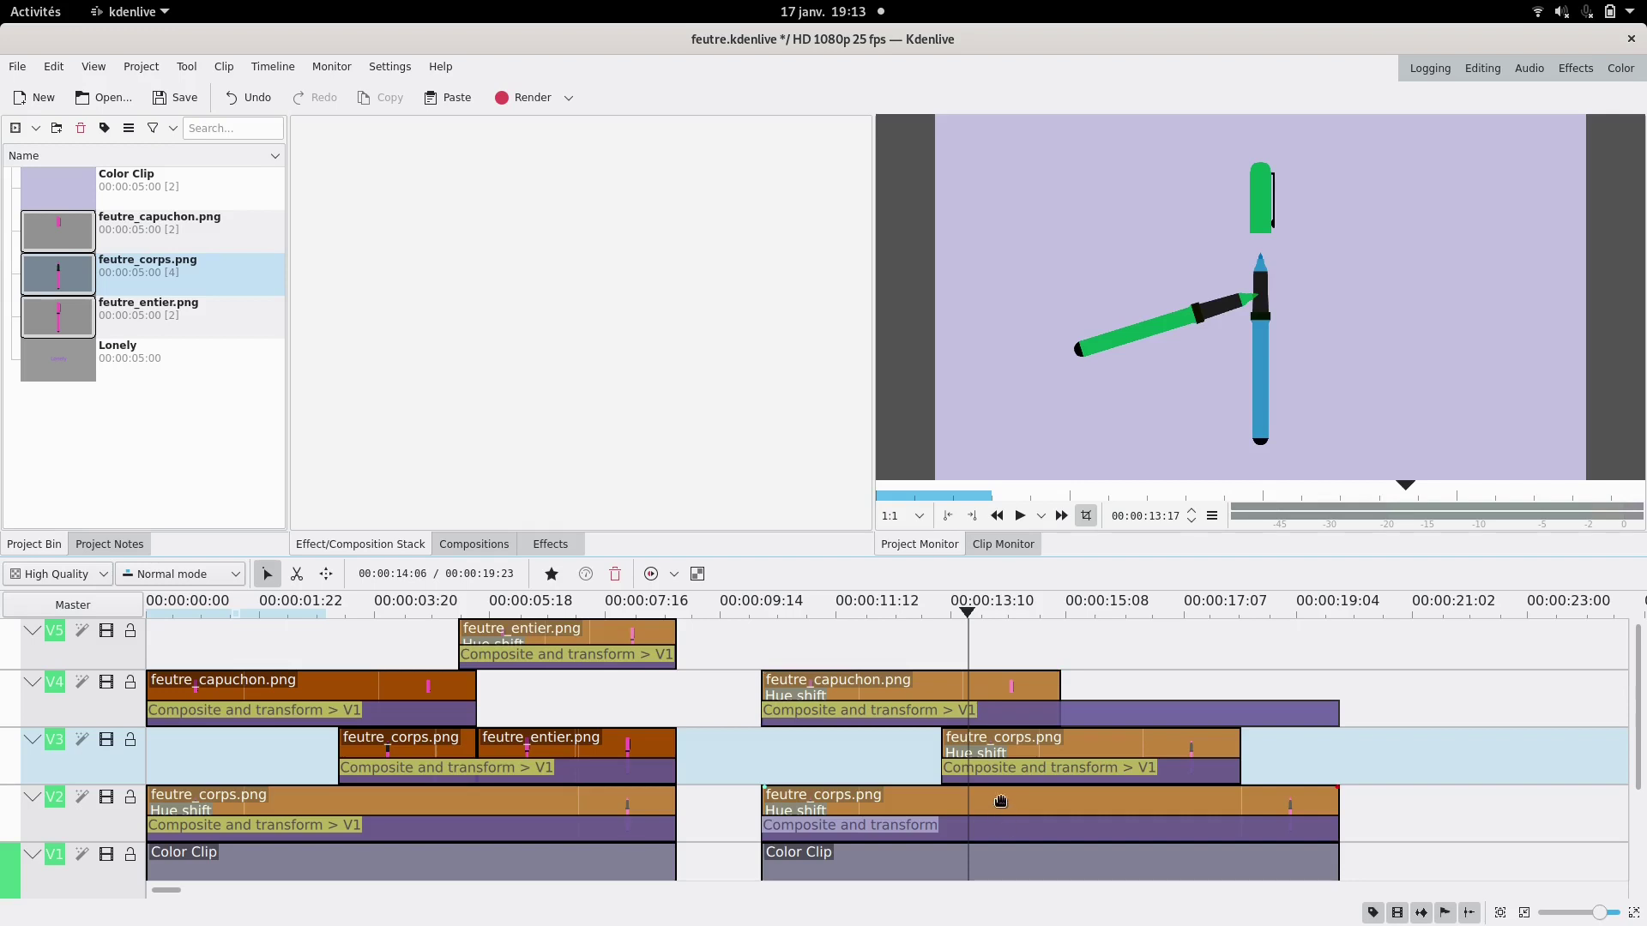
pyautogui.click(985, 834)
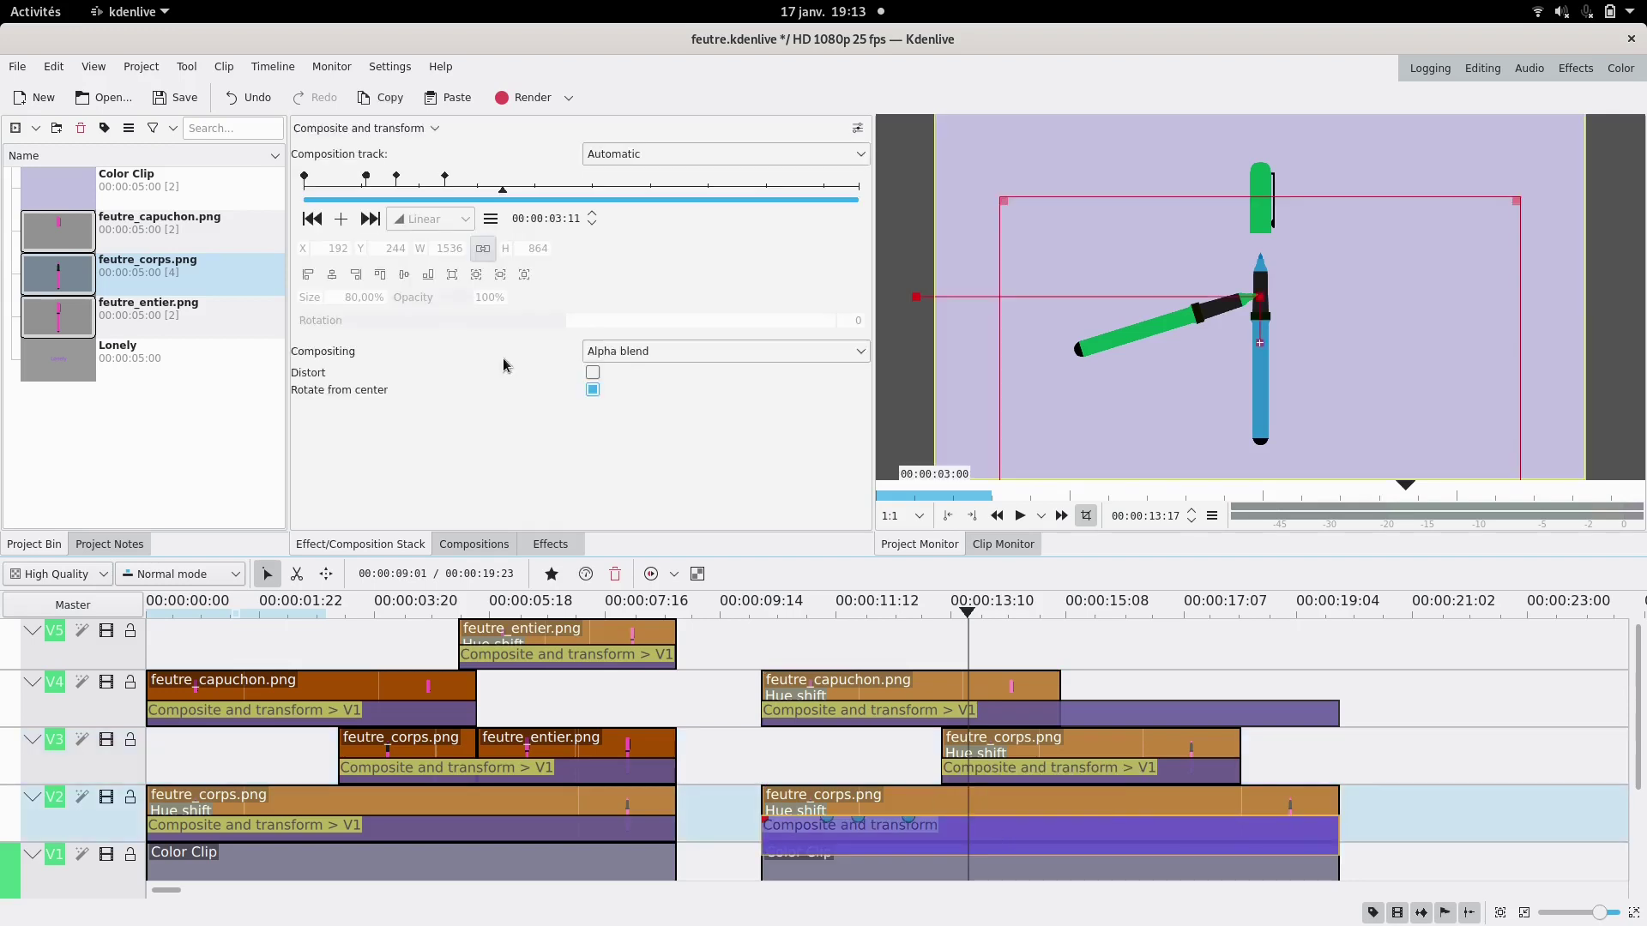
pyautogui.click(342, 219)
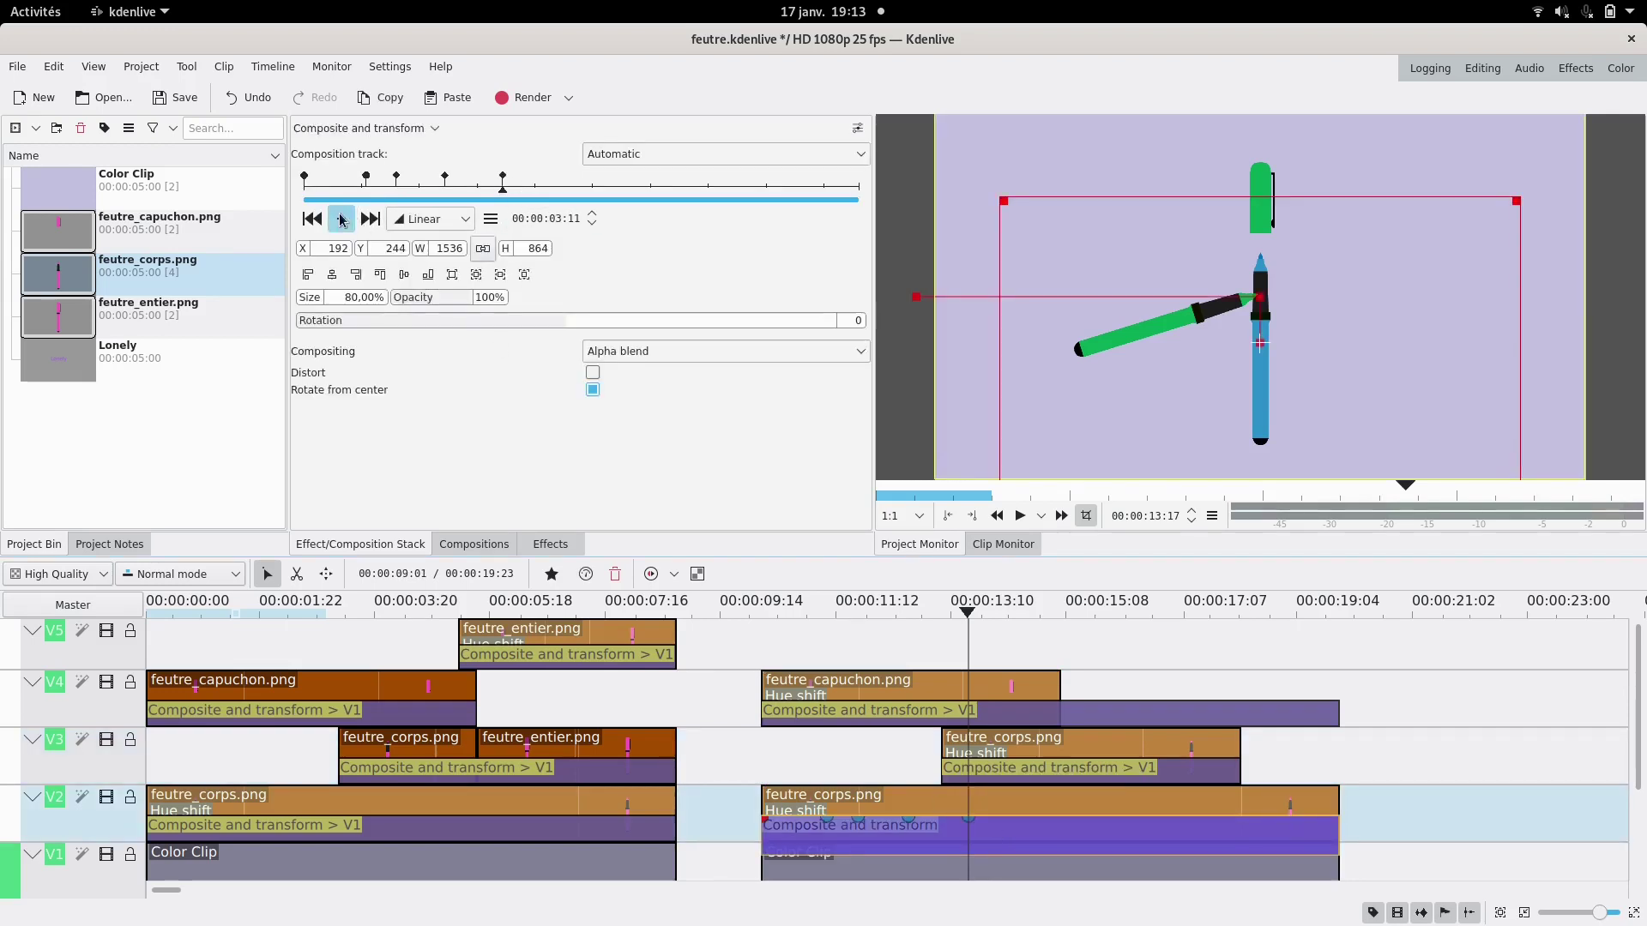
pyautogui.click(592, 189)
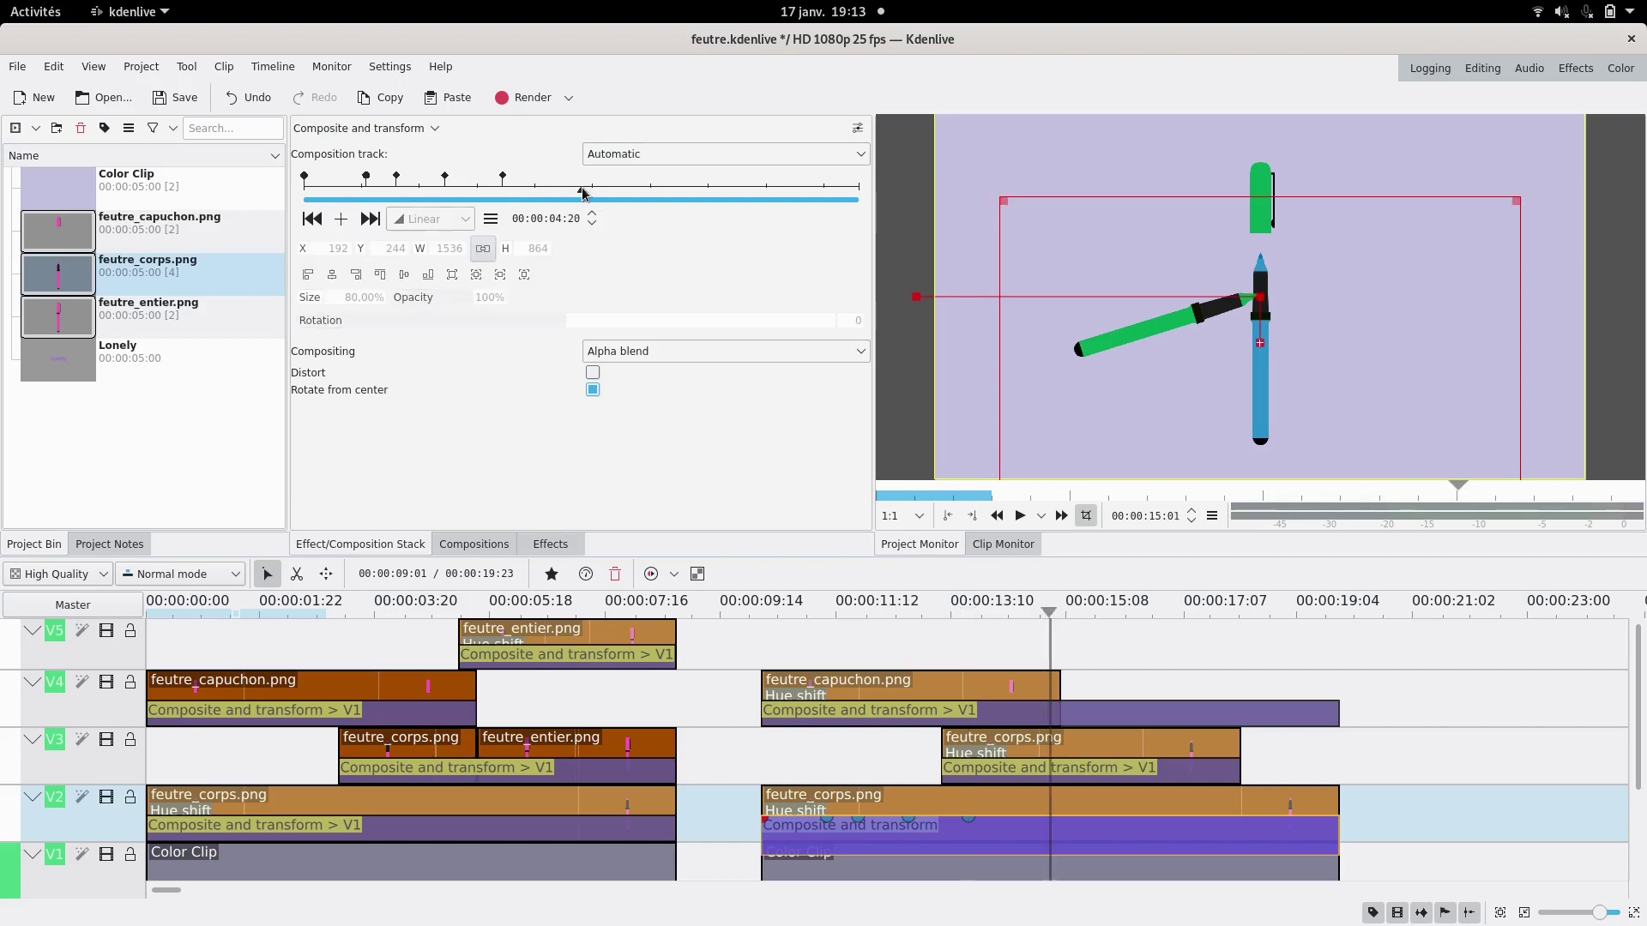
pyautogui.click(342, 220)
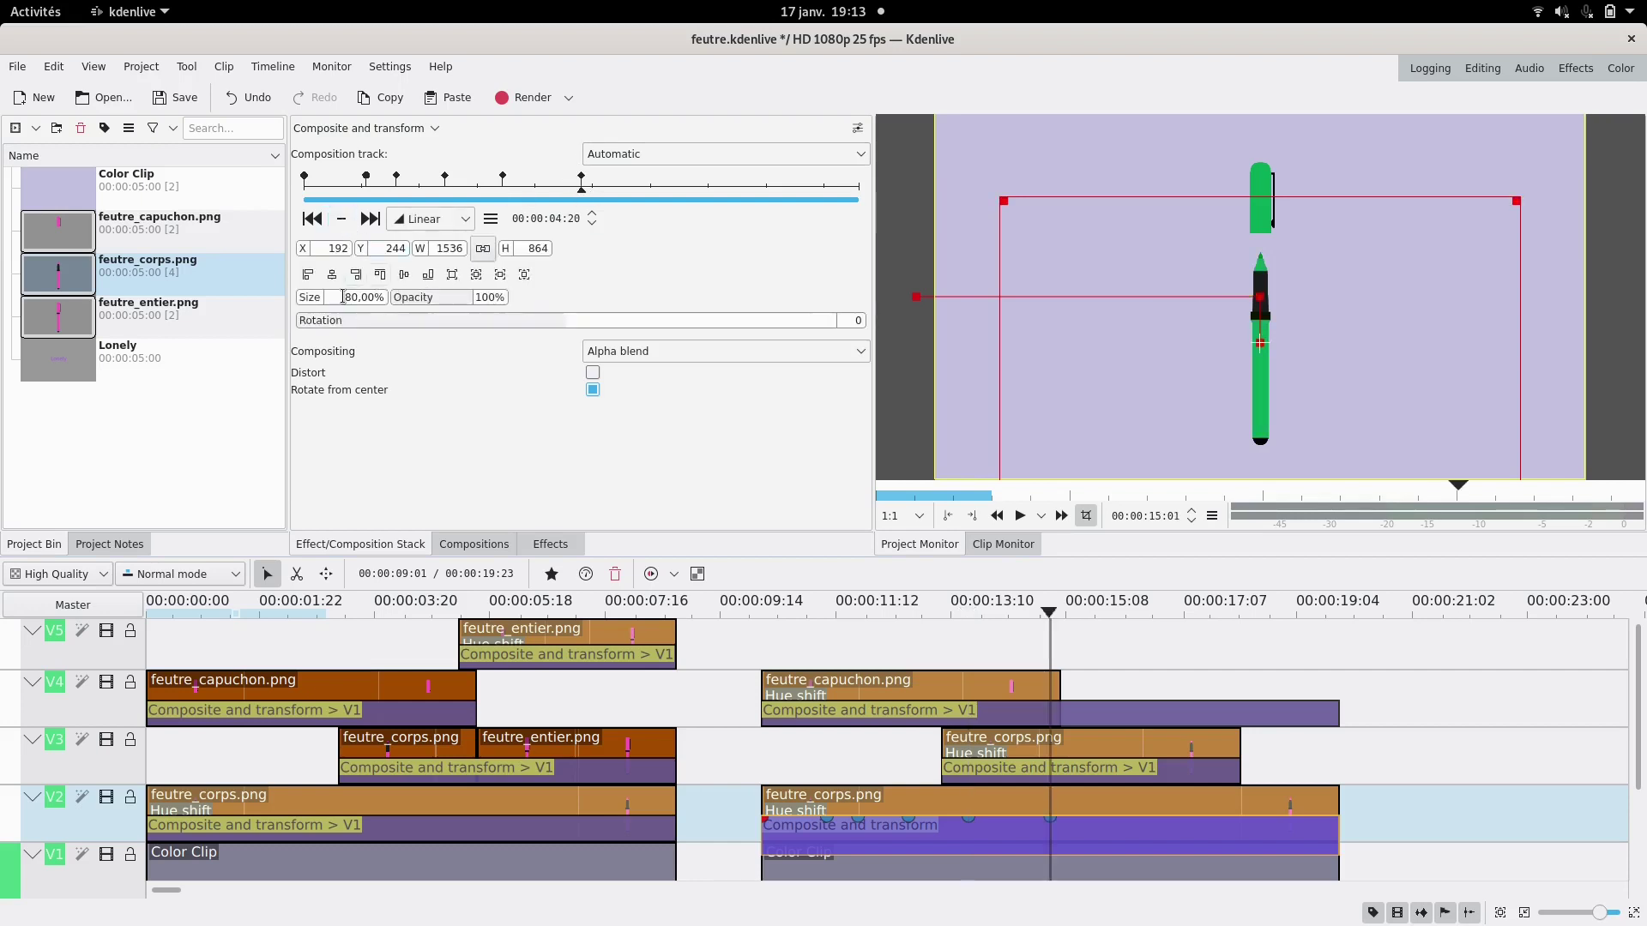
# - At 04:20, lay the blue marker flat at rotation 90 and move it to X 682, Y 522
pyautogui.moveTo(307, 248); pyautogui.dragTo(480, 266)
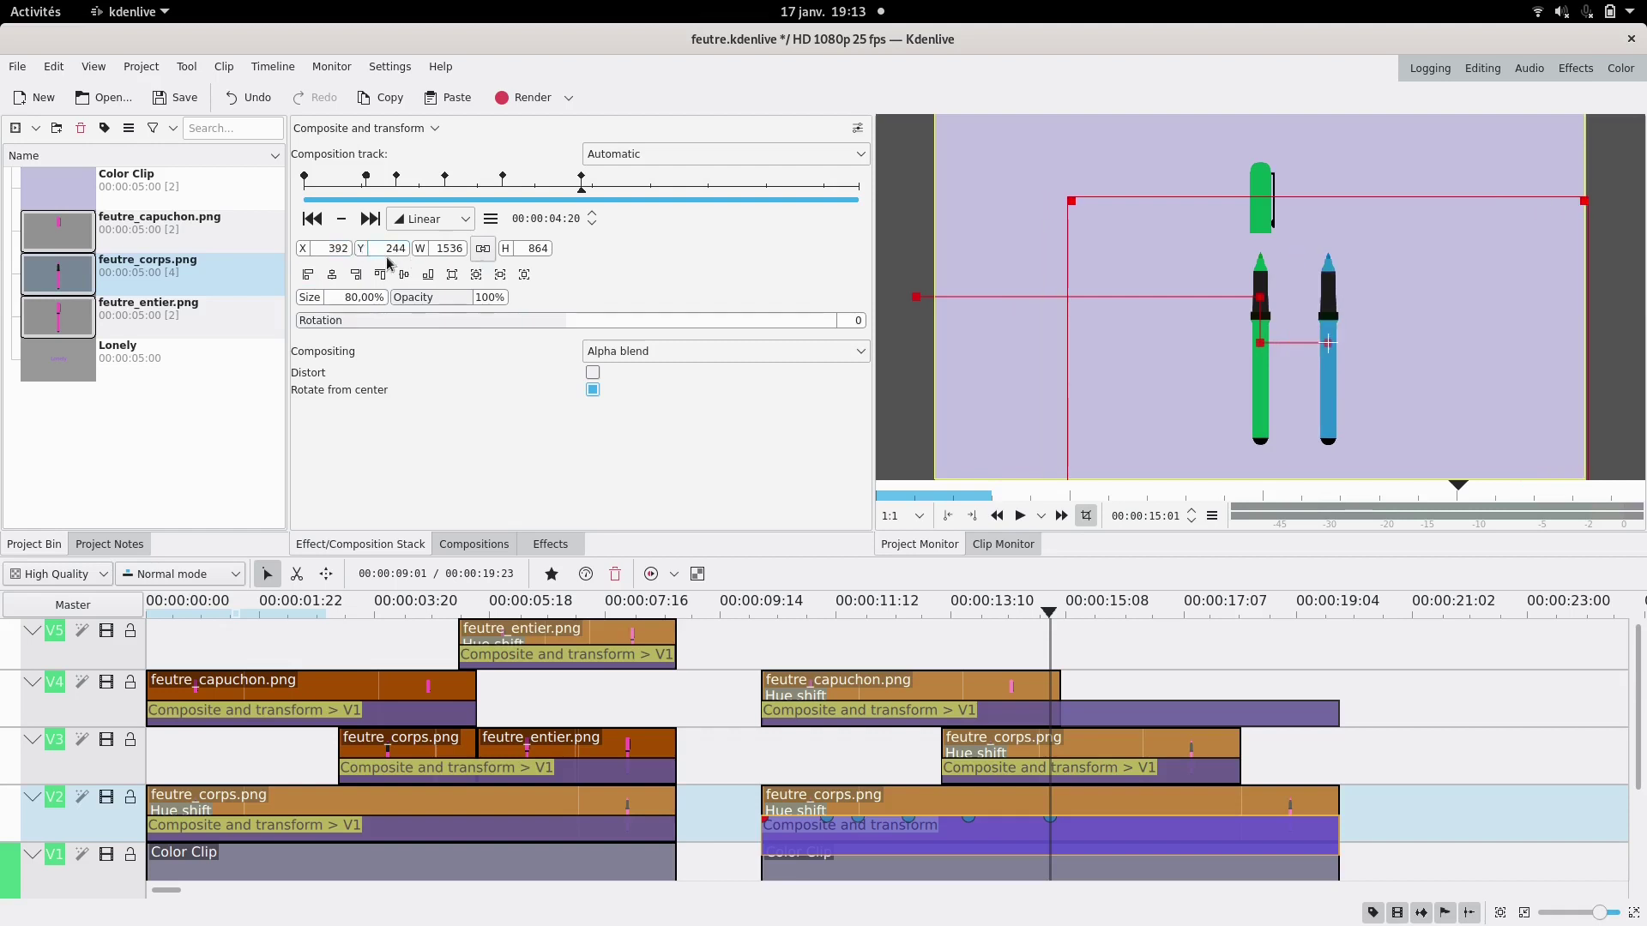
pyautogui.click(708, 321)
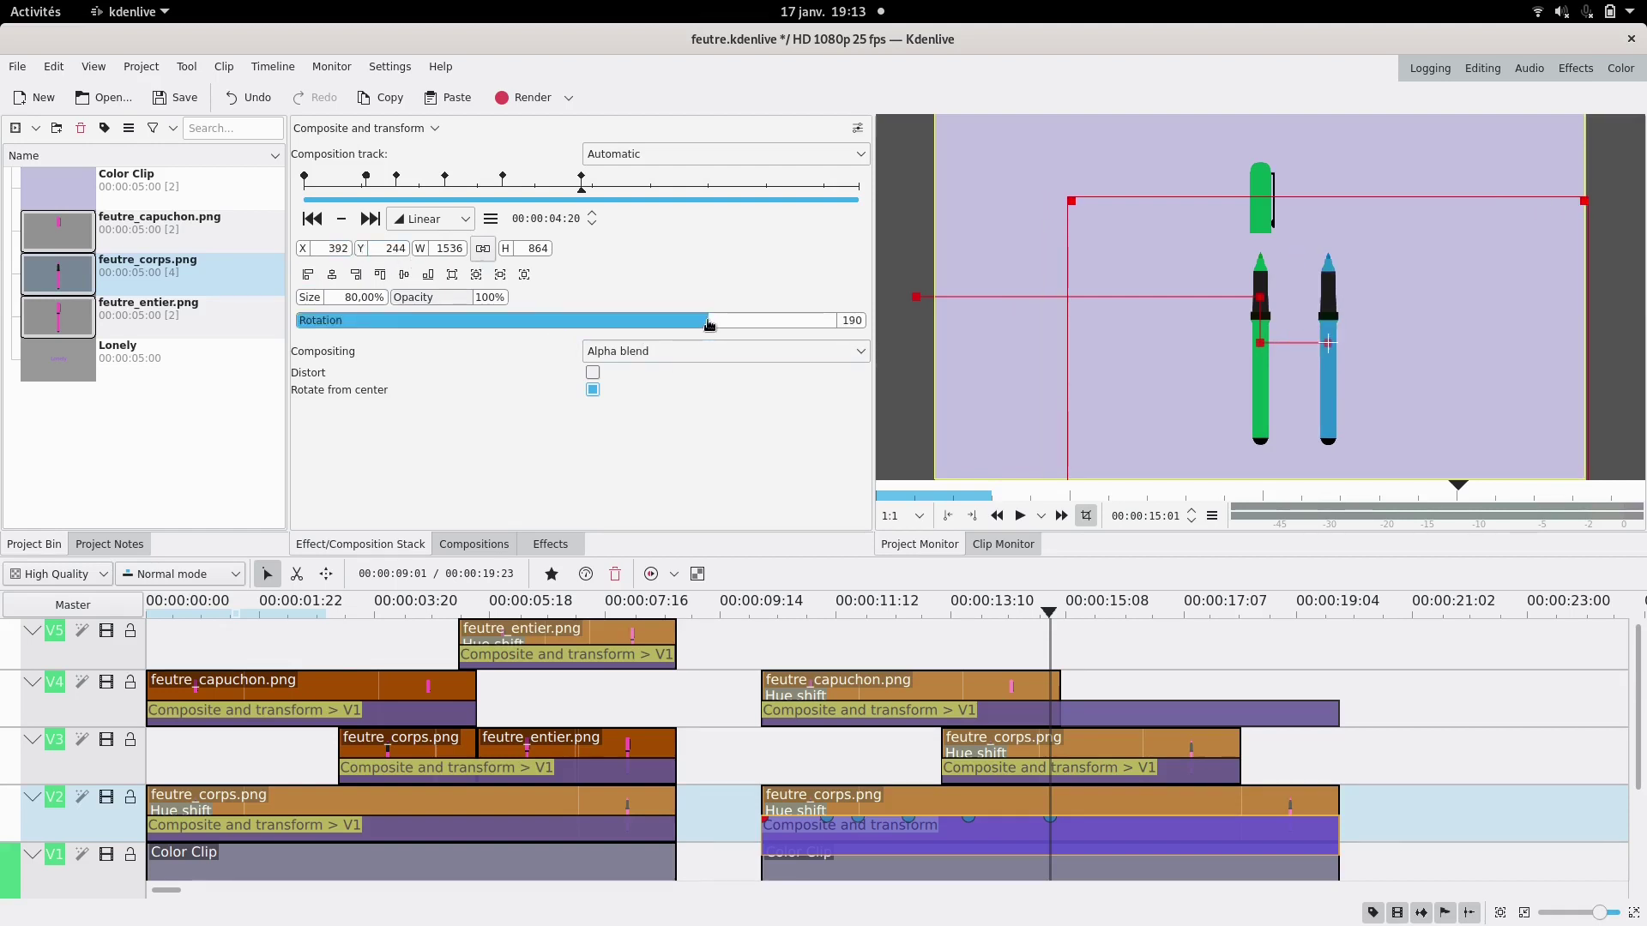
pyautogui.click(635, 324)
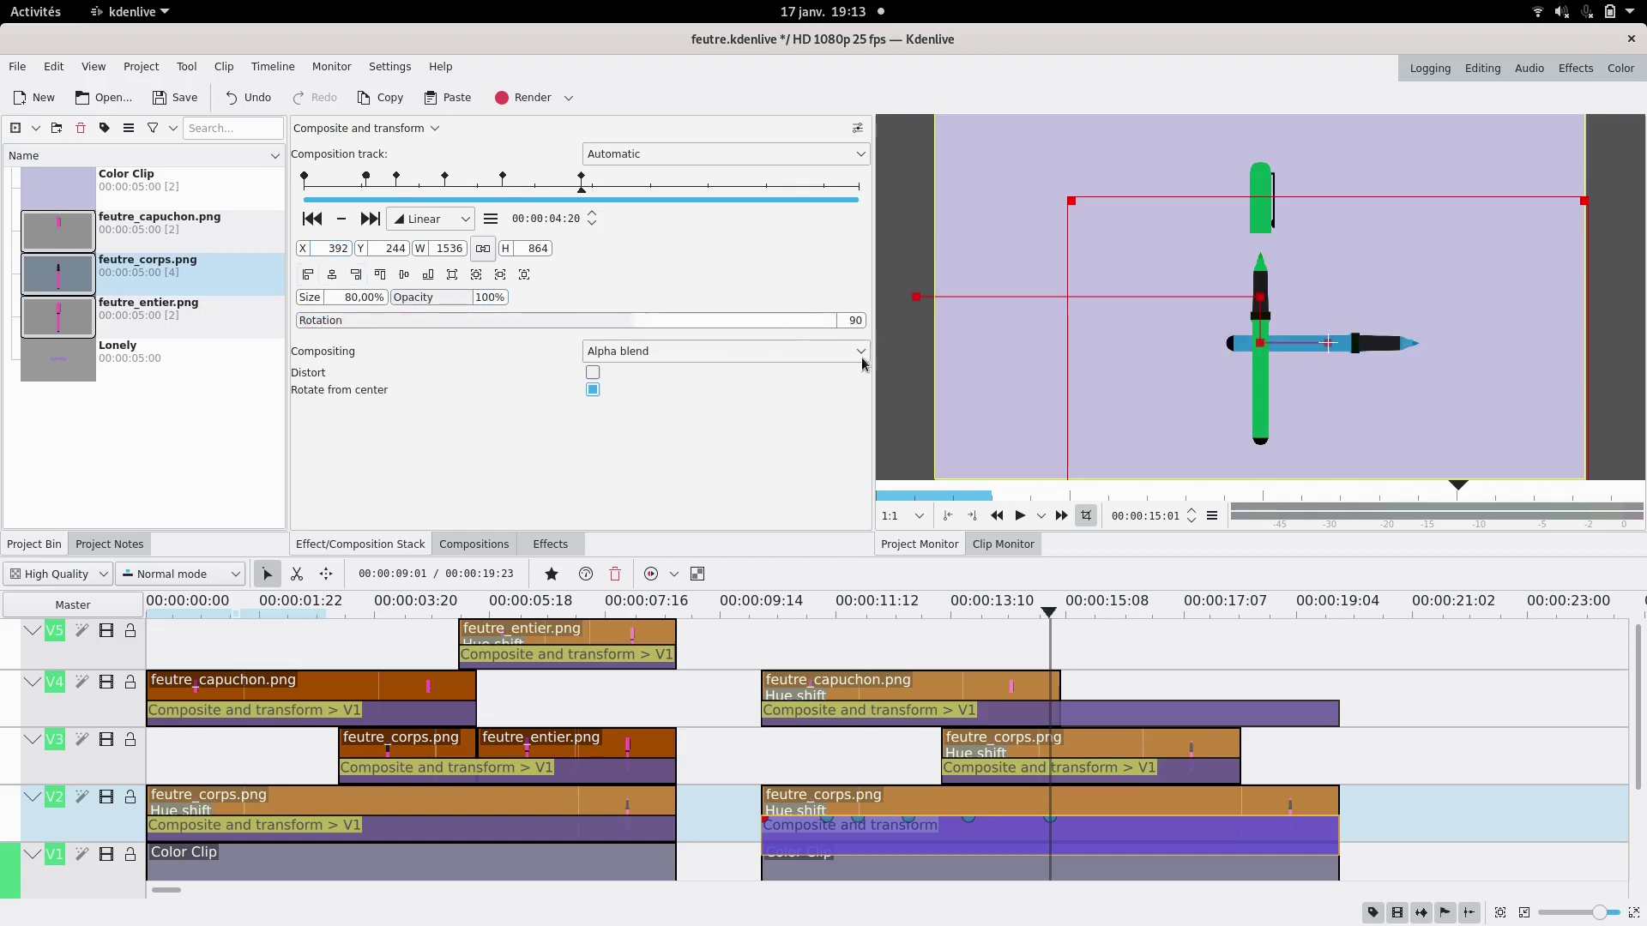
pyautogui.moveTo(1328, 344); pyautogui.dragTo(1425, 437)
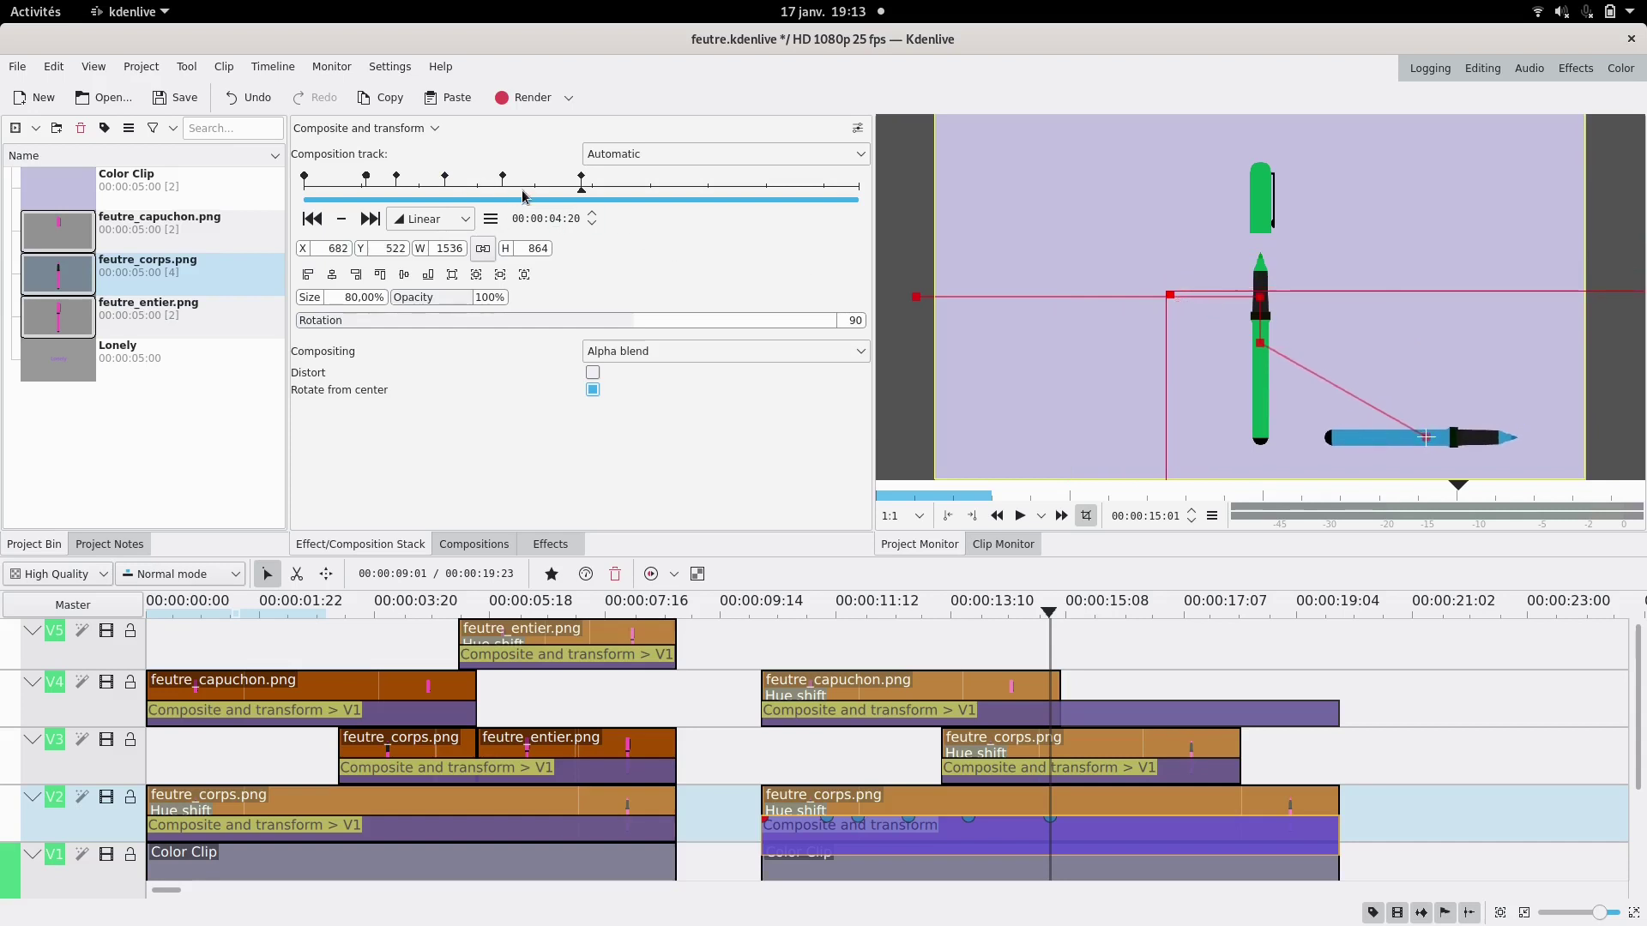
# - Set the blue marker's 04:20 keyframe to Smooth interpolation
pyautogui.click(429, 219)
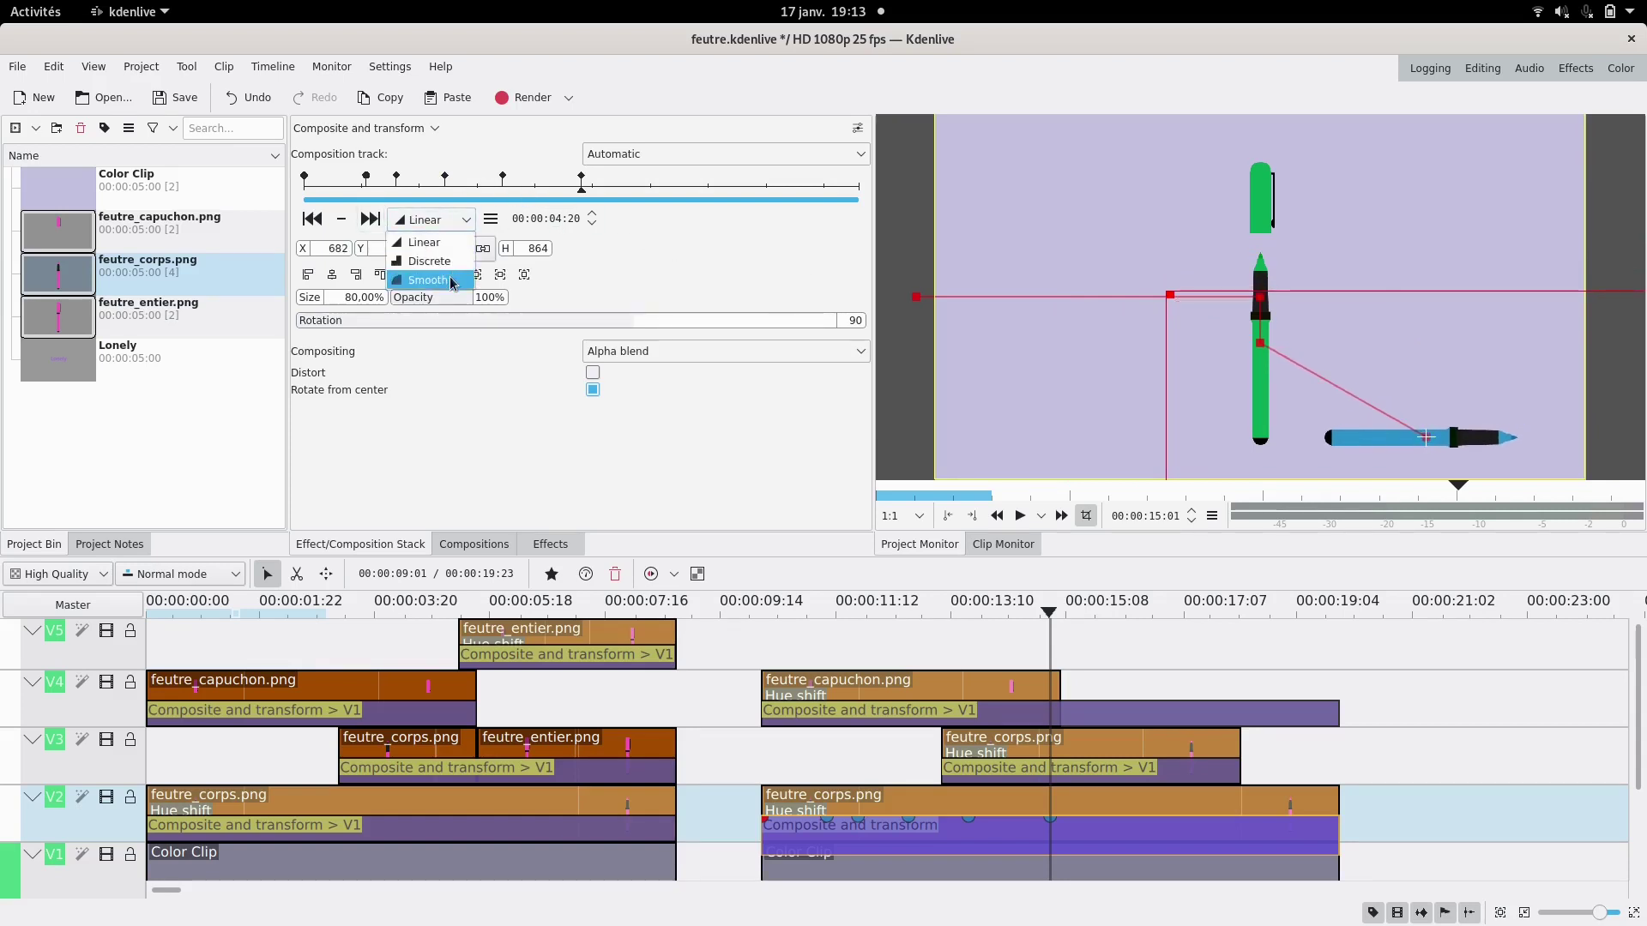
pyautogui.click(424, 258)
pyautogui.click(325, 224)
pyautogui.click(429, 219)
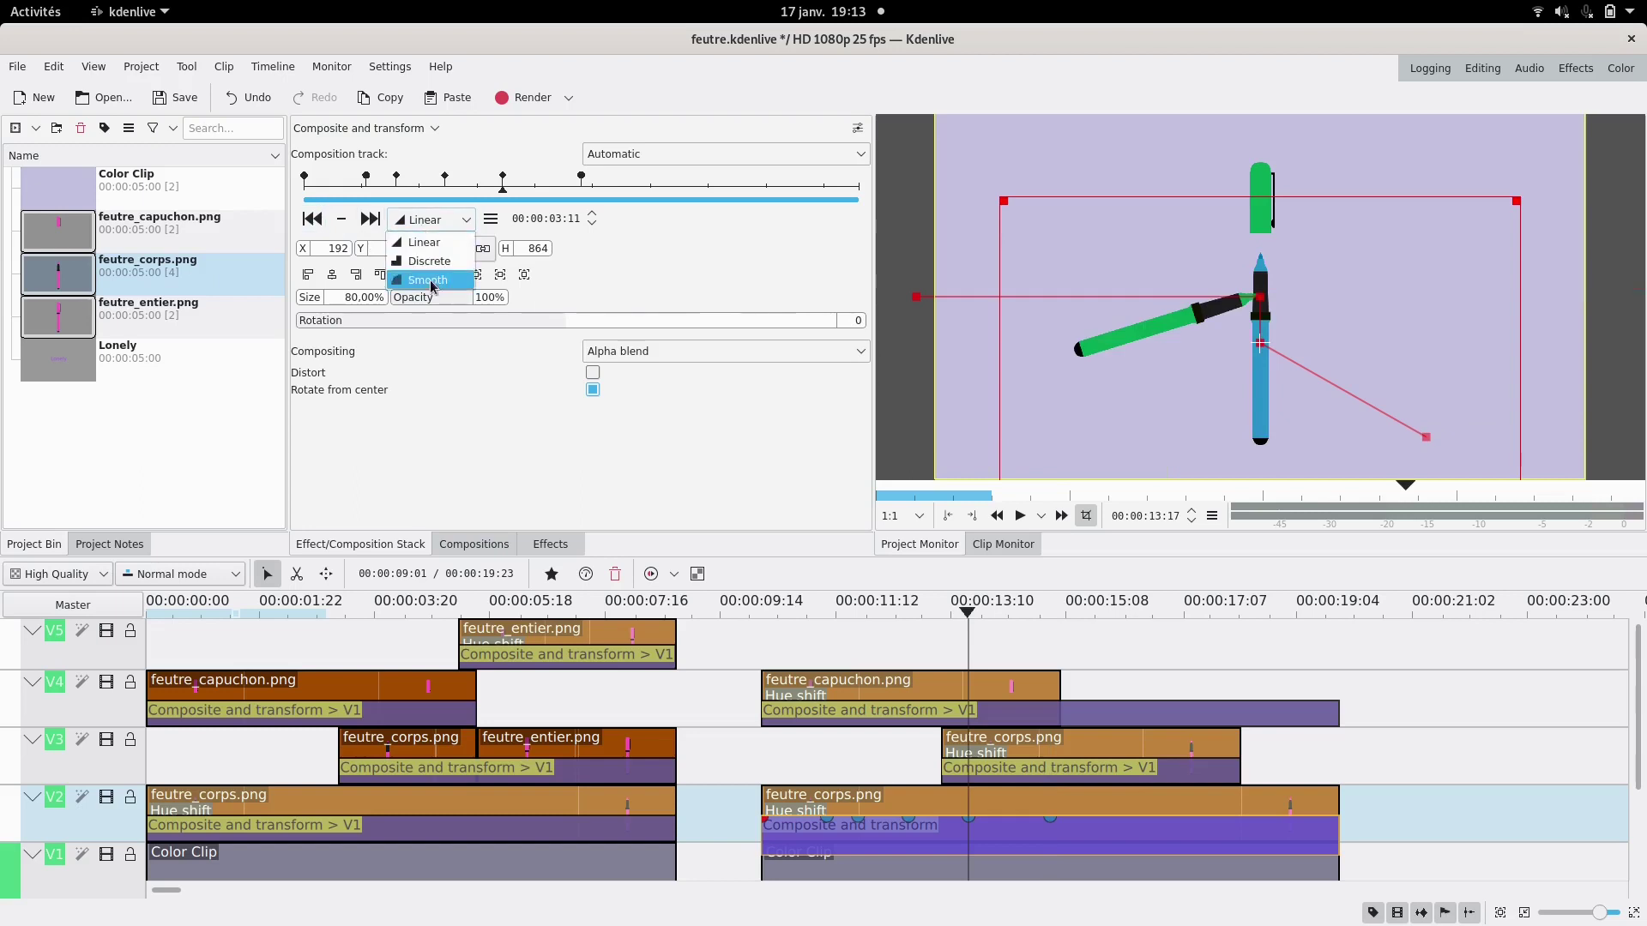
pyautogui.click(485, 242)
# - Add a Smooth keyframe at 04:03 with the blue marker lifted to curve its fall
pyautogui.click(531, 194)
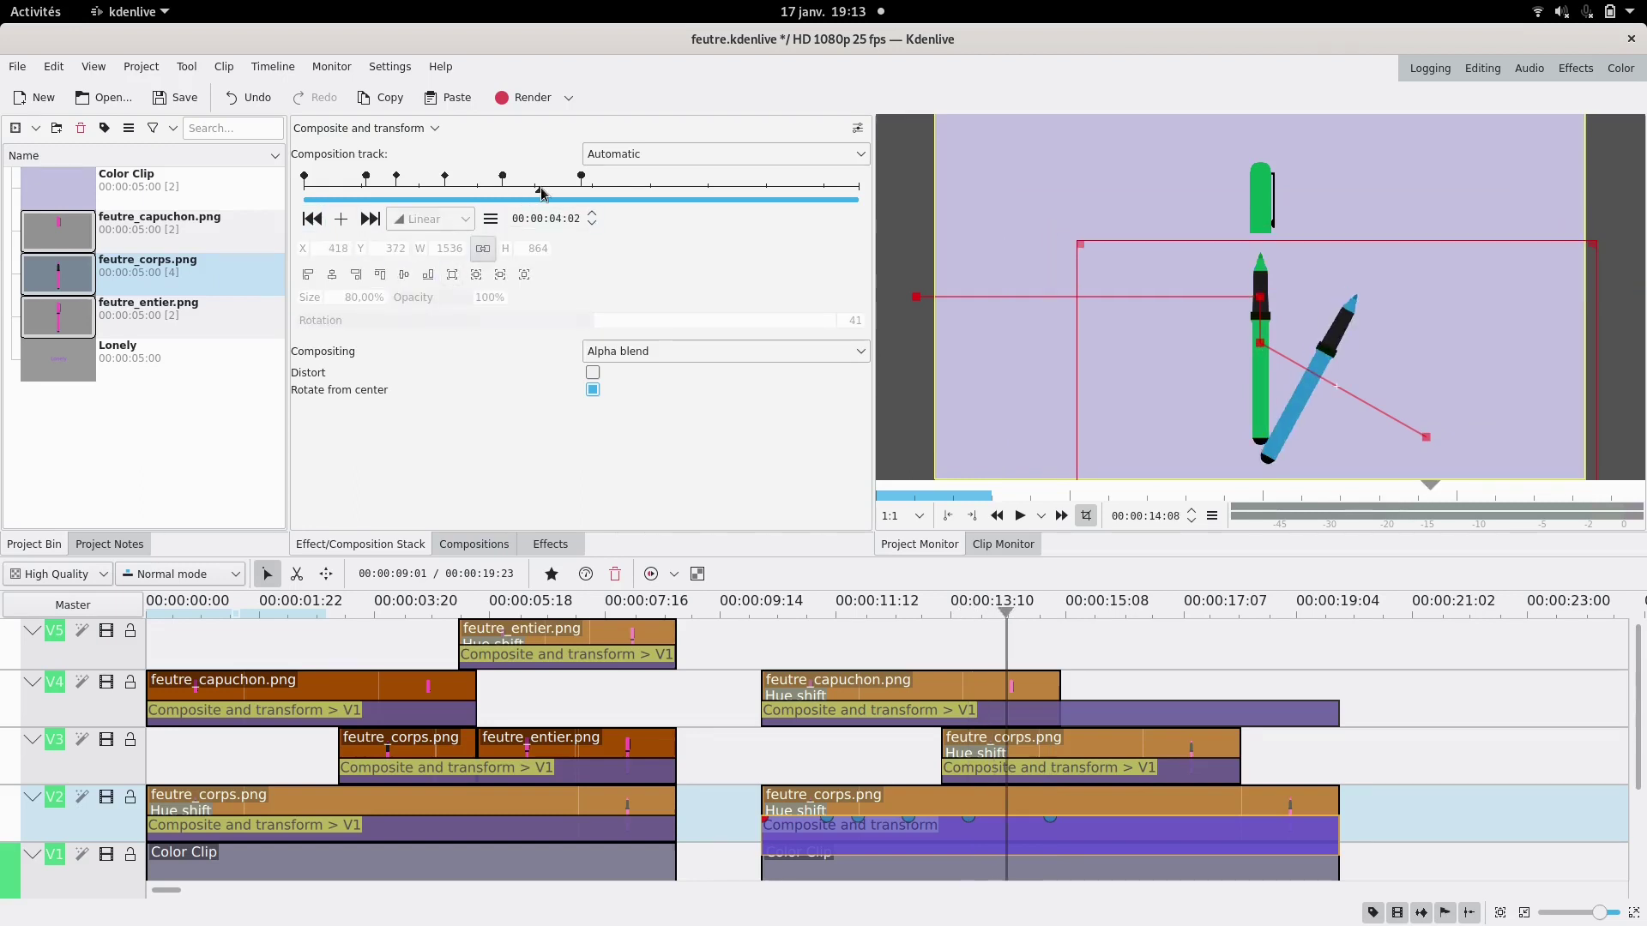
pyautogui.moveTo(532, 194); pyautogui.dragTo(542, 194)
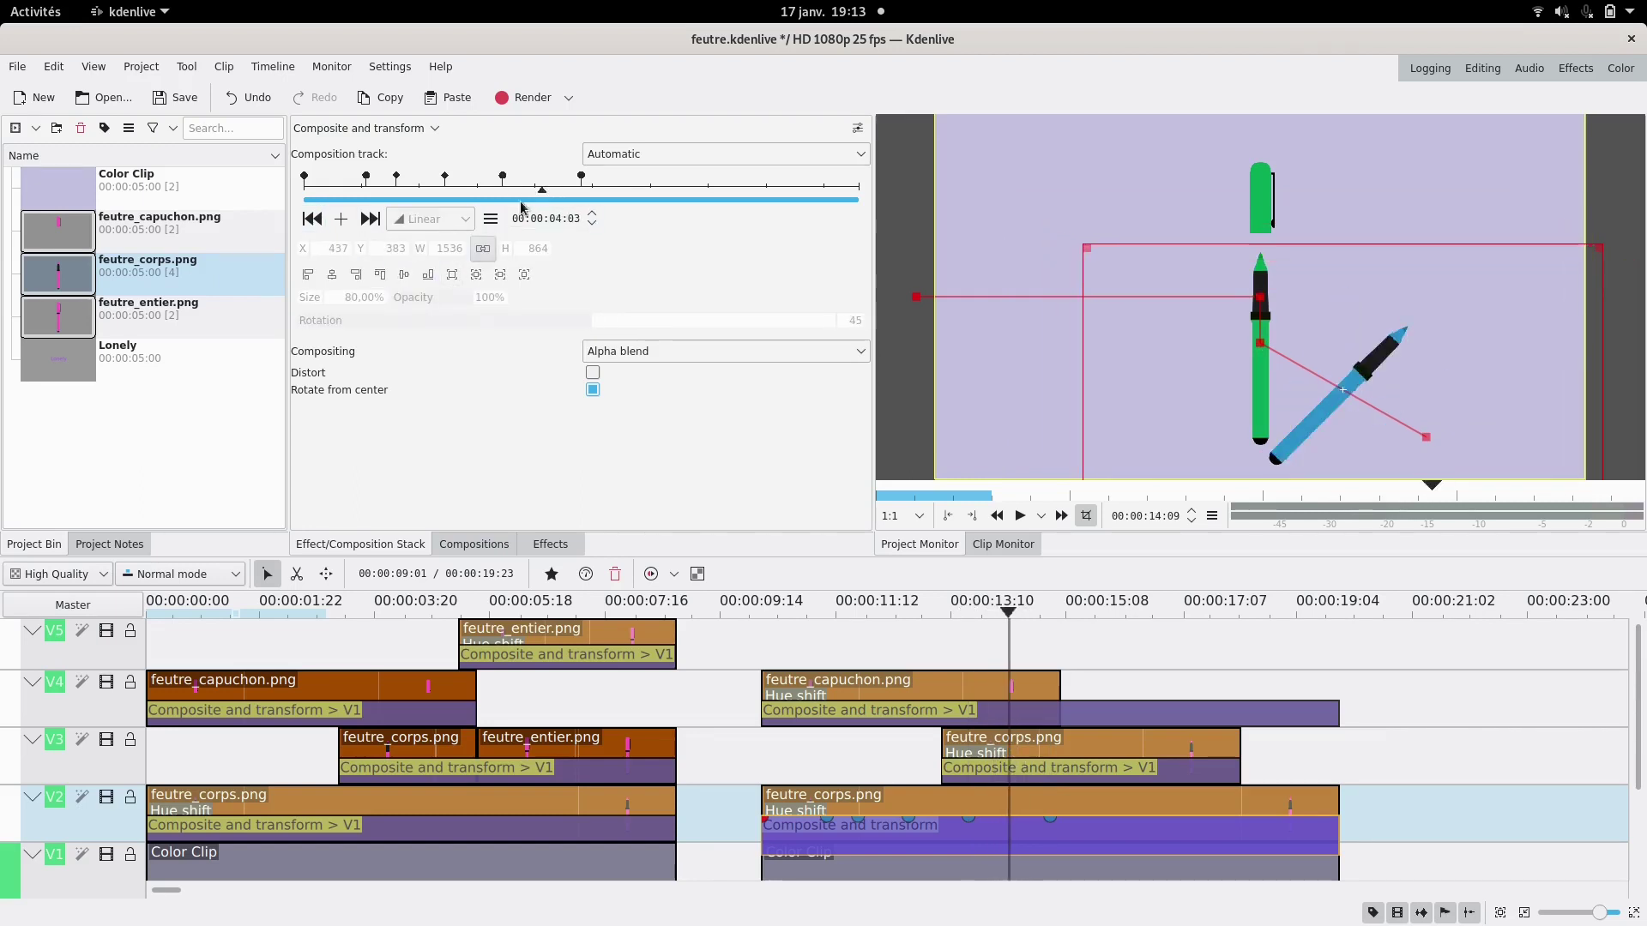
pyautogui.click(341, 218)
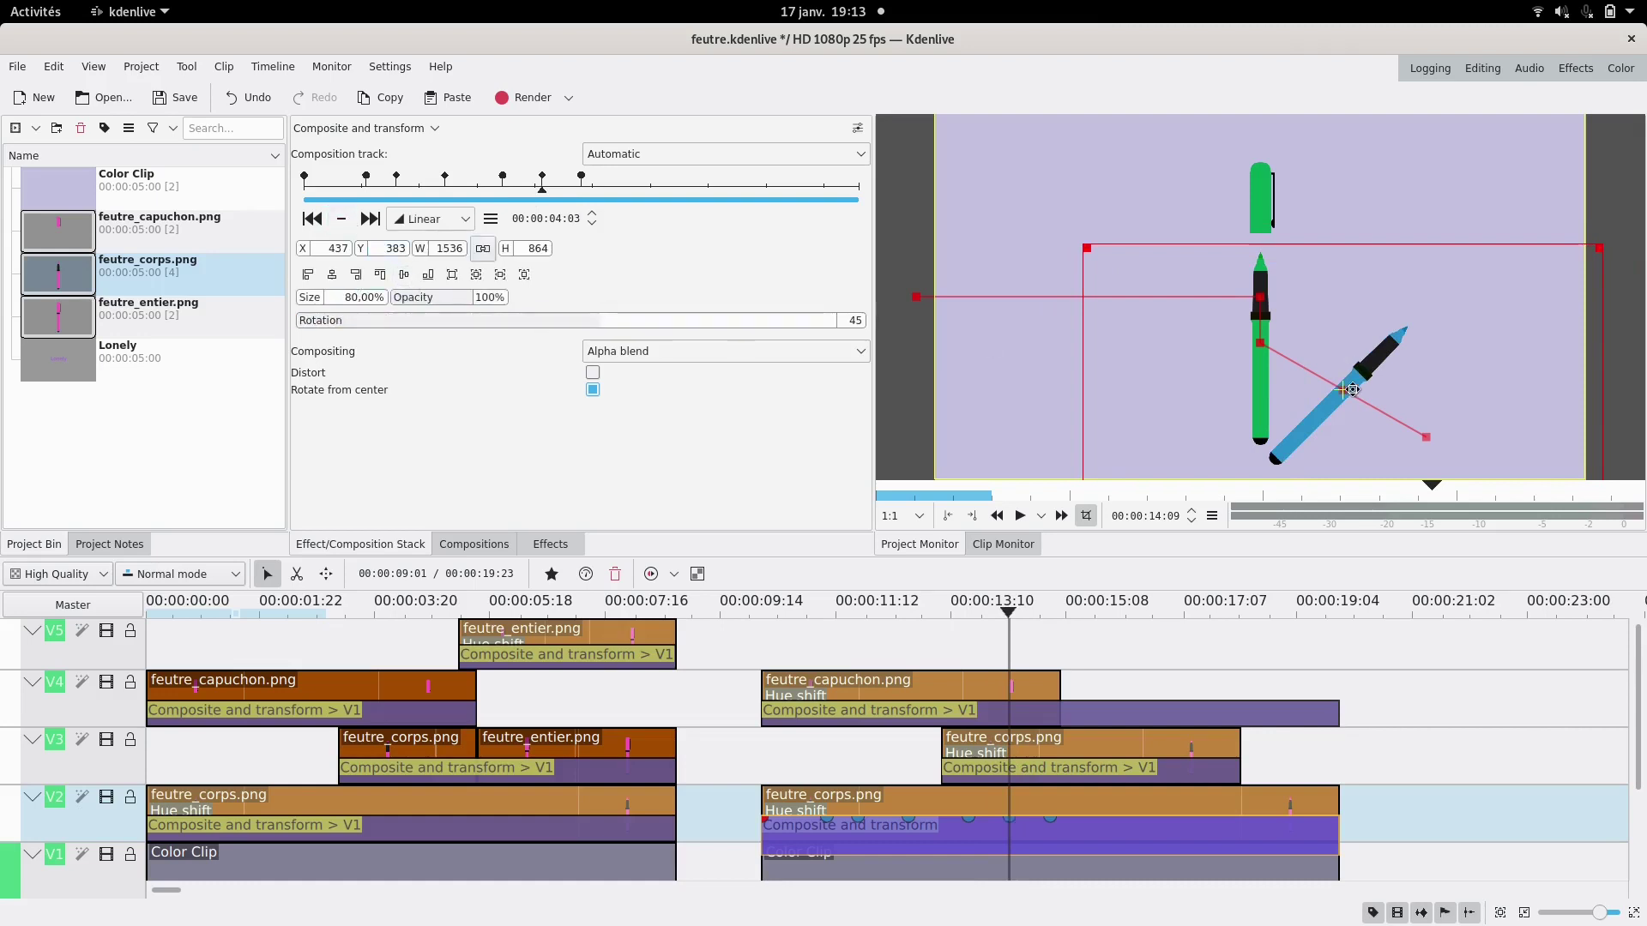
pyautogui.moveTo(1351, 388); pyautogui.dragTo(1353, 347)
pyautogui.click(439, 221)
pyautogui.click(440, 281)
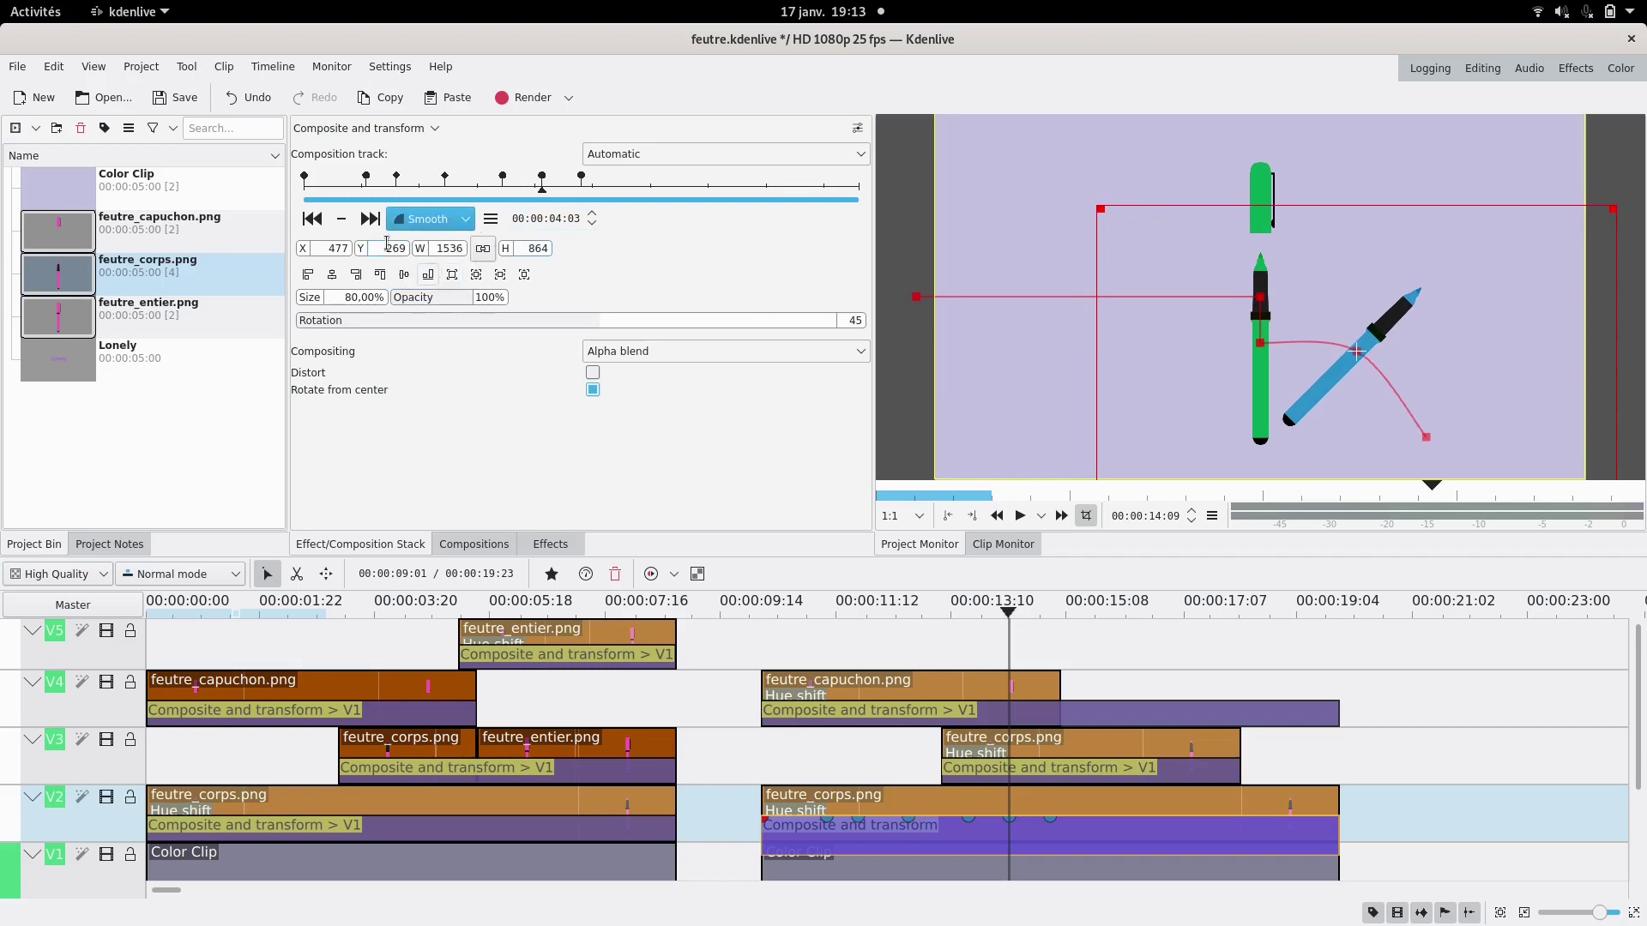
# - Rotate the blue marker slightly further at its 04:20 keyframe
pyautogui.click(574, 193)
pyautogui.moveTo(574, 194); pyautogui.dragTo(579, 193)
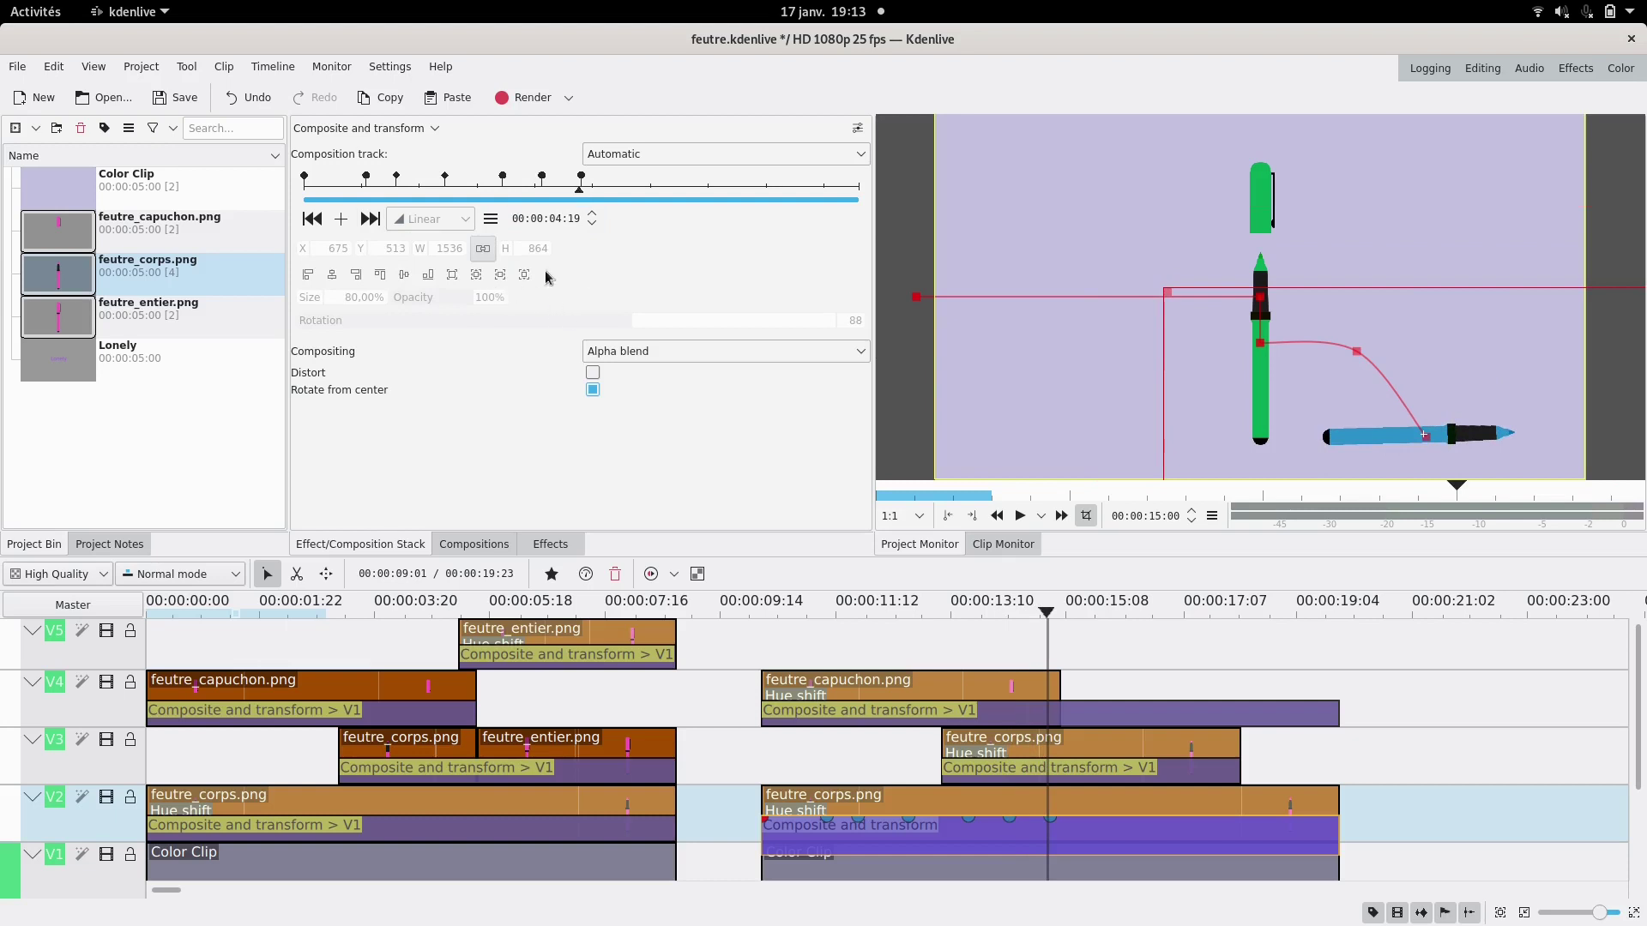
pyautogui.click(370, 219)
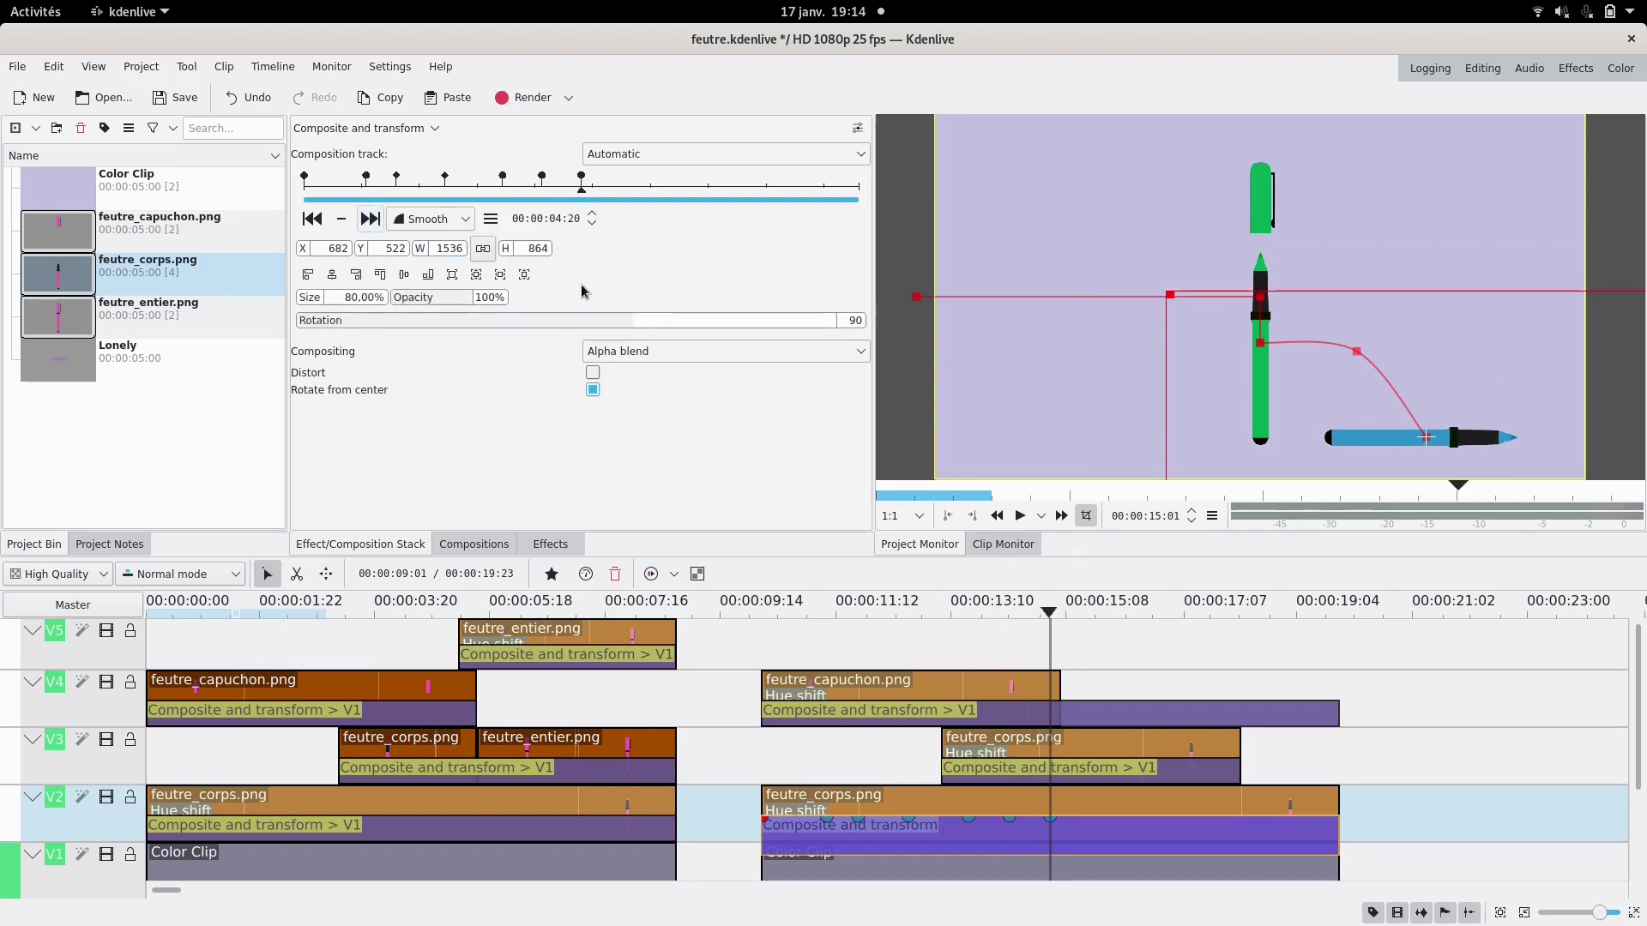
pyautogui.moveTo(676, 328); pyautogui.dragTo(676, 309)
# - Add a 05:12 keyframe holding Rotation 90 and choose its interpolation
pyautogui.click(623, 192)
pyautogui.click(341, 218)
pyautogui.doubleClick(838, 320)
pyautogui.write('9')
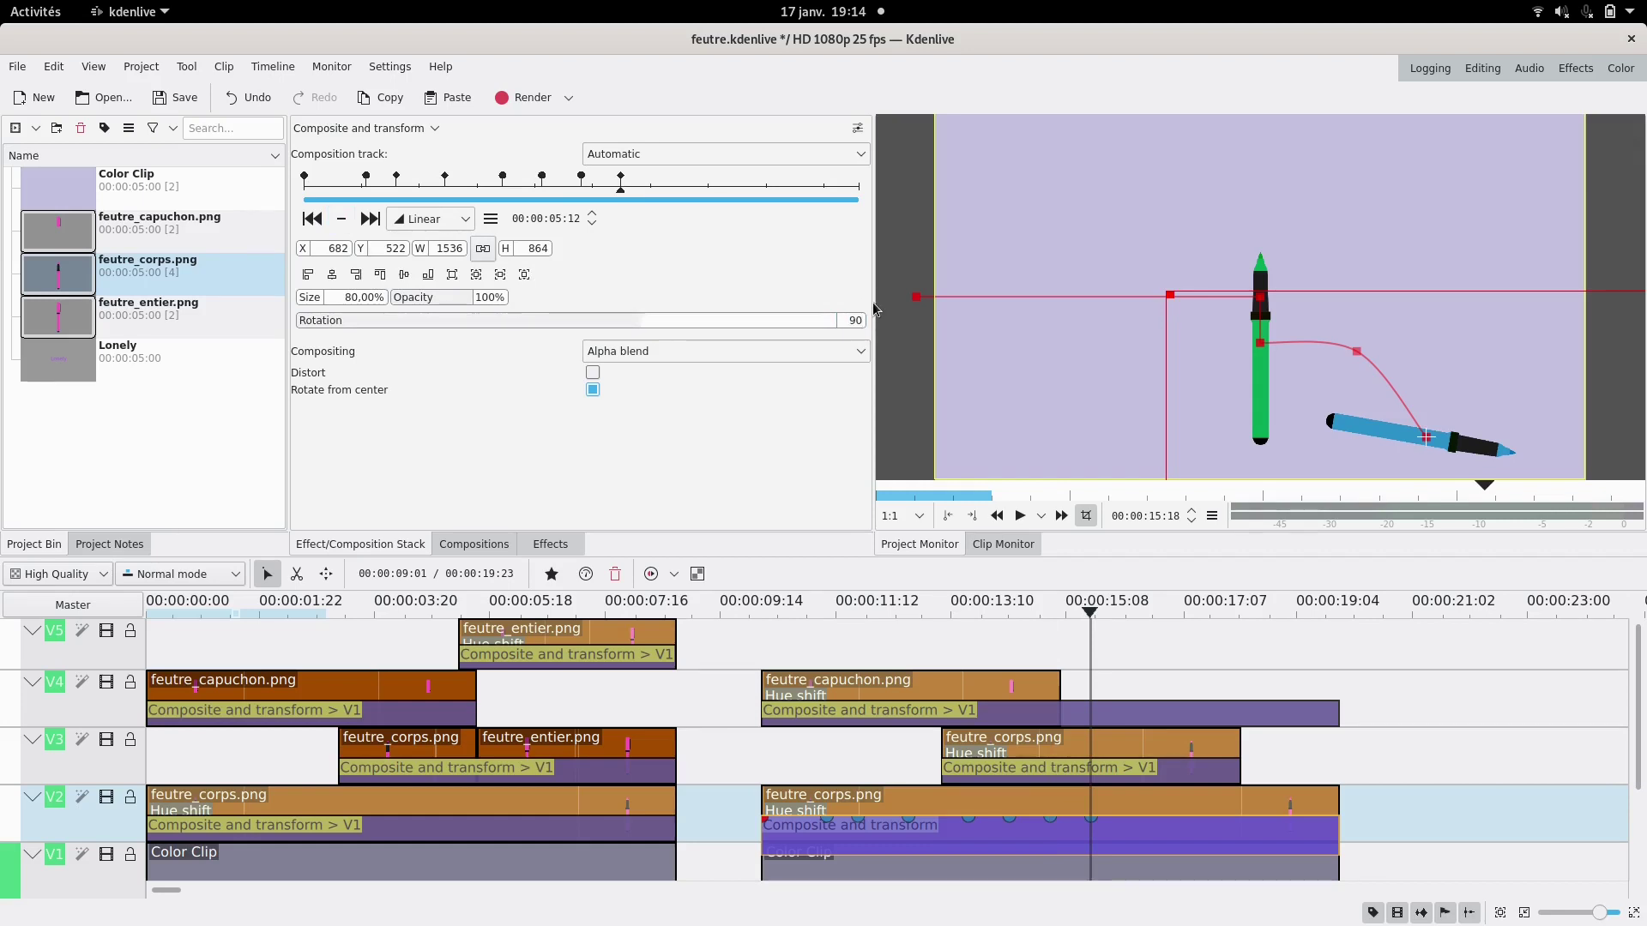
pyautogui.write('0')
pyautogui.click(425, 219)
pyautogui.click(444, 289)
# - Play back the animation from the start to review the tip-over
pyautogui.click(897, 633)
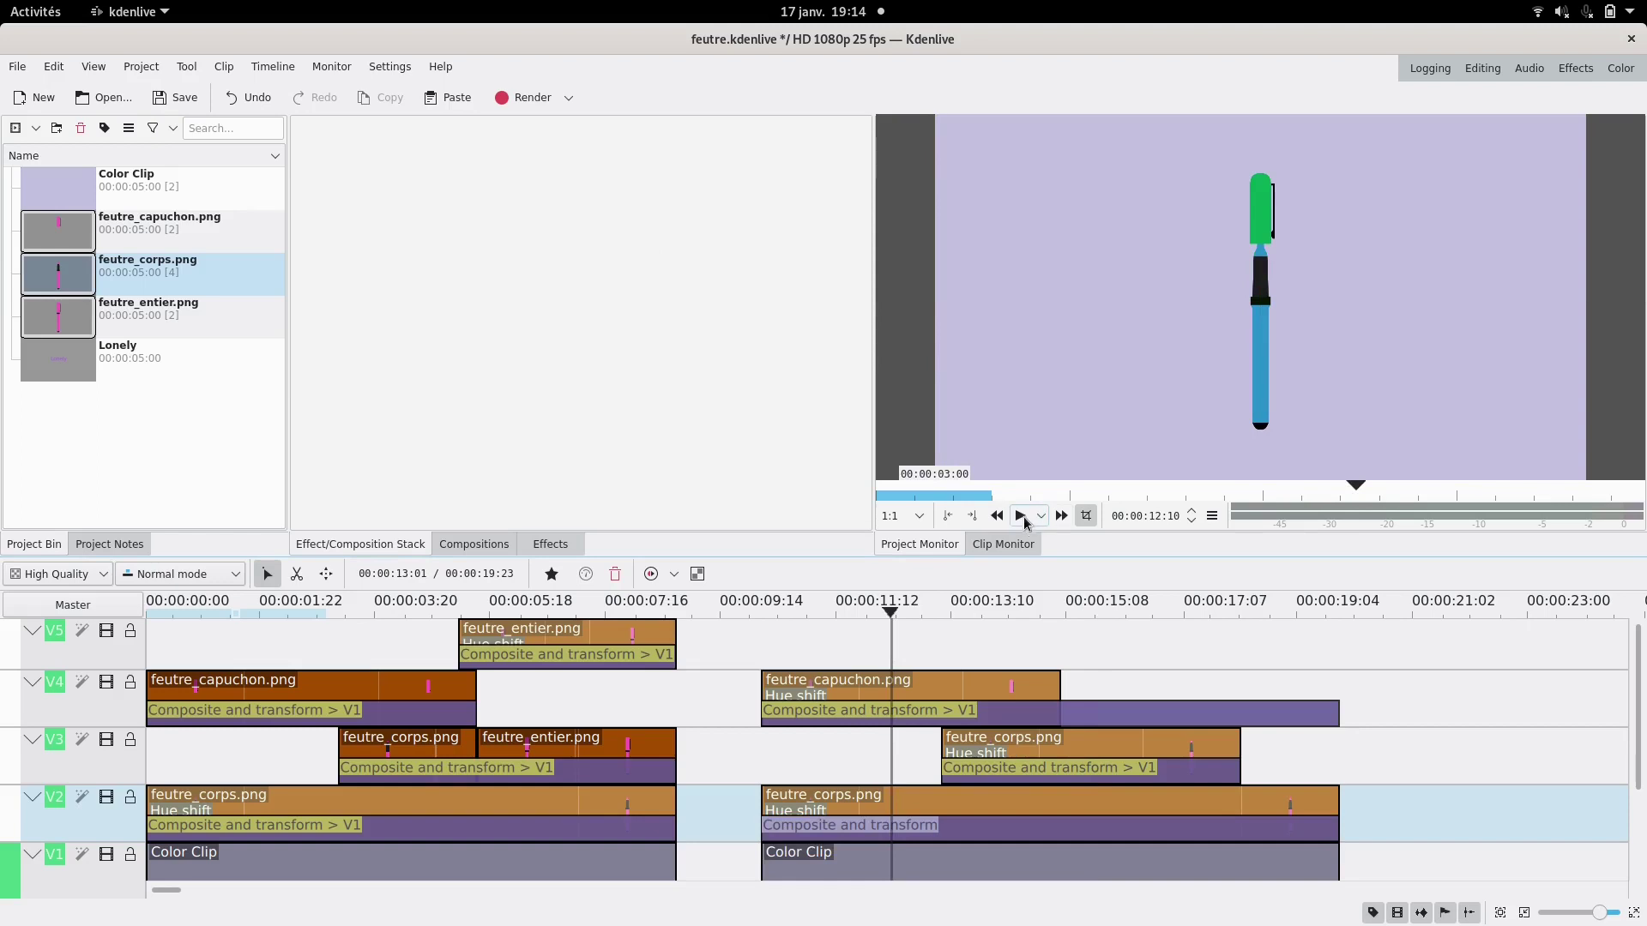
pyautogui.click(1021, 515)
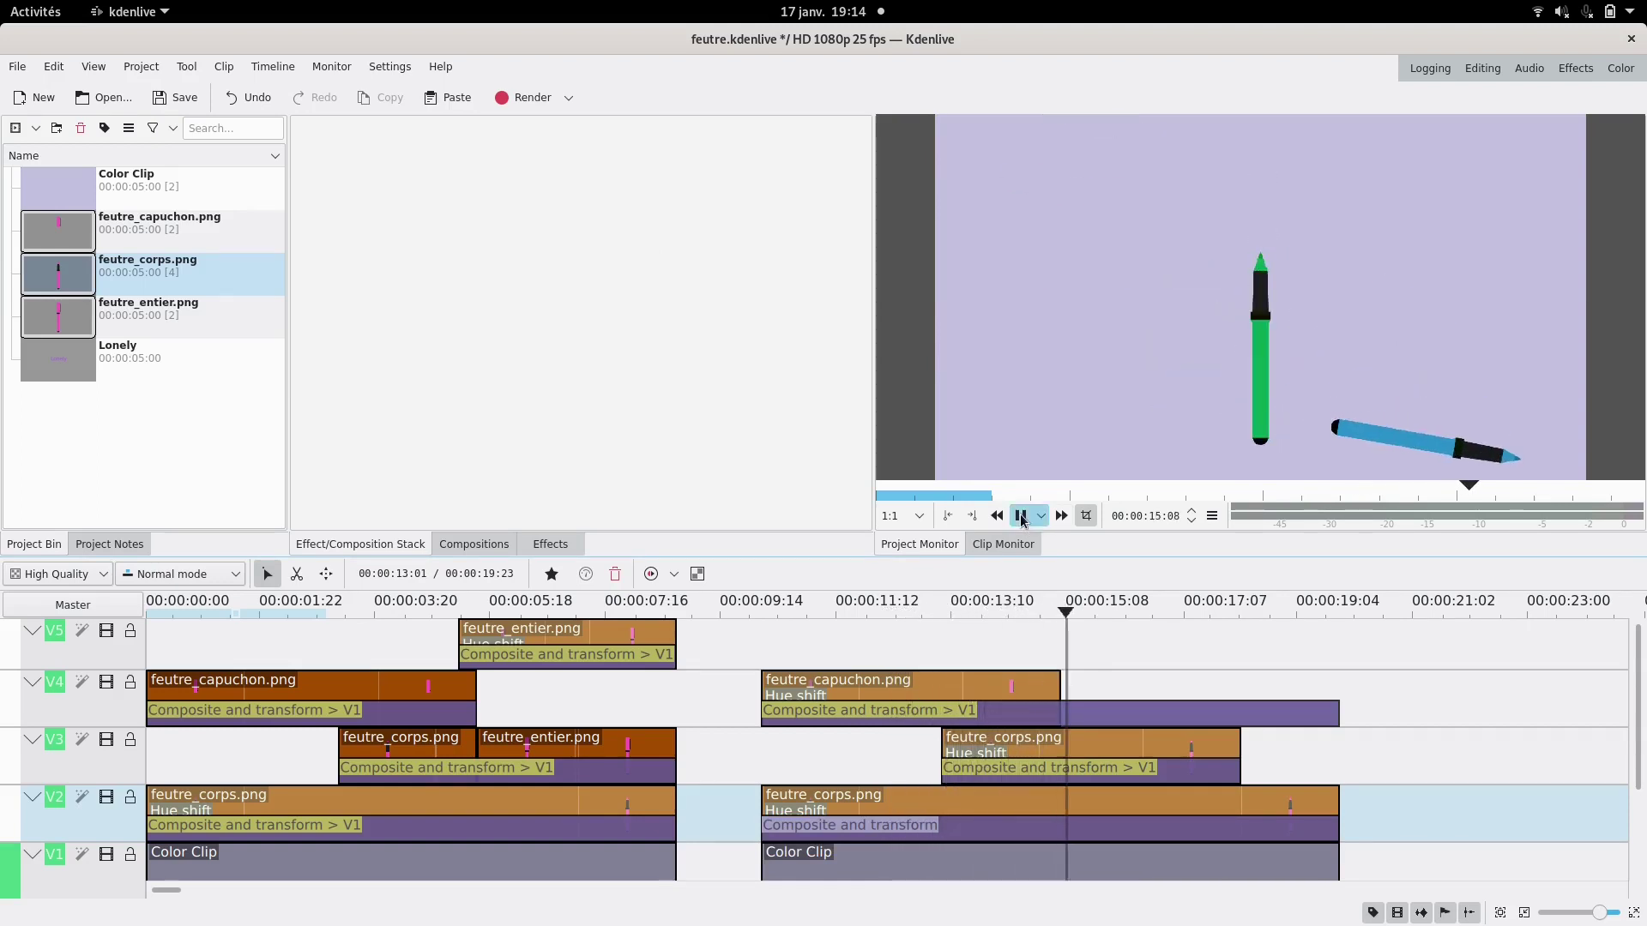
pyautogui.click(1021, 515)
# - Drag the green marker's second V3 keyframe slightly earlier and replay from 13:00
pyautogui.click(1054, 774)
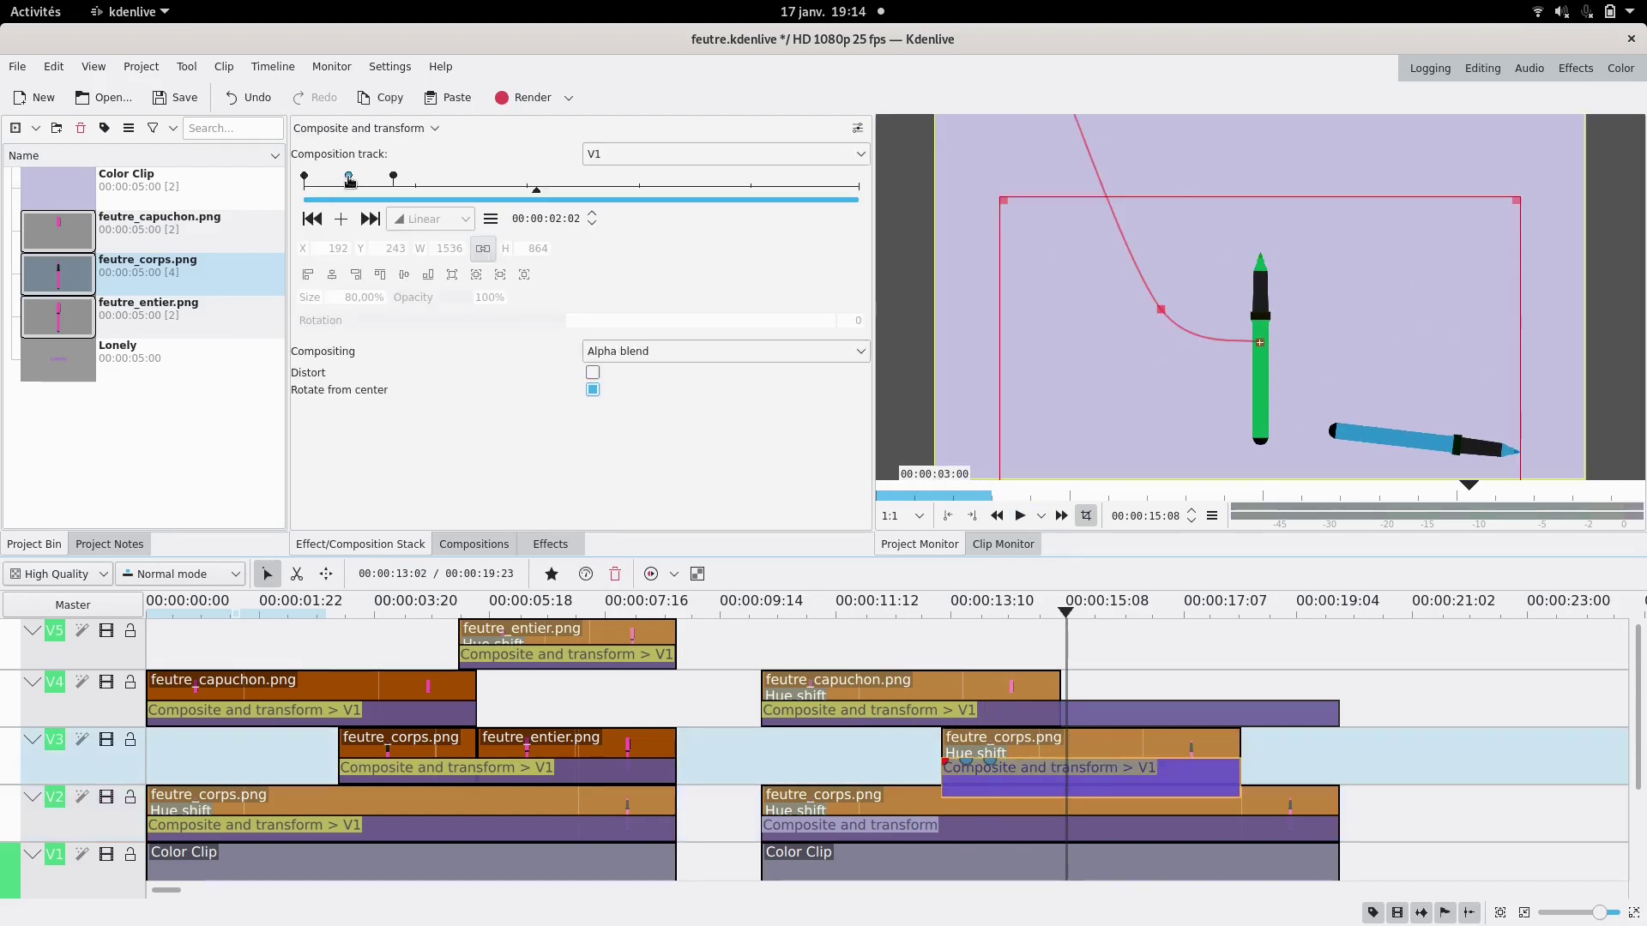
pyautogui.moveTo(349, 179); pyautogui.dragTo(332, 183)
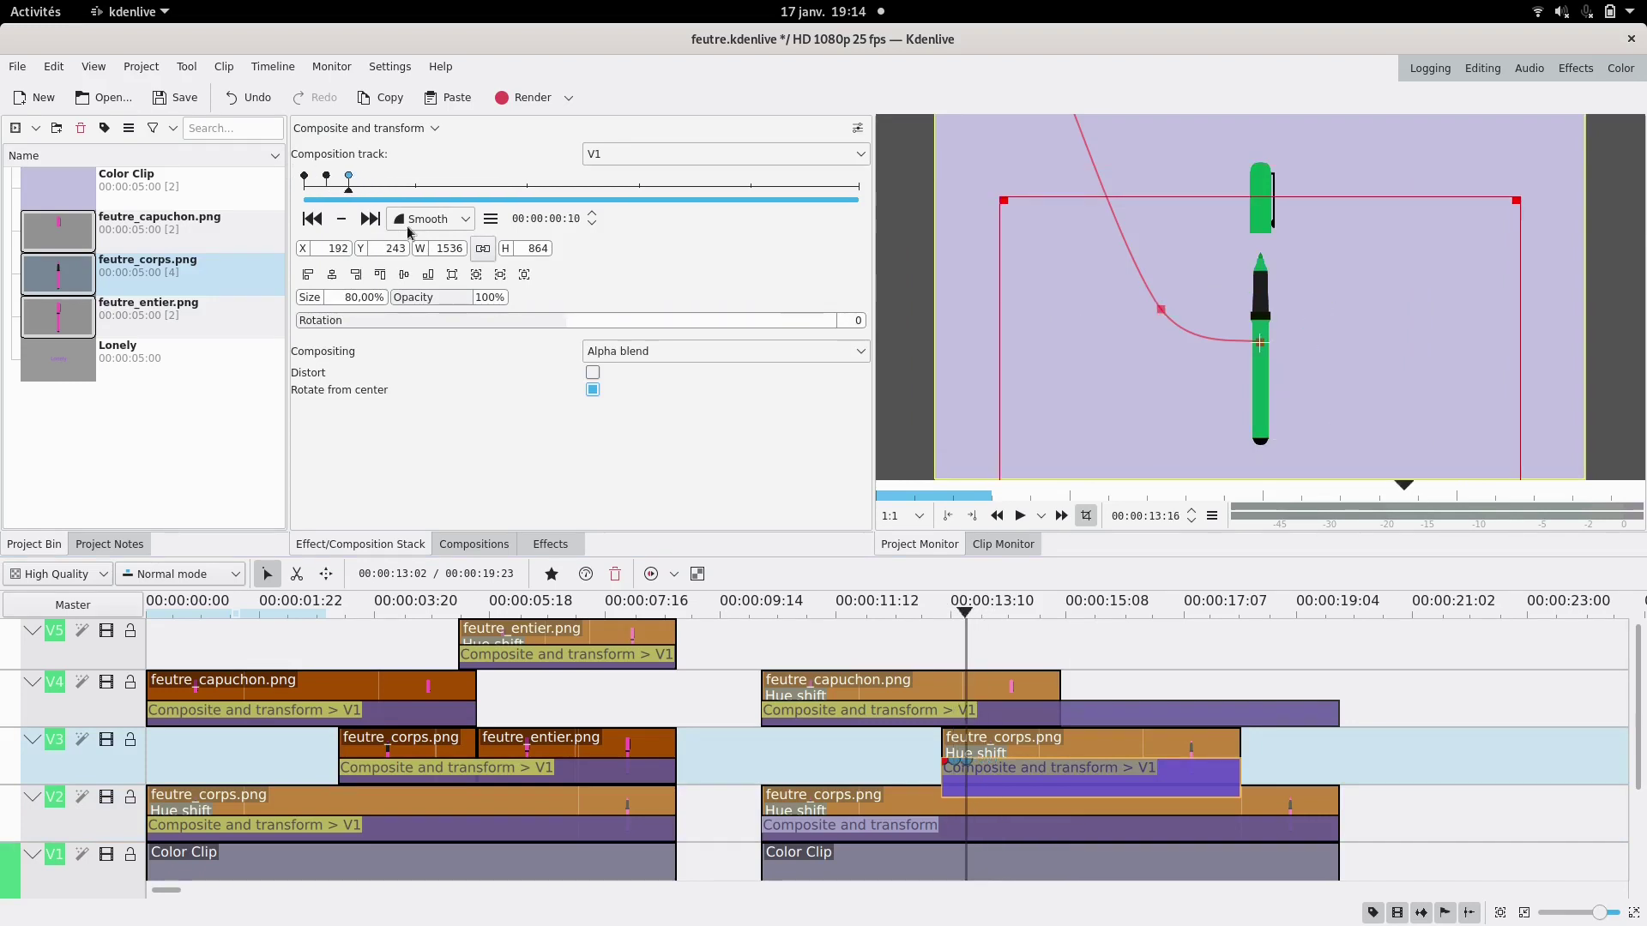
pyautogui.click(958, 635)
pyautogui.click(1020, 515)
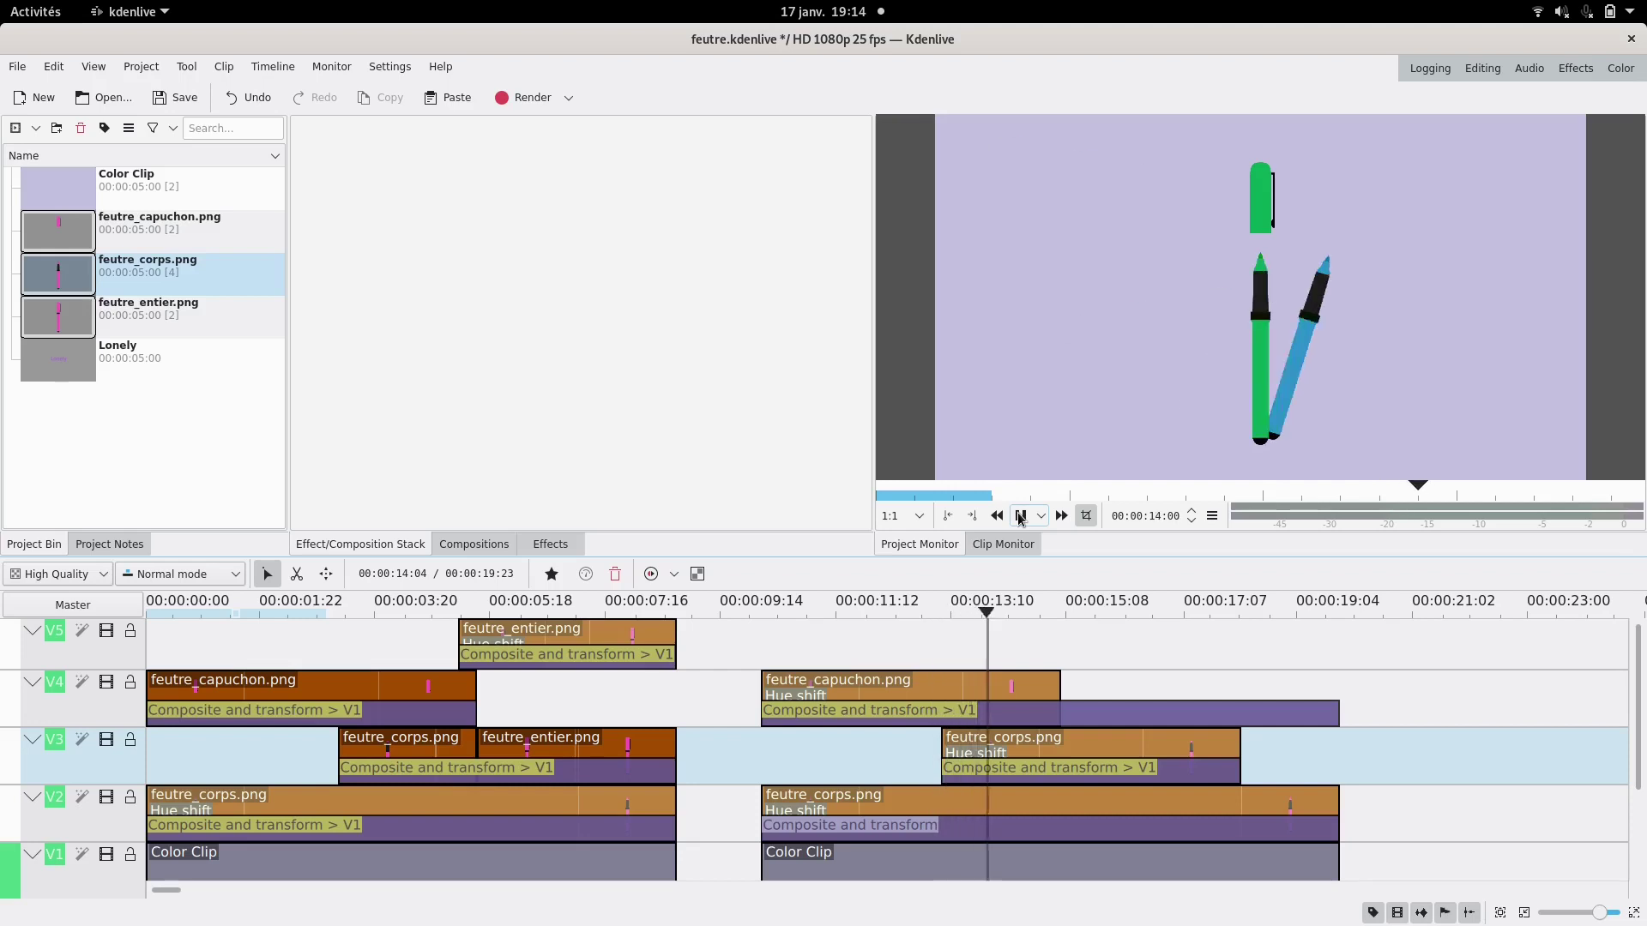
# - Shift the green marker's third V3 keyframe slightly later
pyautogui.click(1020, 516)
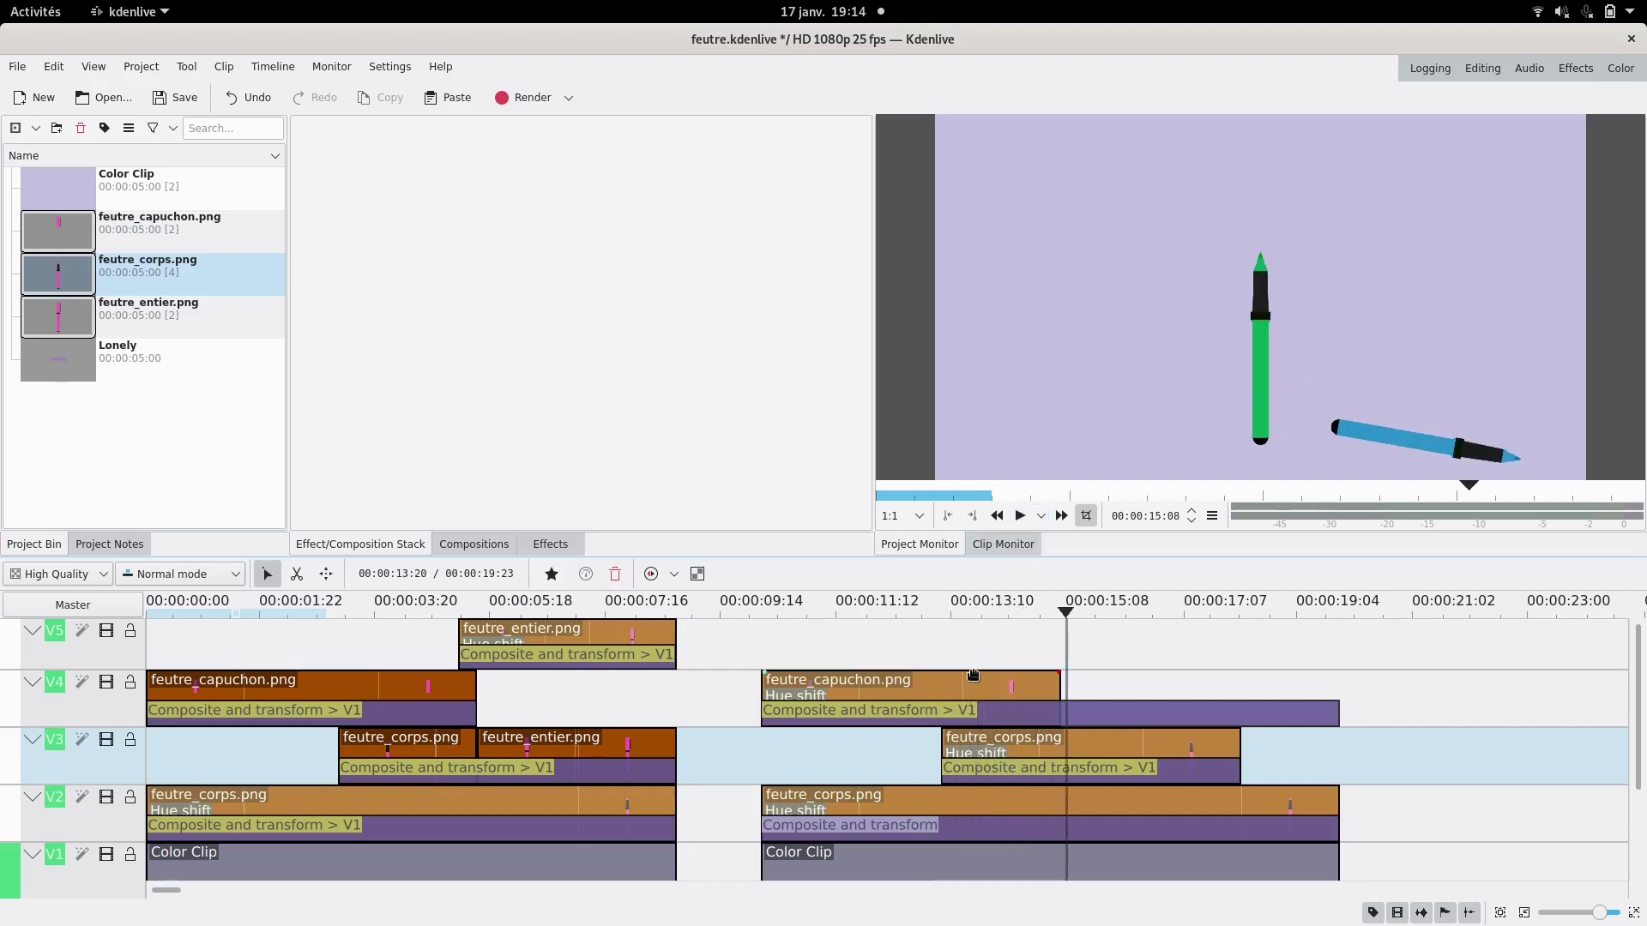
pyautogui.click(999, 777)
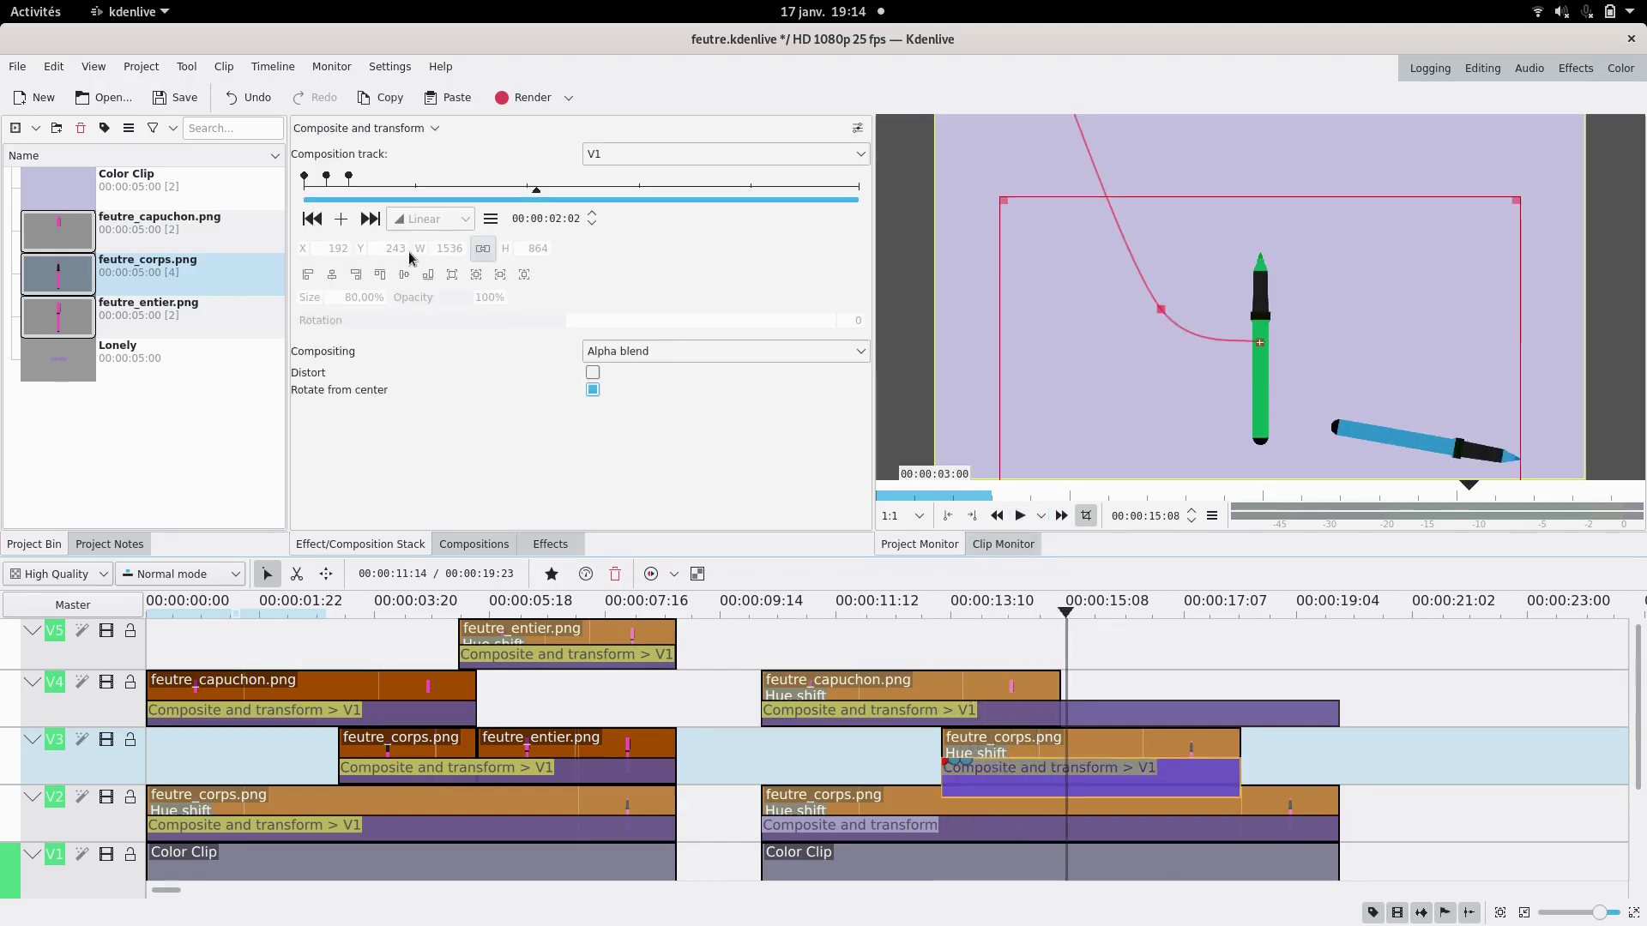
pyautogui.click(341, 192)
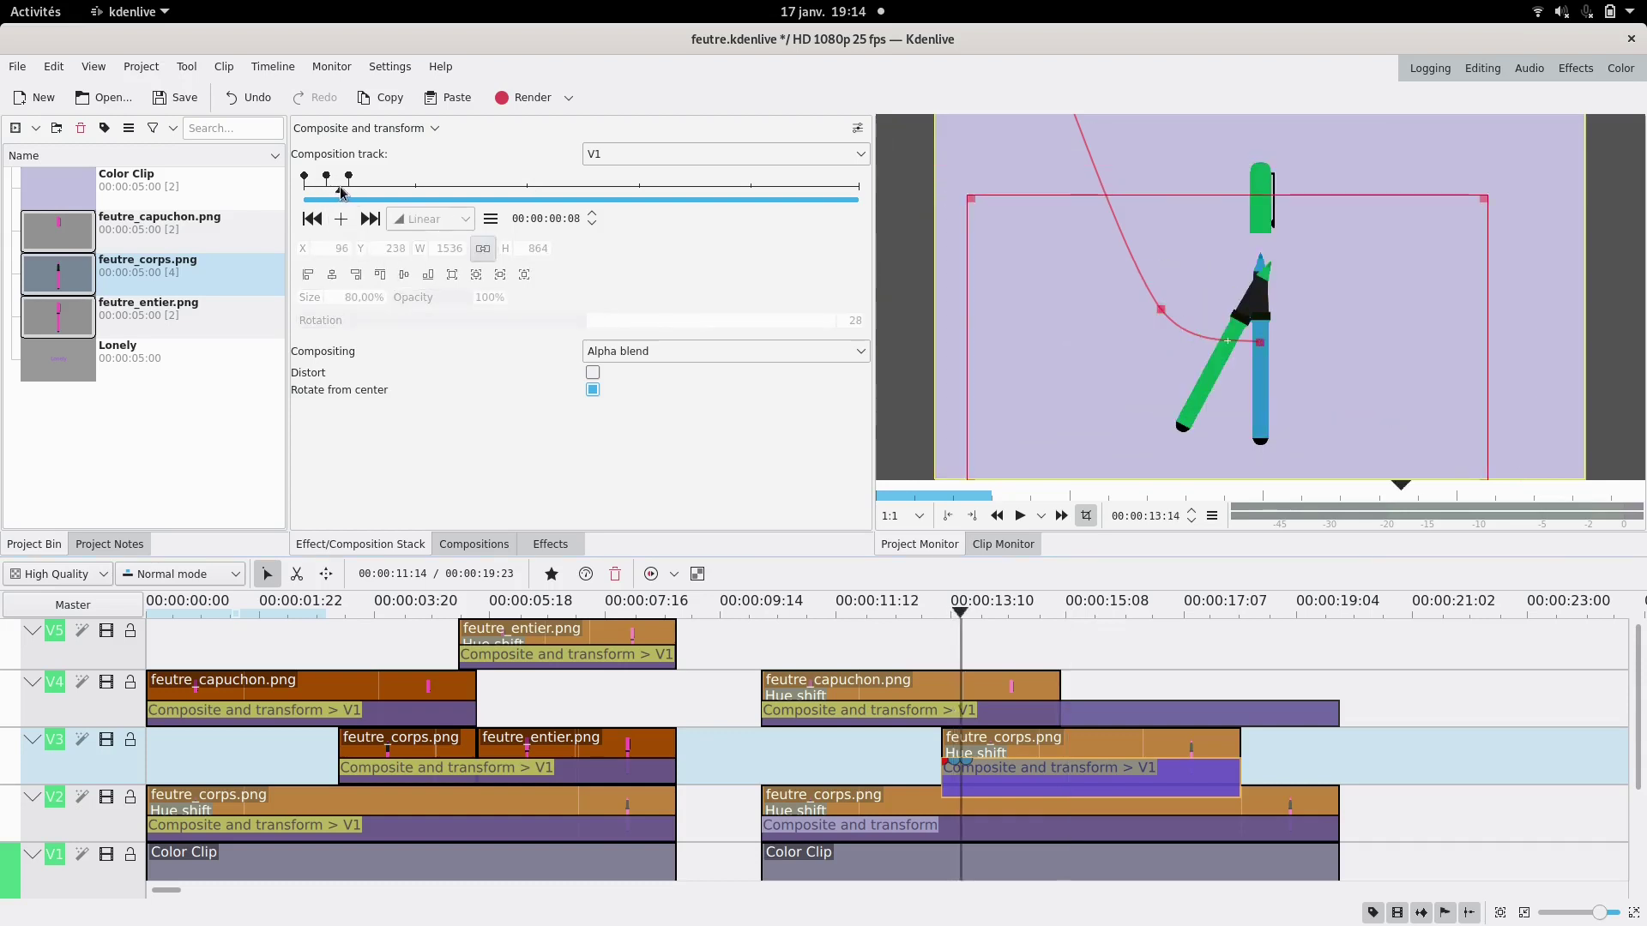
pyautogui.moveTo(348, 177)
pyautogui.mouseDown()
pyautogui.moveTo(403, 176)
pyautogui.moveTo(353, 178)
pyautogui.mouseUp()
pyautogui.click(326, 178)
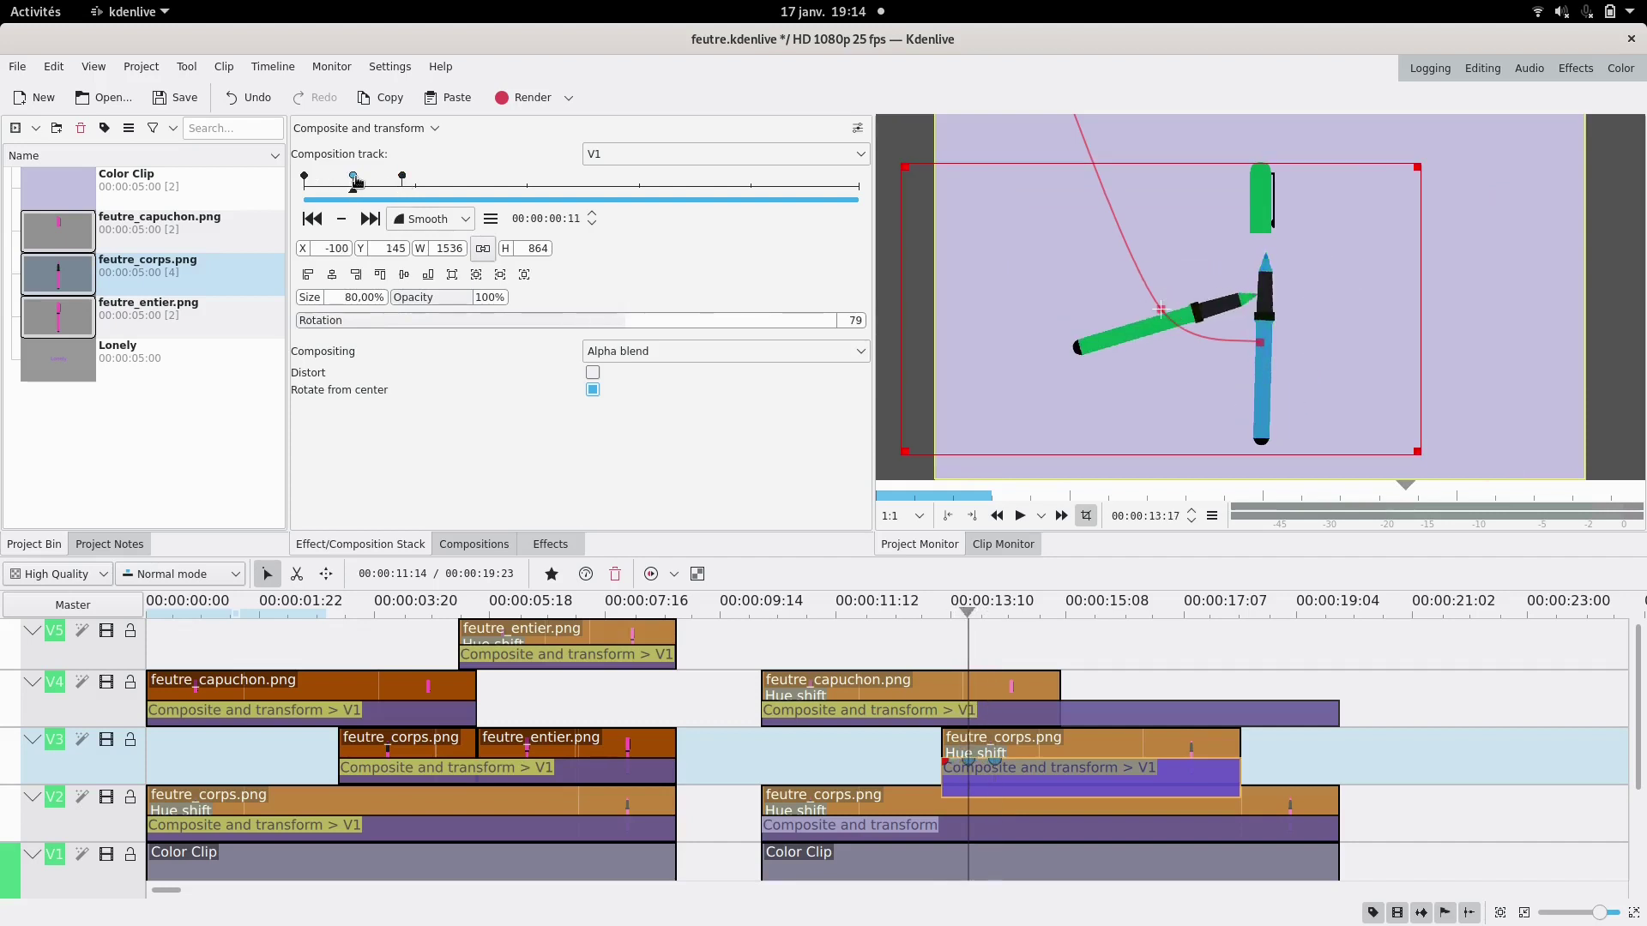
# - Move the blue marker's later V2 keyframes, from 04:03 on, earlier
pyautogui.click(983, 837)
pyautogui.click(543, 189)
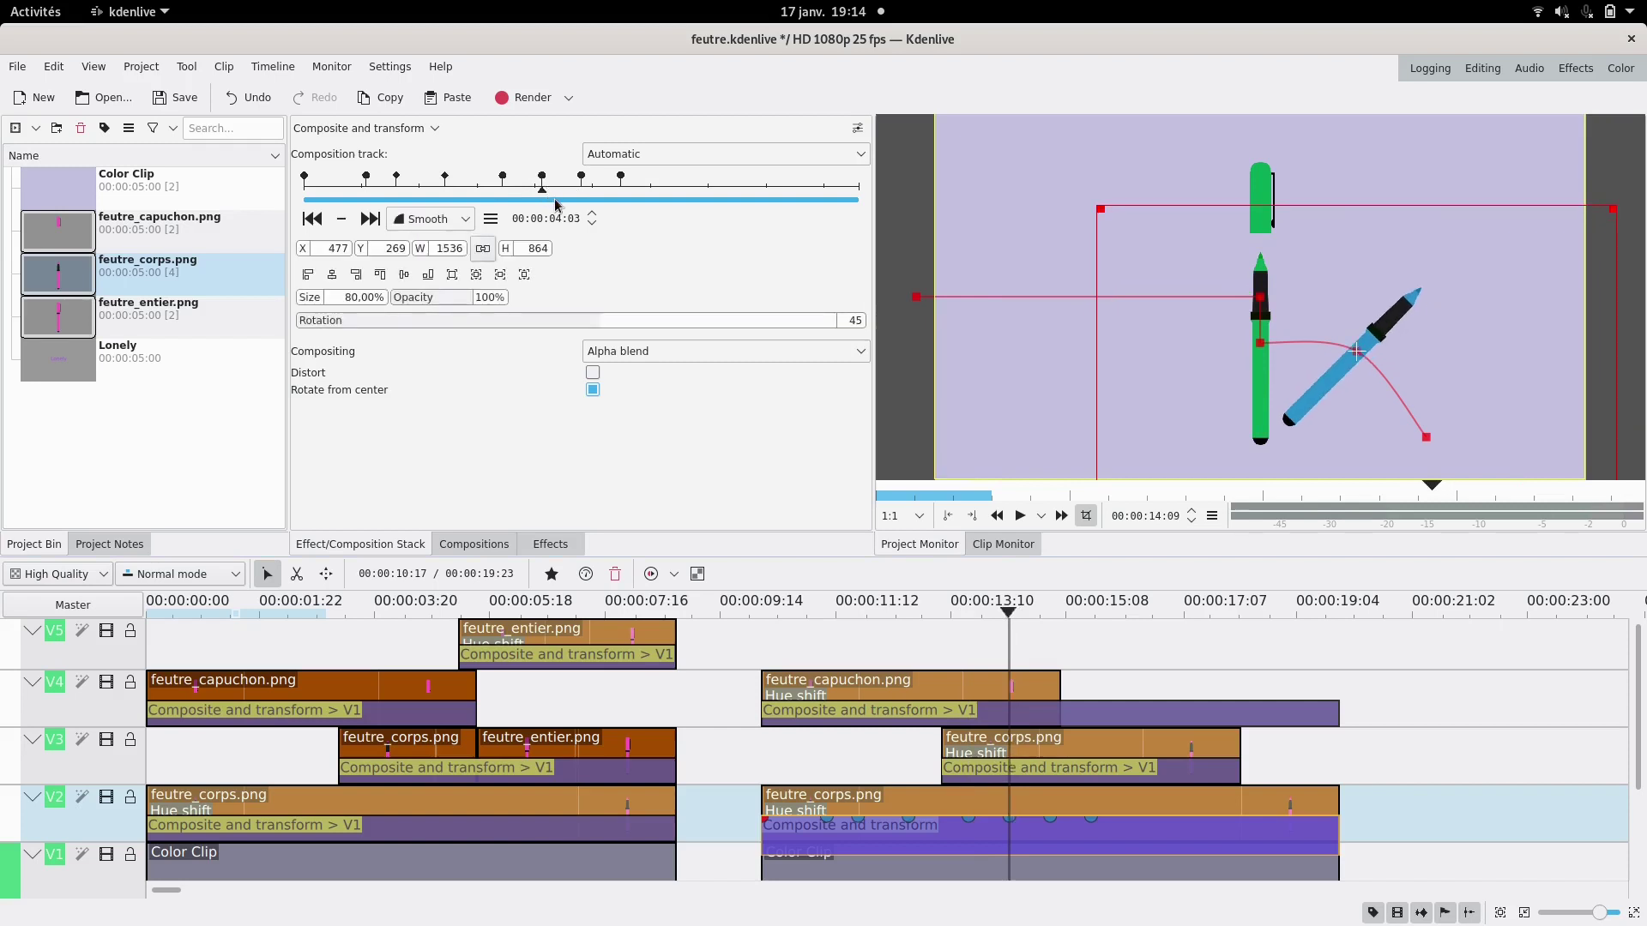
pyautogui.moveTo(542, 177); pyautogui.dragTo(579, 178)
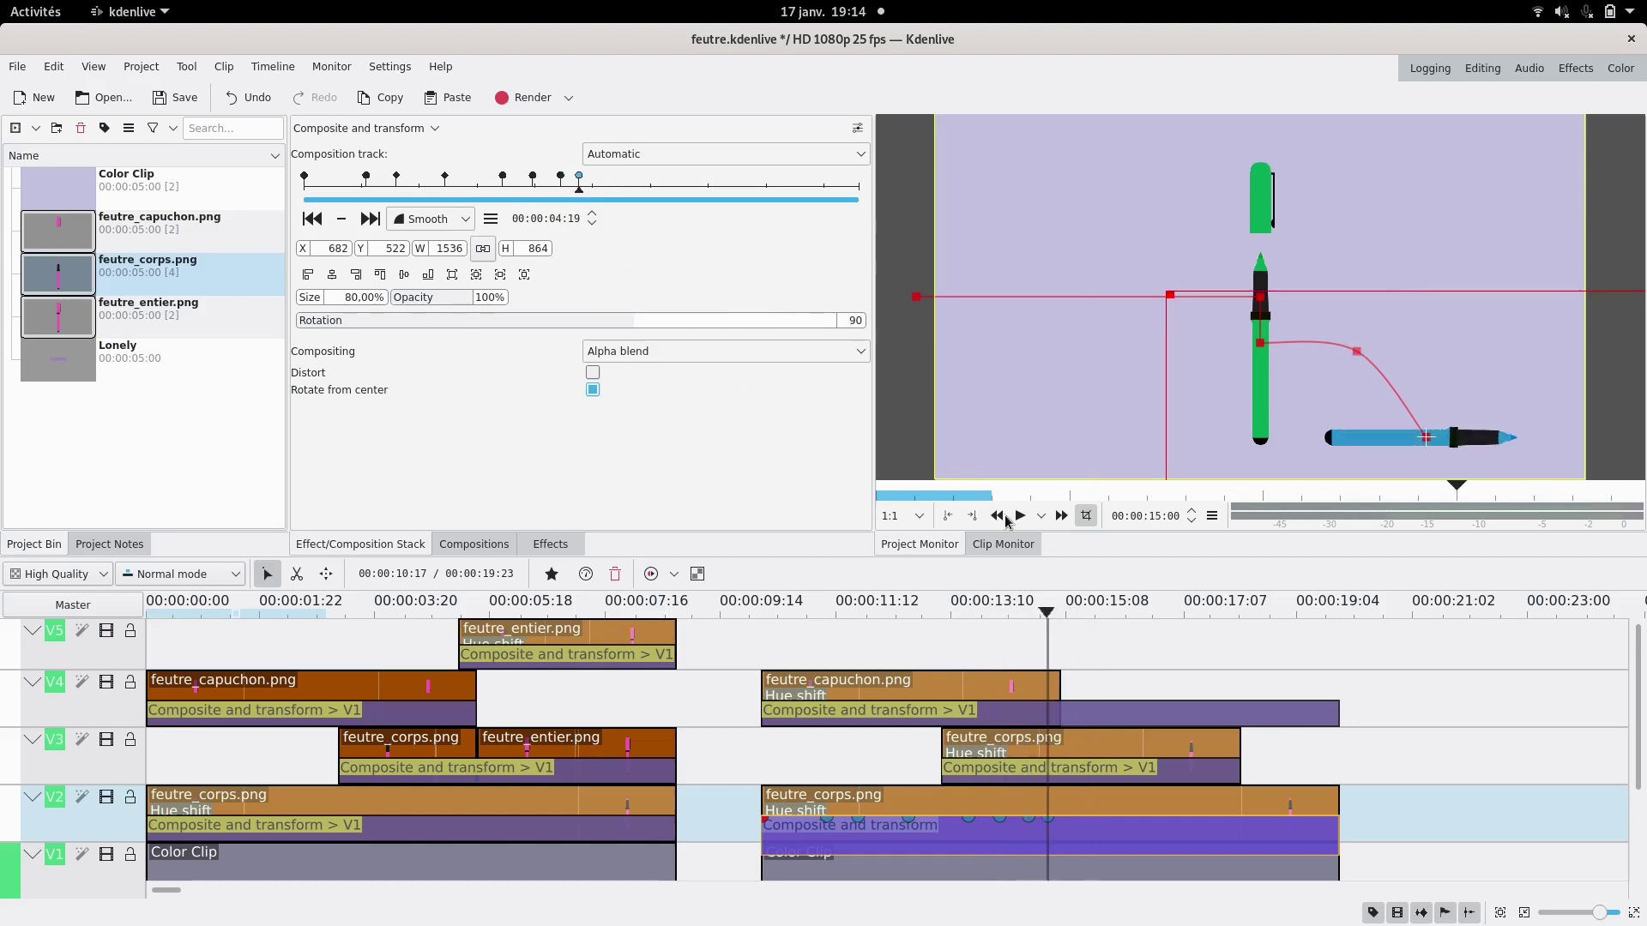
# - Add a Smooth green-marker keyframe near 00:23 dipping to Y 270, and tilt the previous one to -8°
pyautogui.click(1045, 768)
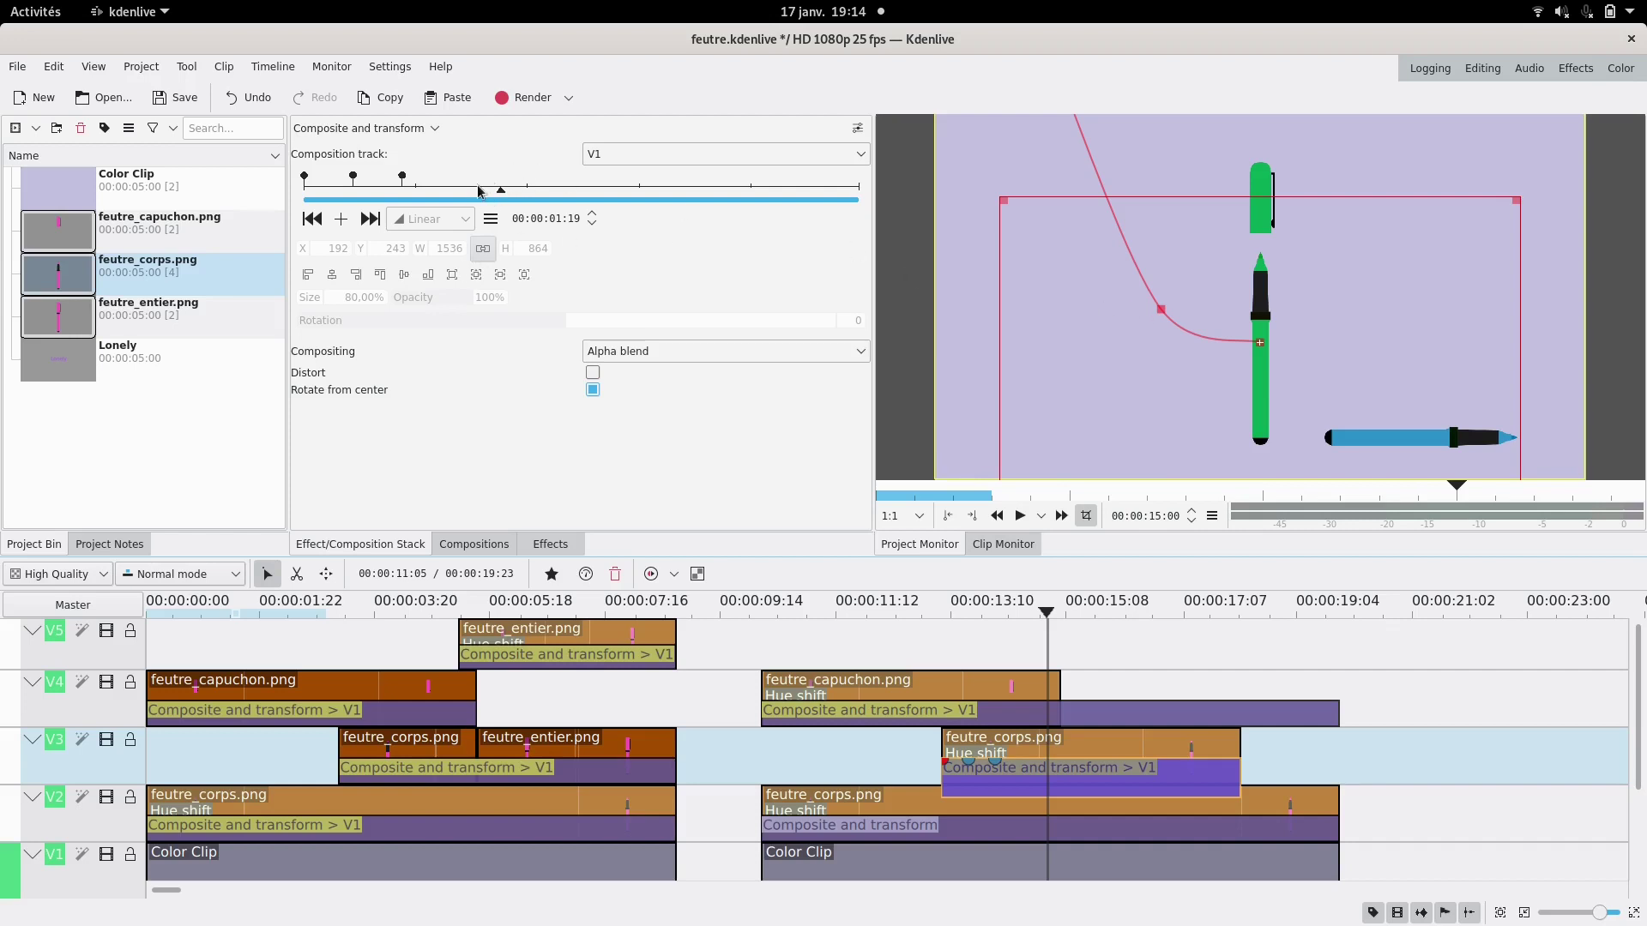
pyautogui.click(386, 195)
pyautogui.moveTo(386, 195); pyautogui.dragTo(425, 191)
pyautogui.click(340, 221)
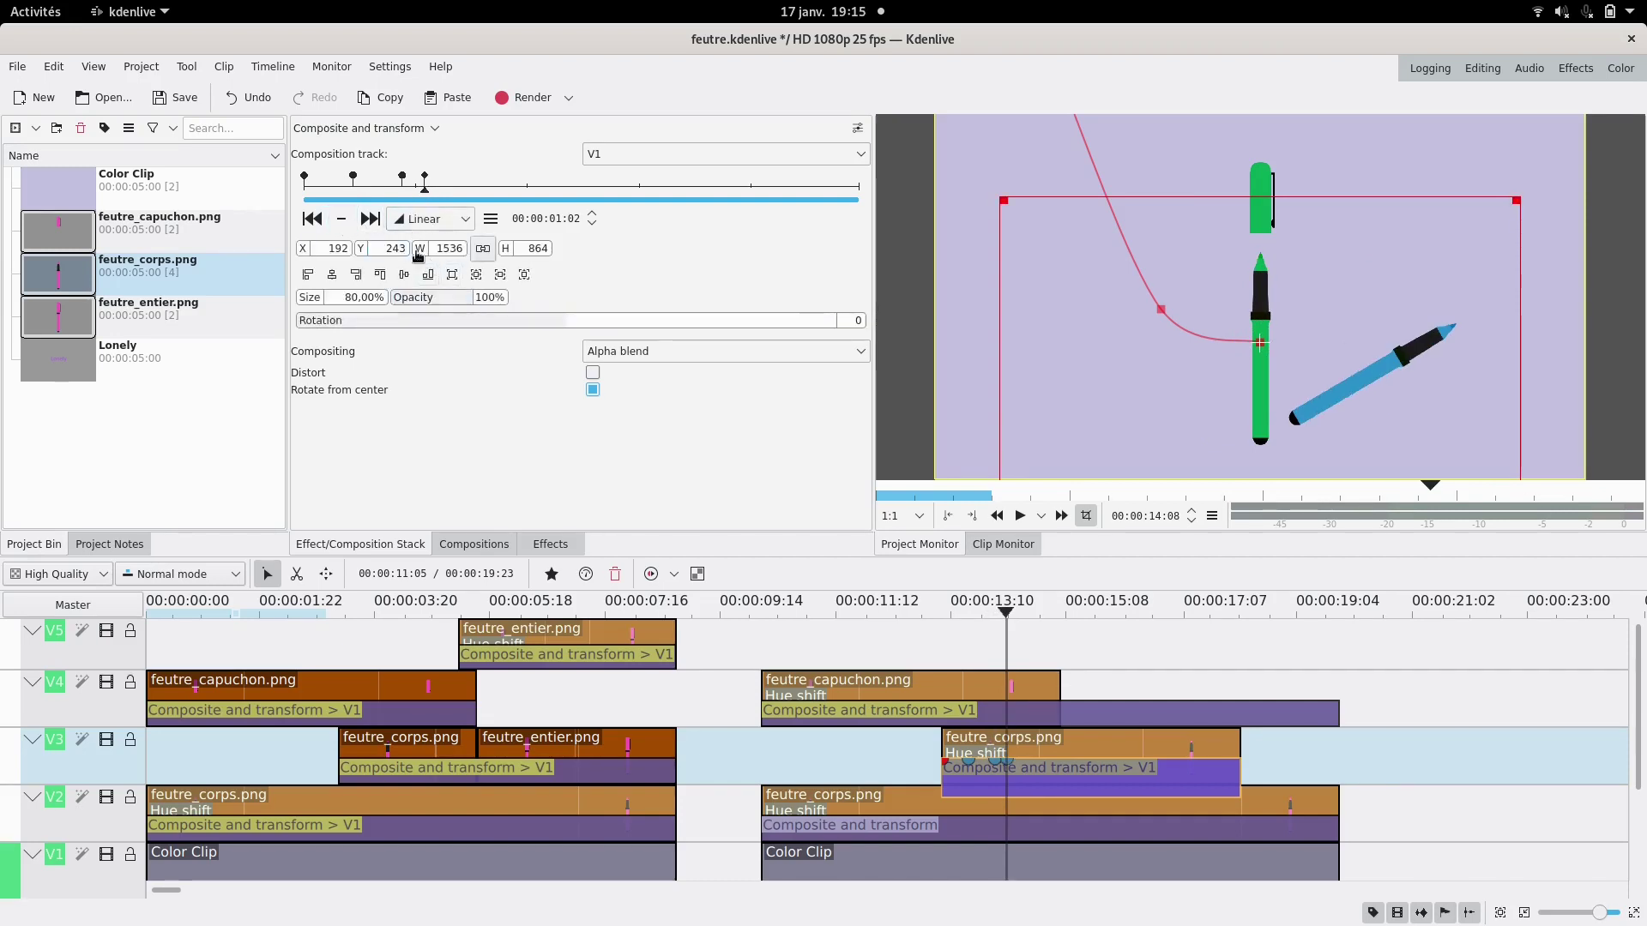
pyautogui.moveTo(373, 253); pyautogui.dragTo(404, 253)
pyautogui.click(429, 219)
pyautogui.click(425, 279)
pyautogui.click(313, 222)
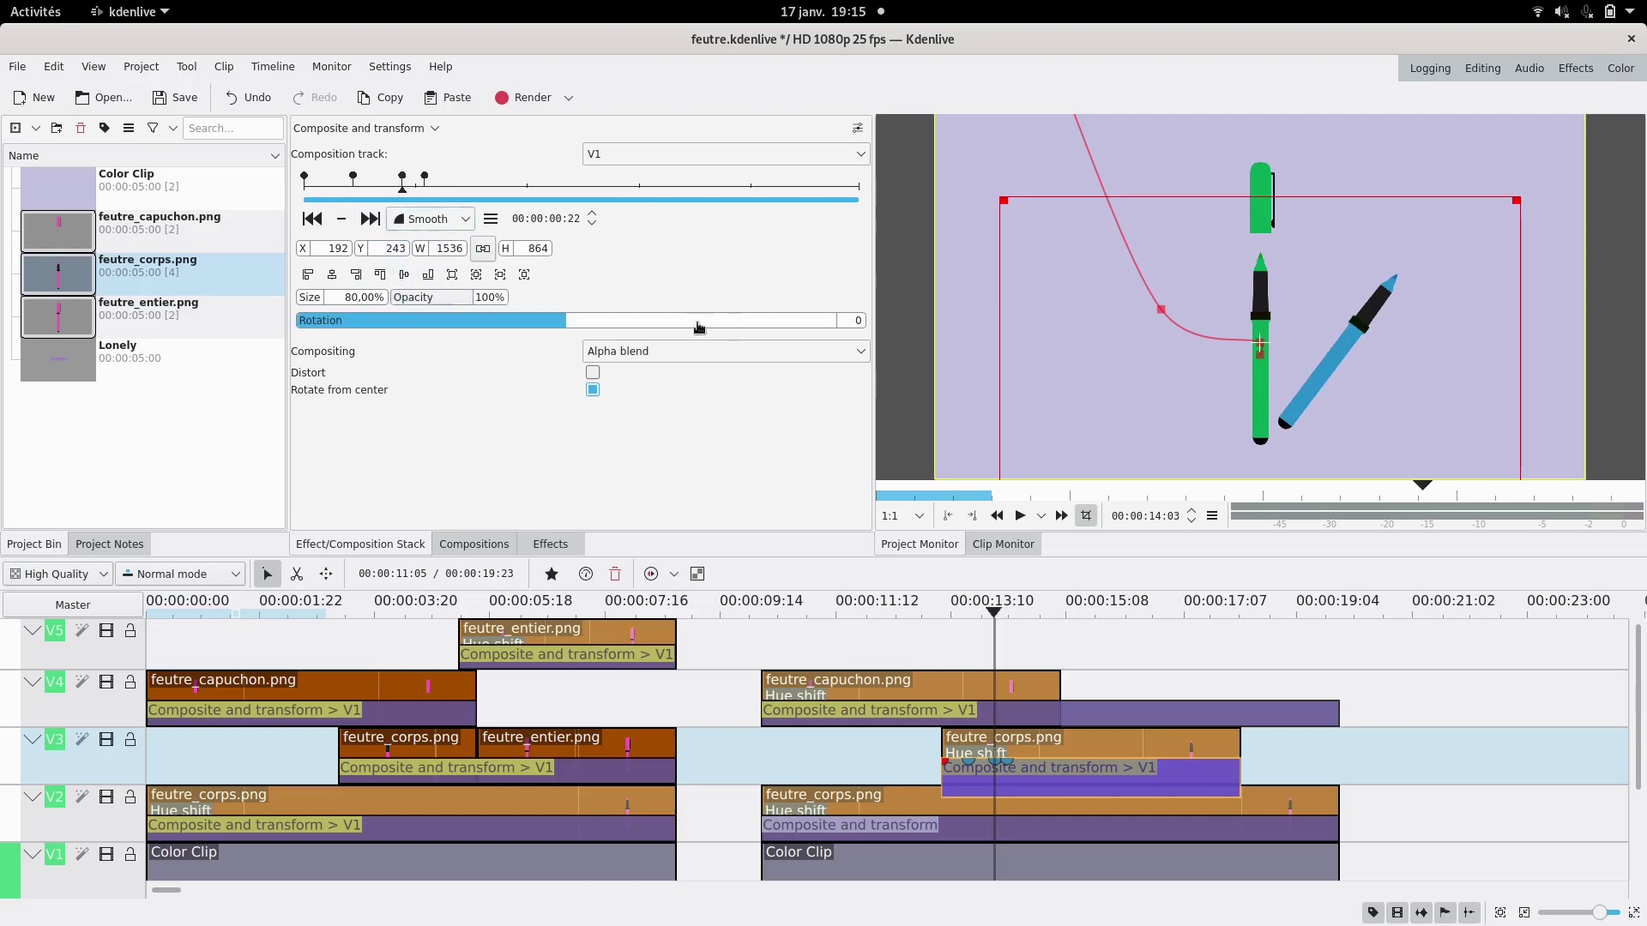
pyautogui.scroll(-8, 562, 327)
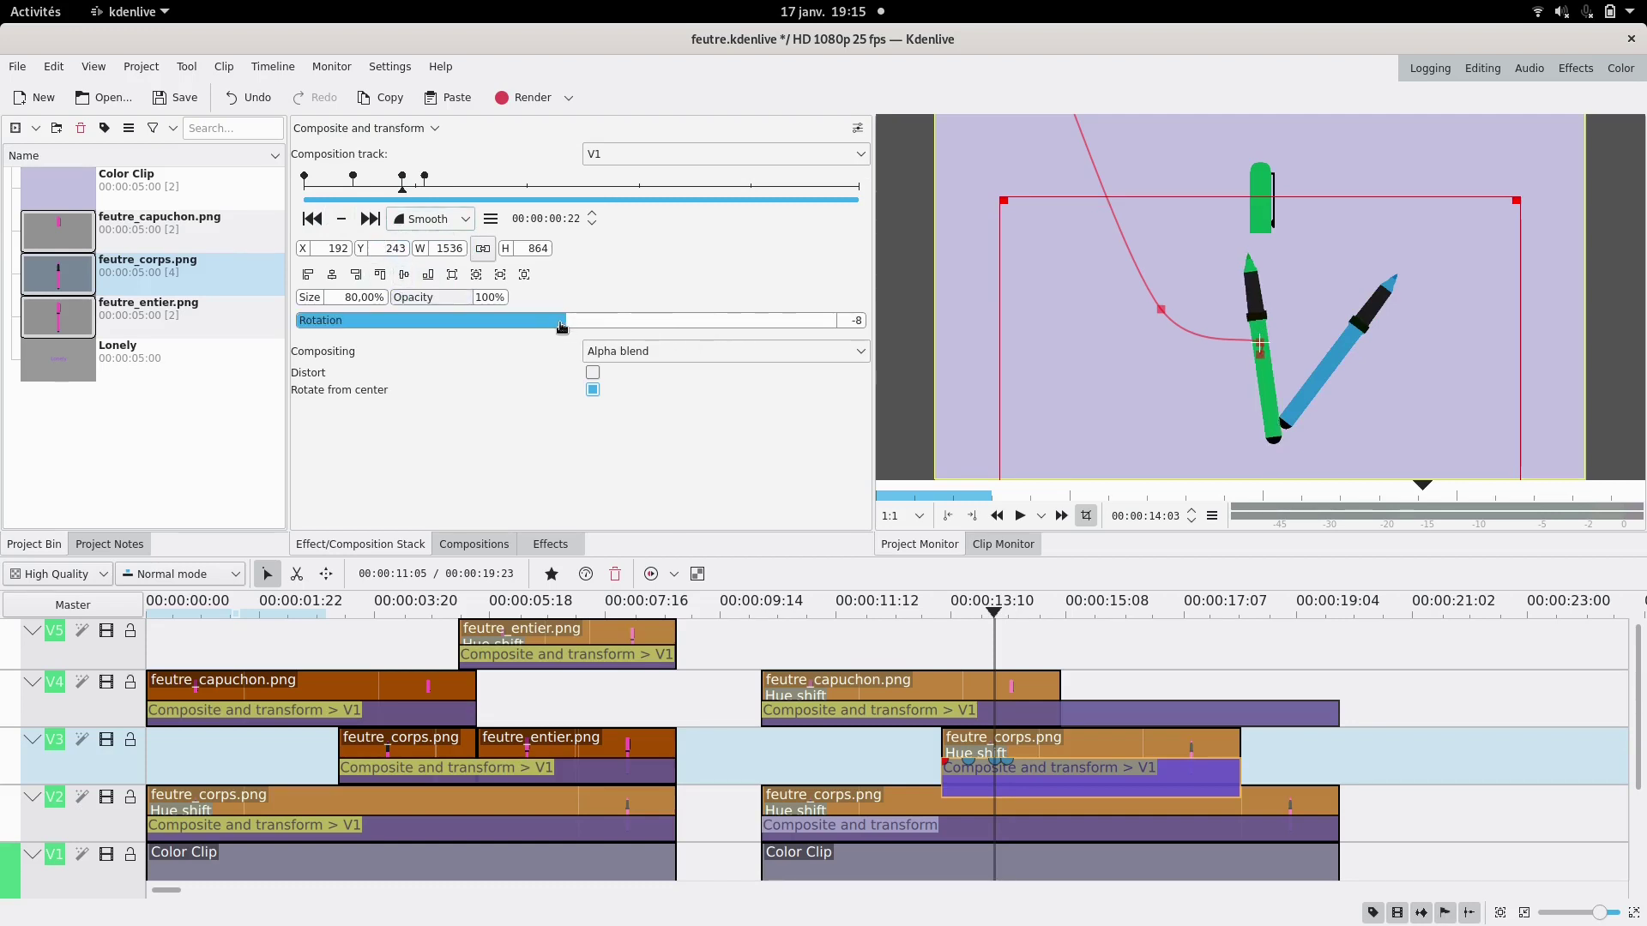
# - Replay the animation from 11:12 to review the markers
pyautogui.click(885, 605)
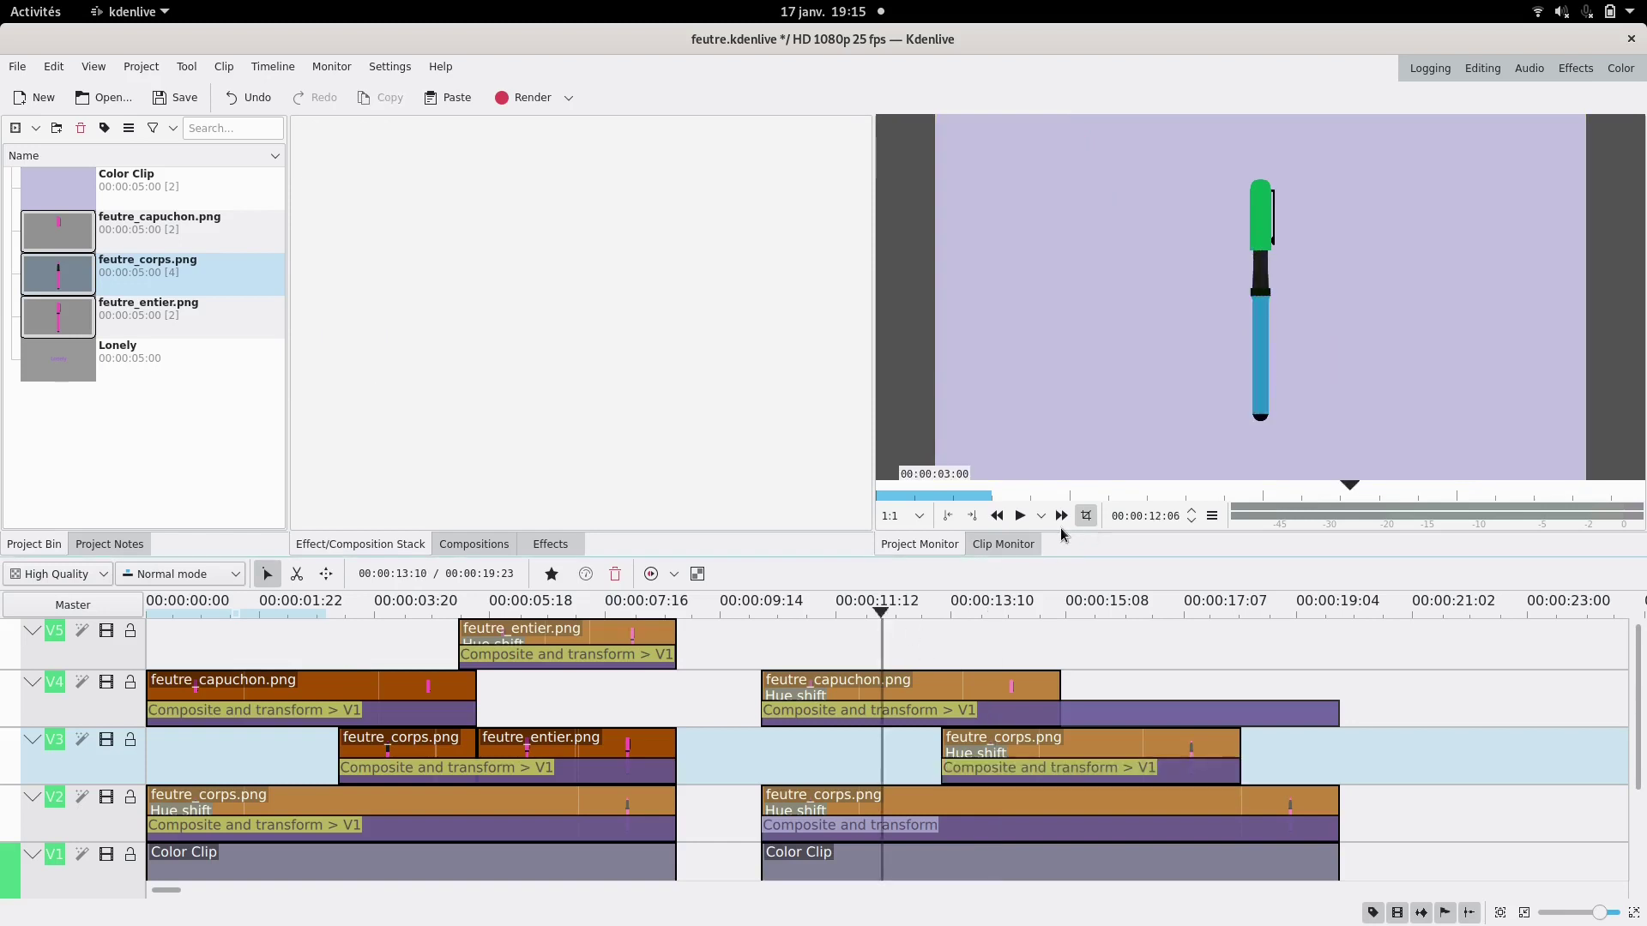
pyautogui.click(1020, 515)
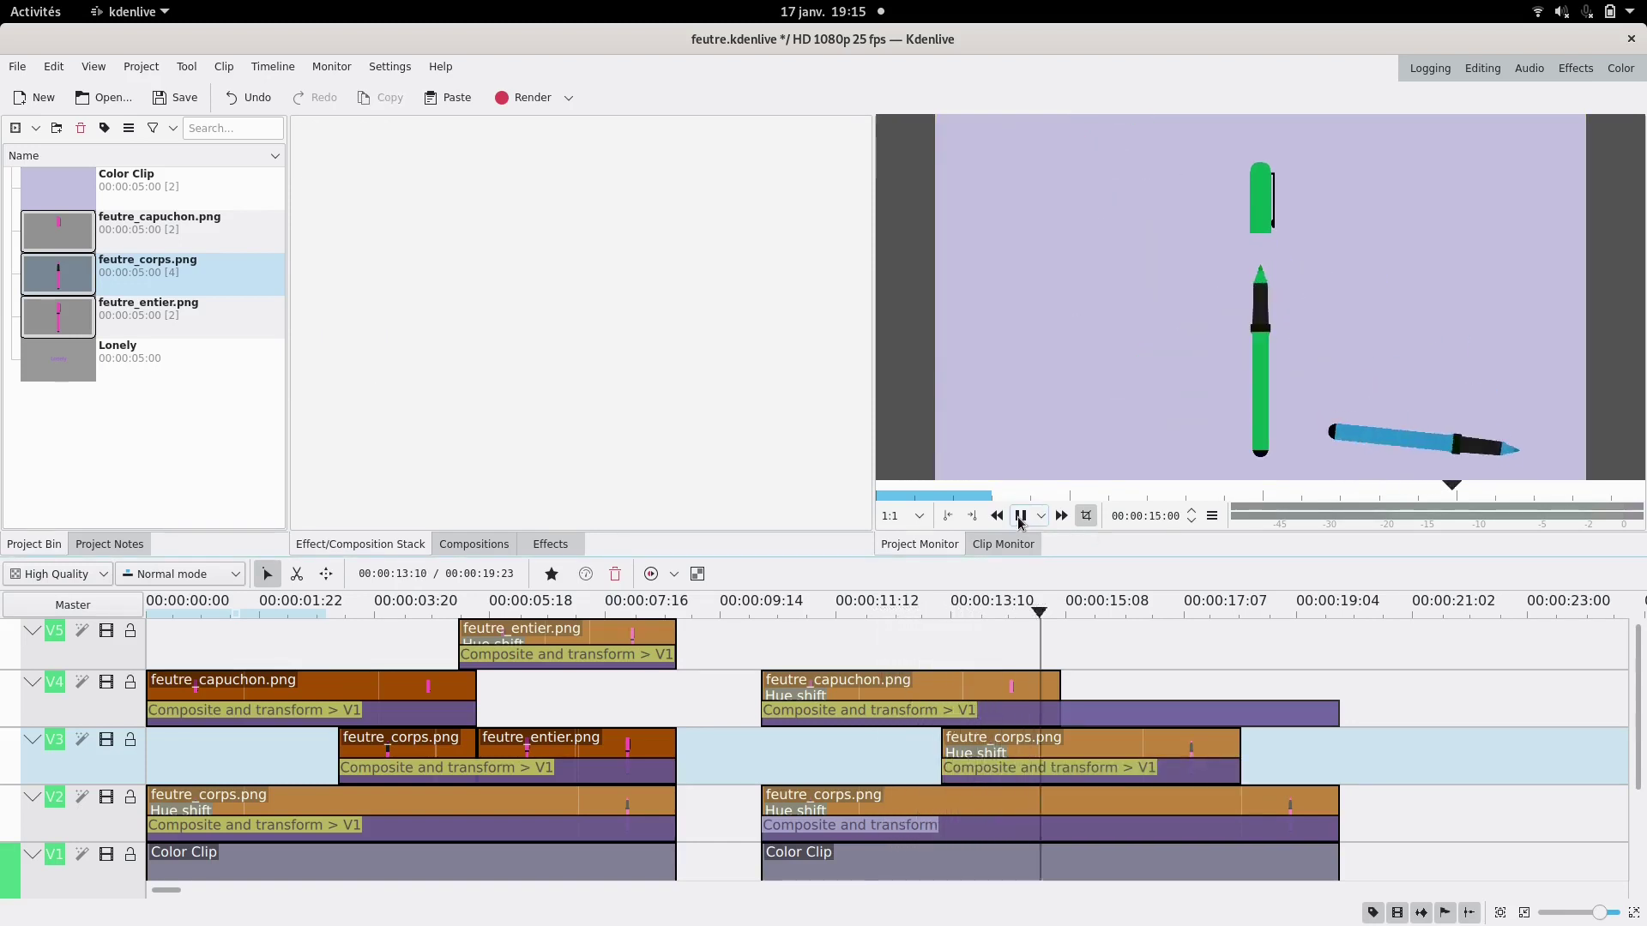
pyautogui.click(1020, 516)
# - Show the green marker's V3 keyframes and motion path, scrubbing its fall from 00:21
pyautogui.click(969, 707)
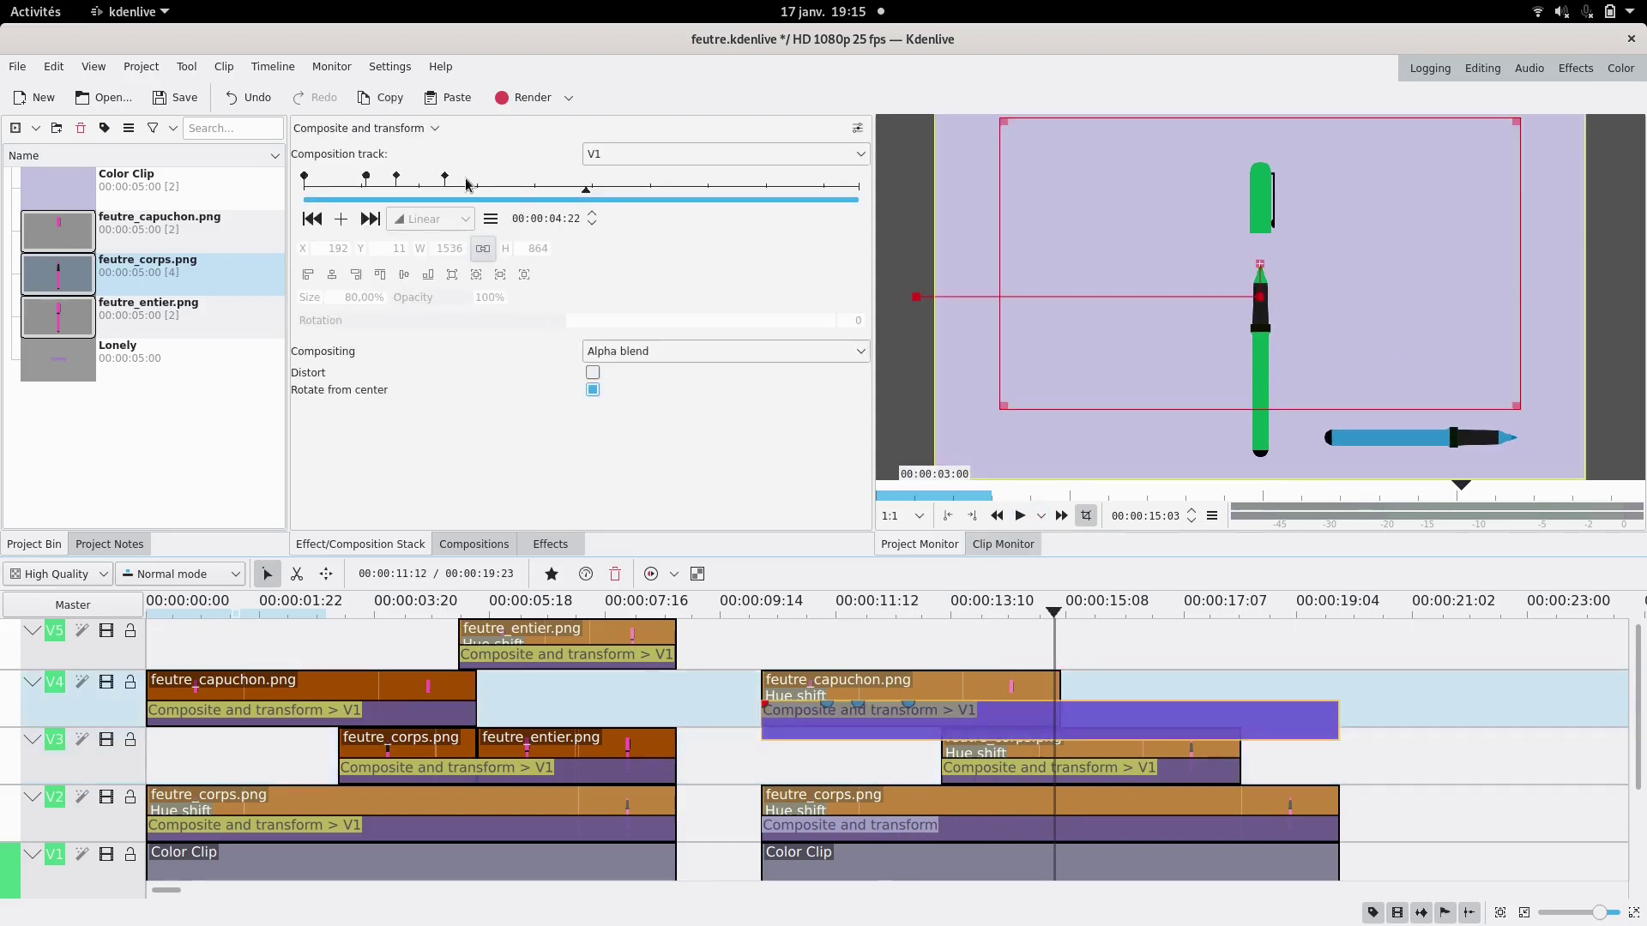
pyautogui.click(997, 782)
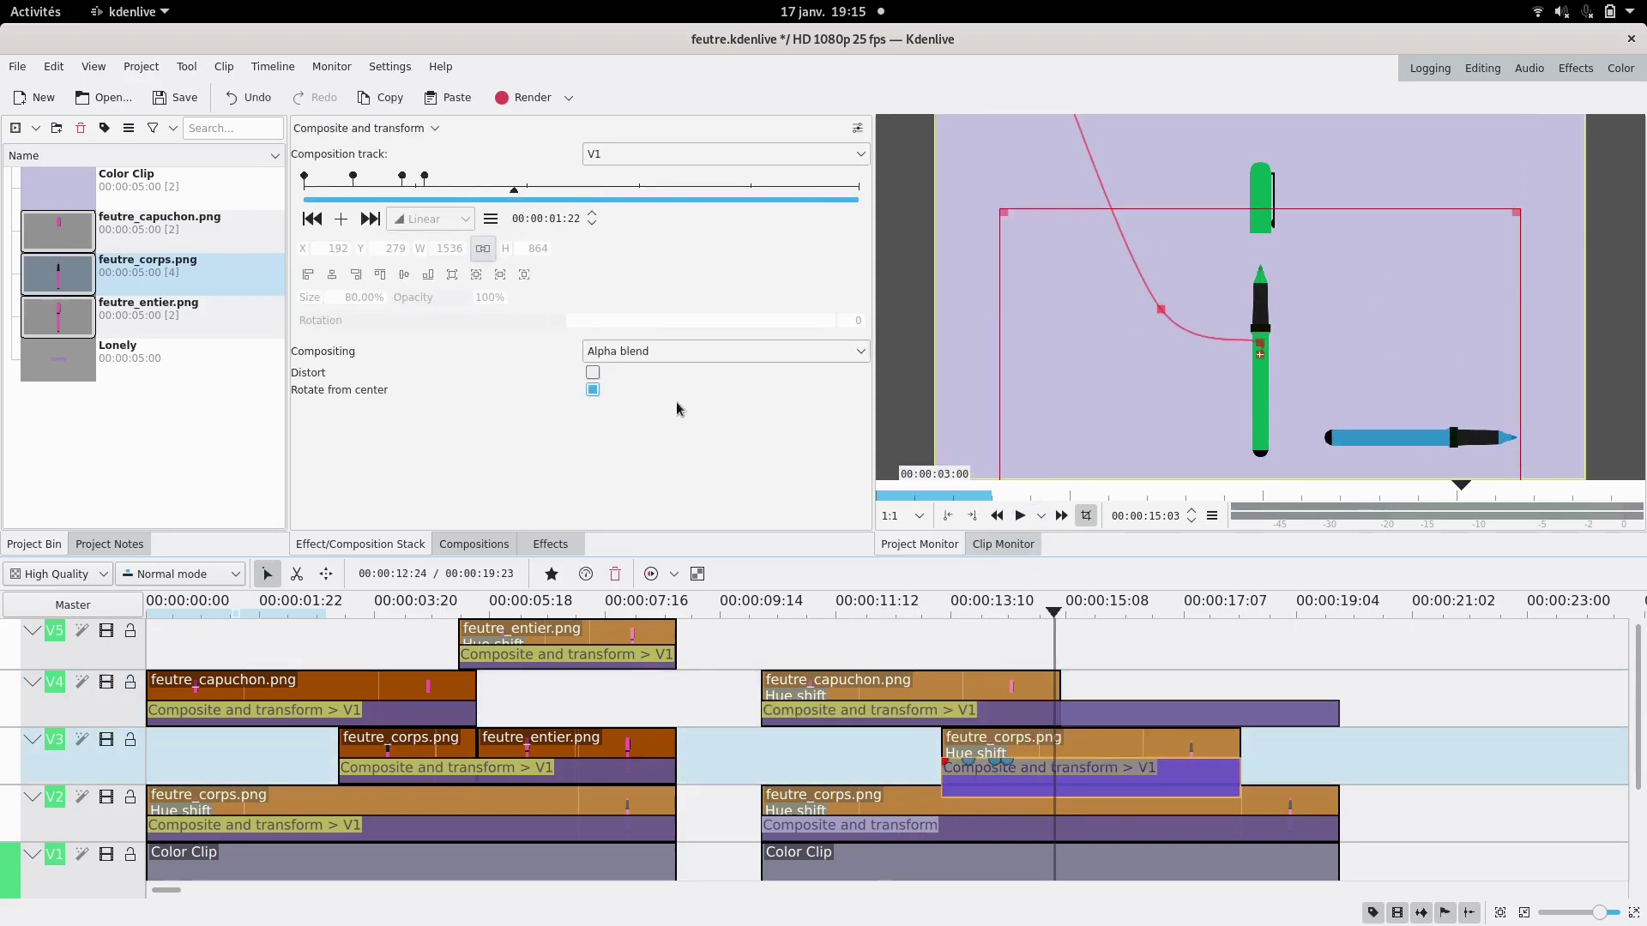
pyautogui.click(434, 177)
pyautogui.click(403, 184)
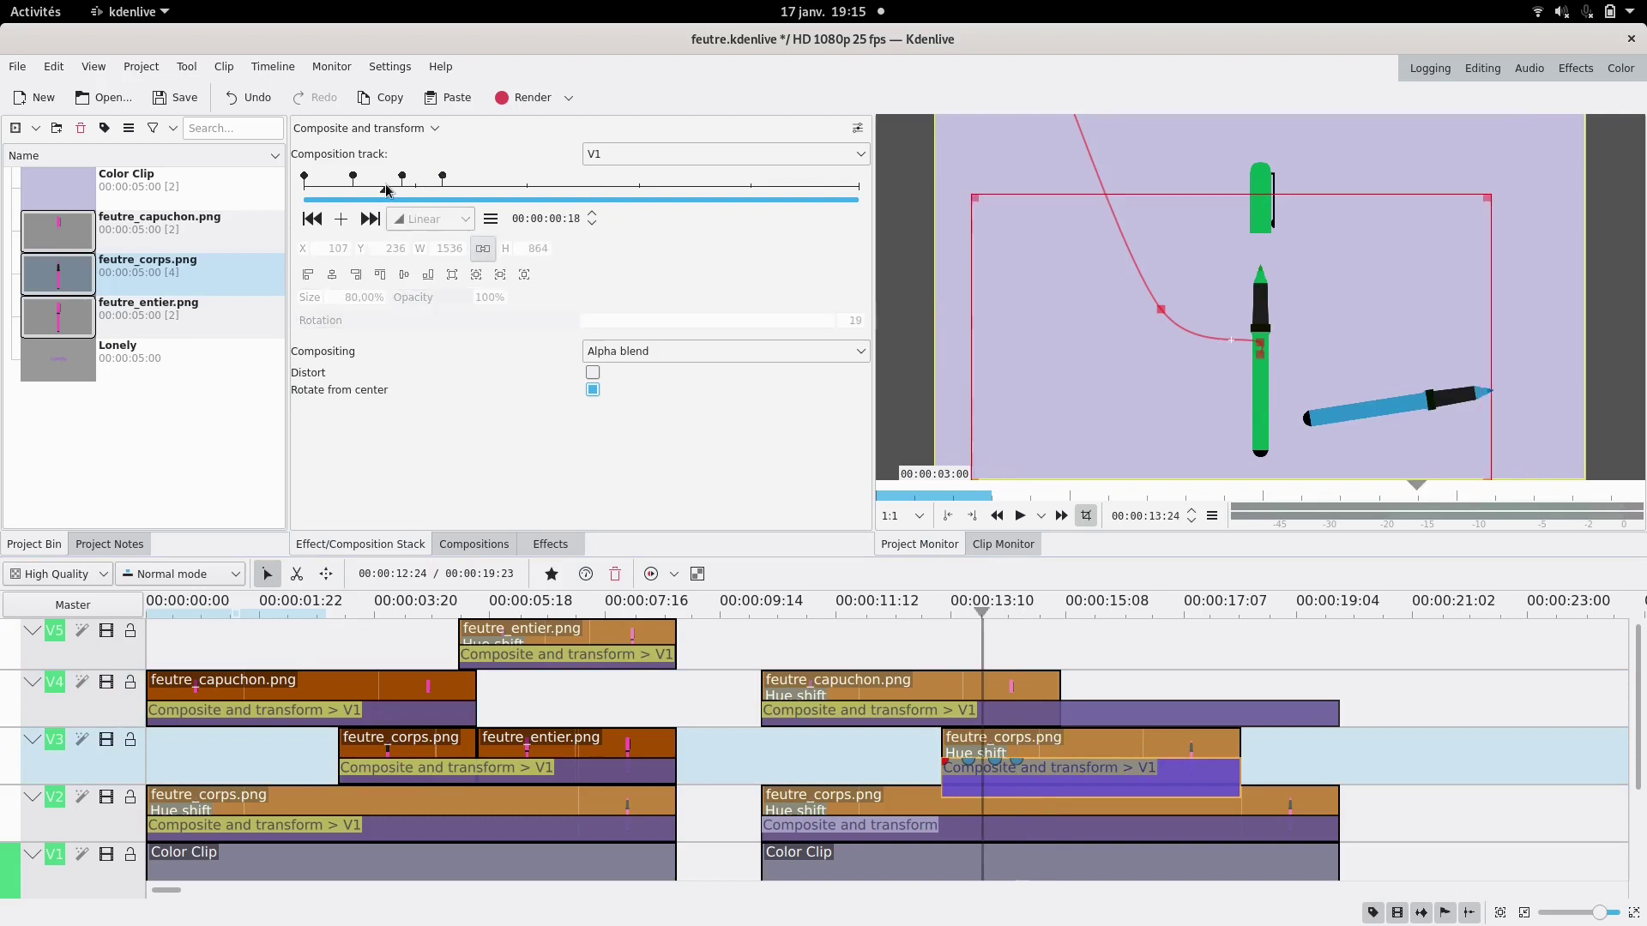
pyautogui.moveTo(402, 190); pyautogui.dragTo(472, 206)
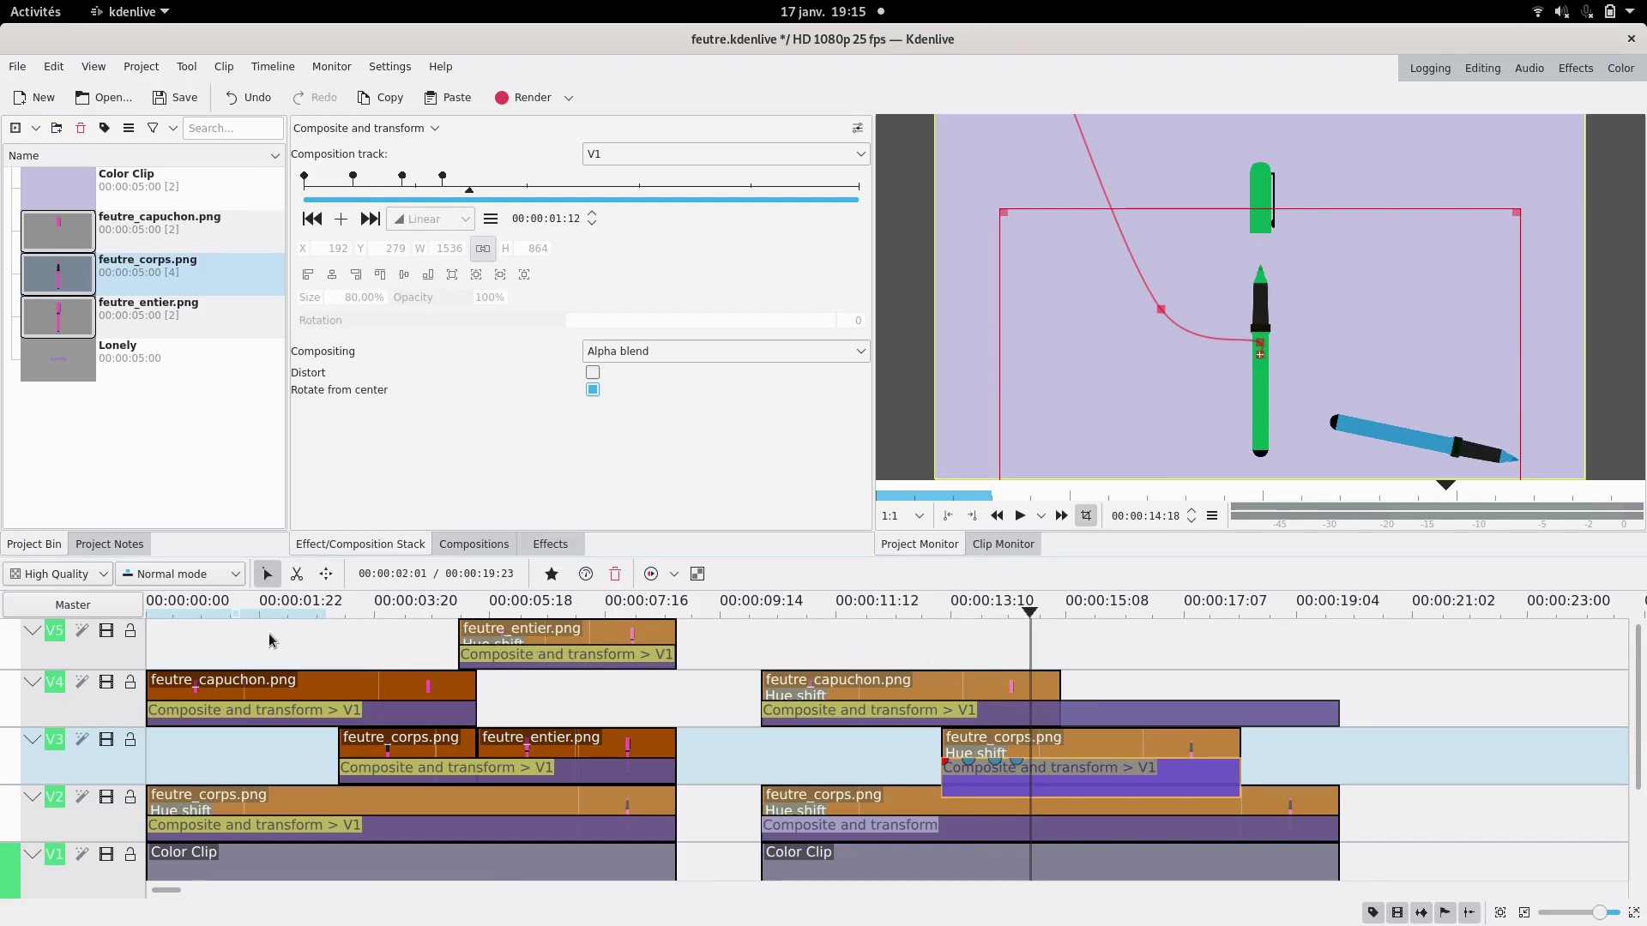
# - Scrub the first scene until the red cap hits the pen, then select feutre_entier.png
pyautogui.moveTo(296, 651); pyautogui.dragTo(447, 642)
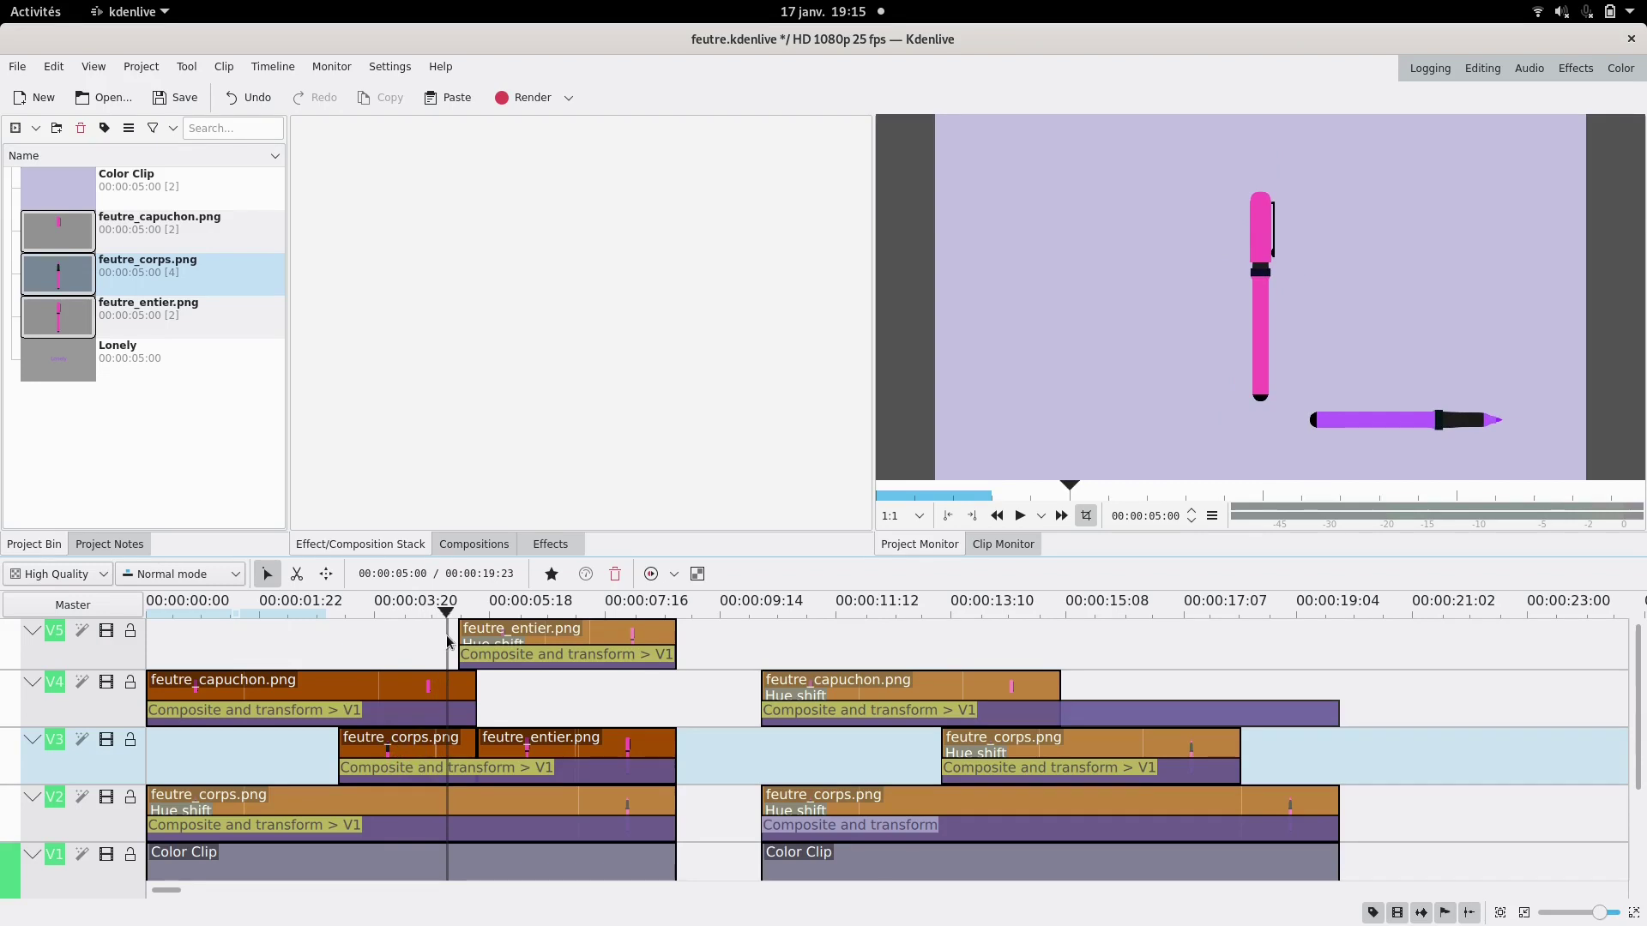
pyautogui.moveTo(449, 642); pyautogui.dragTo(471, 642)
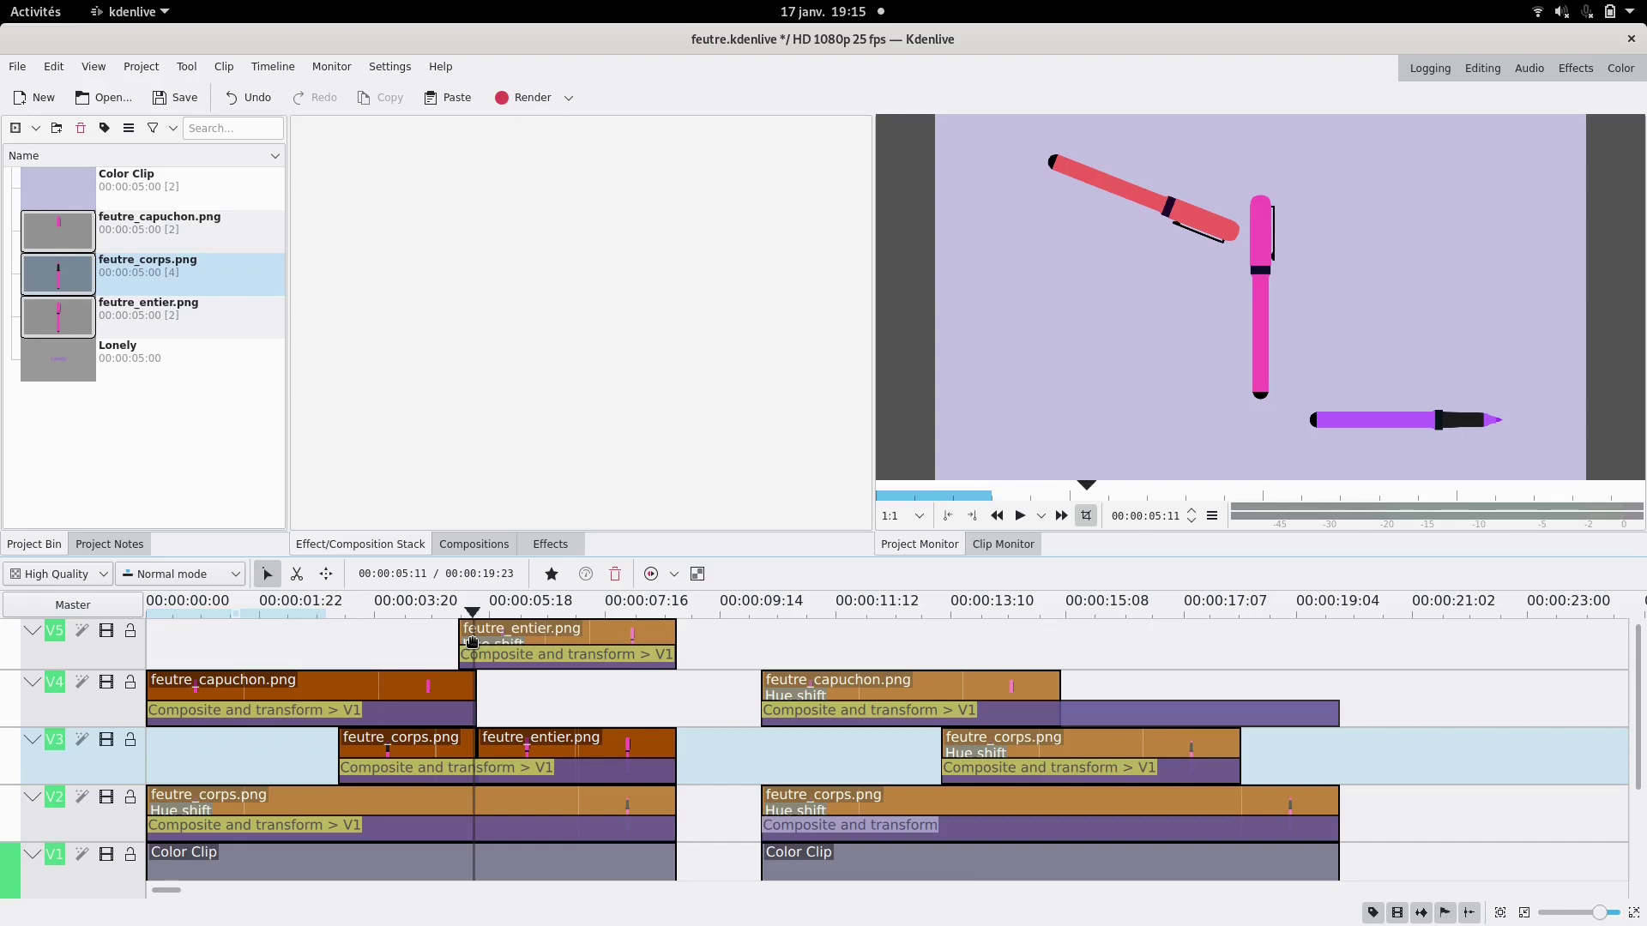
pyautogui.moveTo(472, 642); pyautogui.dragTo(478, 642)
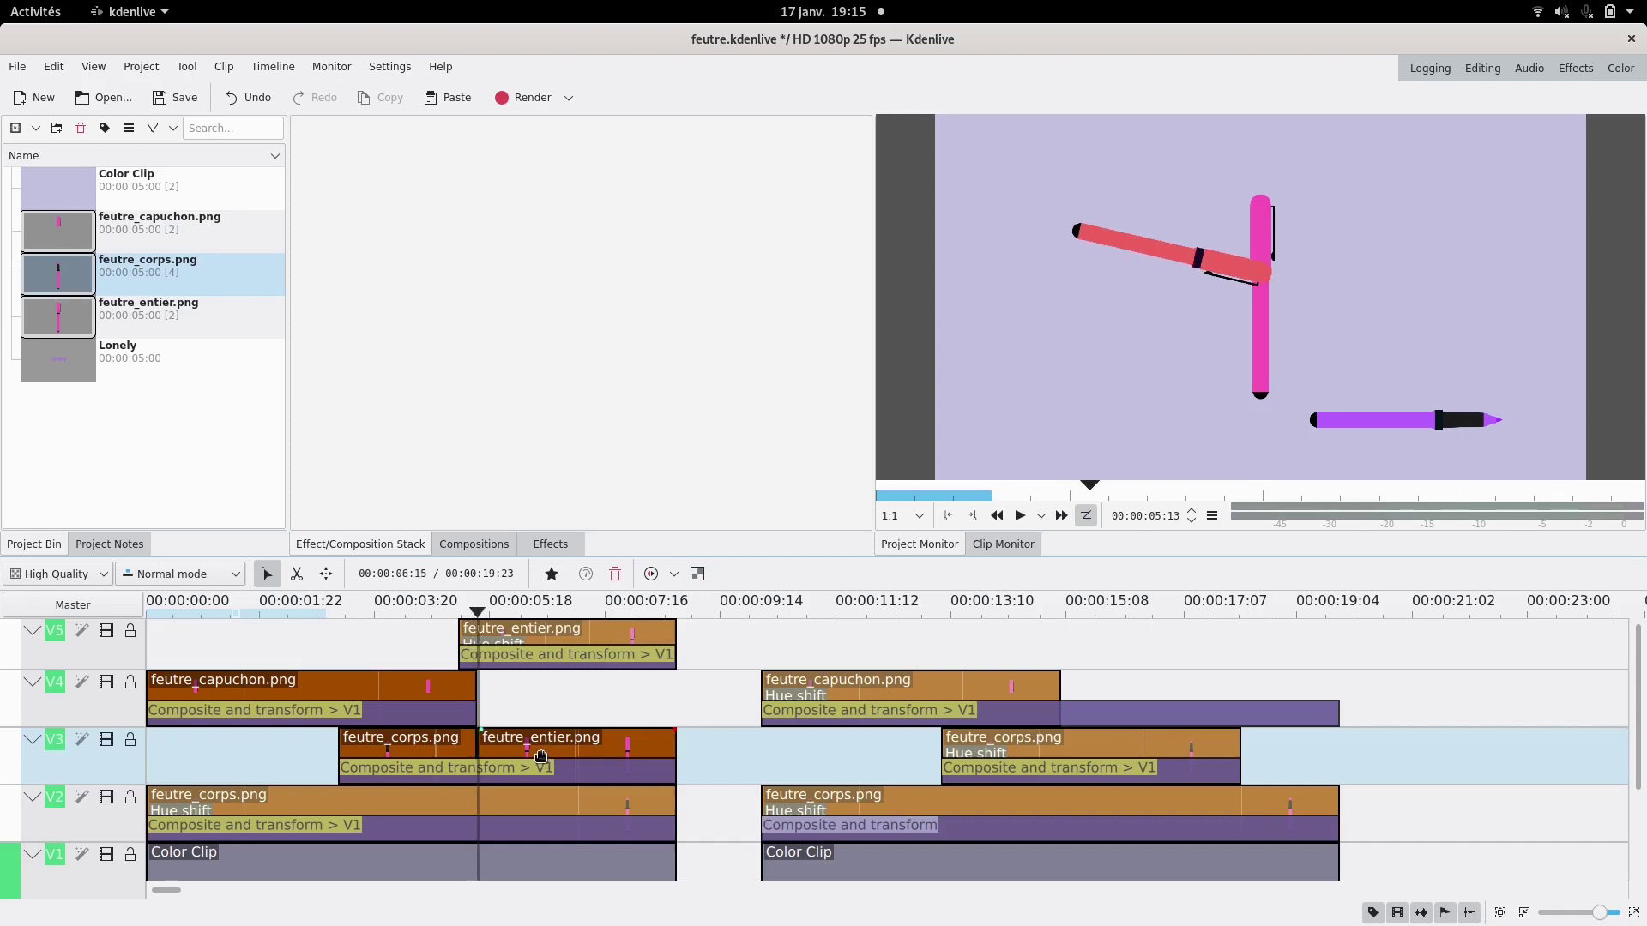
pyautogui.click(488, 702)
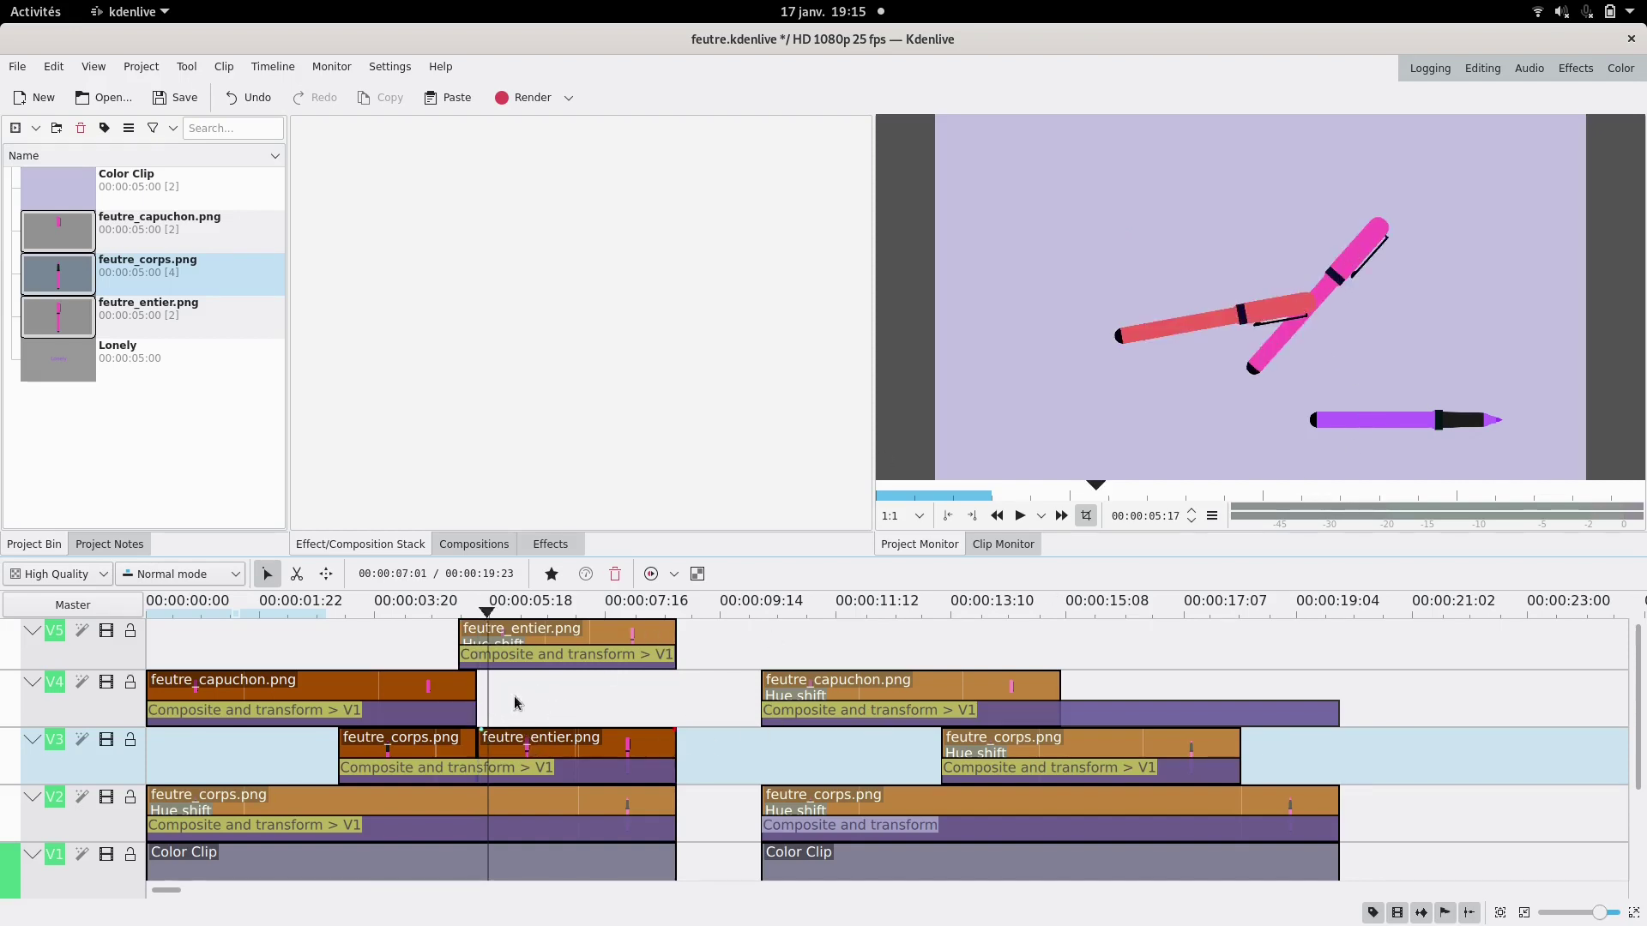
pyautogui.click(540, 736)
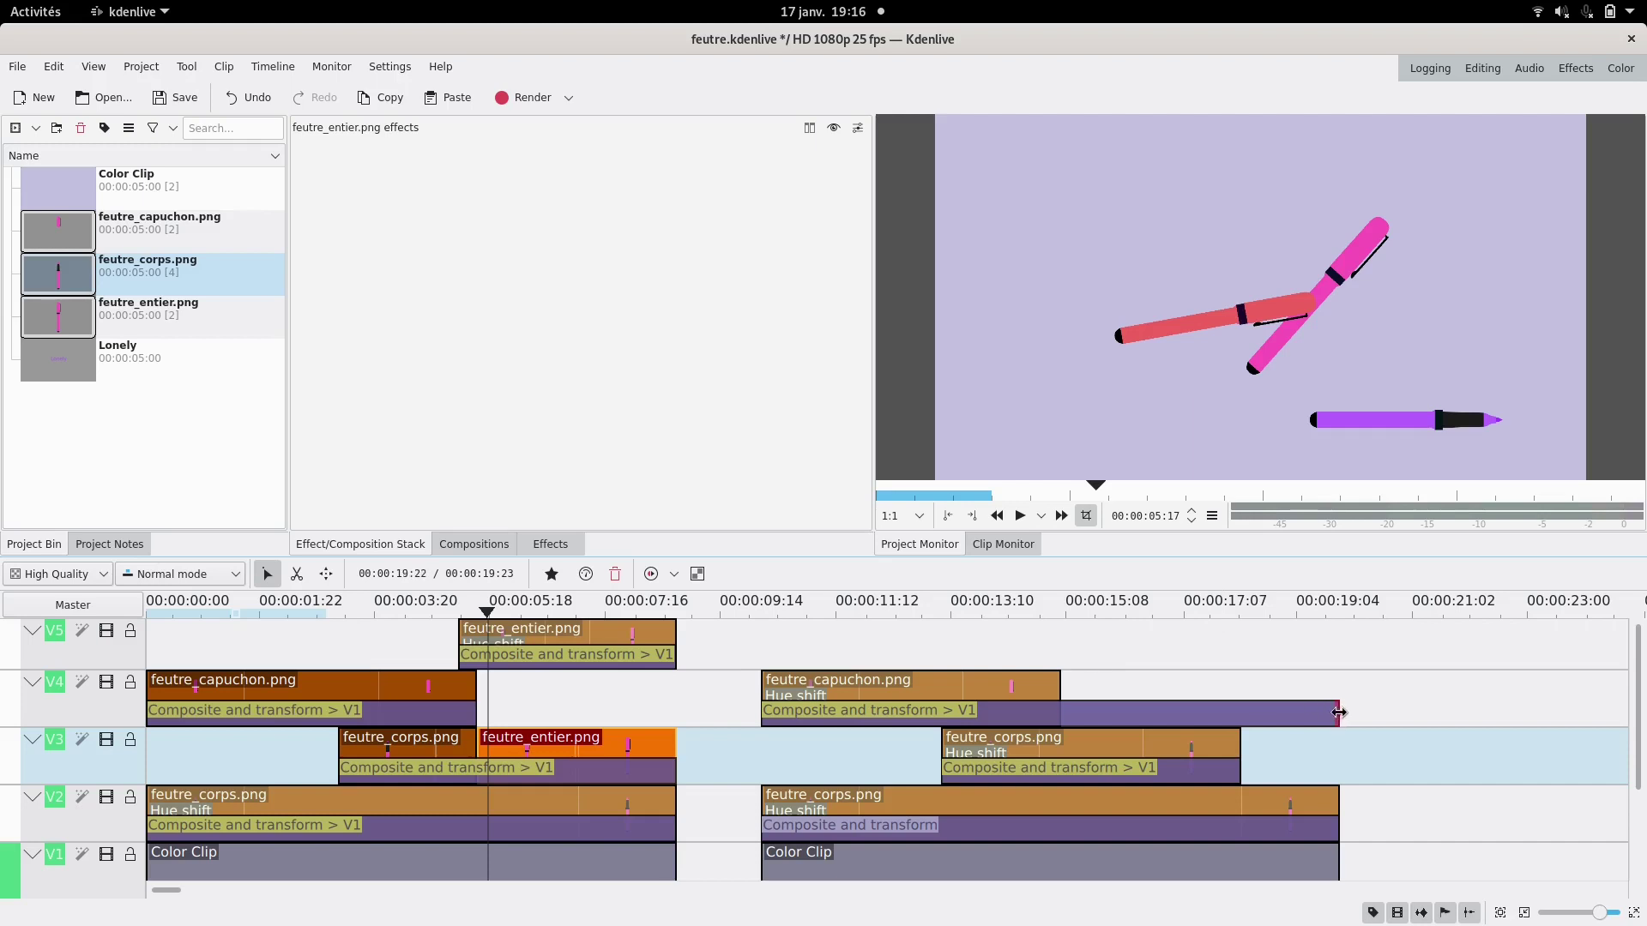
# - Pull the V4 composition's end left and drop Distort Velocity onto the V2 feutre_corps.png clip
pyautogui.moveTo(1335, 713); pyautogui.dragTo(1241, 717)
pyautogui.moveTo(1152, 677)
pyautogui.mouseDown()
pyautogui.moveTo(1255, 686)
pyautogui.moveTo(1165, 695)
pyautogui.mouseUp()
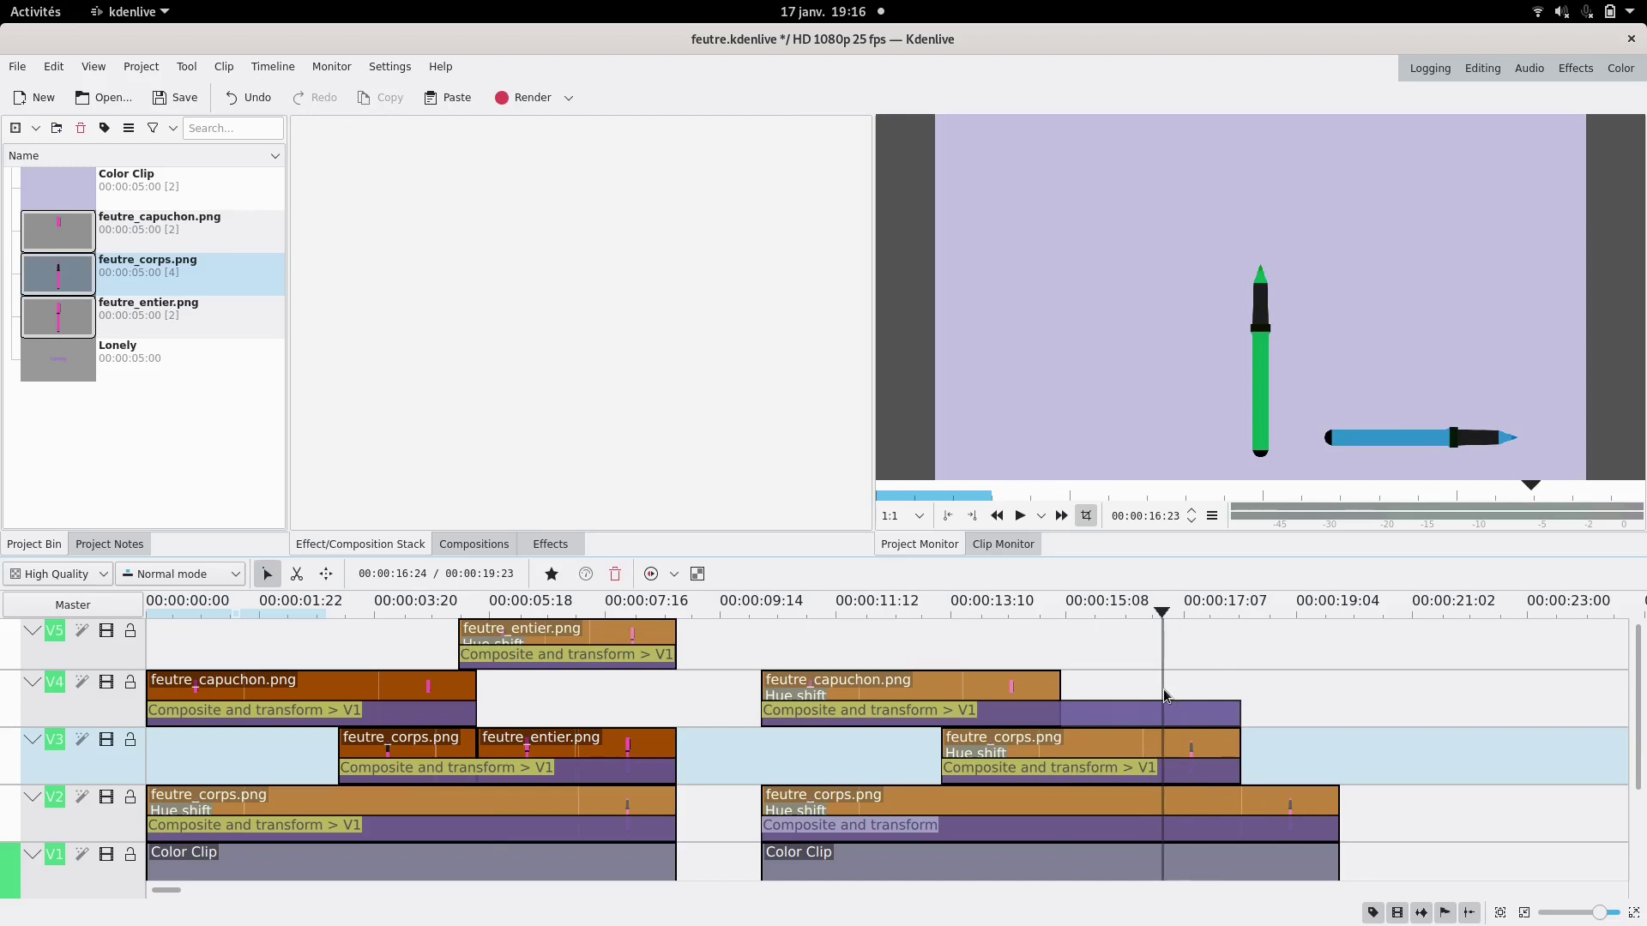
pyautogui.click(556, 543)
pyautogui.click(374, 157)
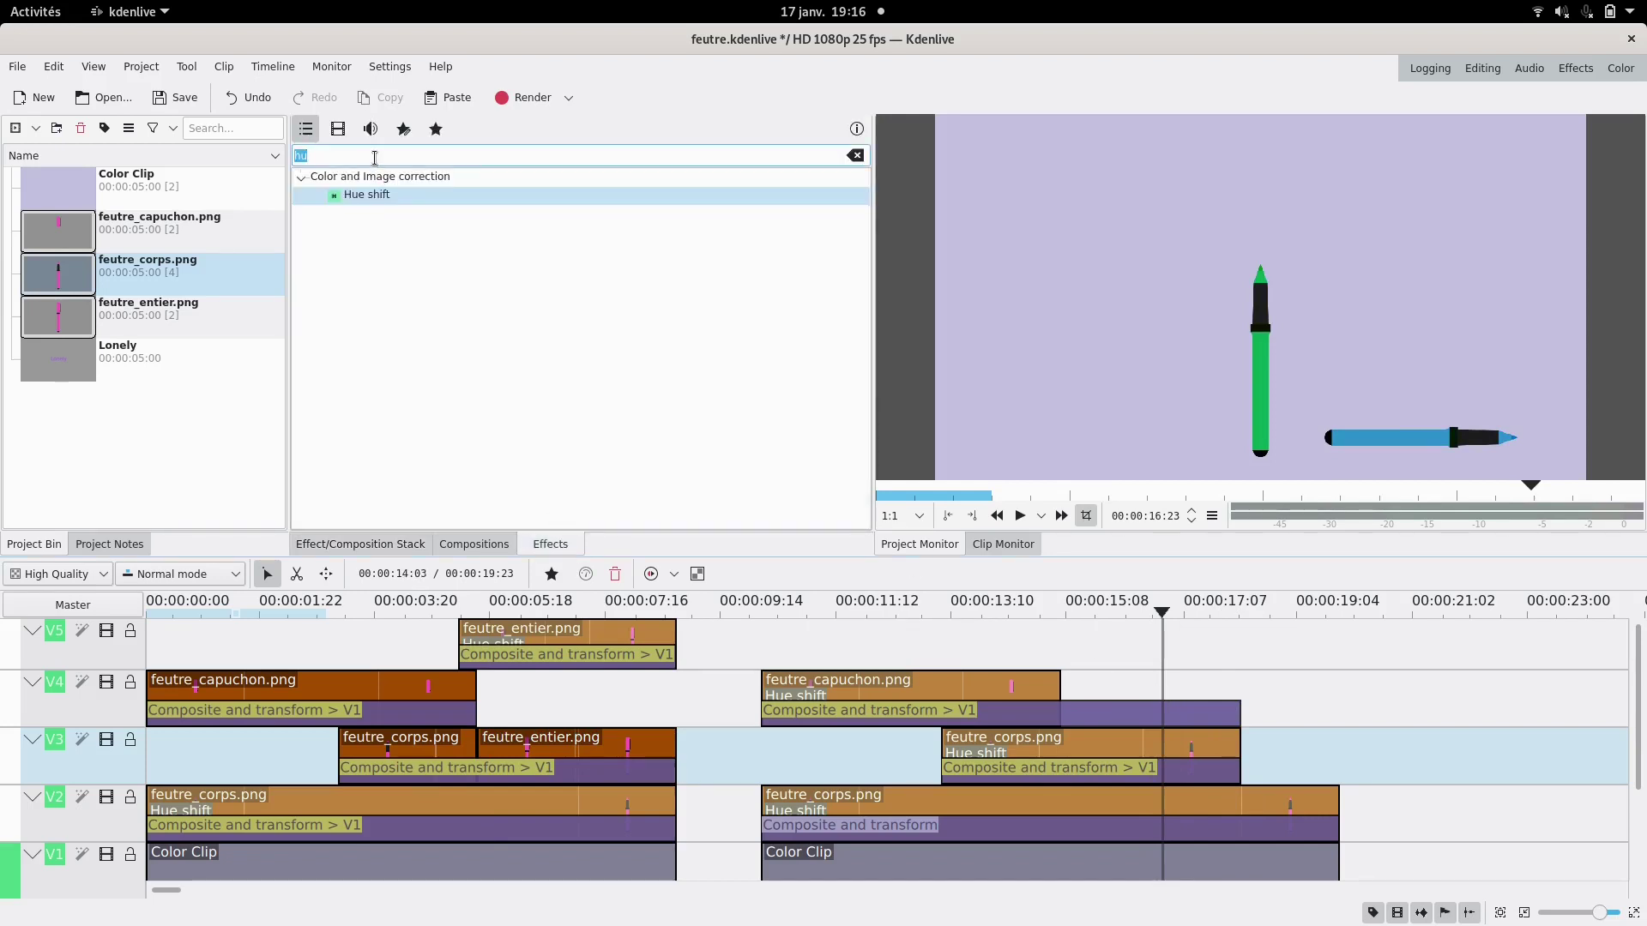
pyautogui.write('distor')
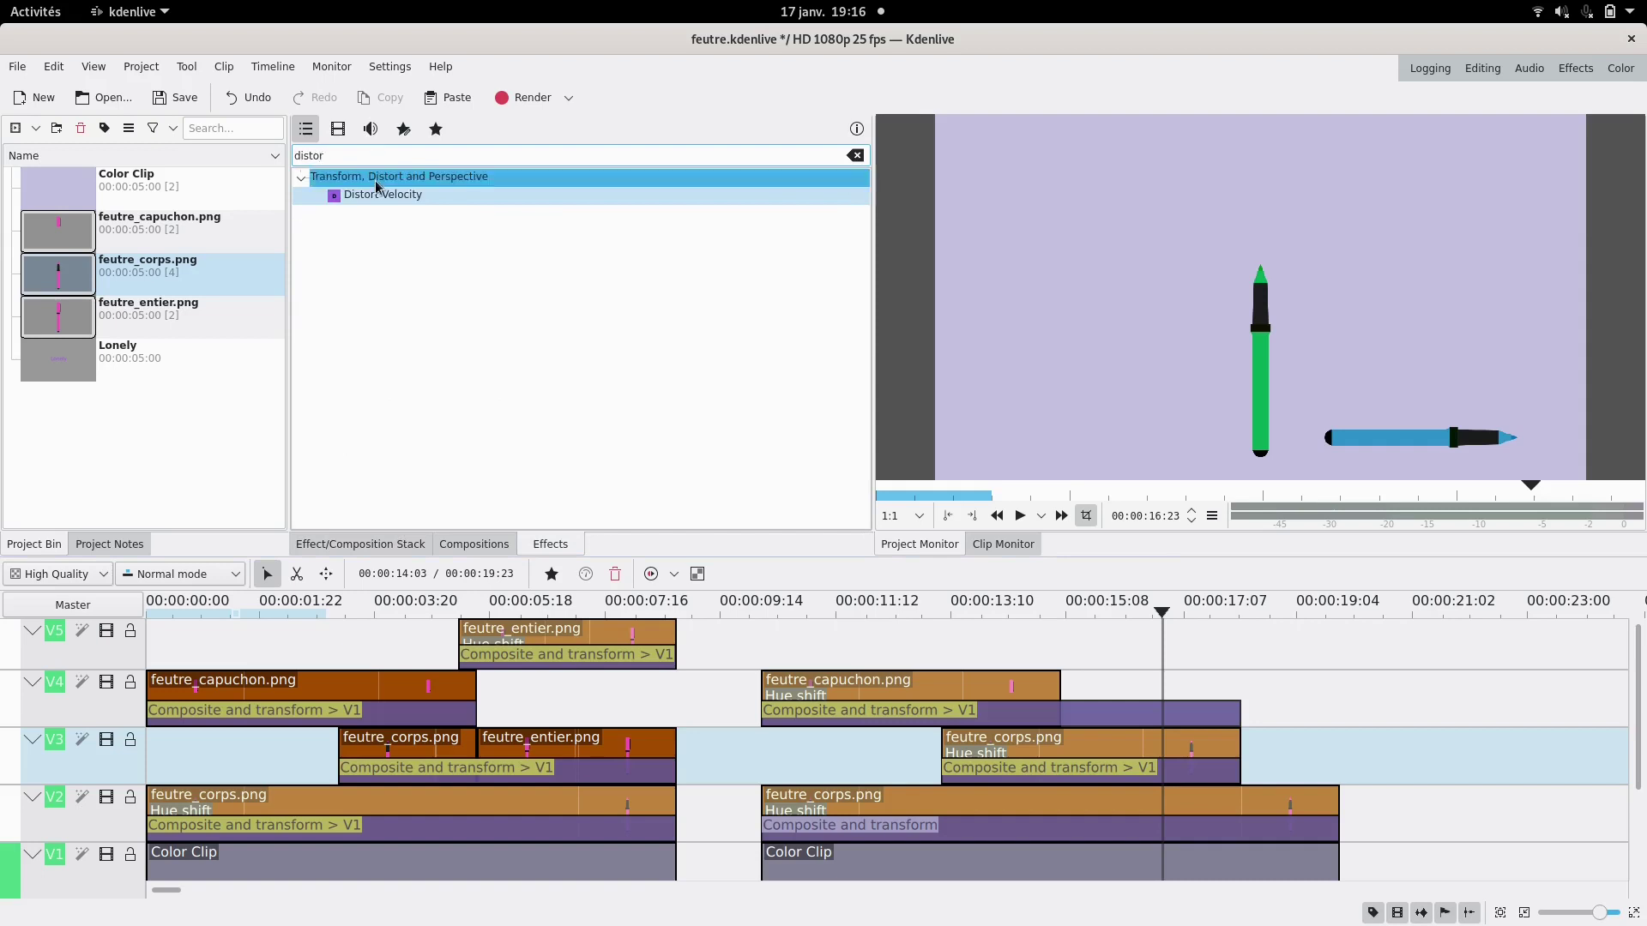
pyautogui.click(400, 197)
pyautogui.moveTo(401, 204); pyautogui.dragTo(1180, 816)
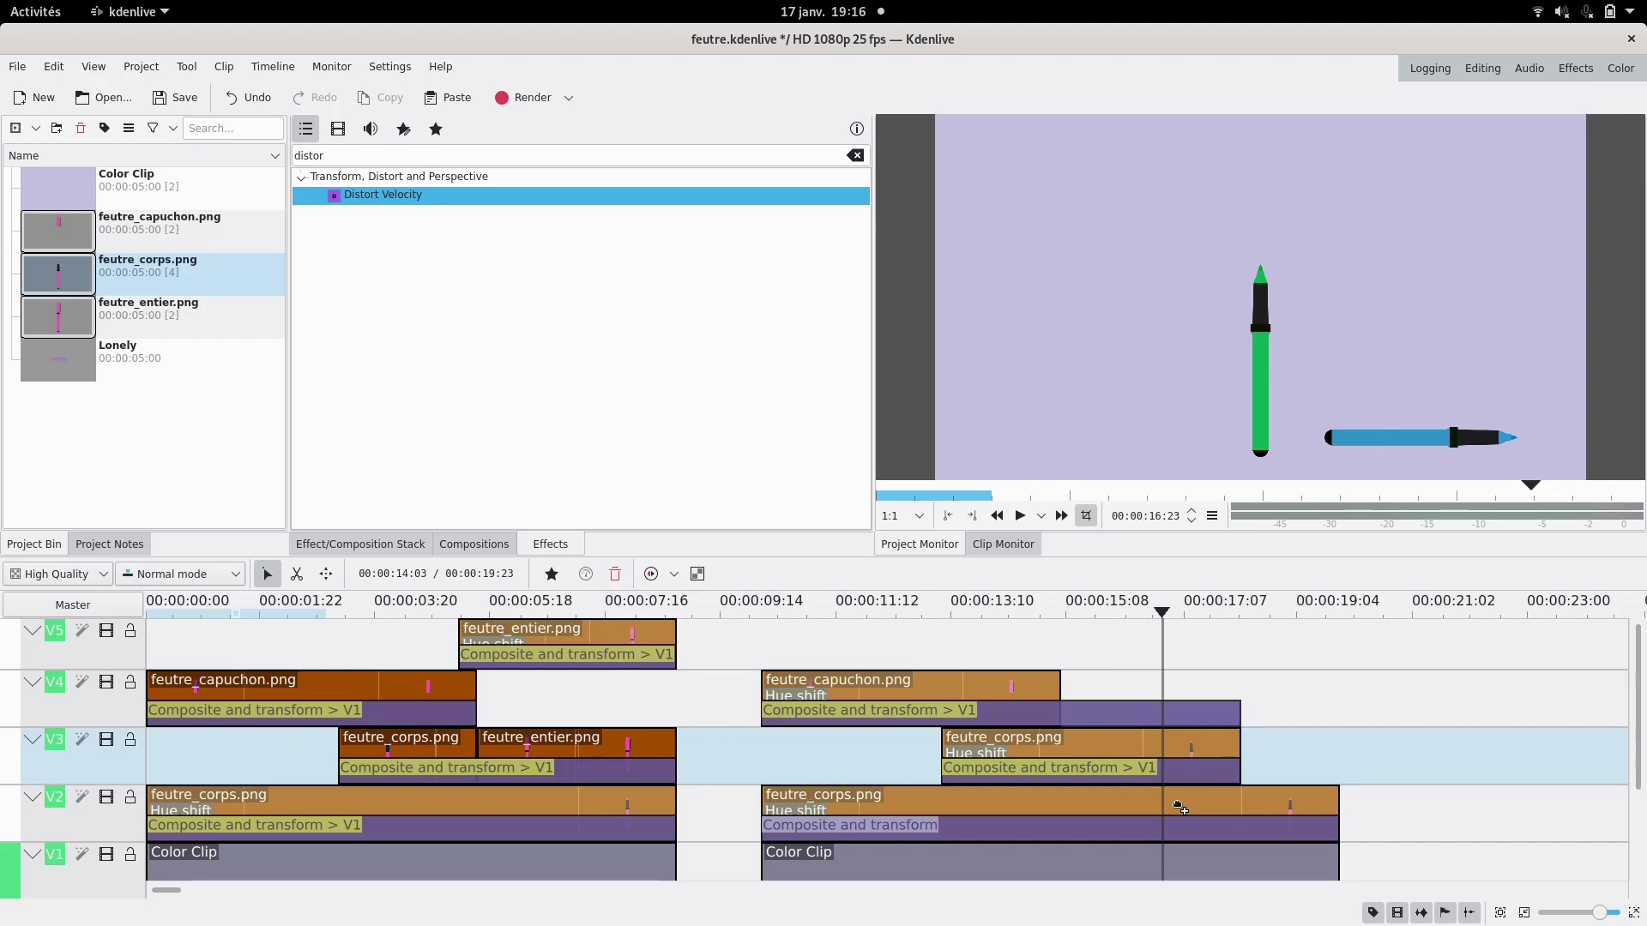
pyautogui.moveTo(1181, 807); pyautogui.dragTo(1180, 808)
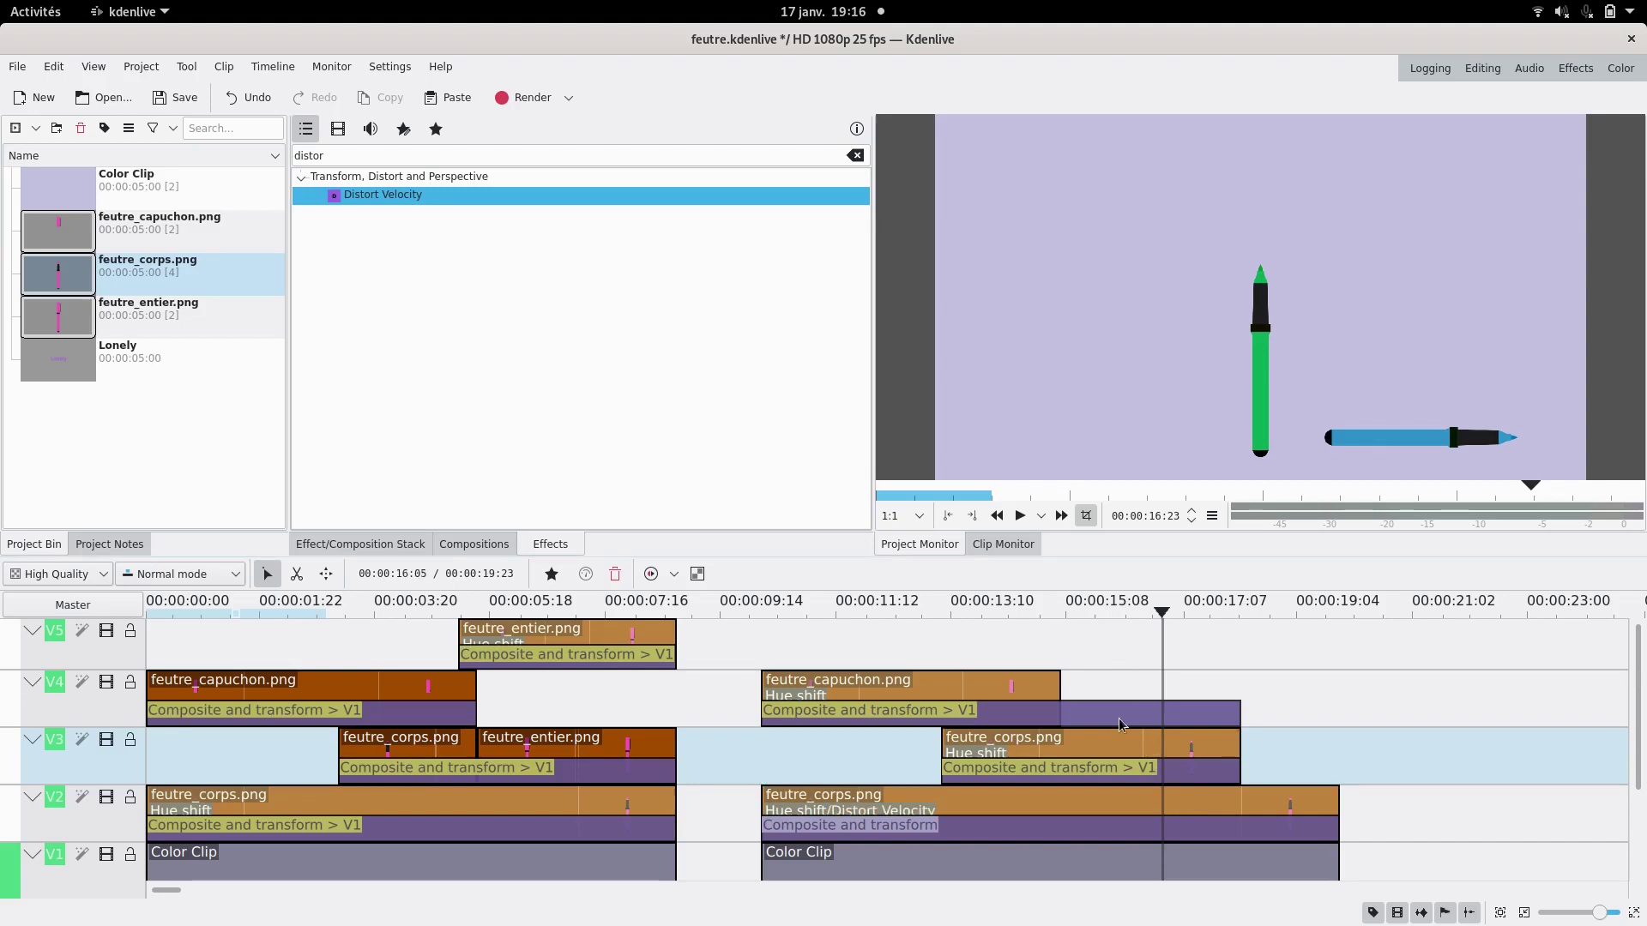
# - Set the V2 clip's Distort Velocity to amplitude 71, frequency 45 and velocity 10
pyautogui.click(1116, 808)
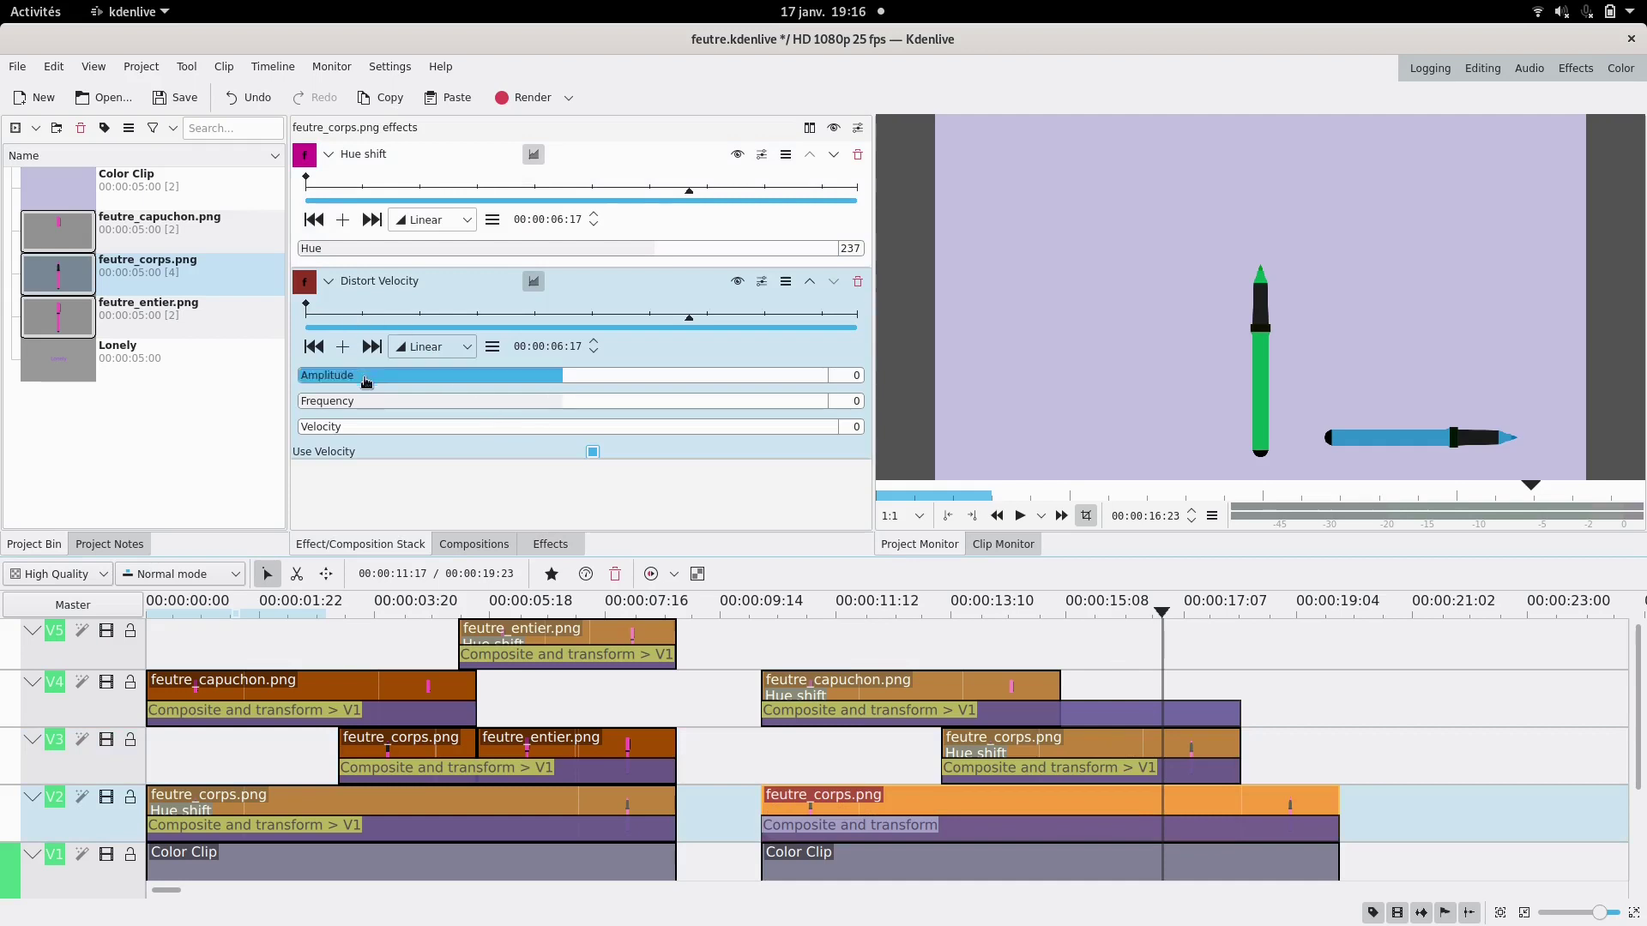
pyautogui.click(584, 377)
pyautogui.click(583, 402)
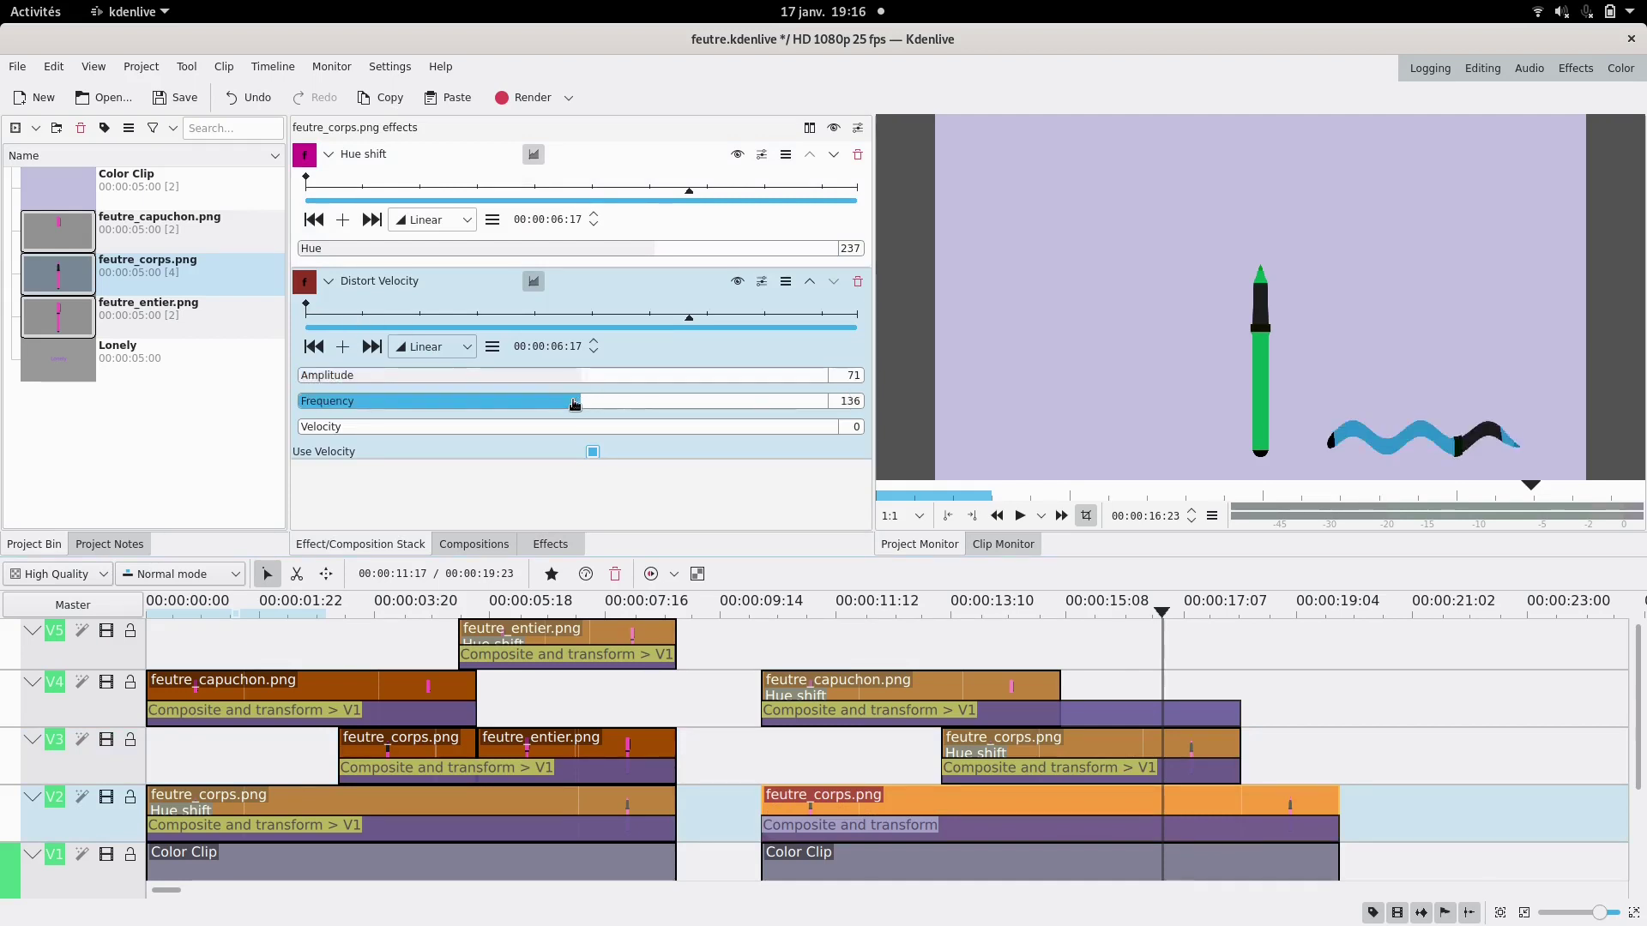
pyautogui.scroll(-4, 575, 404)
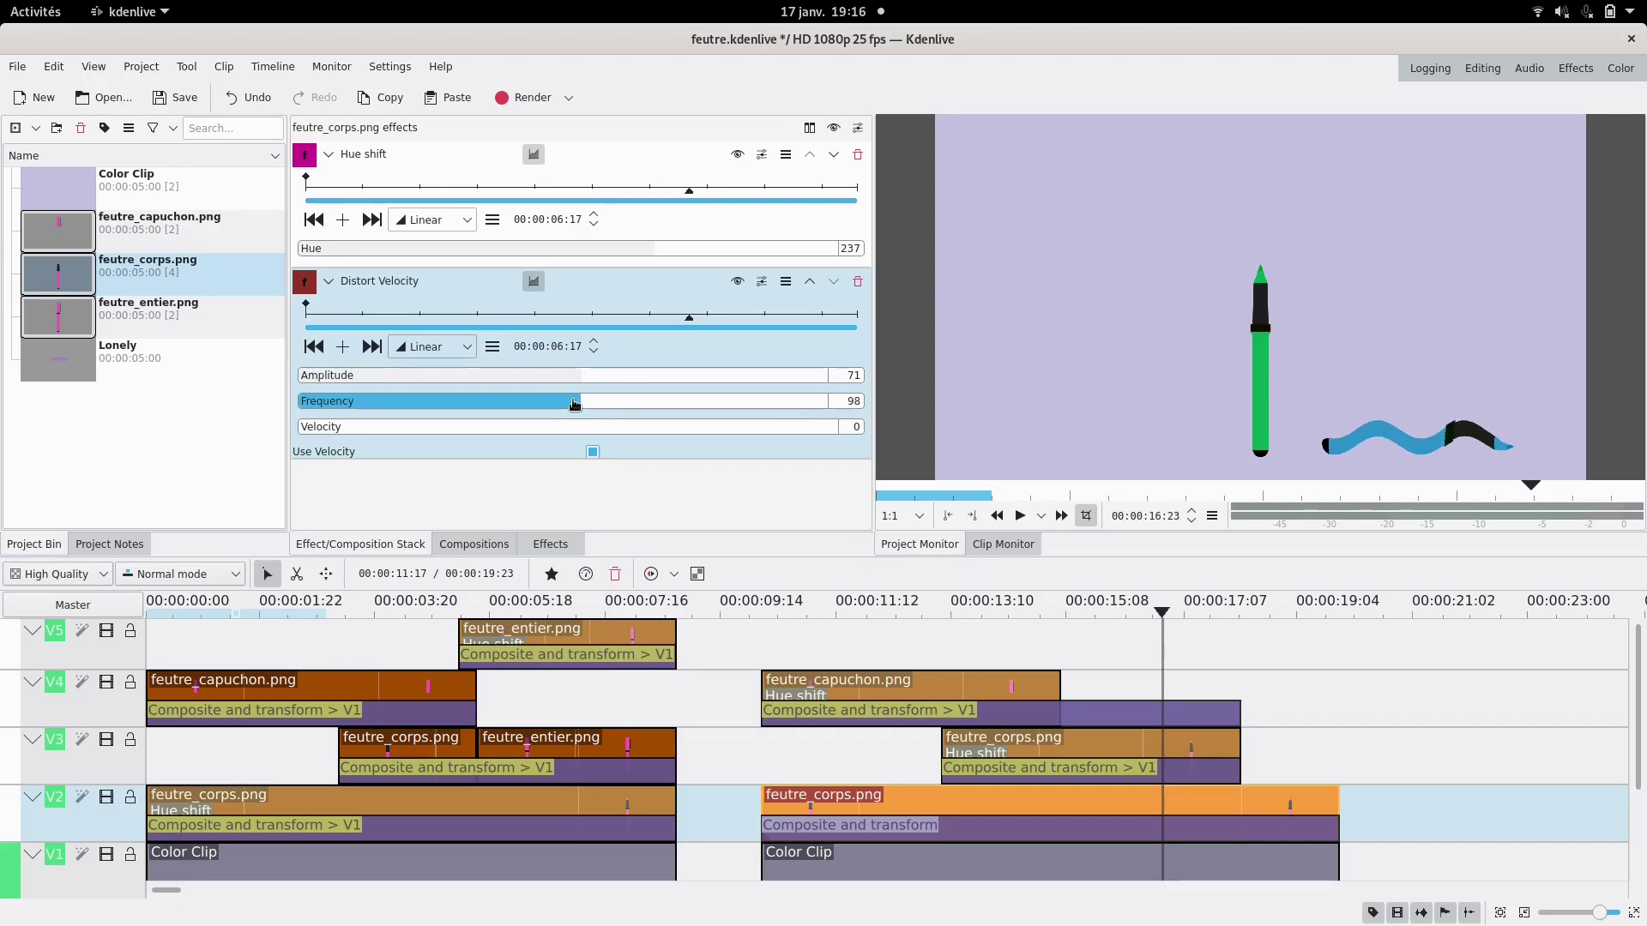
pyautogui.scroll(-5, 575, 403)
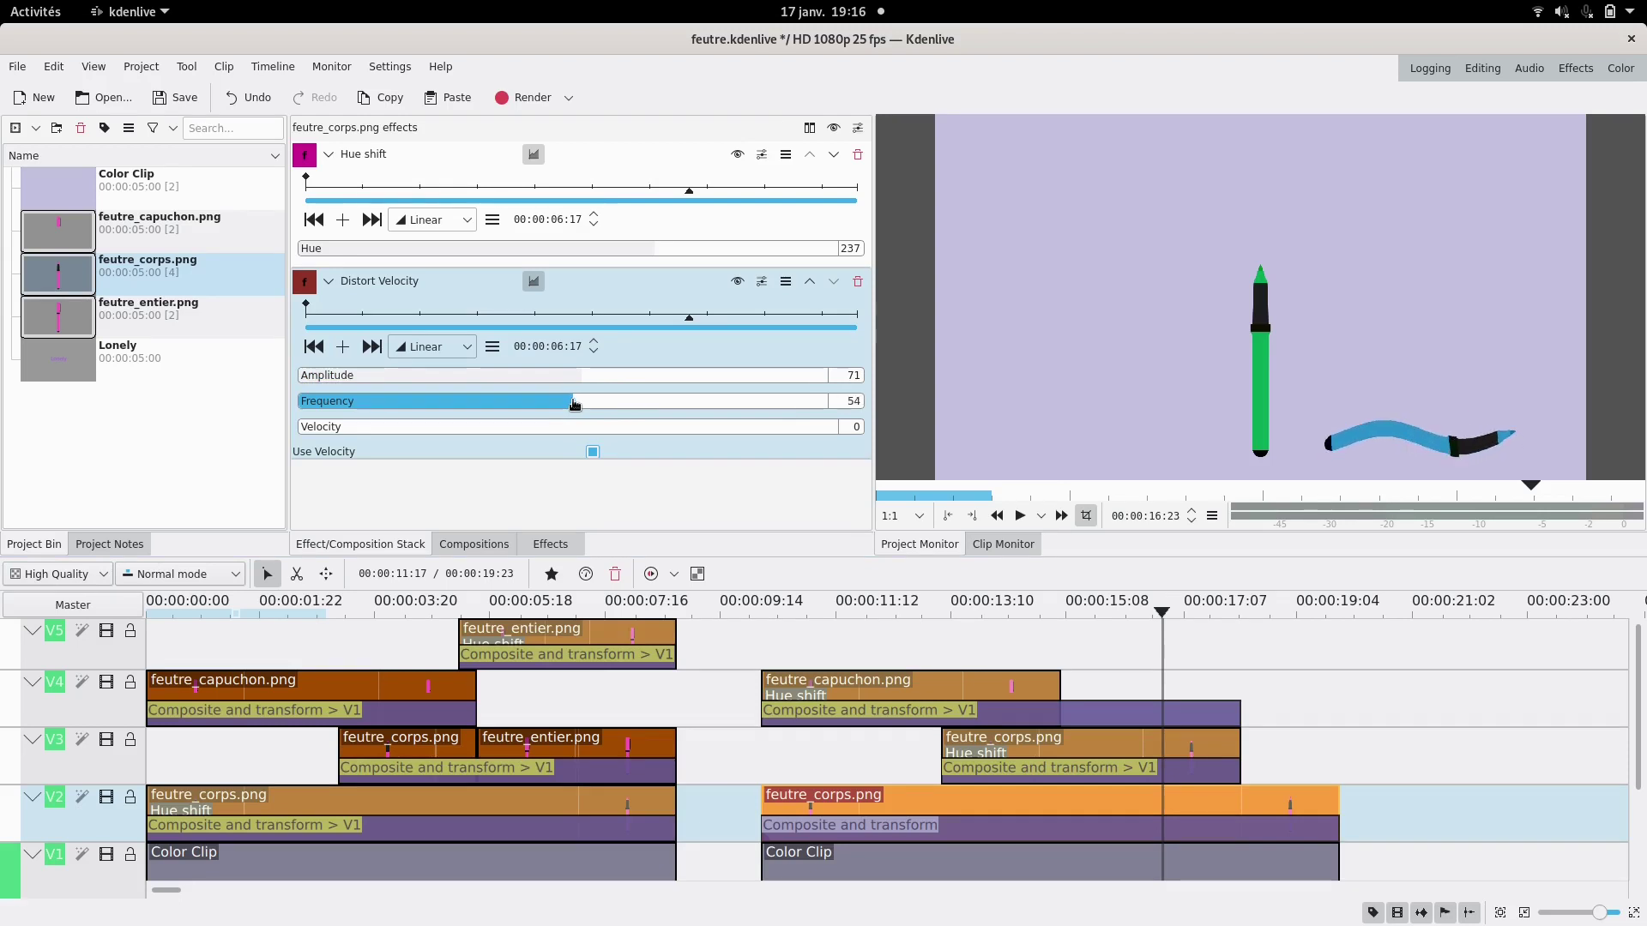
pyautogui.scroll(-1, 575, 403)
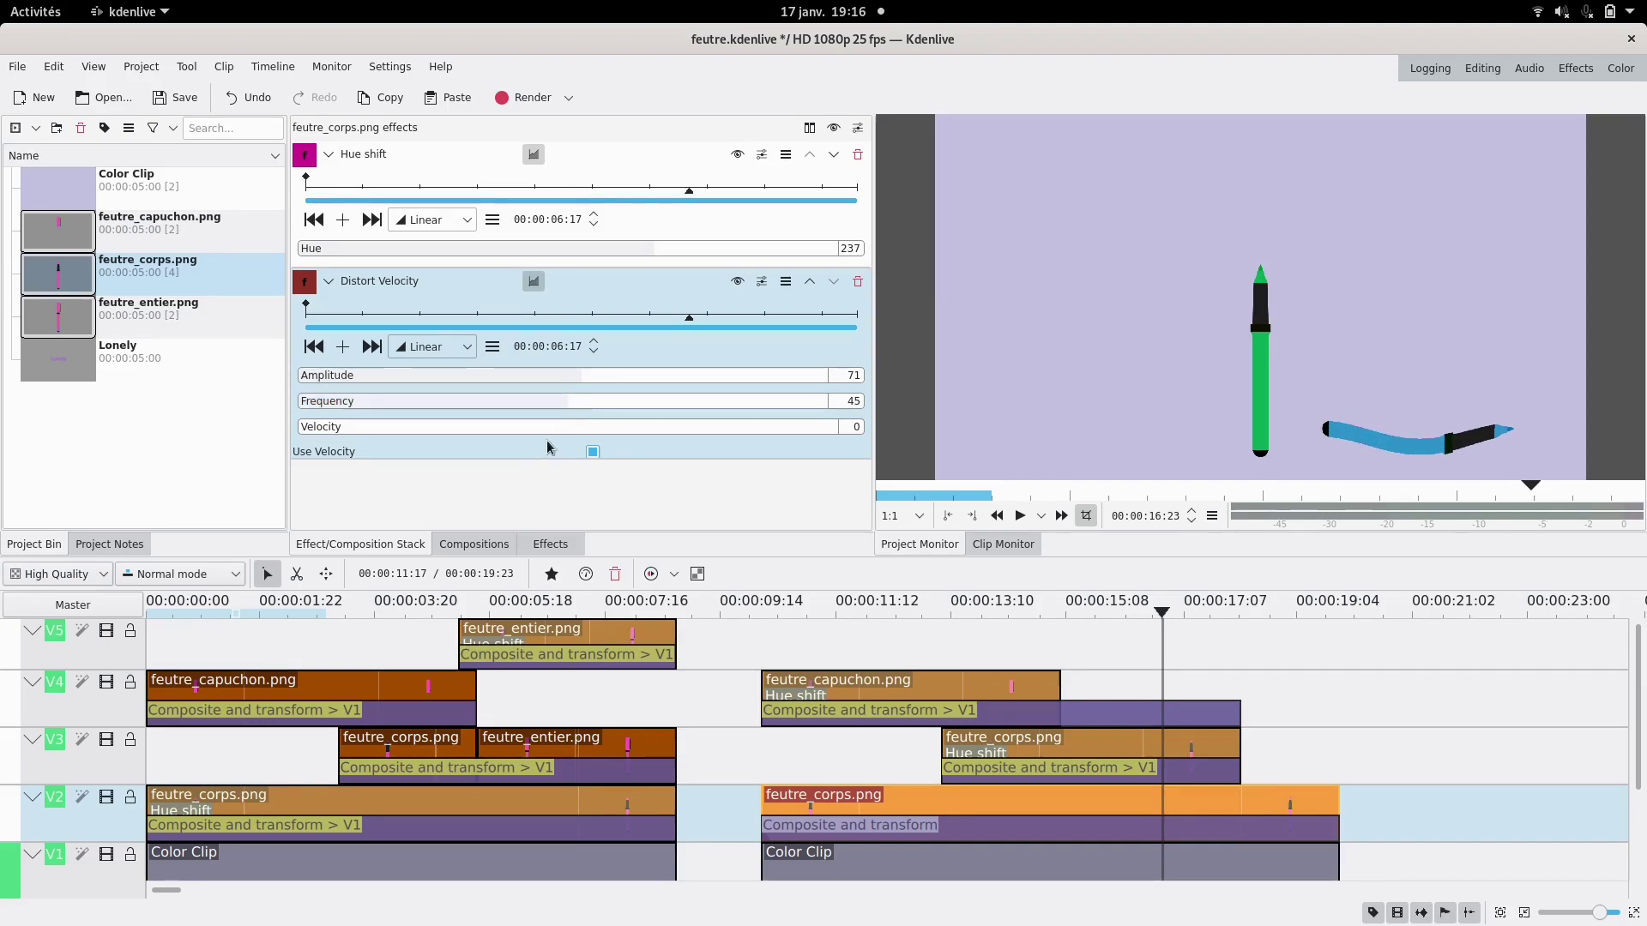
pyautogui.click(326, 429)
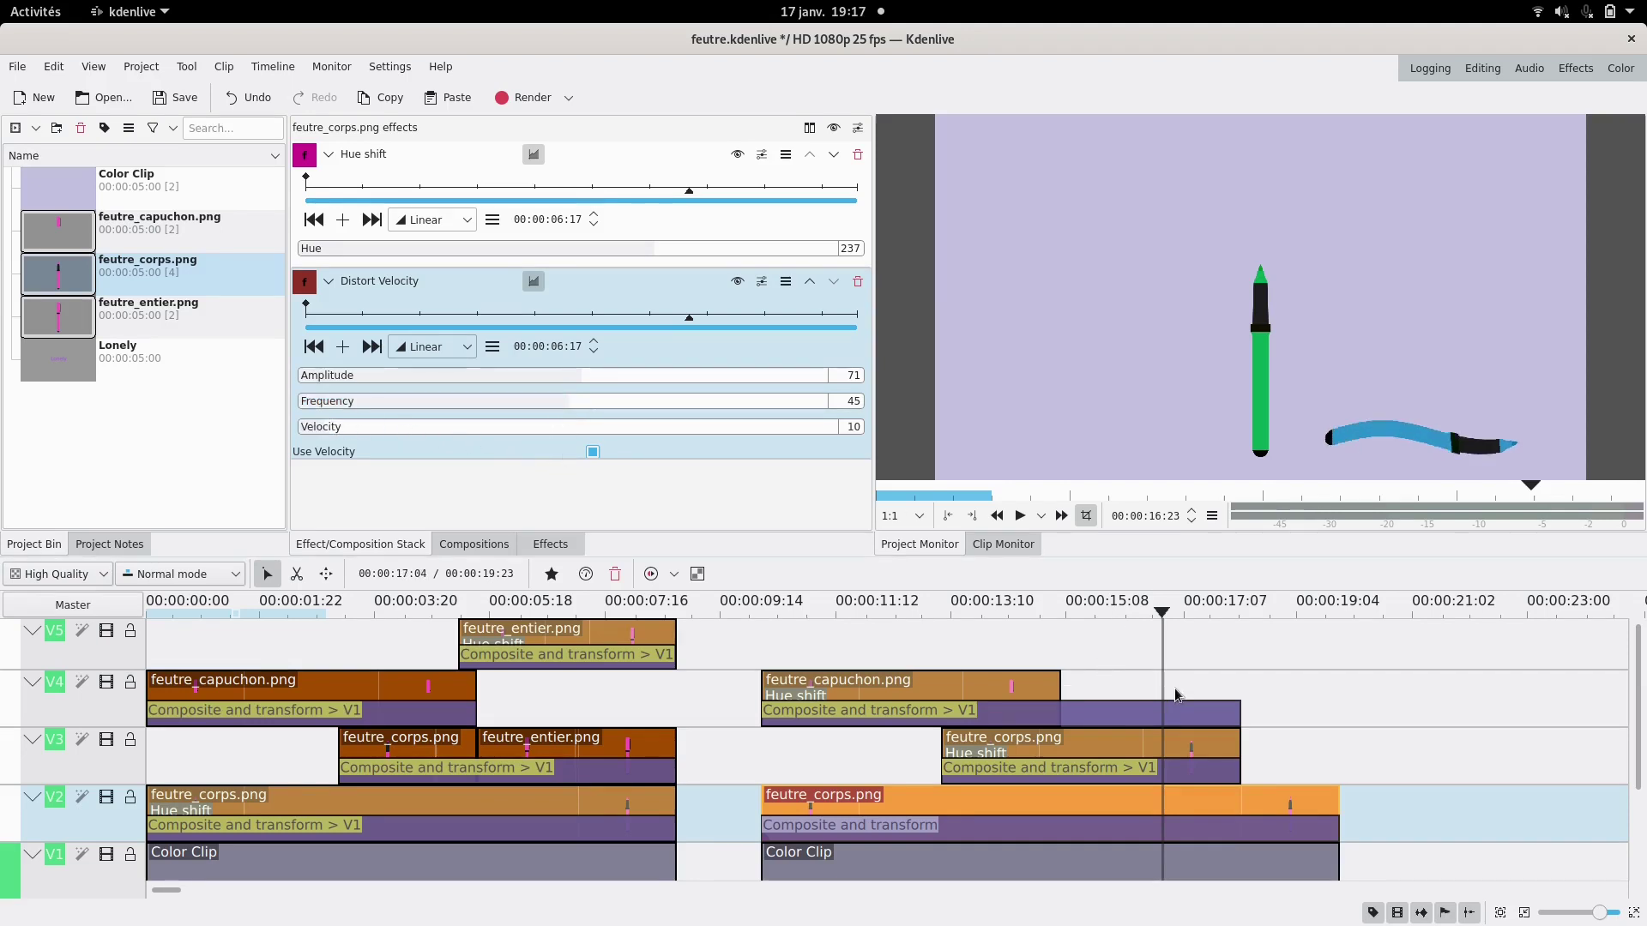
# - Keyframe the blue marker composition at 05:09 and 07:03, moving X right to 1017 at 07:03
pyautogui.click(1156, 833)
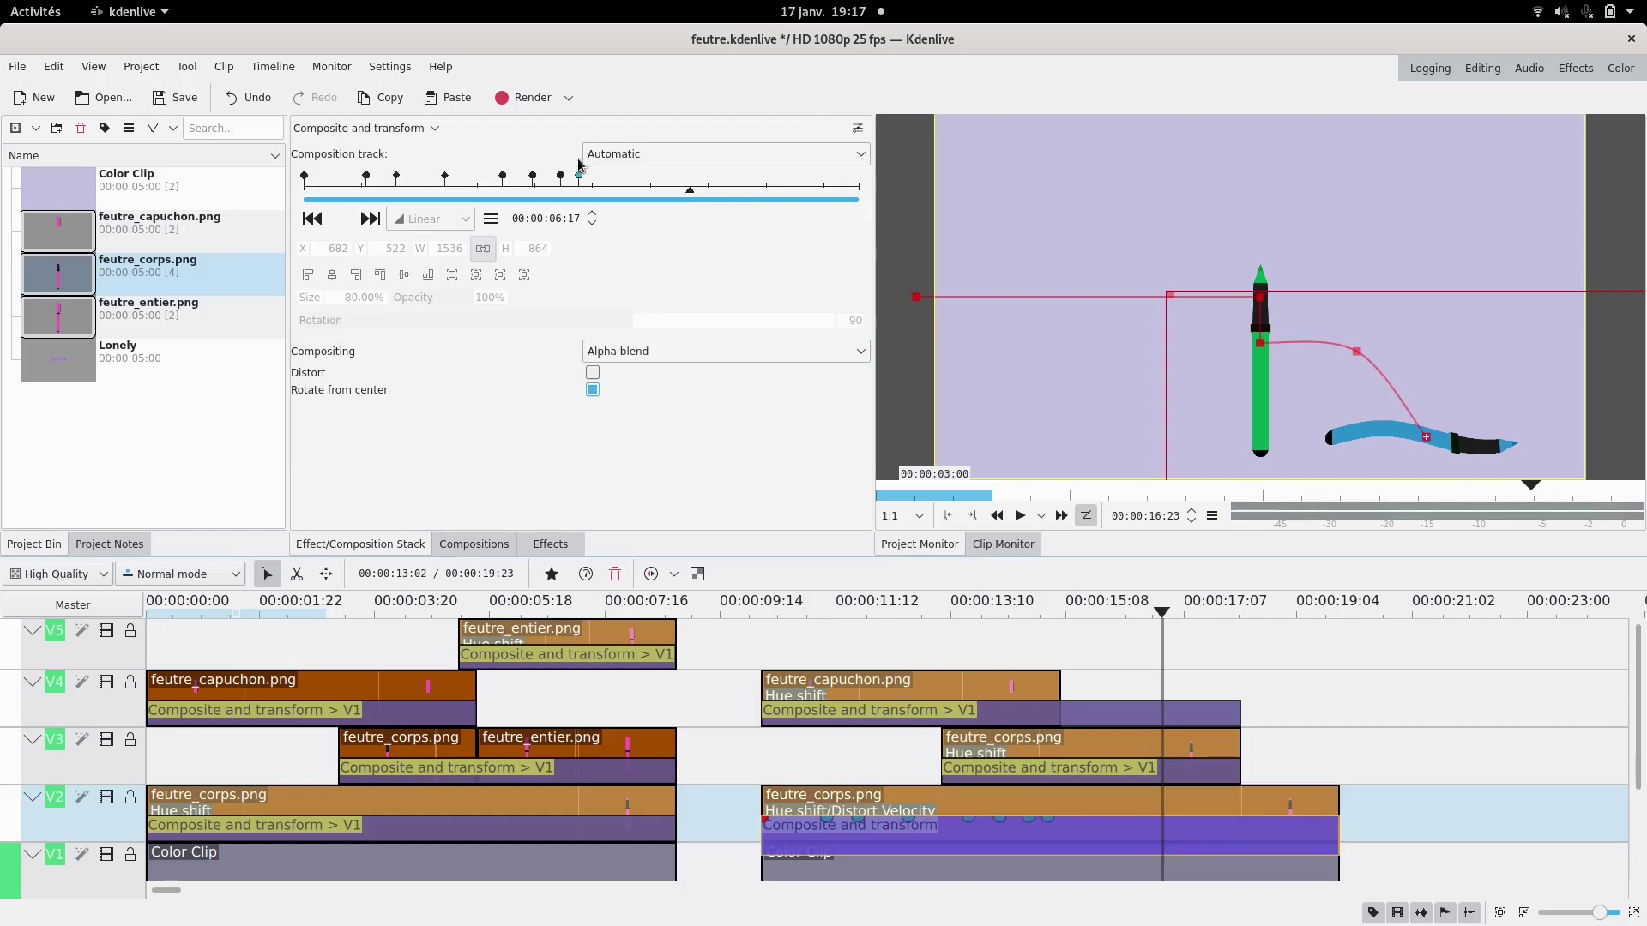
pyautogui.click(615, 192)
pyautogui.click(341, 219)
pyautogui.click(717, 192)
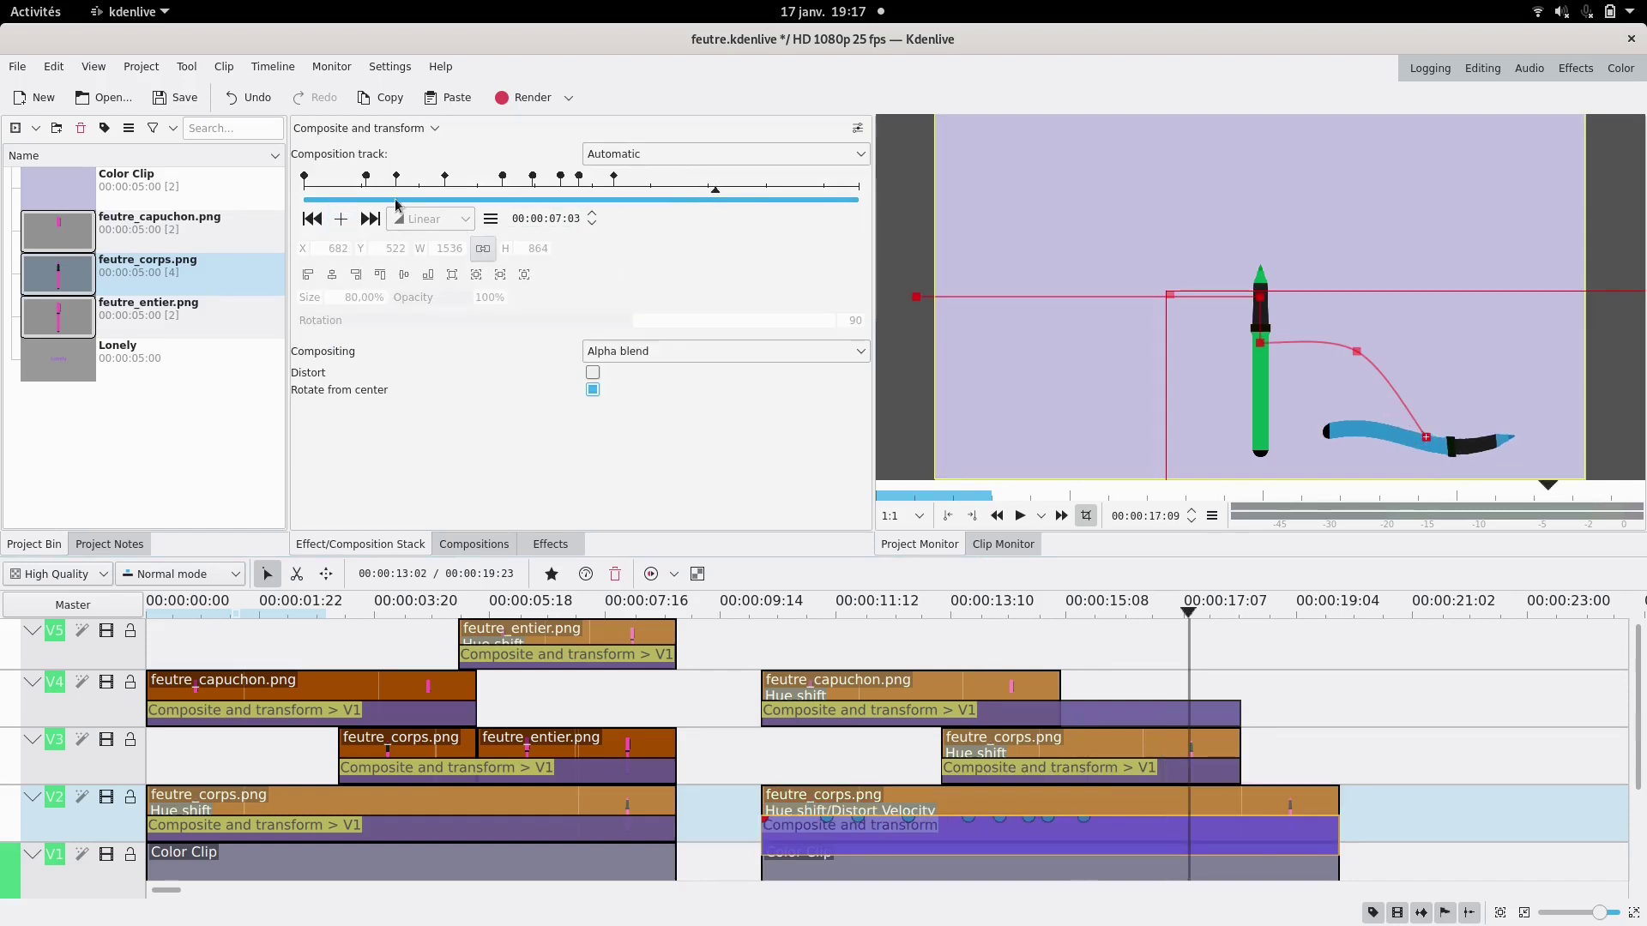
pyautogui.click(341, 219)
pyautogui.moveTo(306, 248); pyautogui.dragTo(610, 260)
# - Preview the crawl from about 15:08, then lower the clip's Distort Velocity velocity to 2
pyautogui.click(1082, 671)
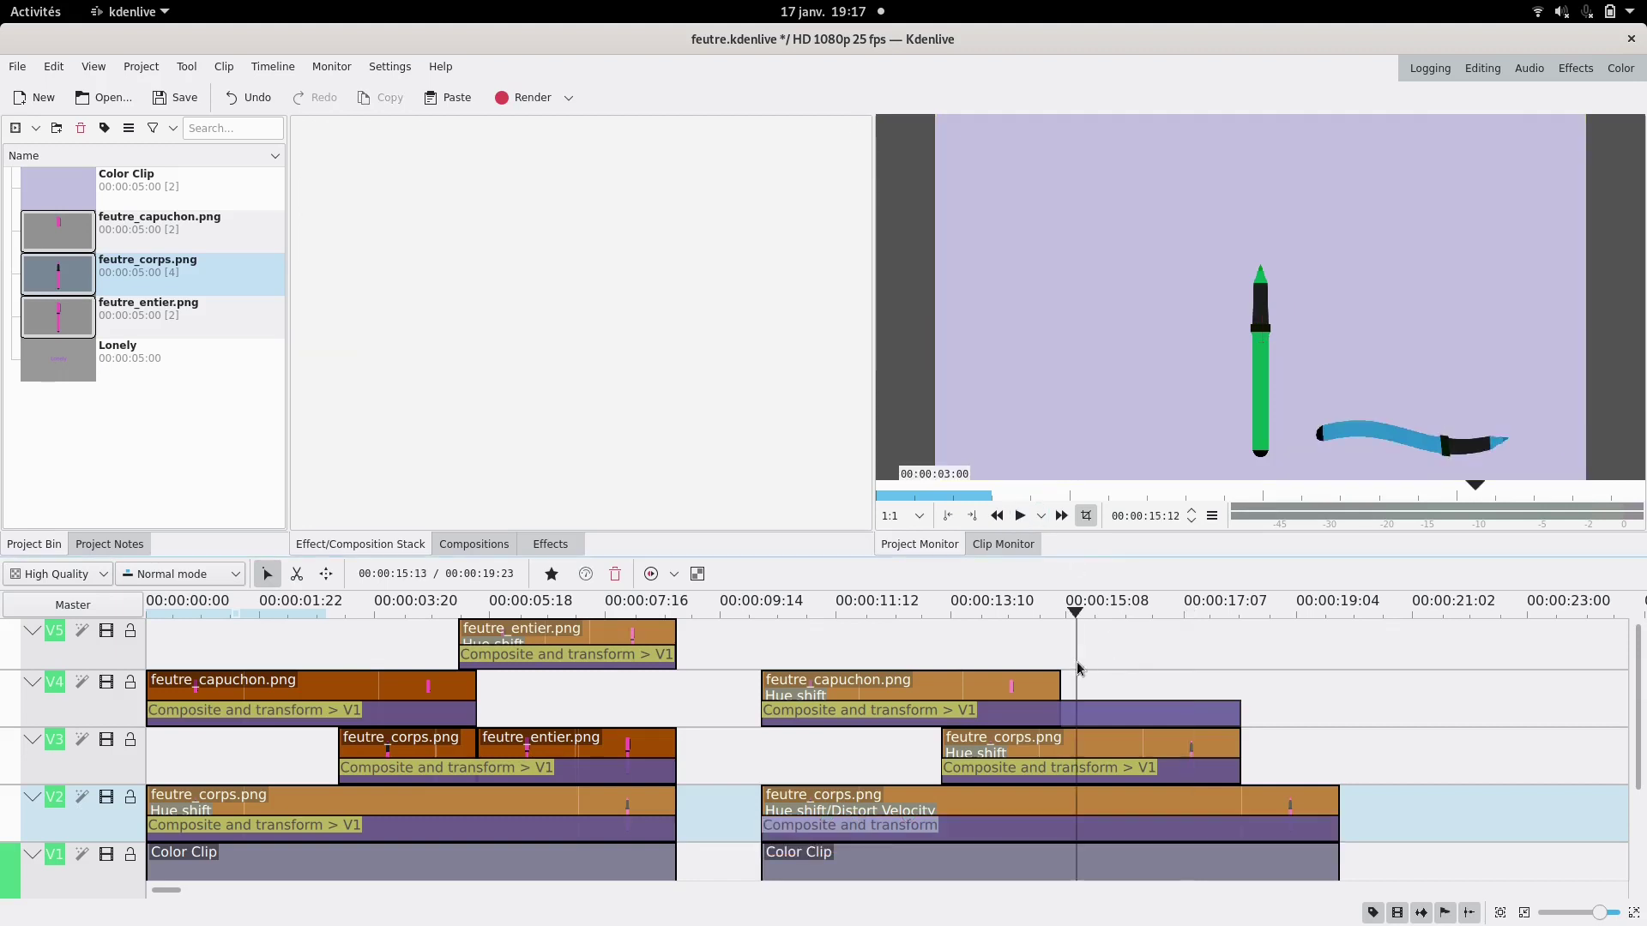
pyautogui.click(1019, 515)
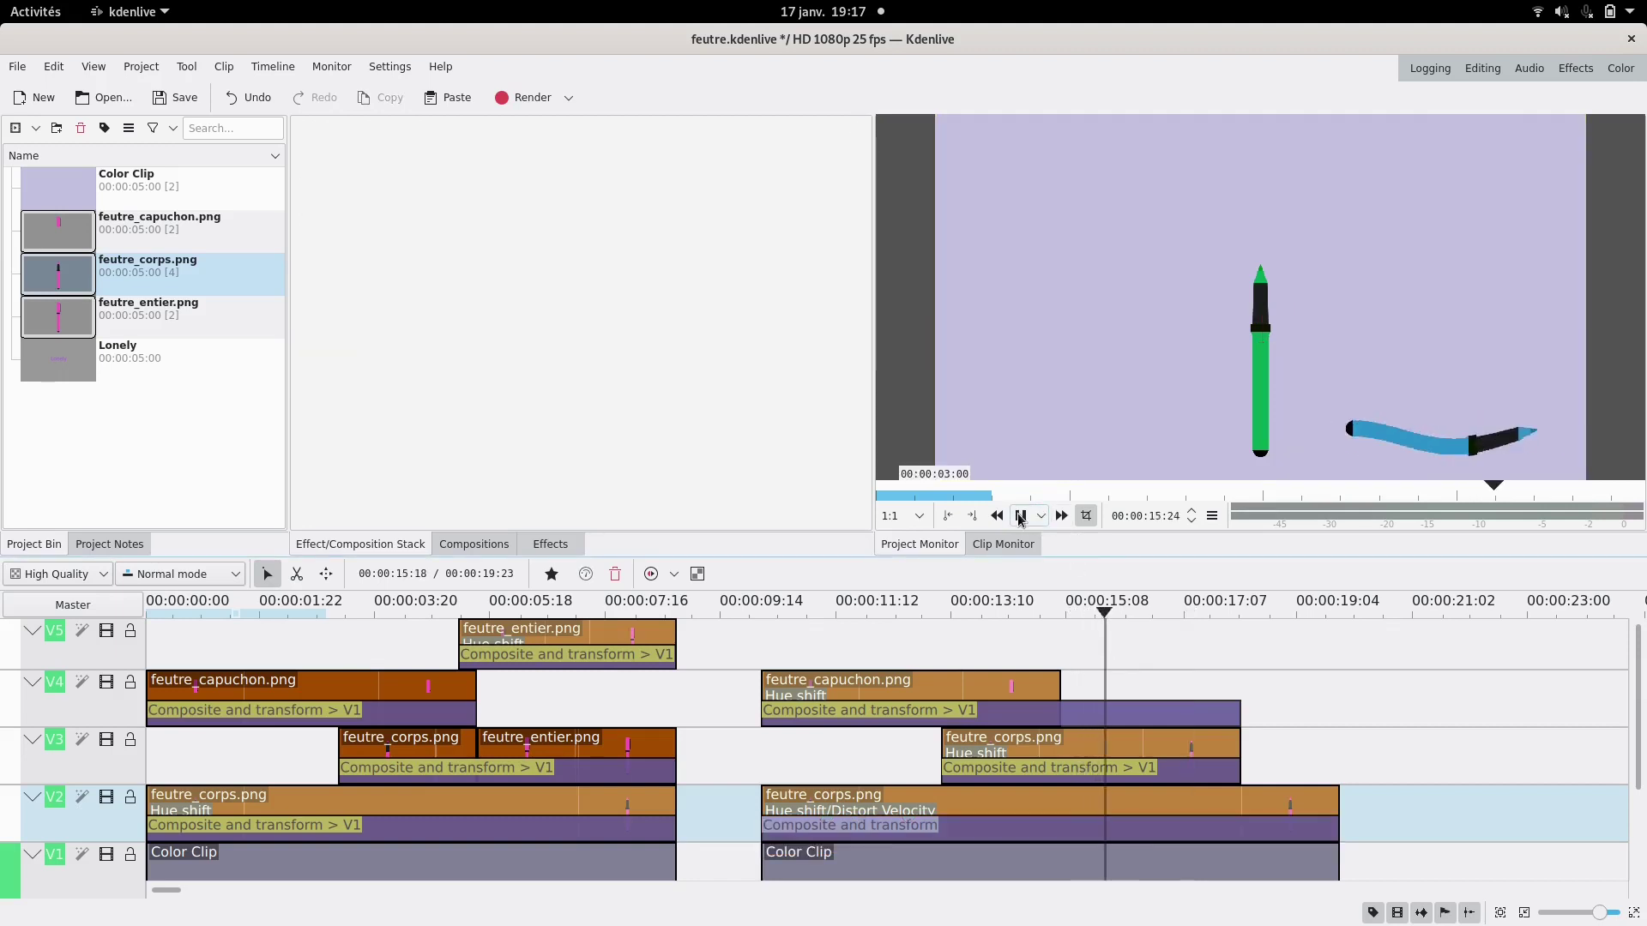
pyautogui.press('space')
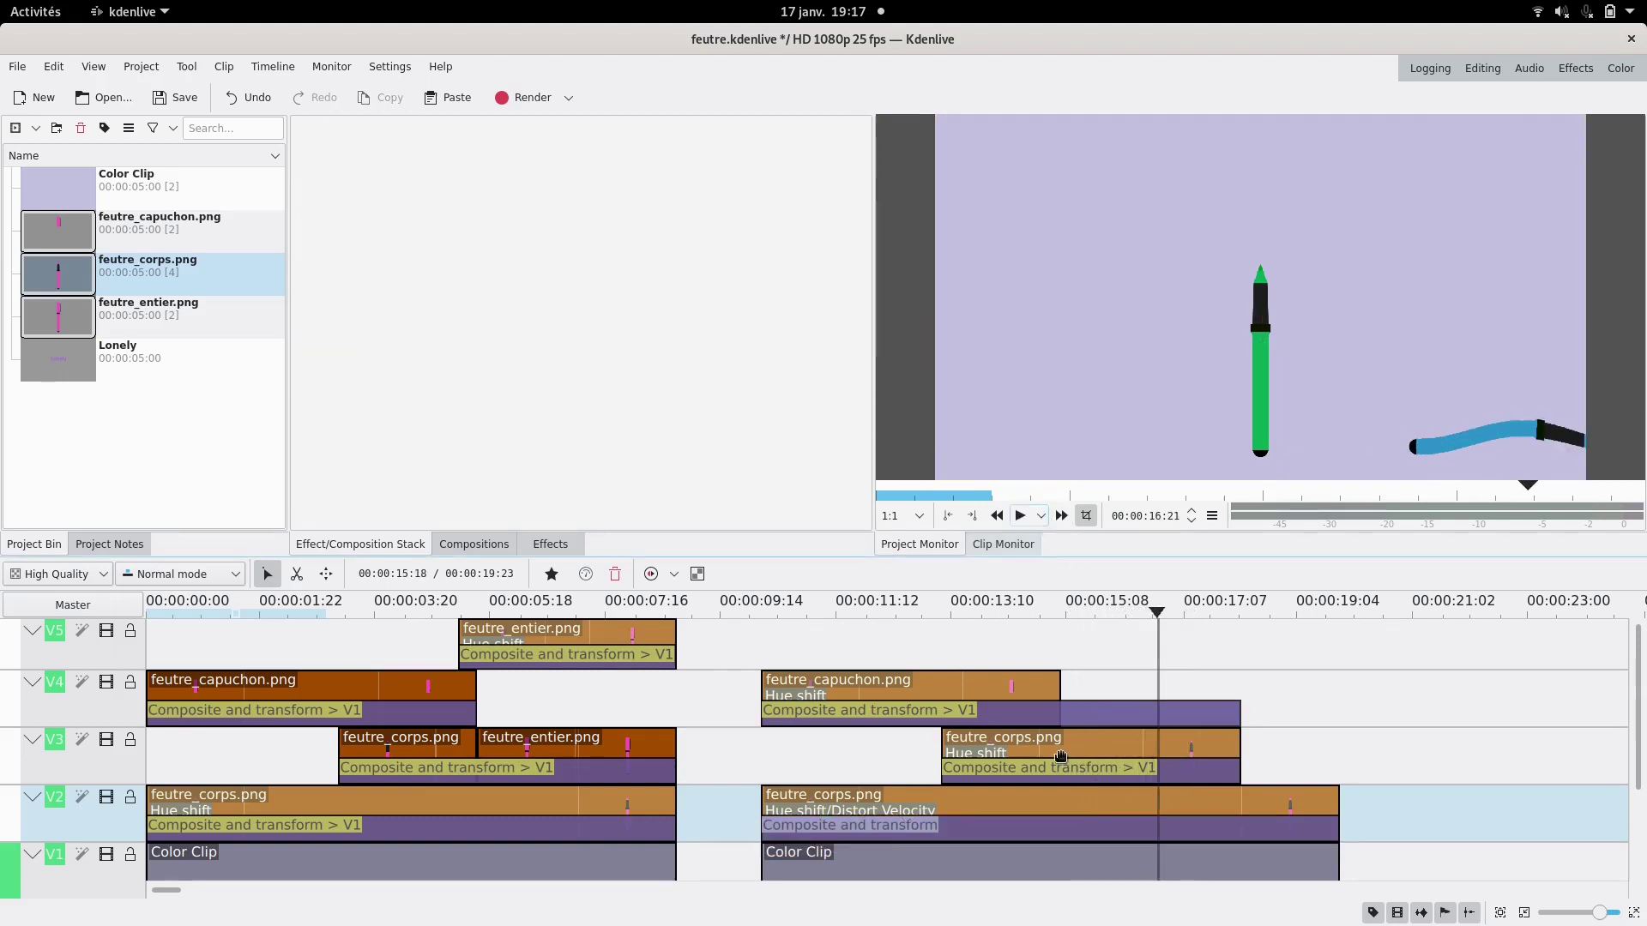
pyautogui.click(1104, 813)
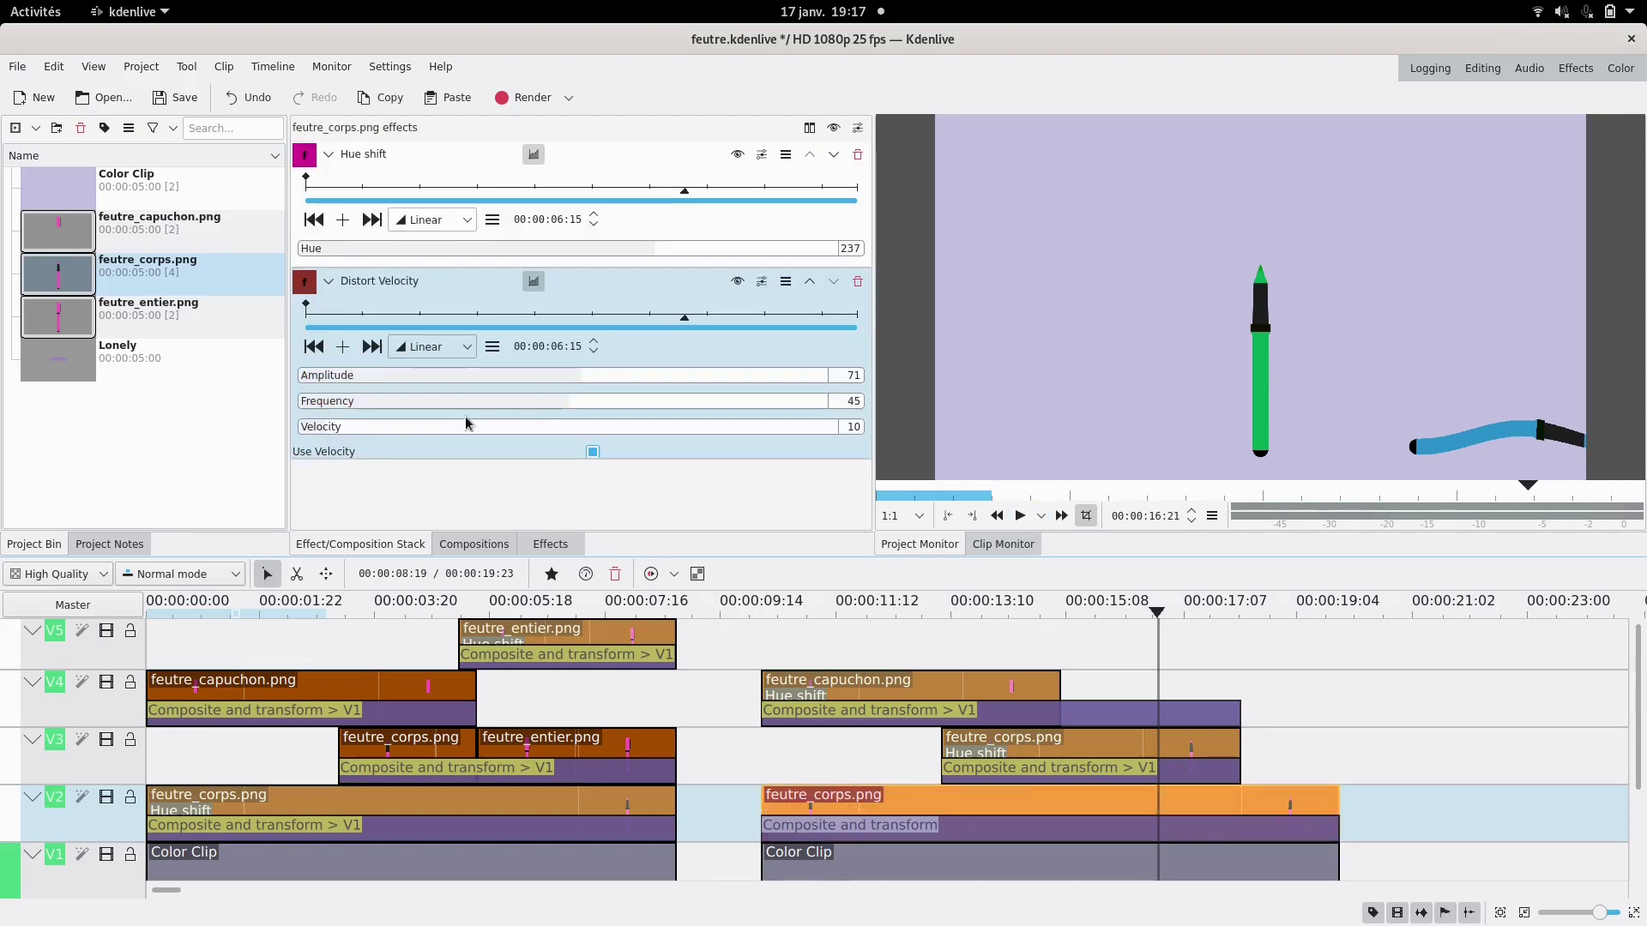
pyautogui.click(307, 431)
pyautogui.click(307, 431)
# - Replay the ending from about 15:00 to check the slower wriggle
pyautogui.click(1073, 644)
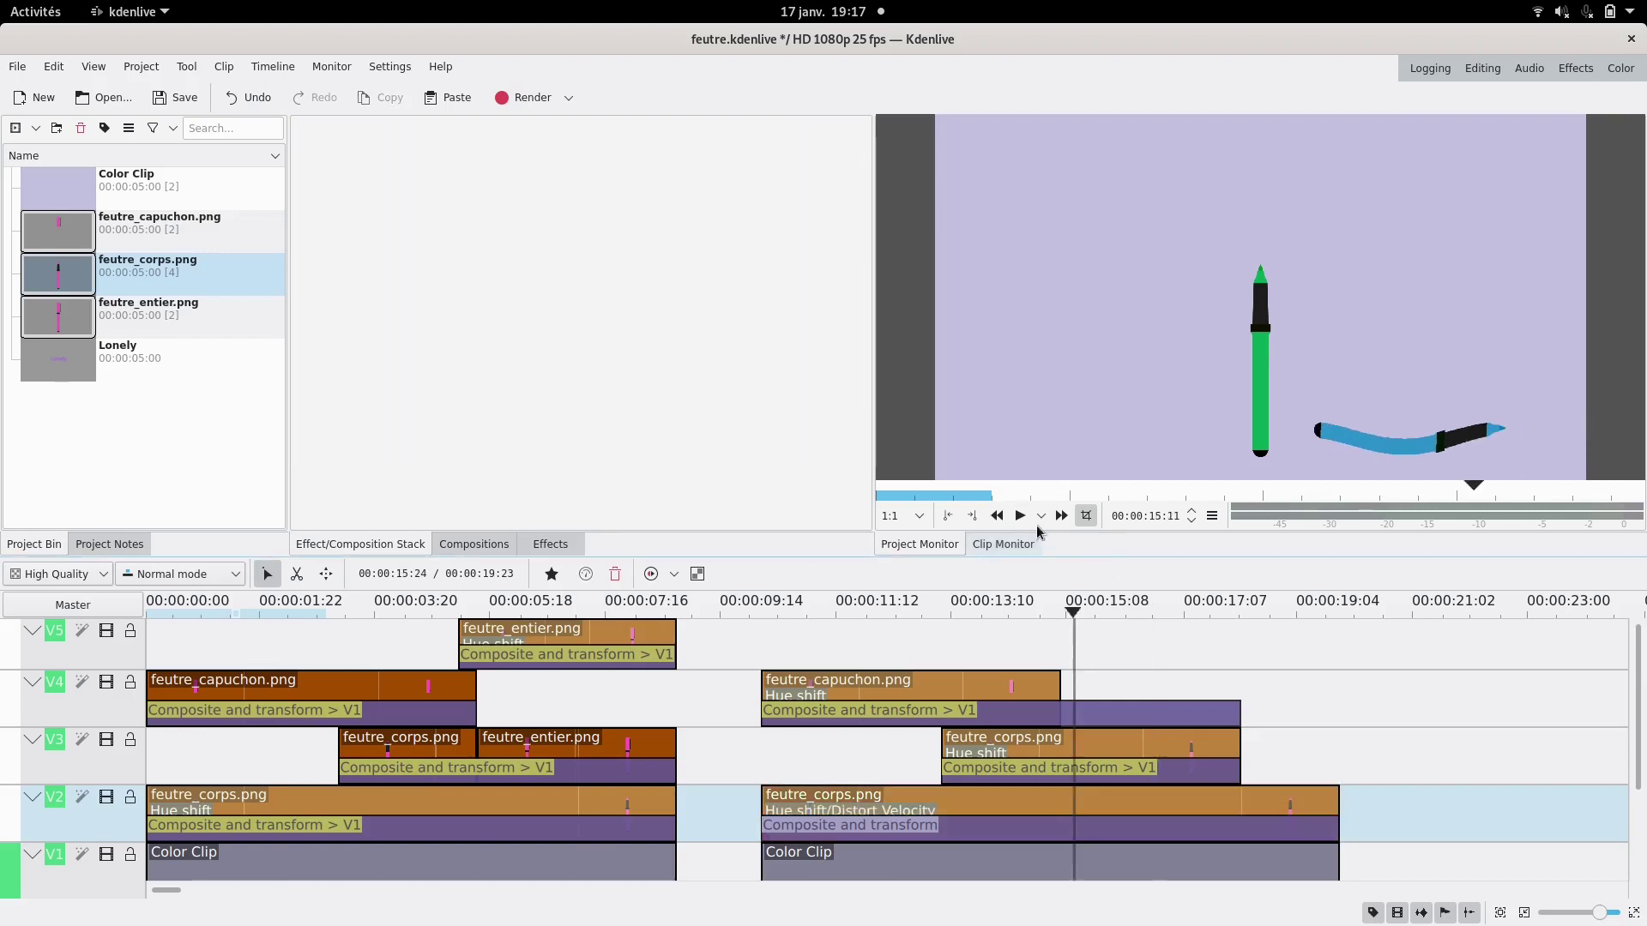
pyautogui.click(1019, 516)
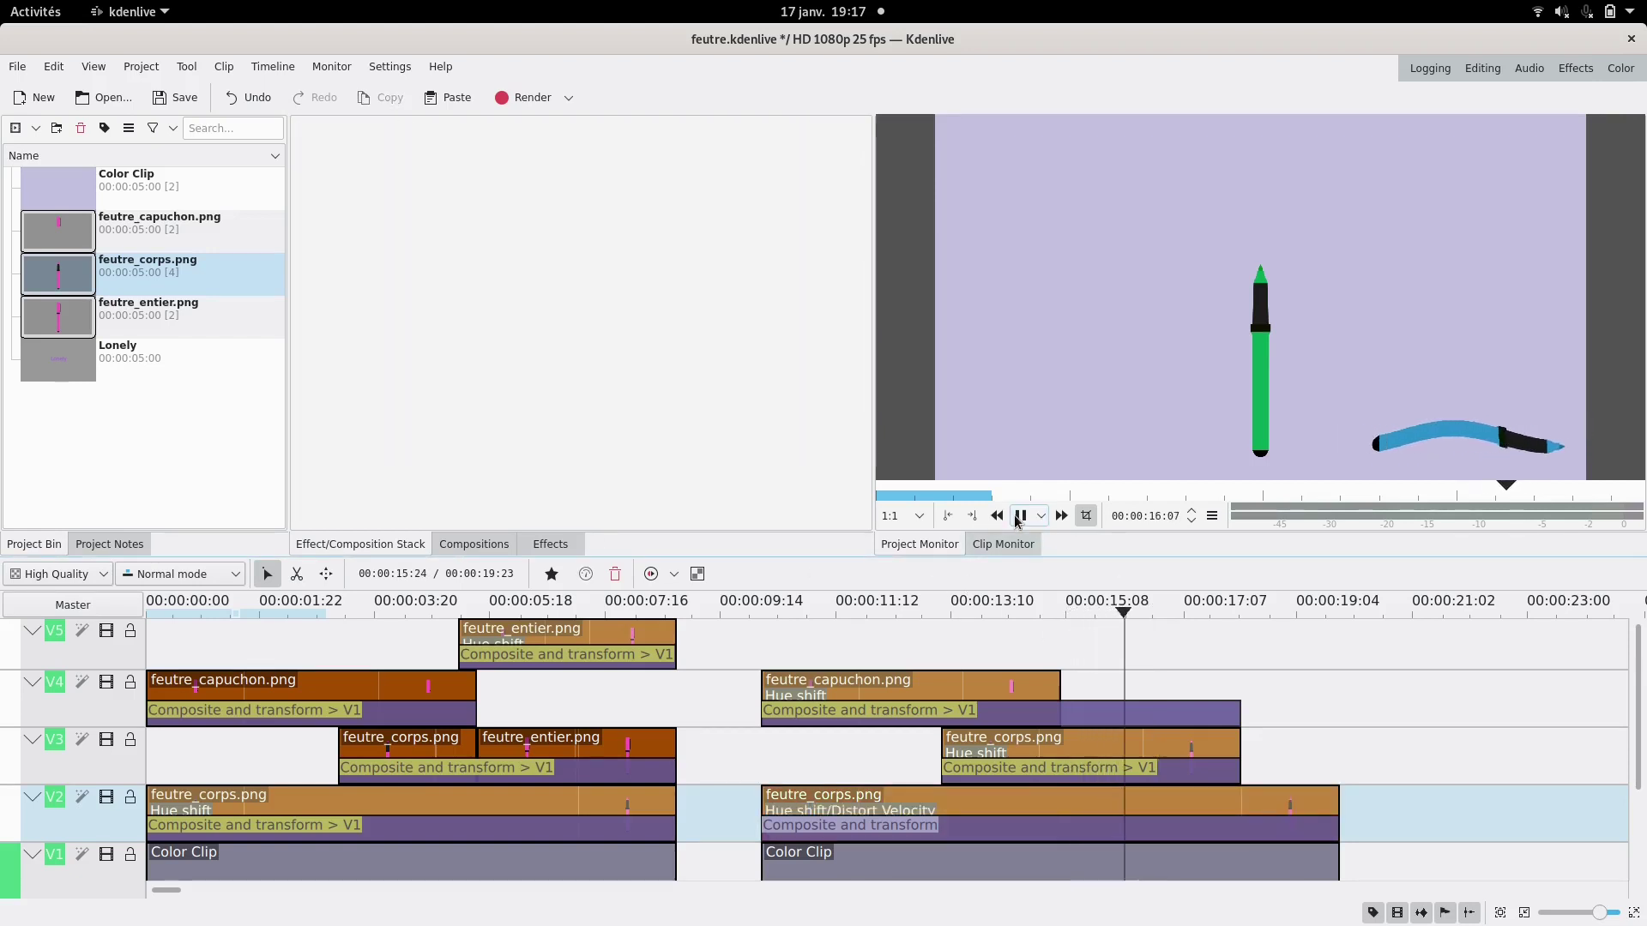
pyautogui.click(1020, 516)
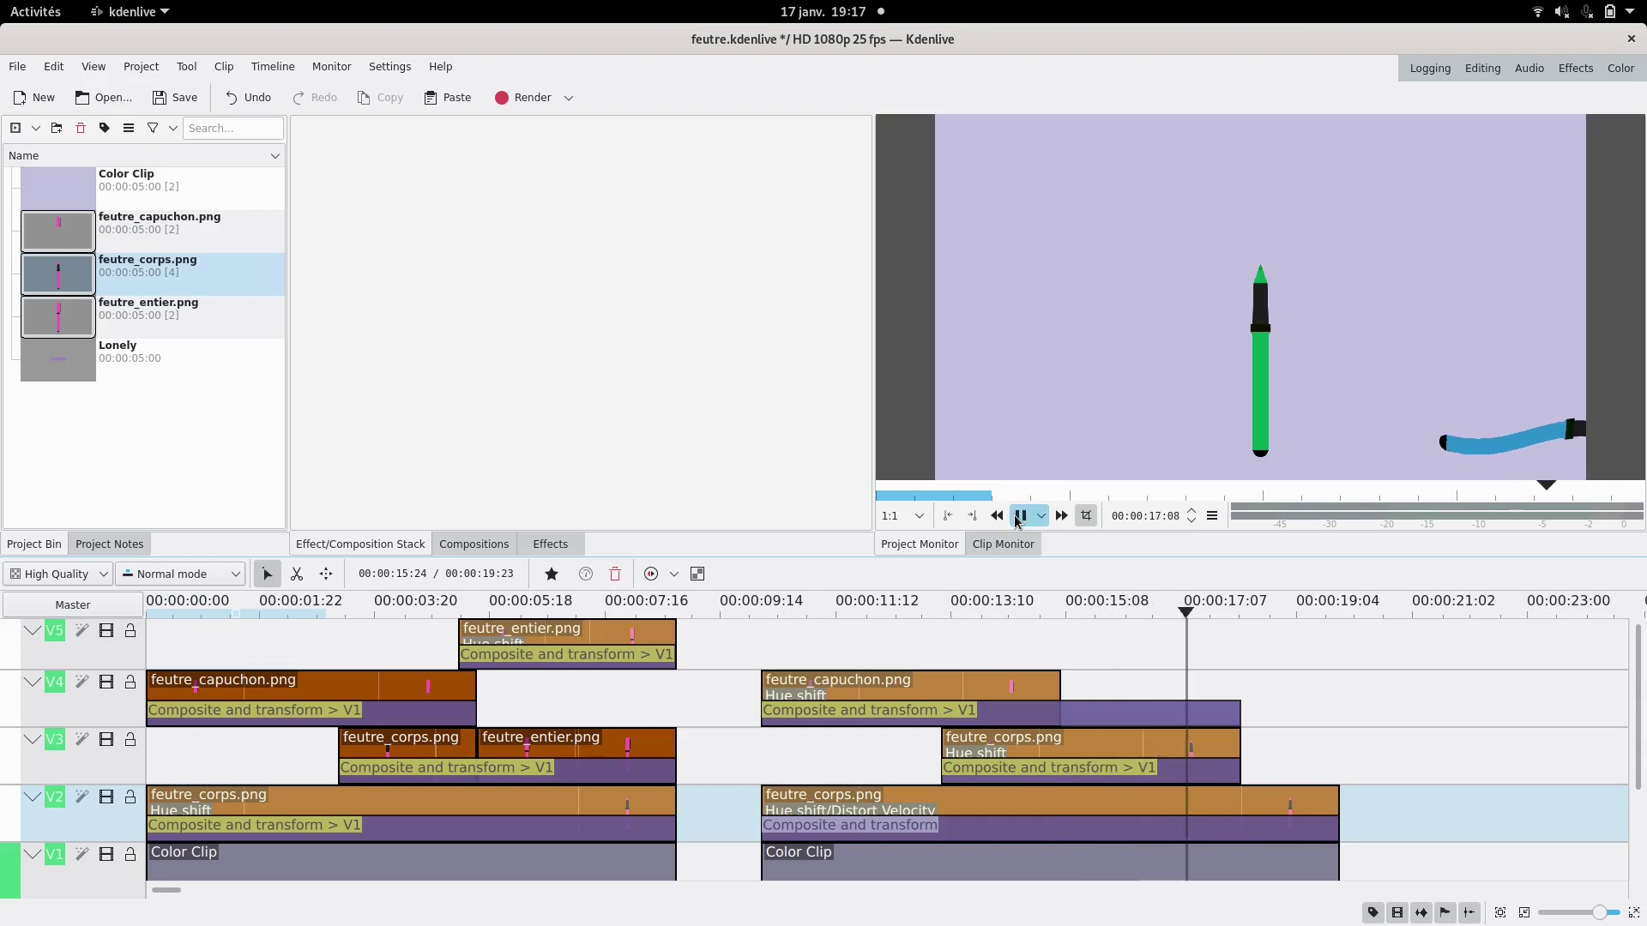
pyautogui.click(1171, 839)
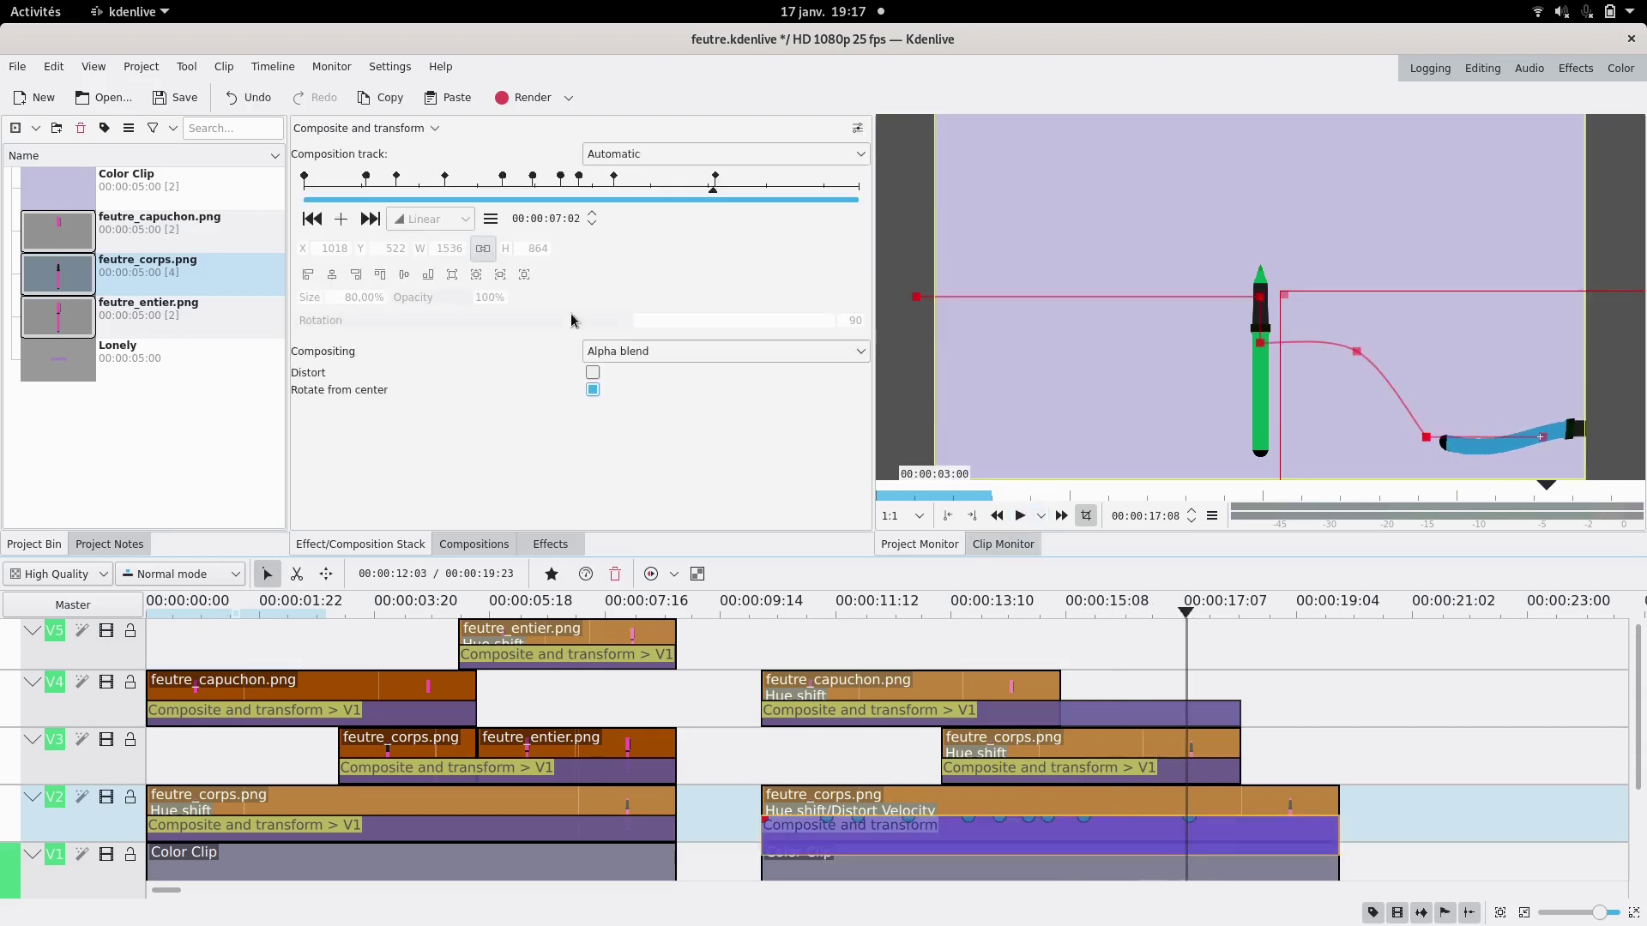
pyautogui.click(1131, 804)
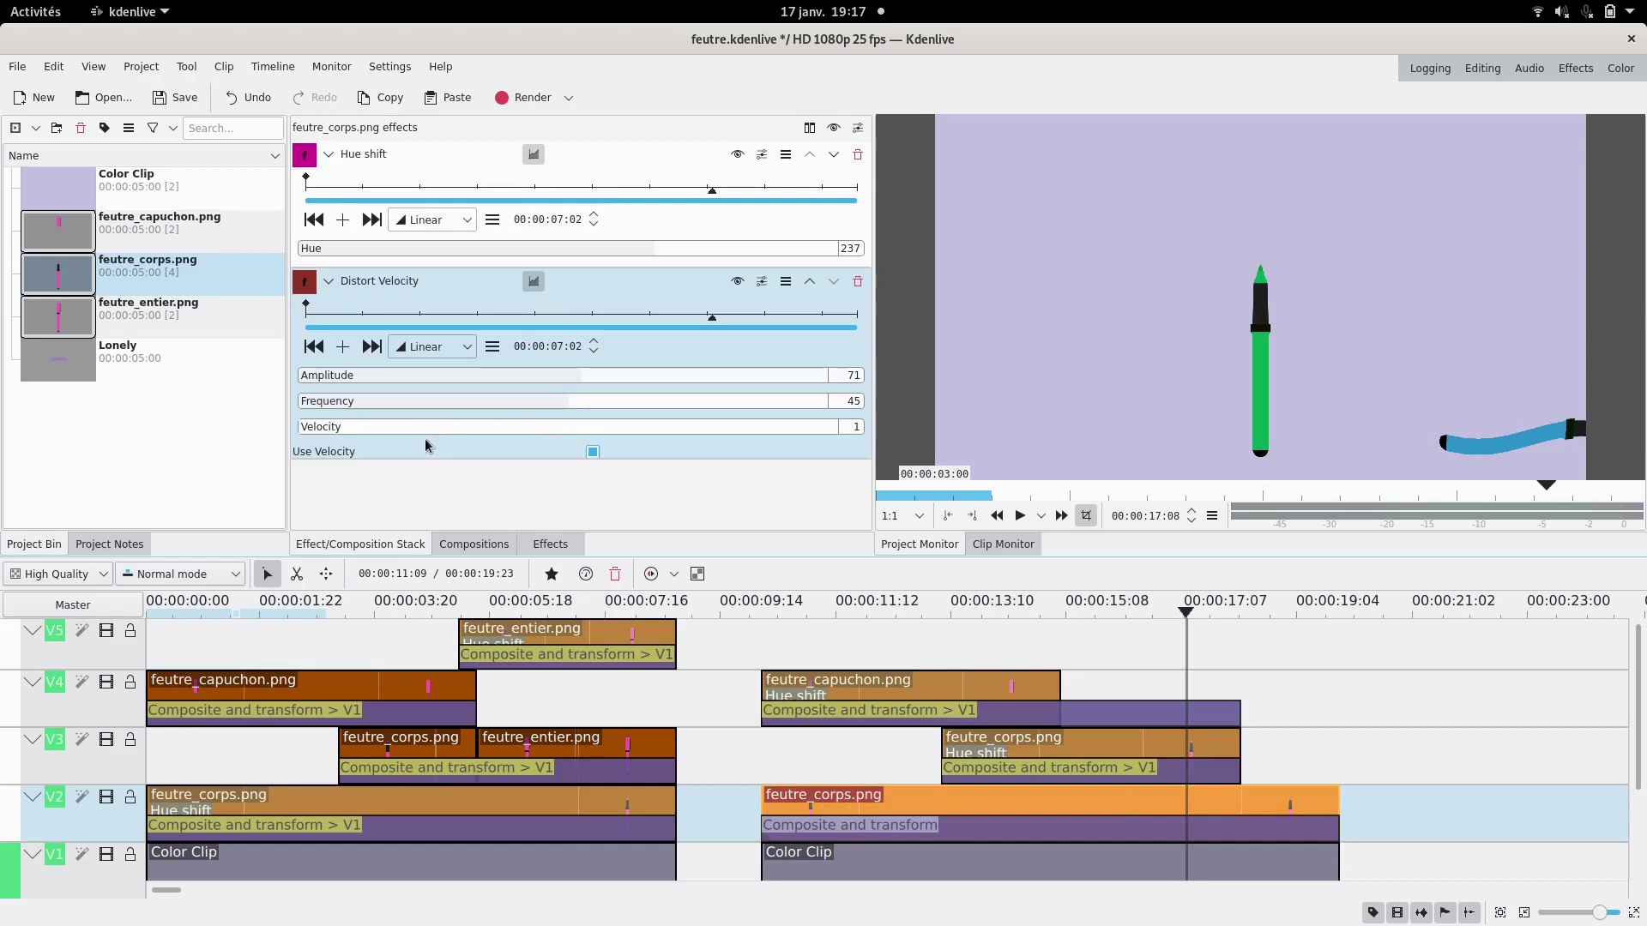
pyautogui.click(1046, 663)
pyautogui.click(1019, 518)
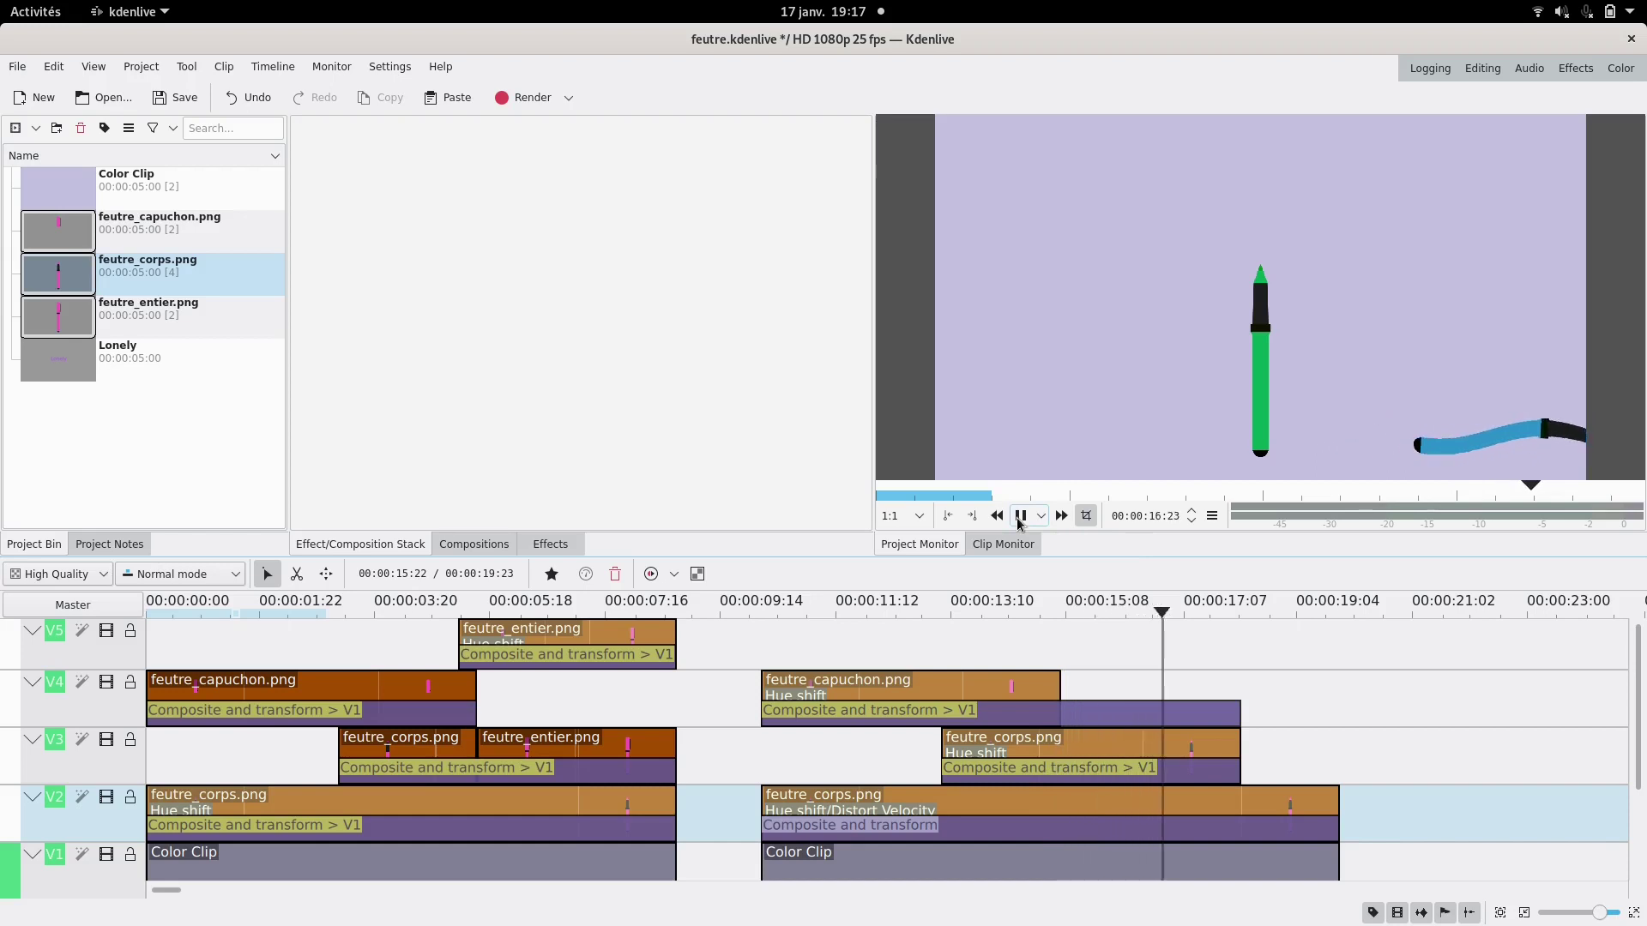
pyautogui.click(1020, 518)
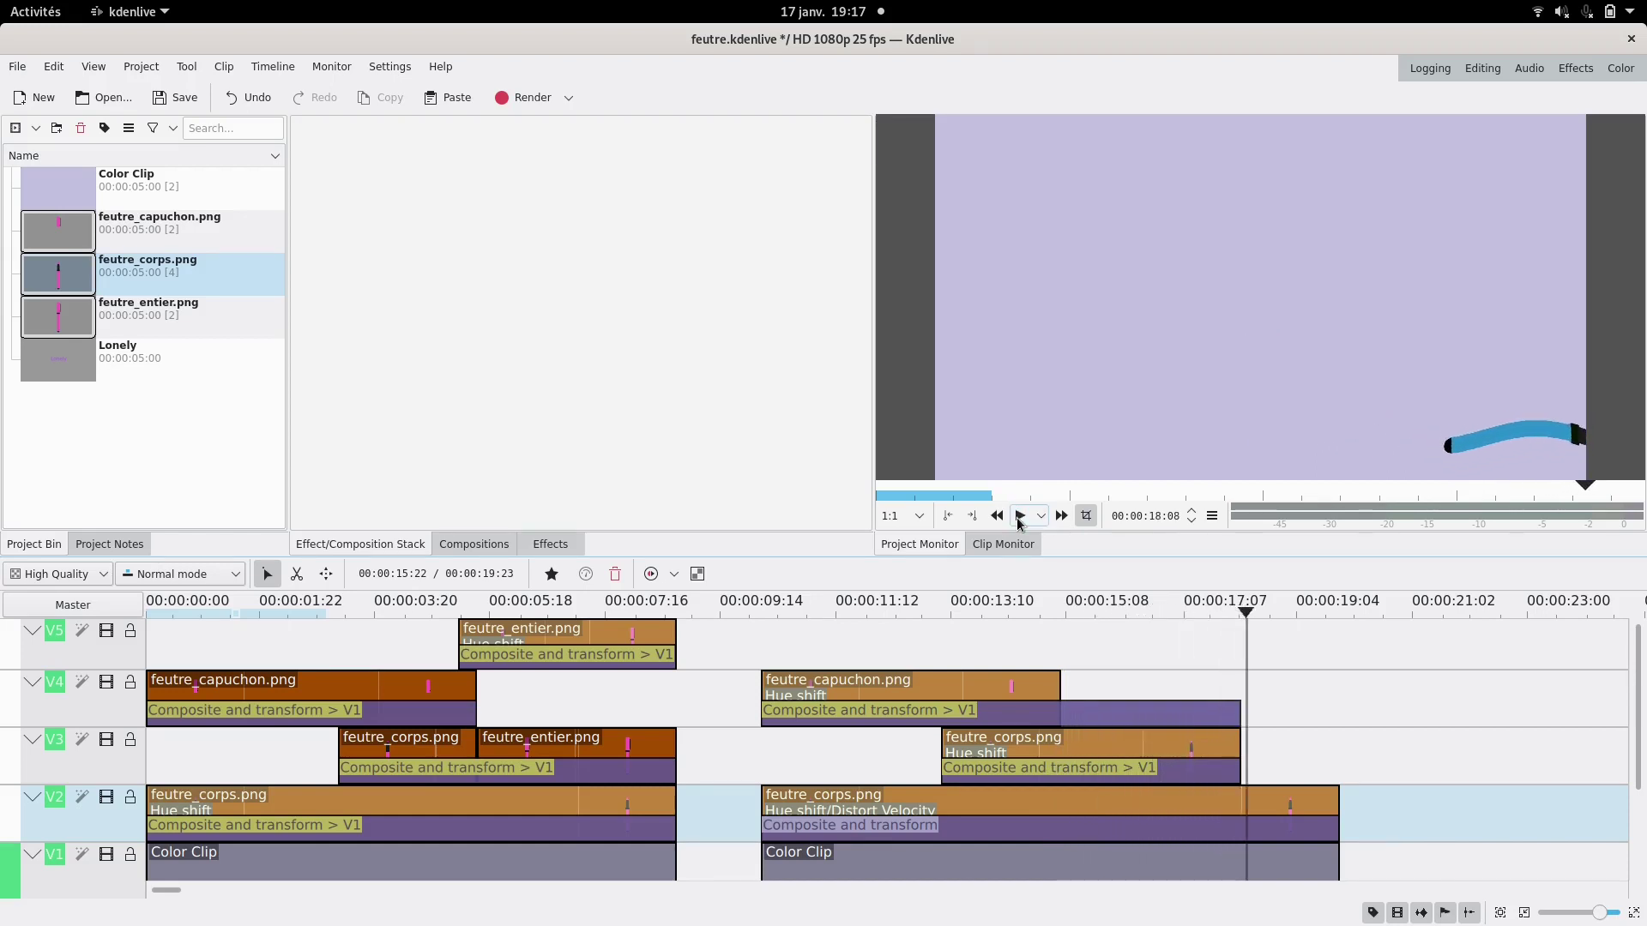